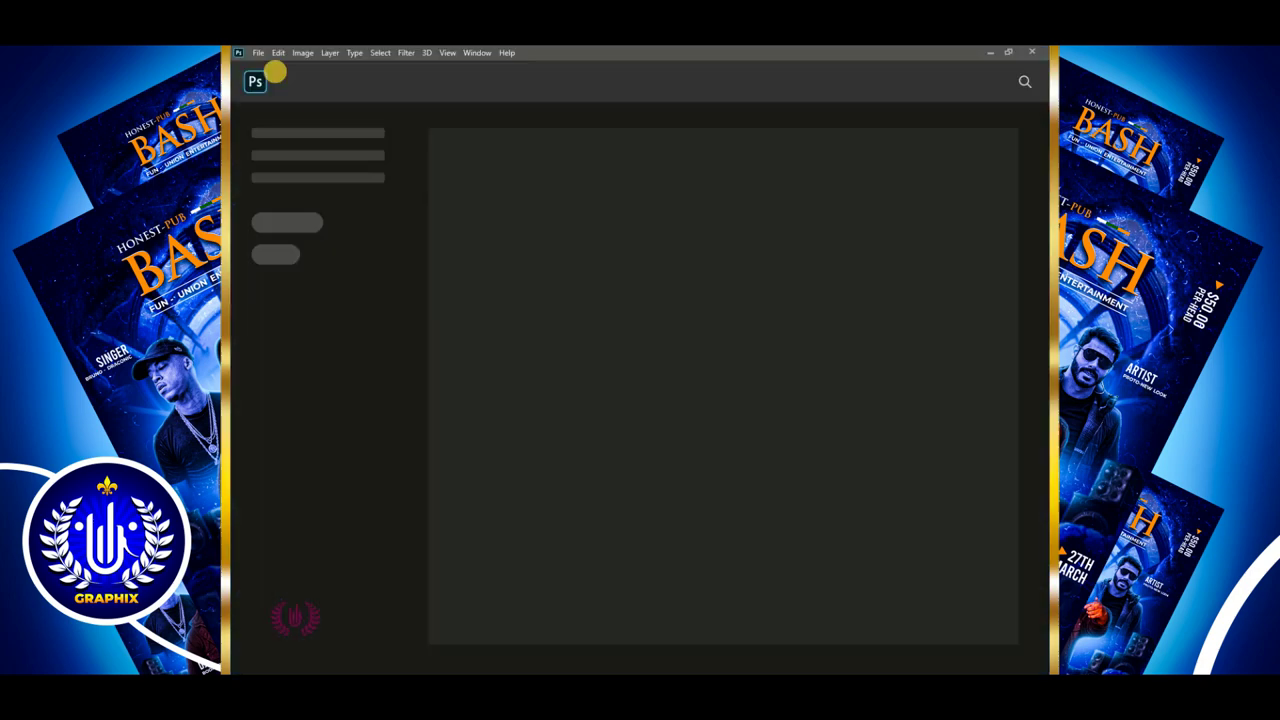
Create a new portrait A4 print document, 210 x 297 mm at 300 ppi, with a white background
{"action": "left_click", "coordinate": [260, 53]}
{"action": "left_click", "coordinate": [260, 53]}
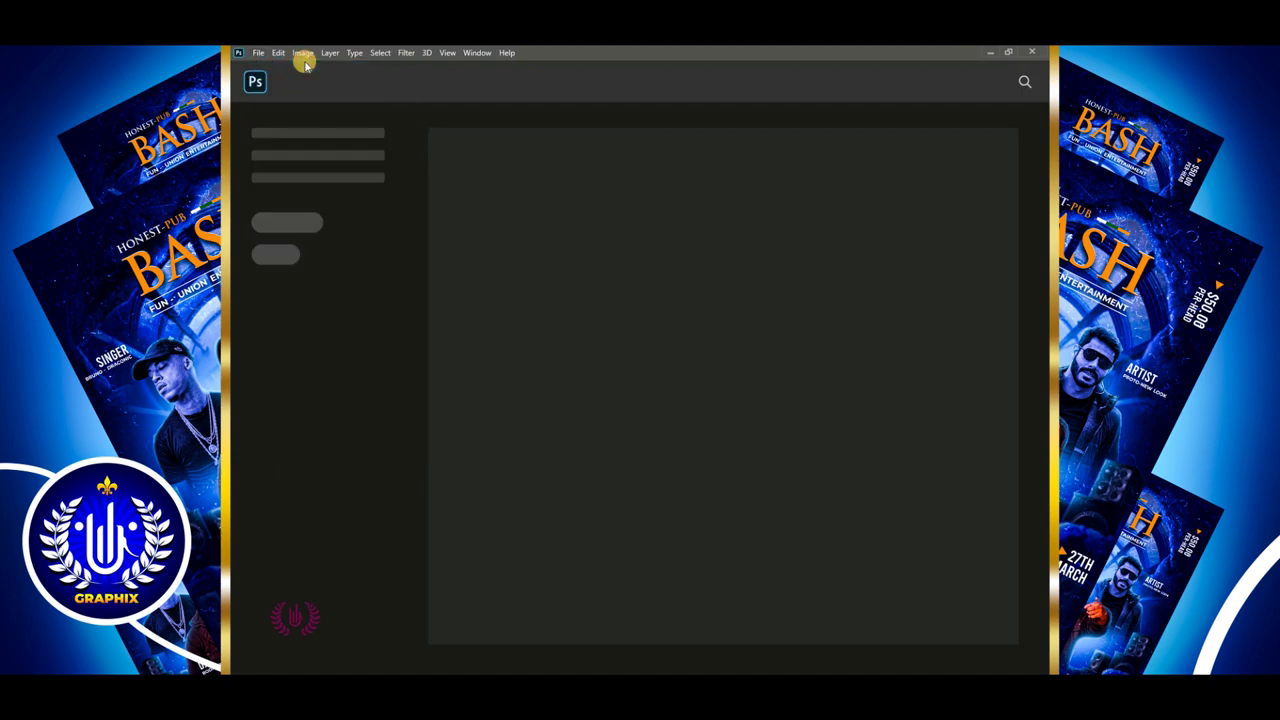
{"action": "key", "text": "ctrl+n"}
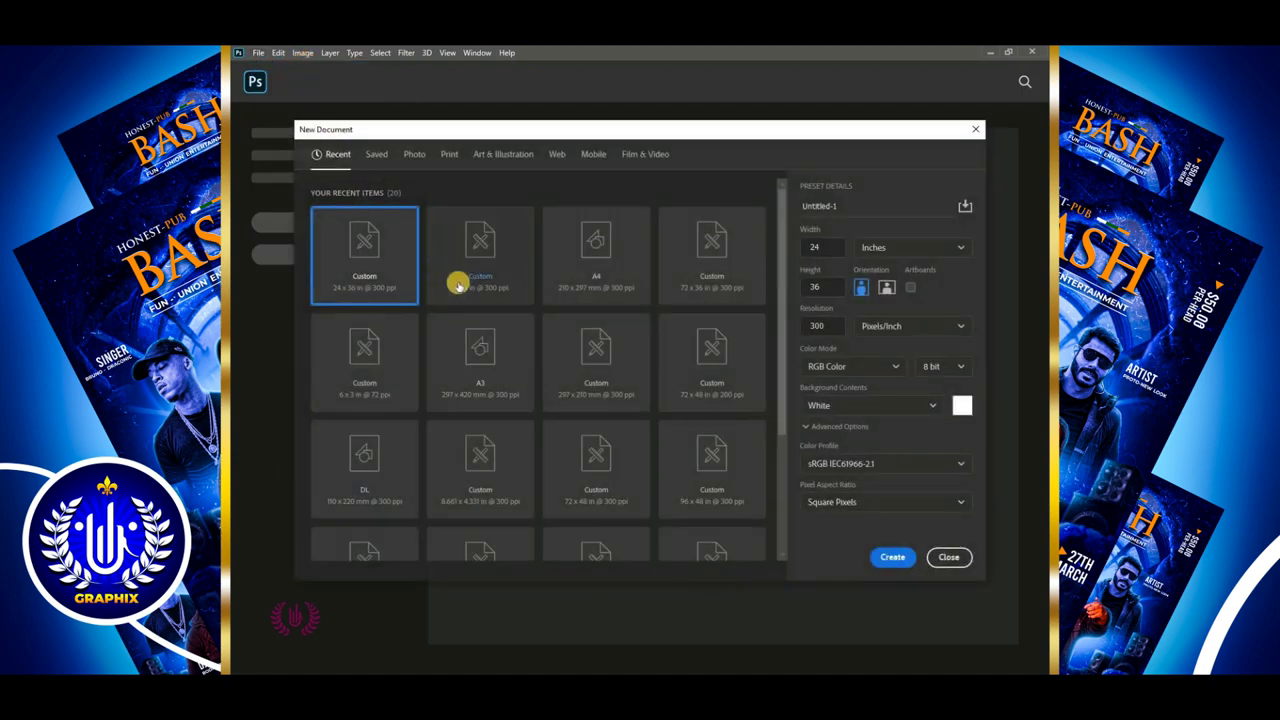
{"action": "left_click", "coordinate": [448, 157]}
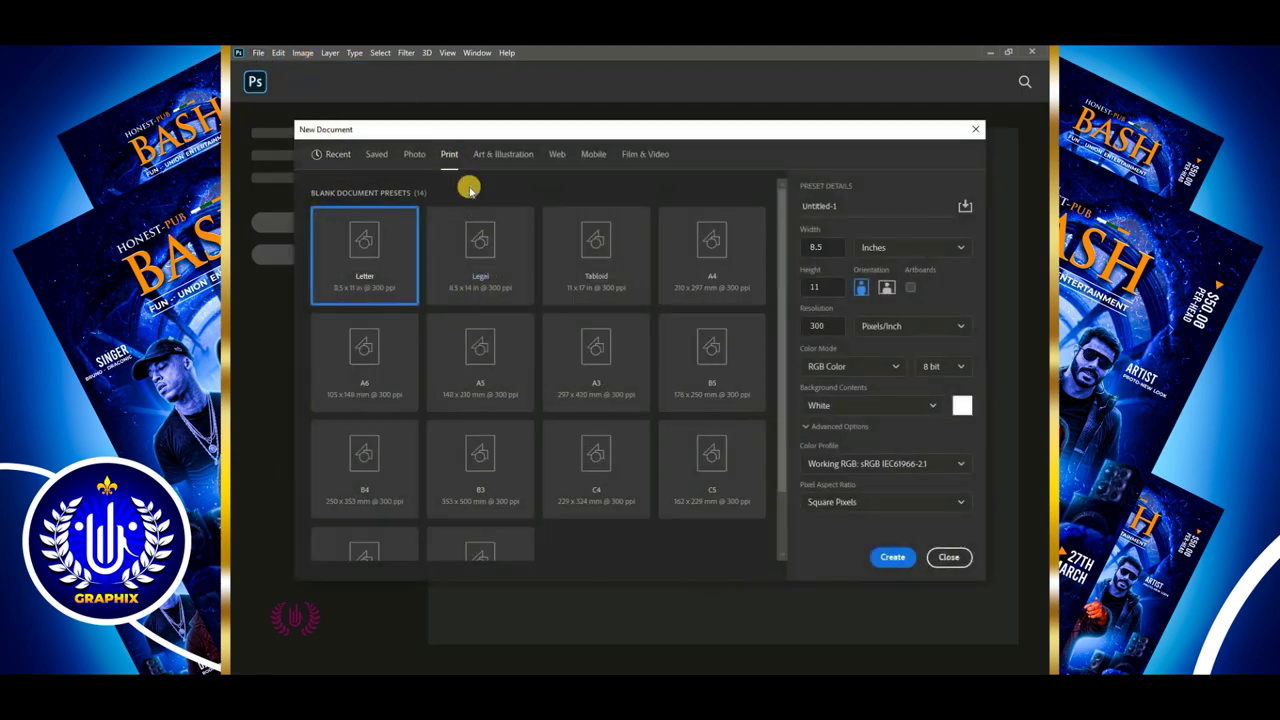
{"action": "left_click", "coordinate": [733, 262]}
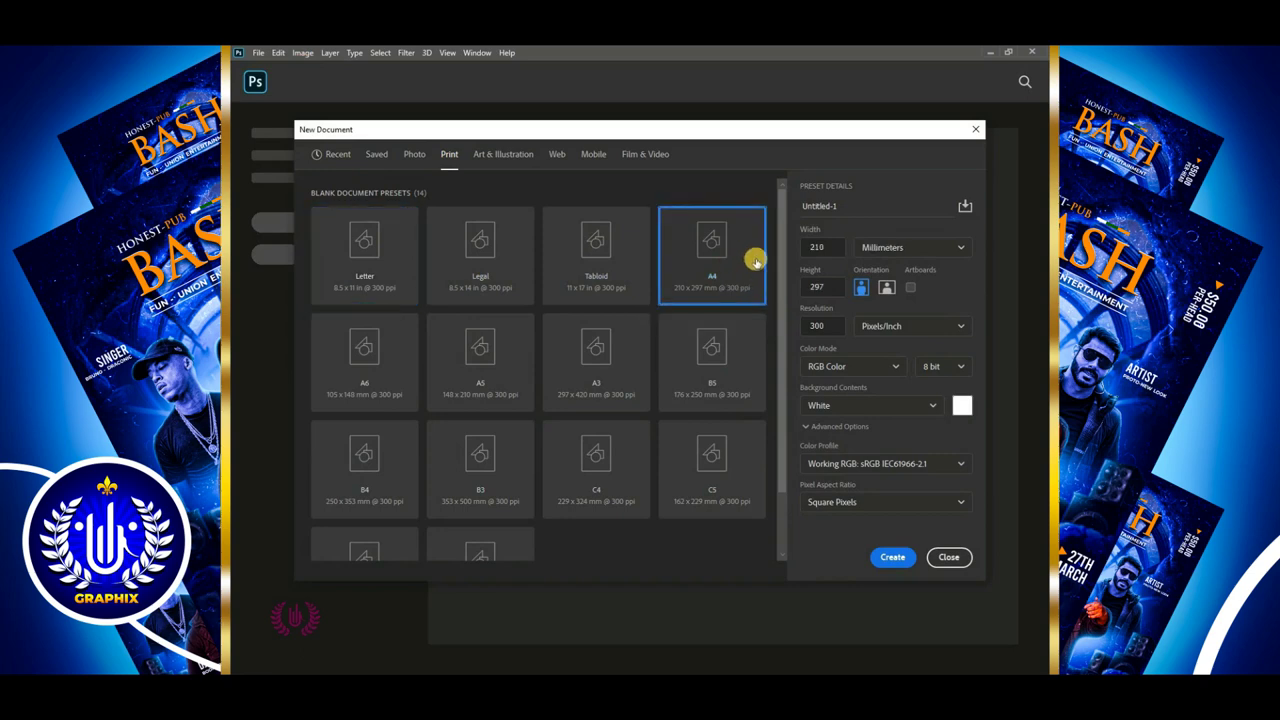
{"action": "left_click", "coordinate": [892, 556]}
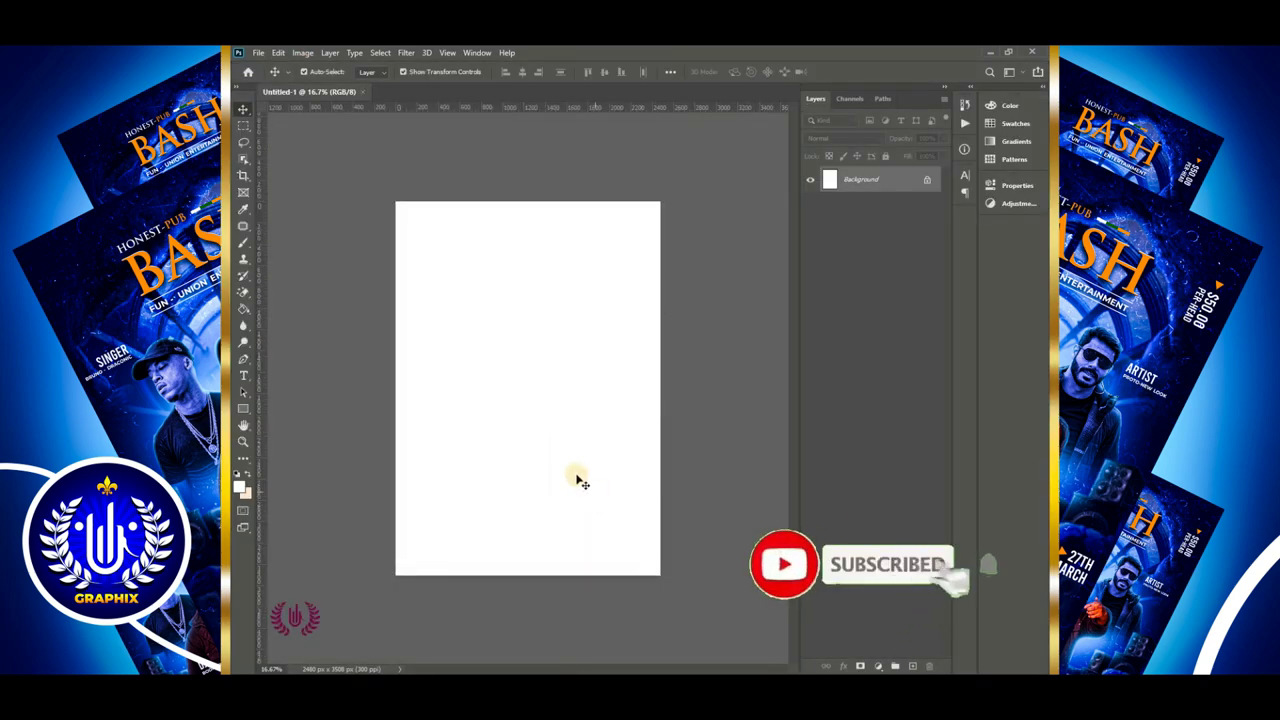
{"action": "key", "text": "ctrl+0"}
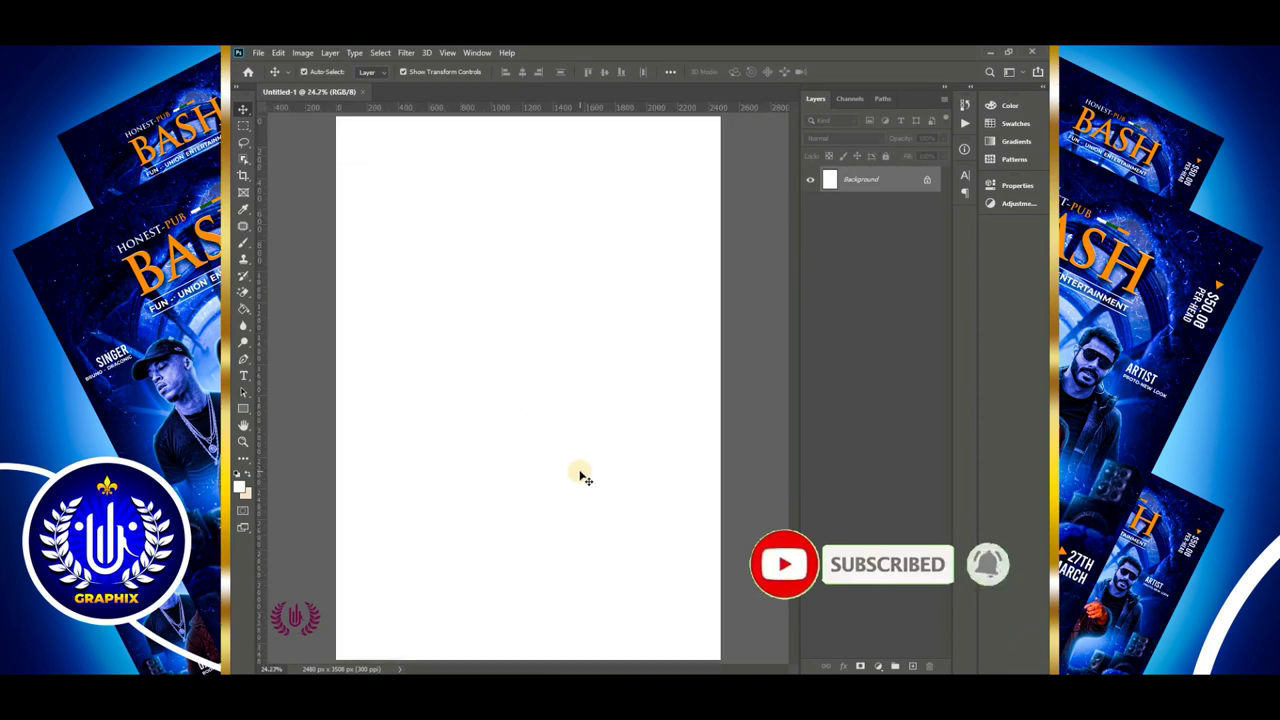
Add a gradient fill layer above the background and set its style to Radial
{"action": "left_click", "coordinate": [878, 665]}
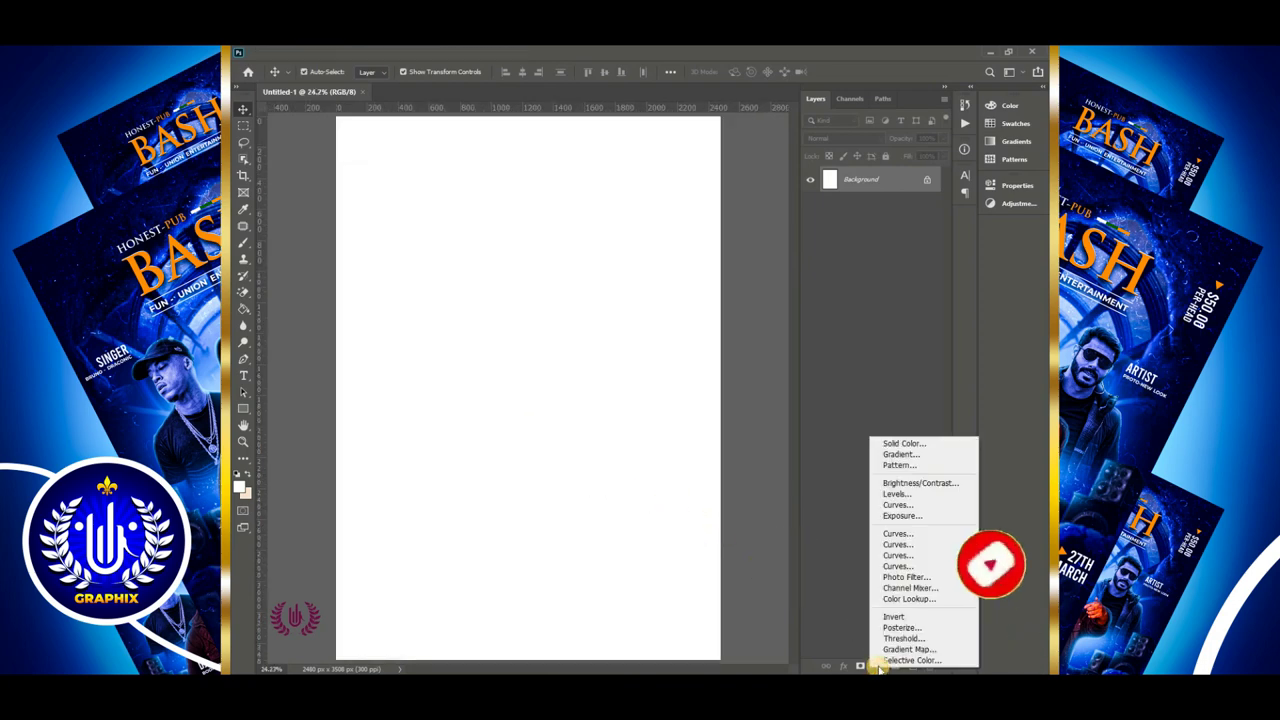
{"action": "left_click", "coordinate": [929, 455]}
{"action": "left_click_drag", "start_coordinate": [634, 186], "coordinate": [887, 246]}
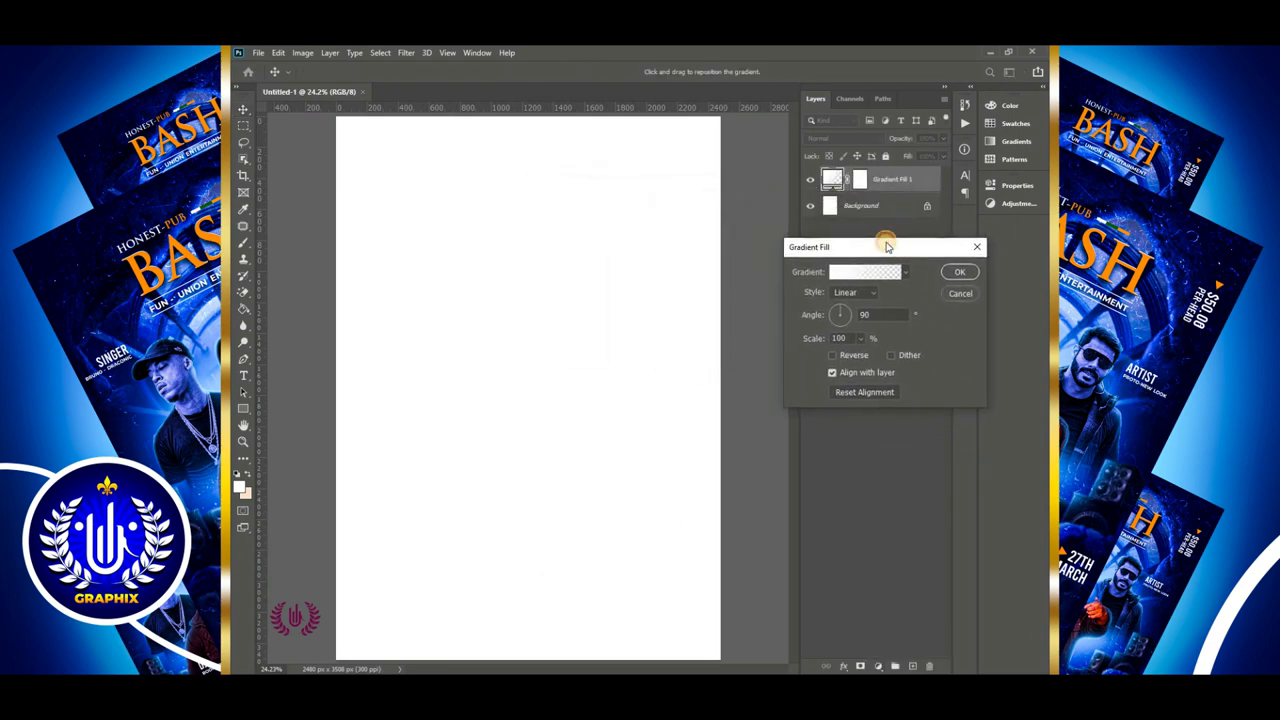
{"action": "left_click", "coordinate": [868, 292]}
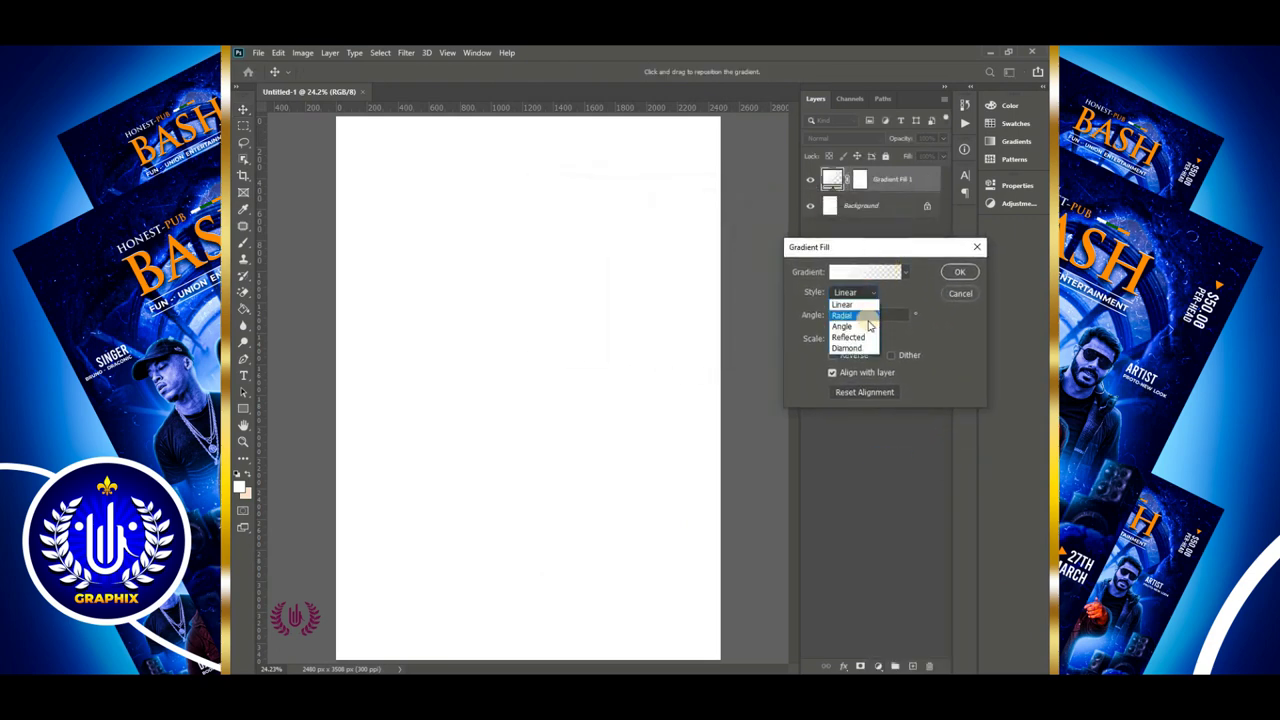
{"action": "left_click", "coordinate": [869, 315]}
Apply the custom preset running from bright blue to dark navy to the gradient fill
{"action": "left_click", "coordinate": [887, 274]}
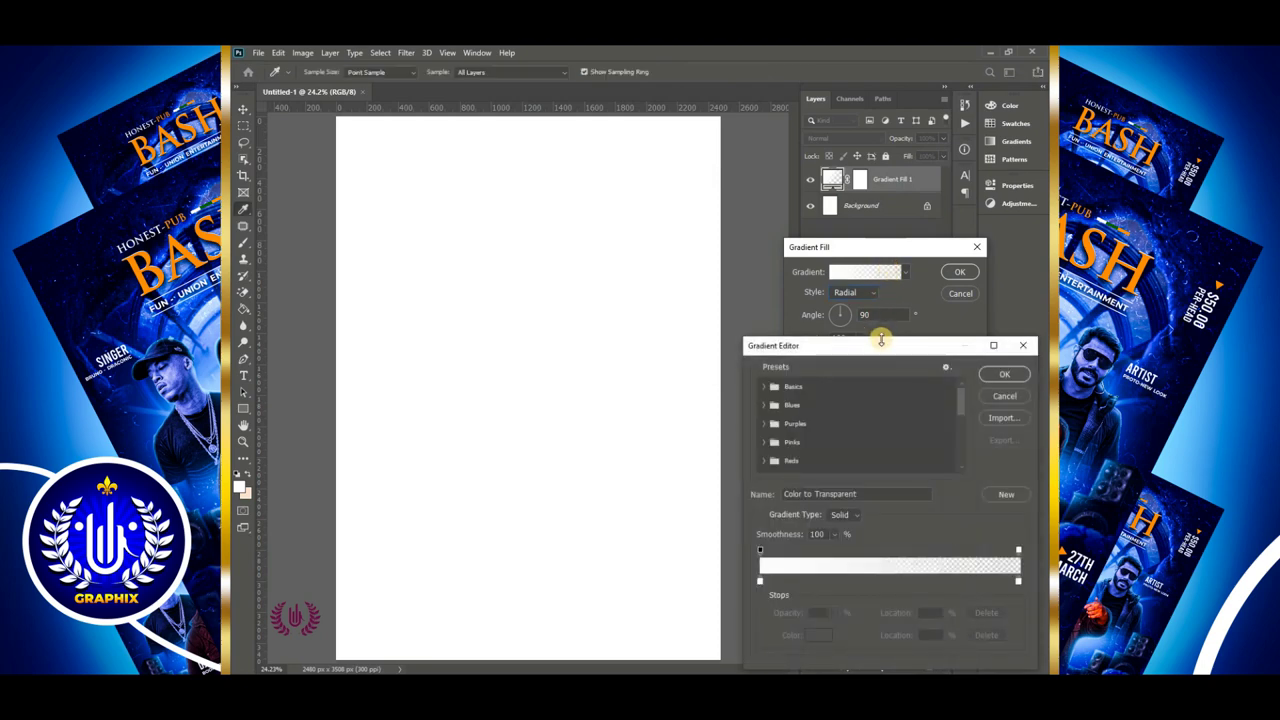
{"action": "left_click_drag", "start_coordinate": [880, 348], "coordinate": [854, 256]}
{"action": "left_click_drag", "start_coordinate": [935, 299], "coordinate": [928, 366]}
{"action": "left_click", "coordinate": [739, 371]}
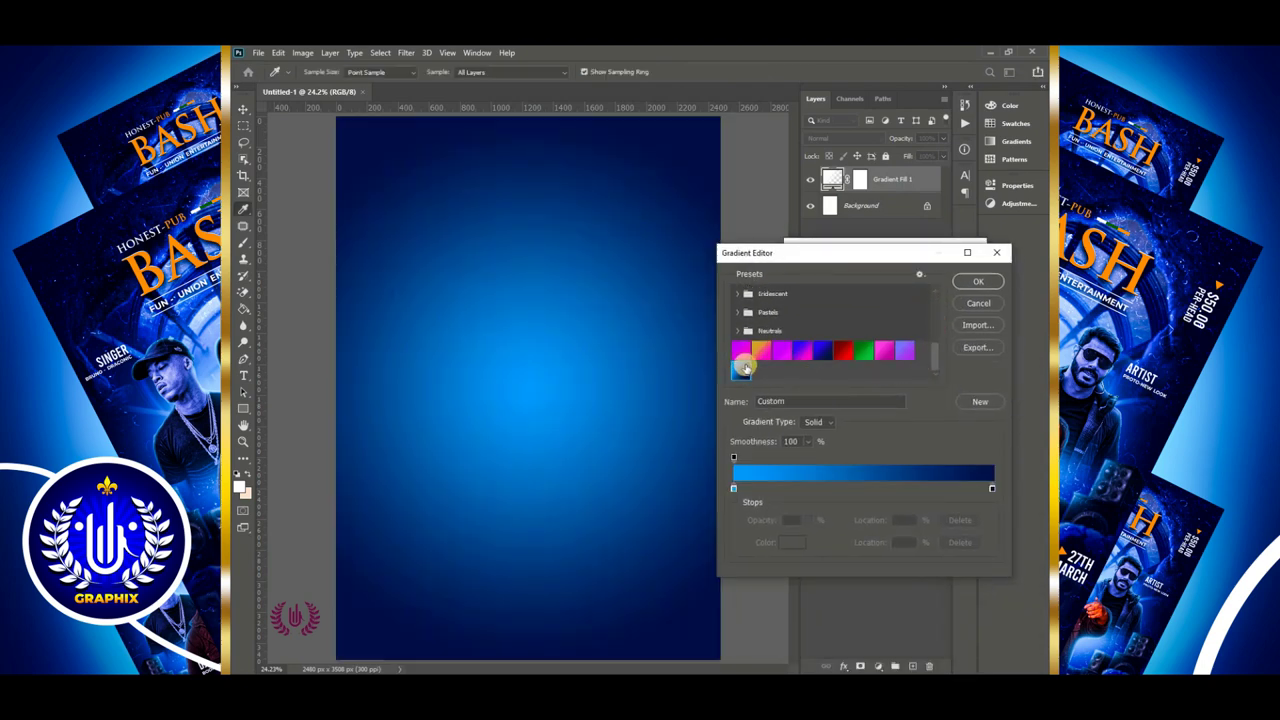
Set the gradient's start stop to 009cff and its end stop to 000d47, and accept the gradient
{"action": "left_click", "coordinate": [734, 488]}
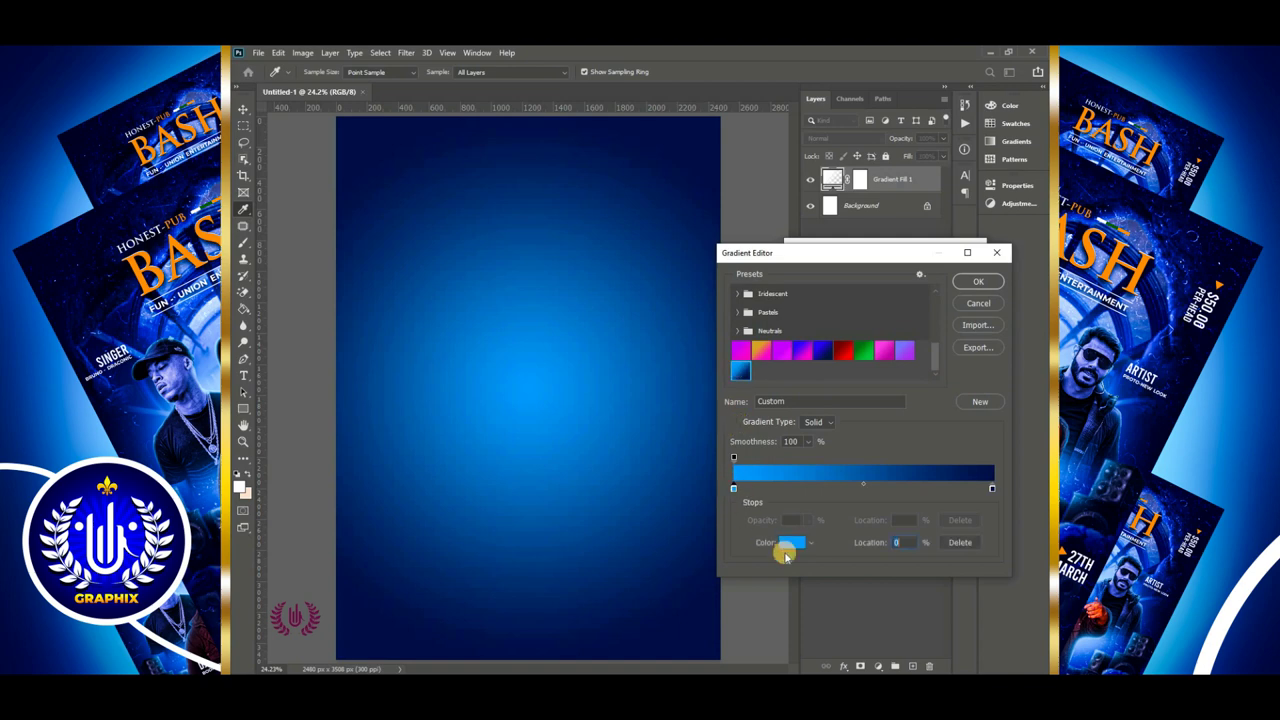
{"action": "left_click", "coordinate": [791, 540]}
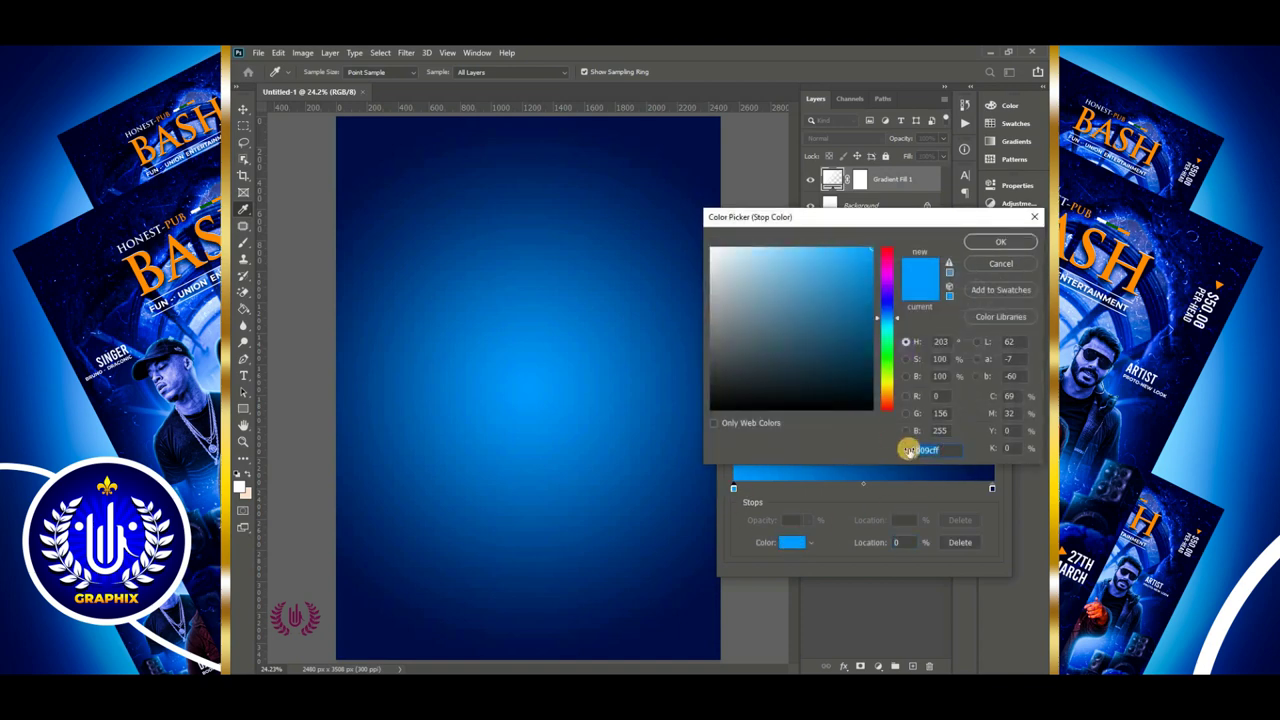
{"action": "left_click", "coordinate": [1000, 242]}
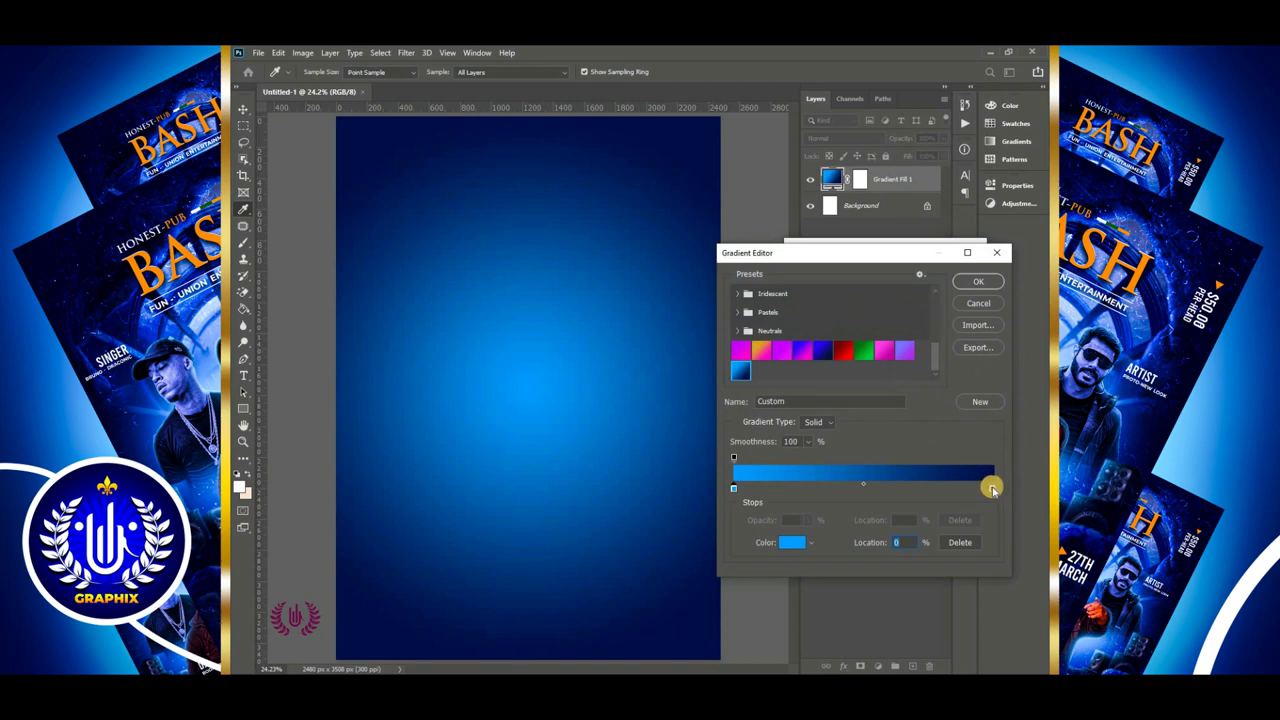
{"action": "left_click", "coordinate": [992, 488]}
{"action": "left_click", "coordinate": [791, 540]}
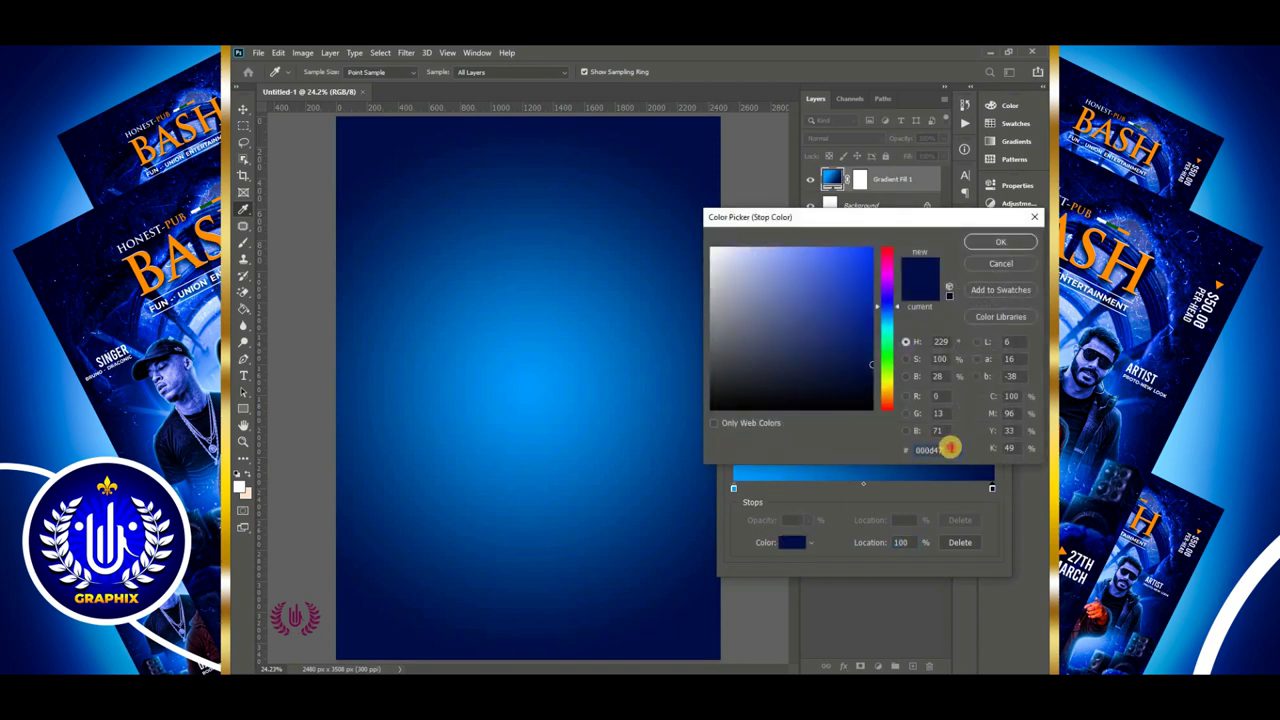
{"action": "left_click", "coordinate": [1000, 242]}
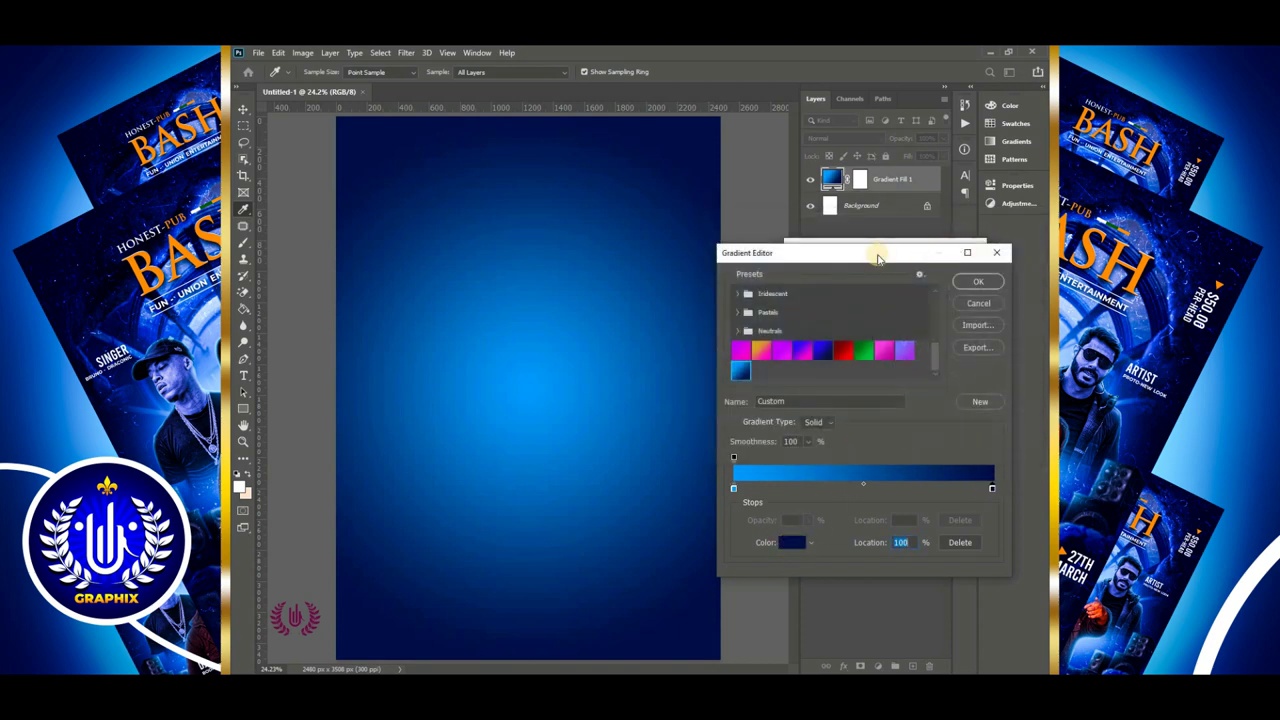
{"action": "left_click_drag", "start_coordinate": [878, 258], "coordinate": [757, 275]}
{"action": "left_click", "coordinate": [817, 297]}
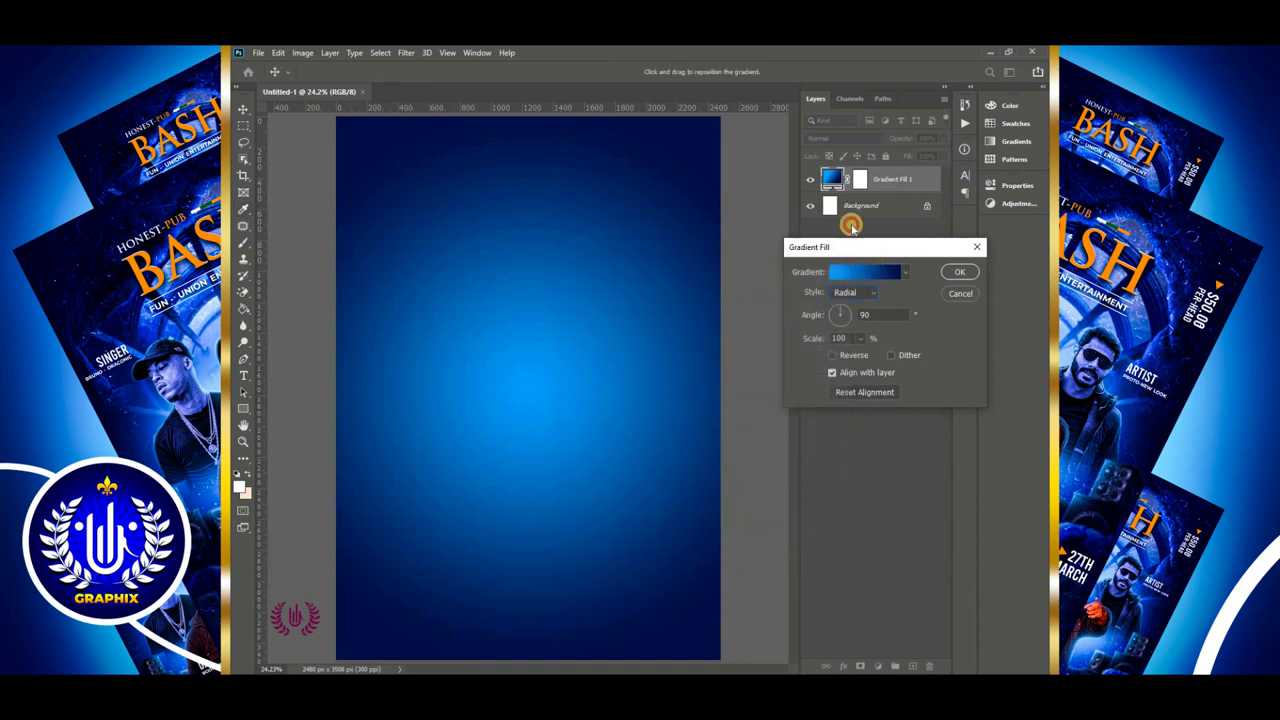
Set the gradient fill's angle to 75 degrees and apply the fill
{"action": "left_click_drag", "start_coordinate": [882, 250], "coordinate": [852, 226]}
{"action": "left_click_drag", "start_coordinate": [846, 292], "coordinate": [797, 293]}
{"action": "type", "text": "75"}
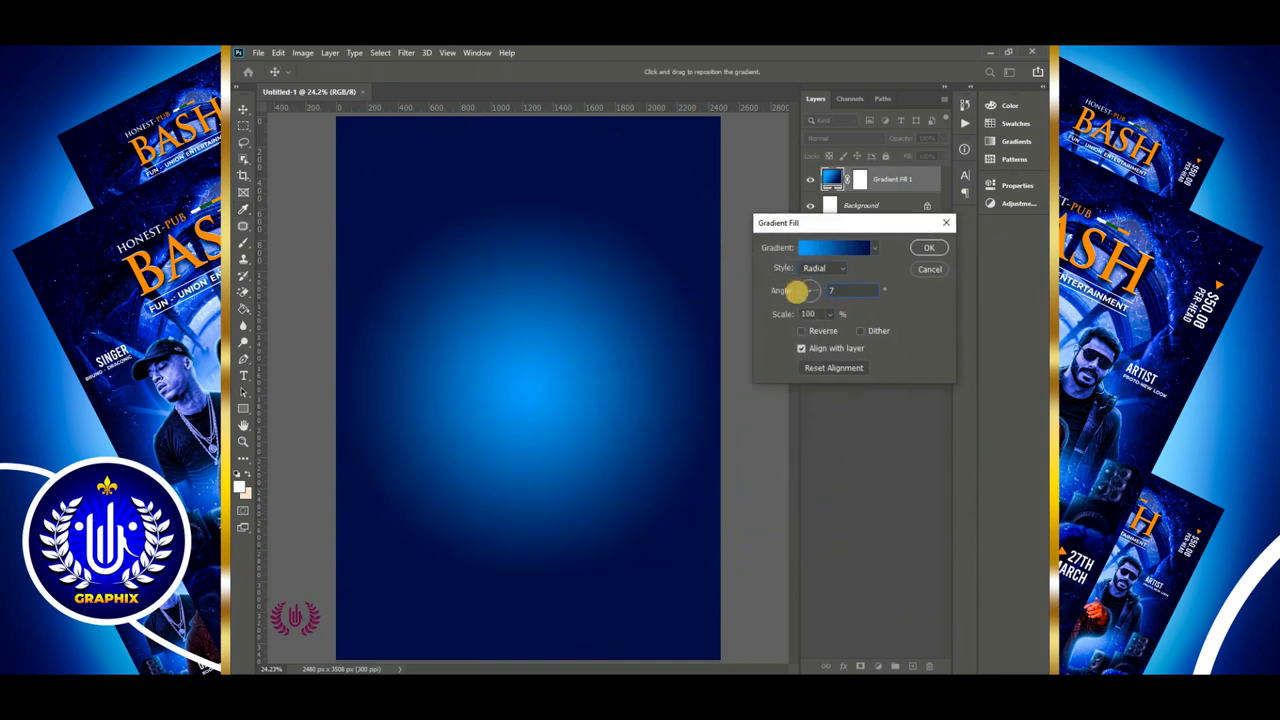
{"action": "left_click", "coordinate": [930, 248]}
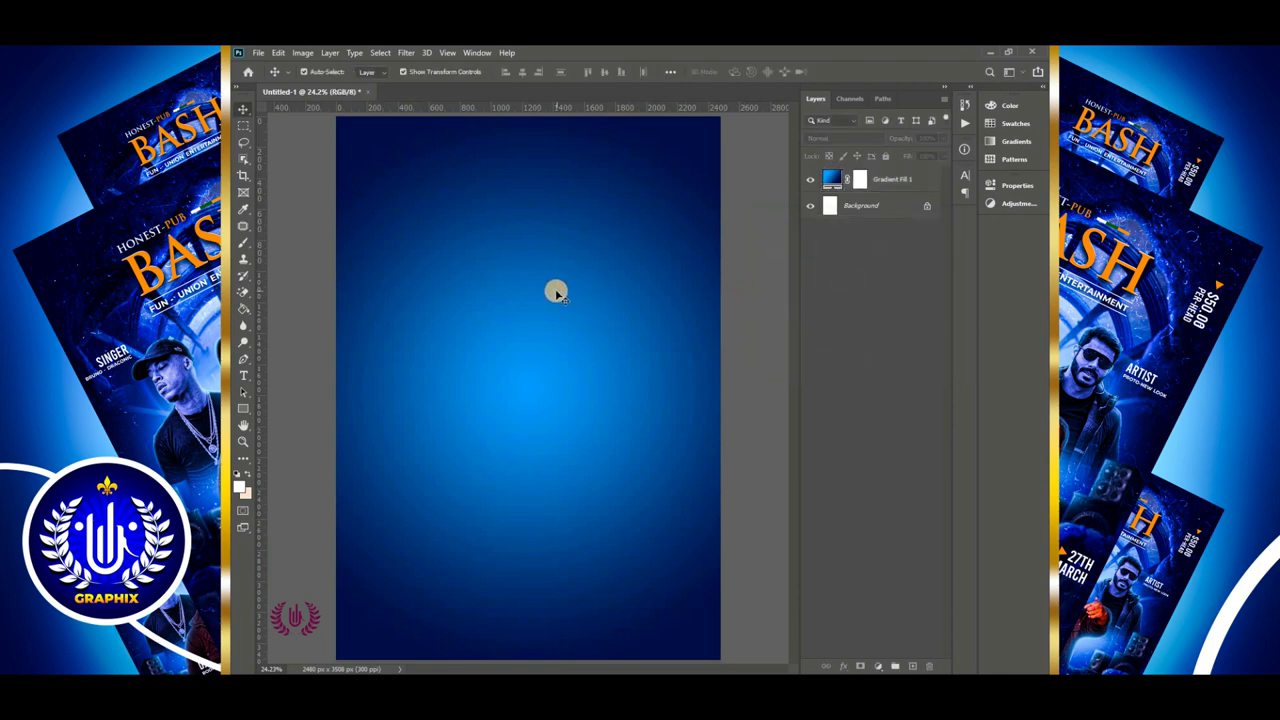
Place the RingCircle image as embedded, scaled slightly wider than the page and aligned with the page's upper edge
{"action": "left_click", "coordinate": [258, 52]}
{"action": "left_click", "coordinate": [324, 302]}
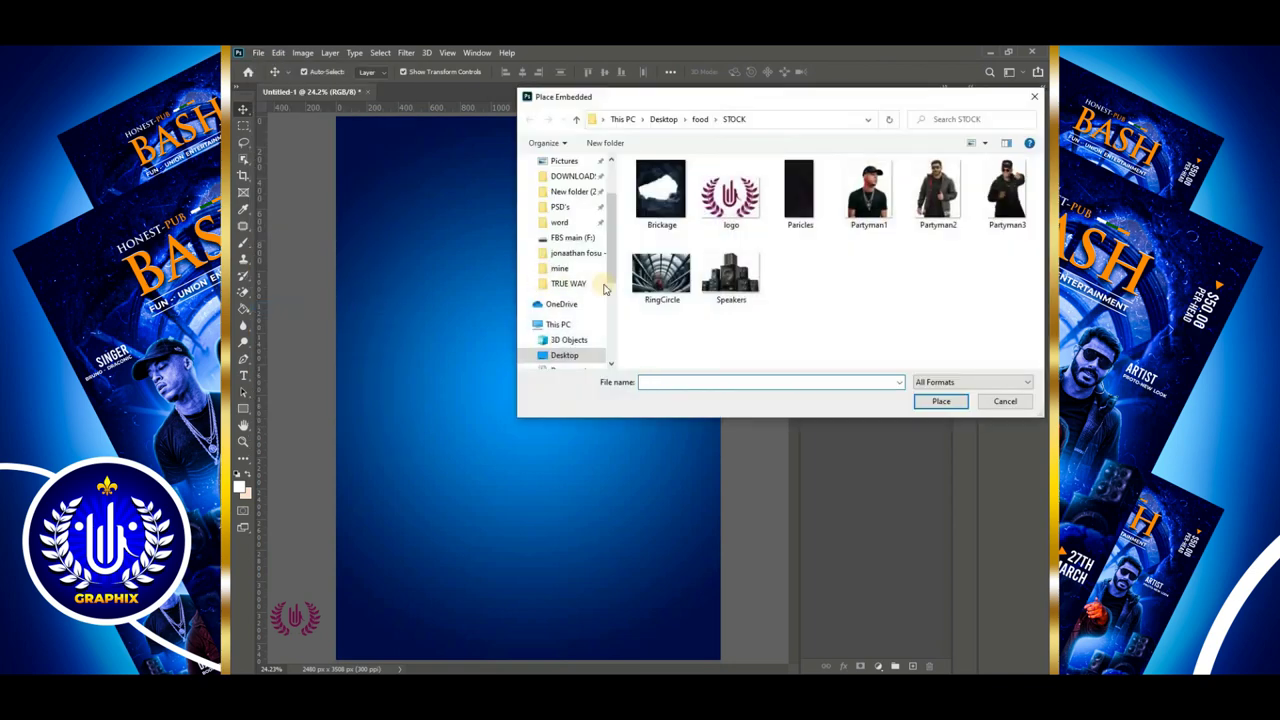
{"action": "left_click", "coordinate": [655, 275]}
{"action": "left_click", "coordinate": [938, 401]}
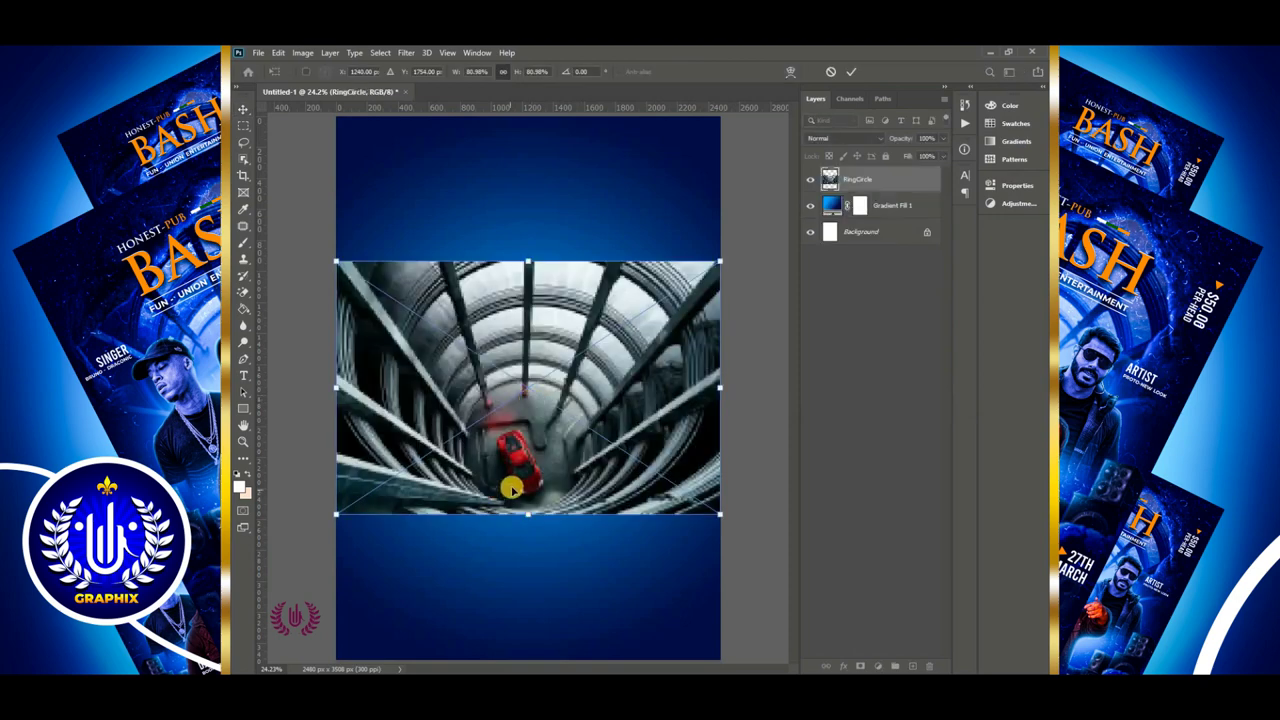
{"action": "left_click_drag", "start_coordinate": [511, 489], "coordinate": [527, 347]}
{"action": "left_click_drag", "start_coordinate": [530, 407], "coordinate": [529, 400]}
{"action": "left_click", "coordinate": [851, 71]}
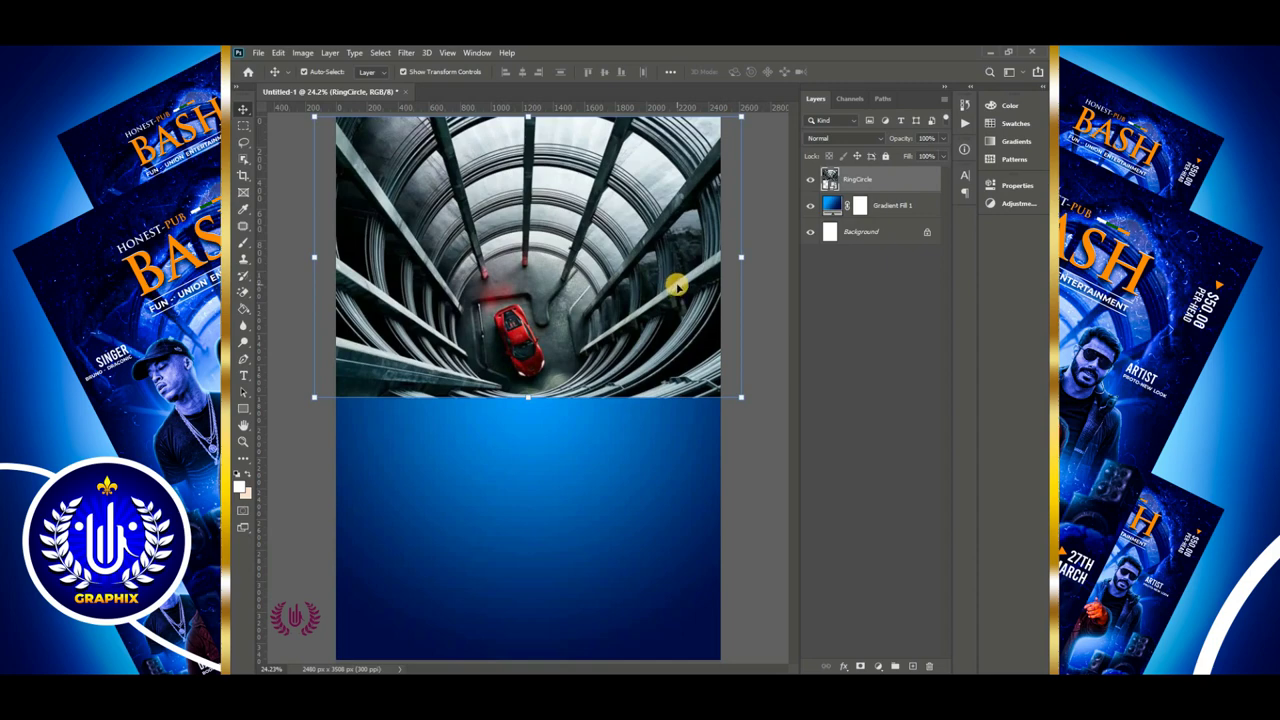
Blend the RingCircle layer with Hard Light and fade its lower part into the gradient using a black-brushed layer mask
{"action": "left_click", "coordinate": [846, 139]}
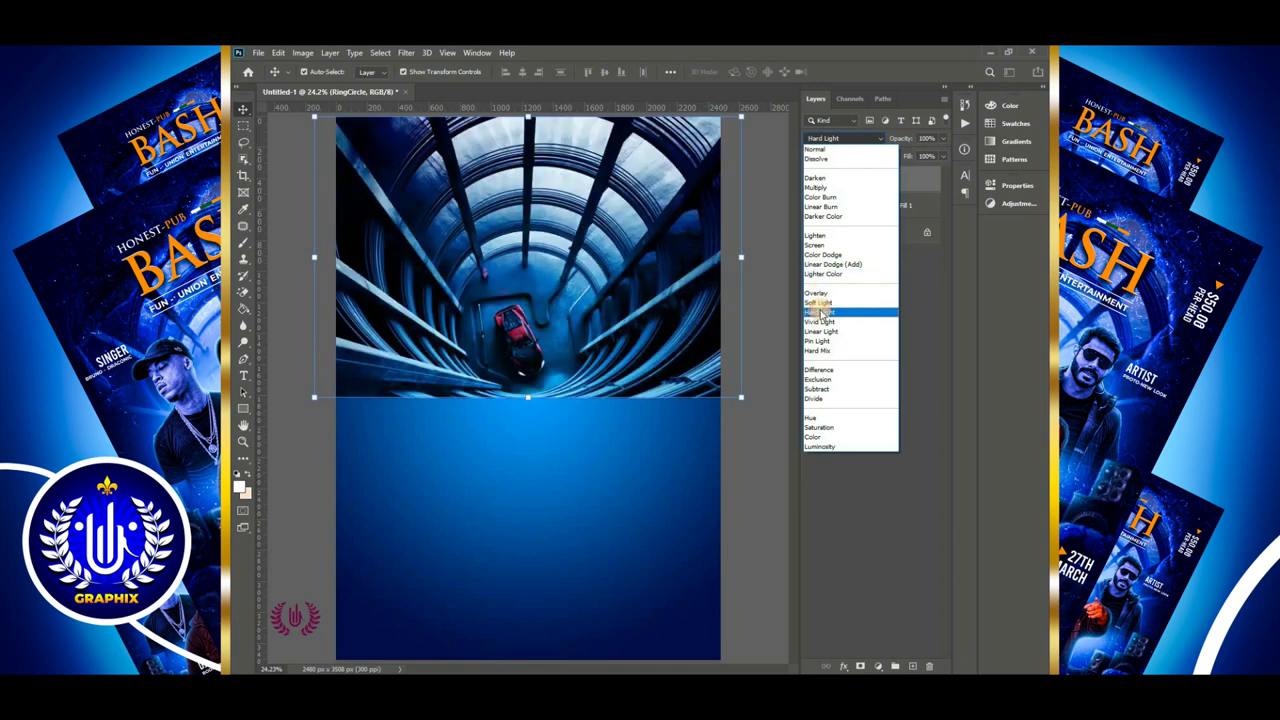
{"action": "left_click", "coordinate": [820, 313]}
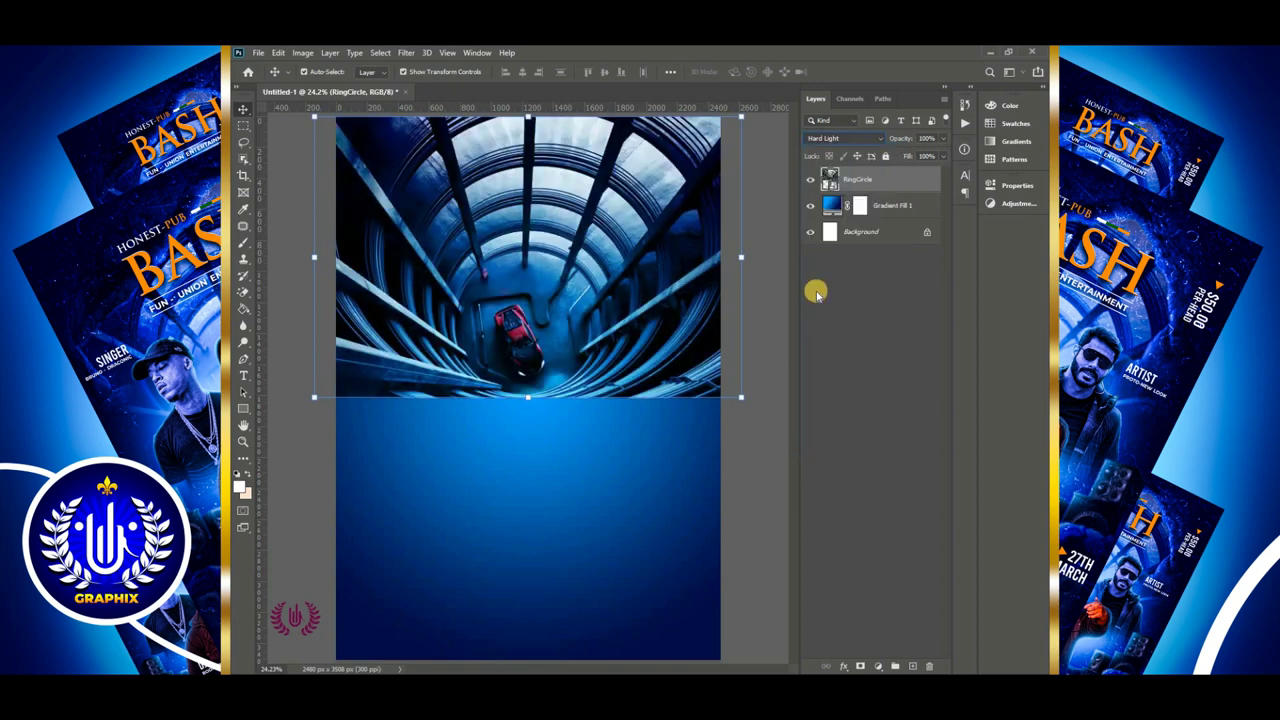
{"action": "left_click", "coordinate": [856, 665]}
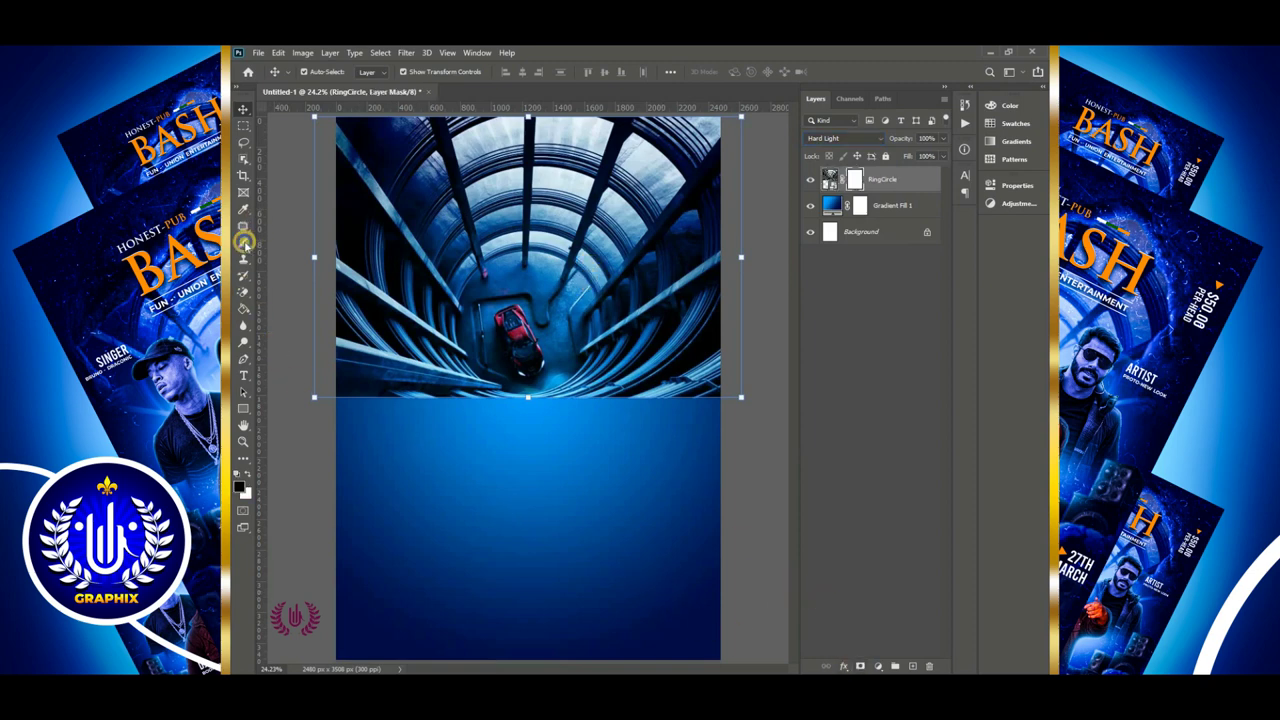
{"action": "right_click", "coordinate": [243, 242]}
{"action": "left_click", "coordinate": [349, 240]}
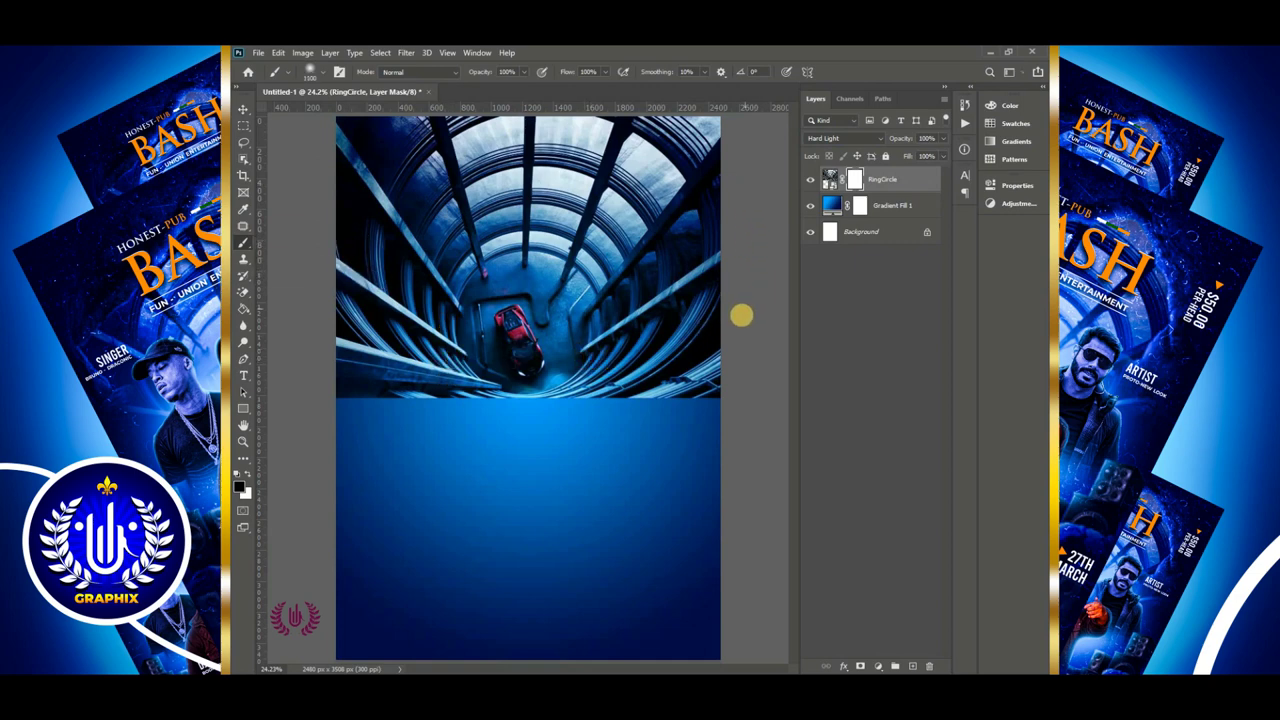
{"action": "mouse_move", "coordinate": [743, 314]}
{"action": "left_mouse_down"}
{"action": "mouse_move", "coordinate": [725, 356]}
{"action": "mouse_move", "coordinate": [674, 394]}
{"action": "mouse_move", "coordinate": [600, 414]}
{"action": "mouse_move", "coordinate": [429, 414]}
{"action": "mouse_move", "coordinate": [305, 336]}
{"action": "mouse_move", "coordinate": [277, 277]}
{"action": "mouse_move", "coordinate": [417, 414]}
{"action": "mouse_move", "coordinate": [683, 476]}
{"action": "mouse_move", "coordinate": [754, 372]}
{"action": "mouse_move", "coordinate": [508, 434]}
{"action": "left_mouse_up"}
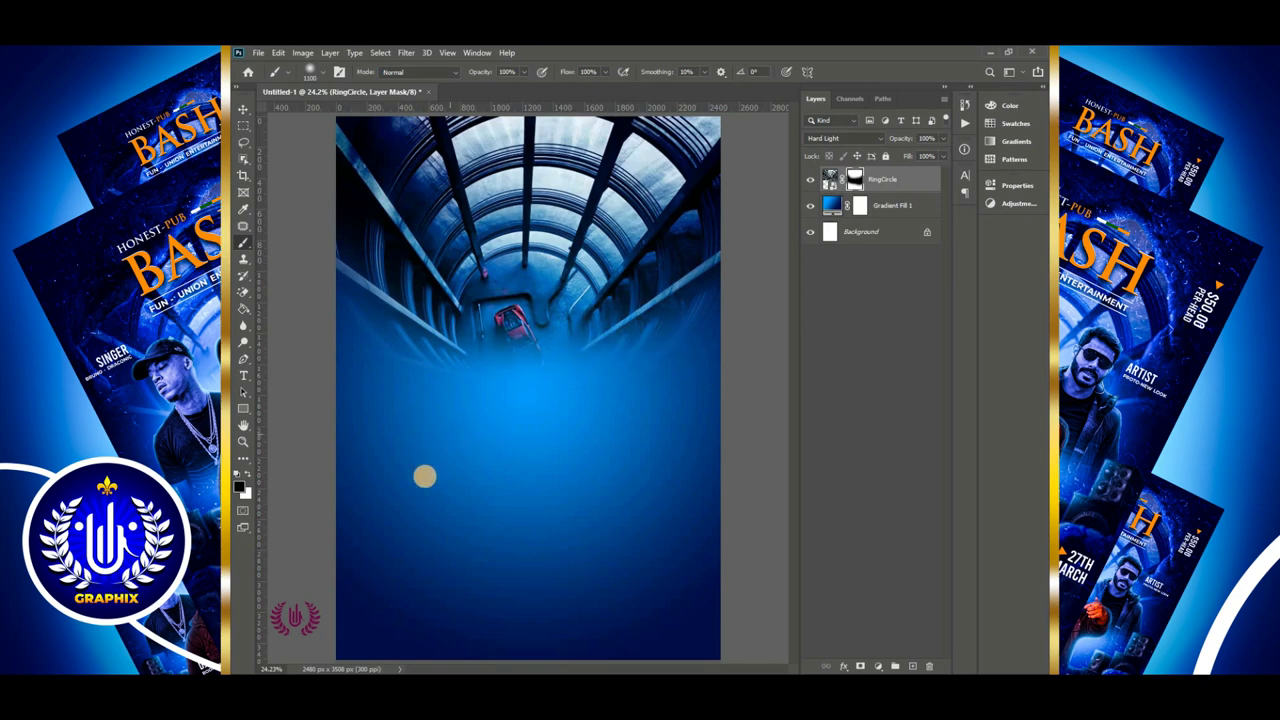
{"action": "left_click", "coordinate": [243, 109]}
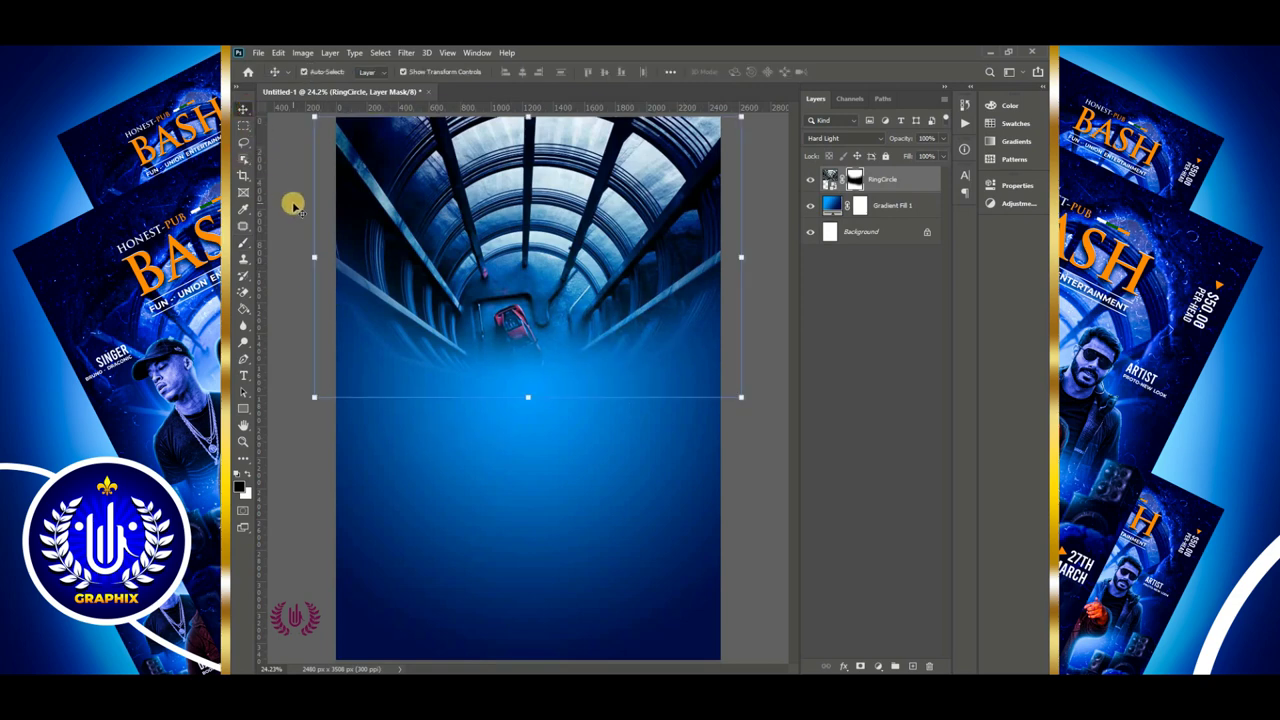
{"action": "left_click", "coordinate": [503, 222]}
{"action": "key", "text": "x"}
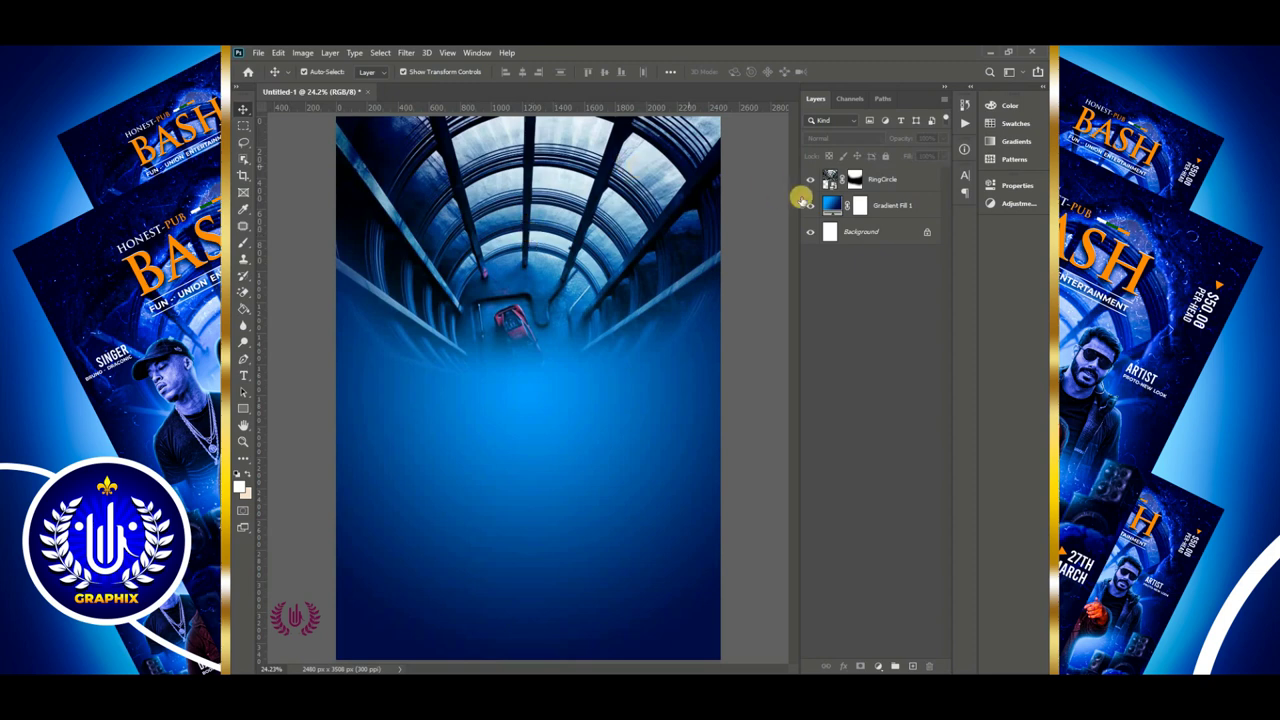
Apply a Gaussian Blur filter to the RingCircle image itself rather than its mask
{"action": "left_click", "coordinate": [830, 178]}
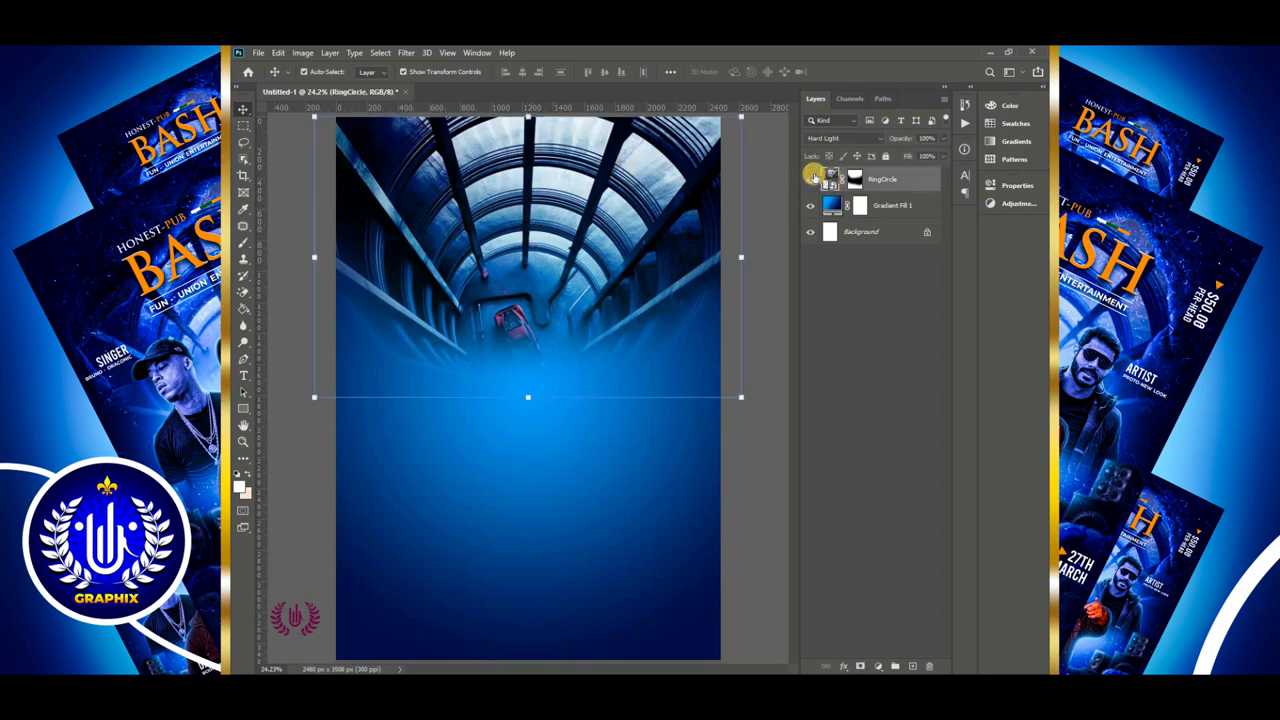
{"action": "left_click", "coordinate": [407, 53]}
{"action": "mouse_move", "coordinate": [457, 198]}
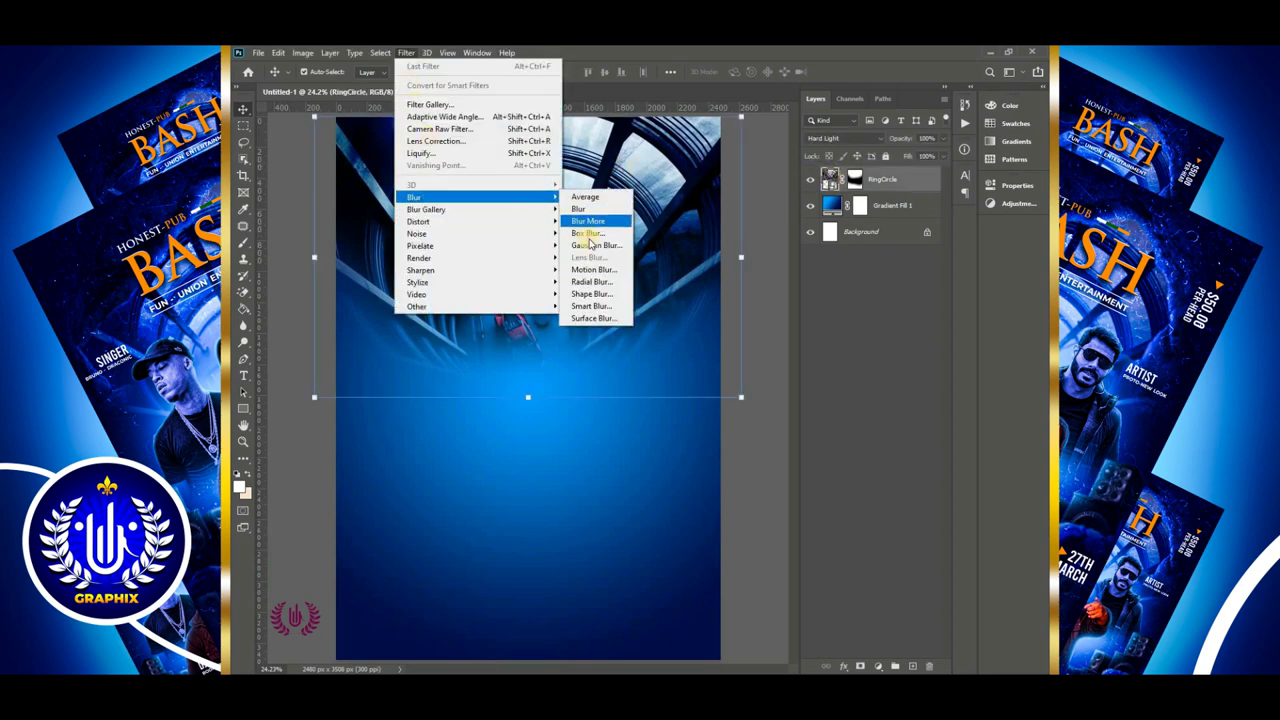
{"action": "left_click", "coordinate": [592, 245]}
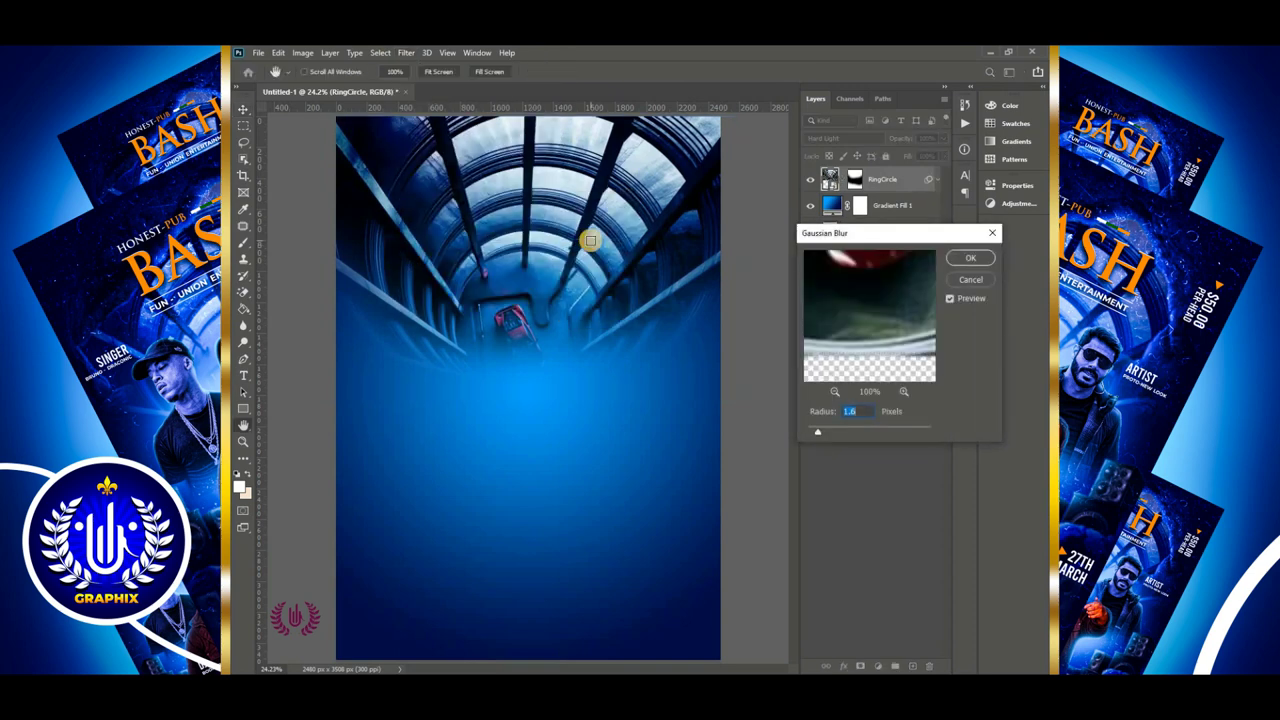
{"action": "left_click", "coordinate": [958, 258]}
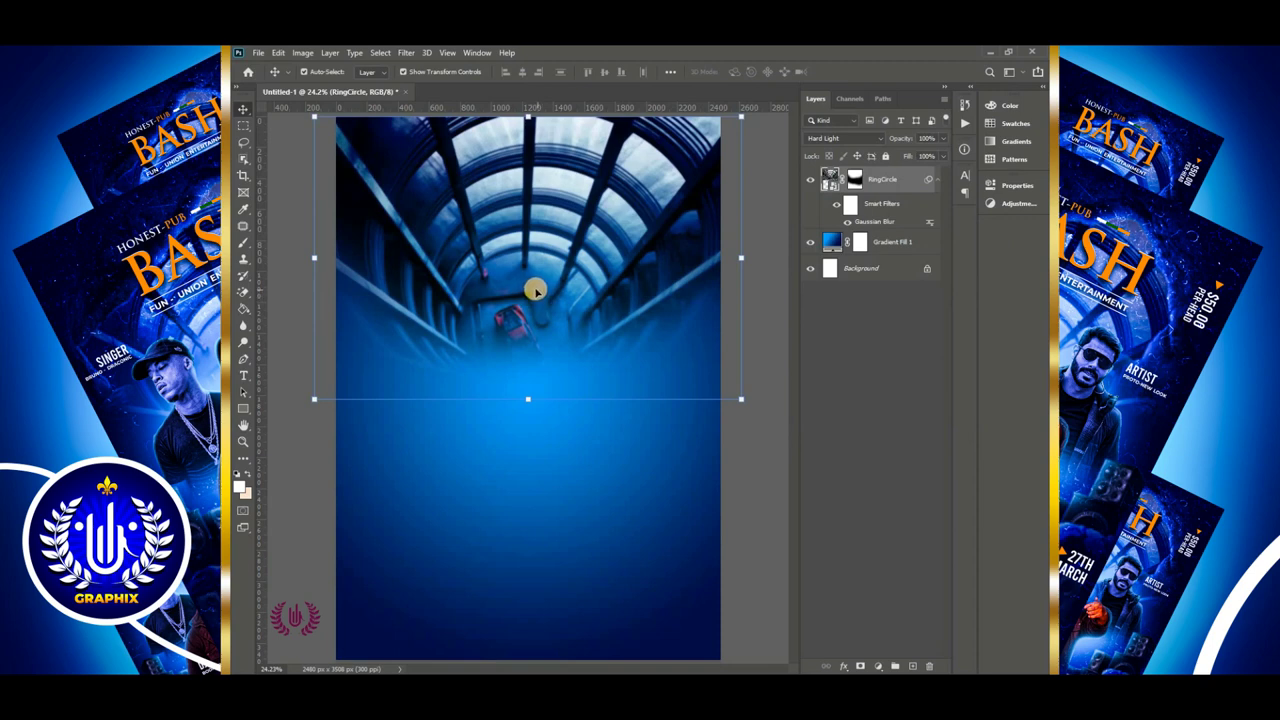
Place the Brickage image as embedded, scaled to about 130% and centred horizontally over the upper part of the page
{"action": "left_click", "coordinate": [257, 53]}
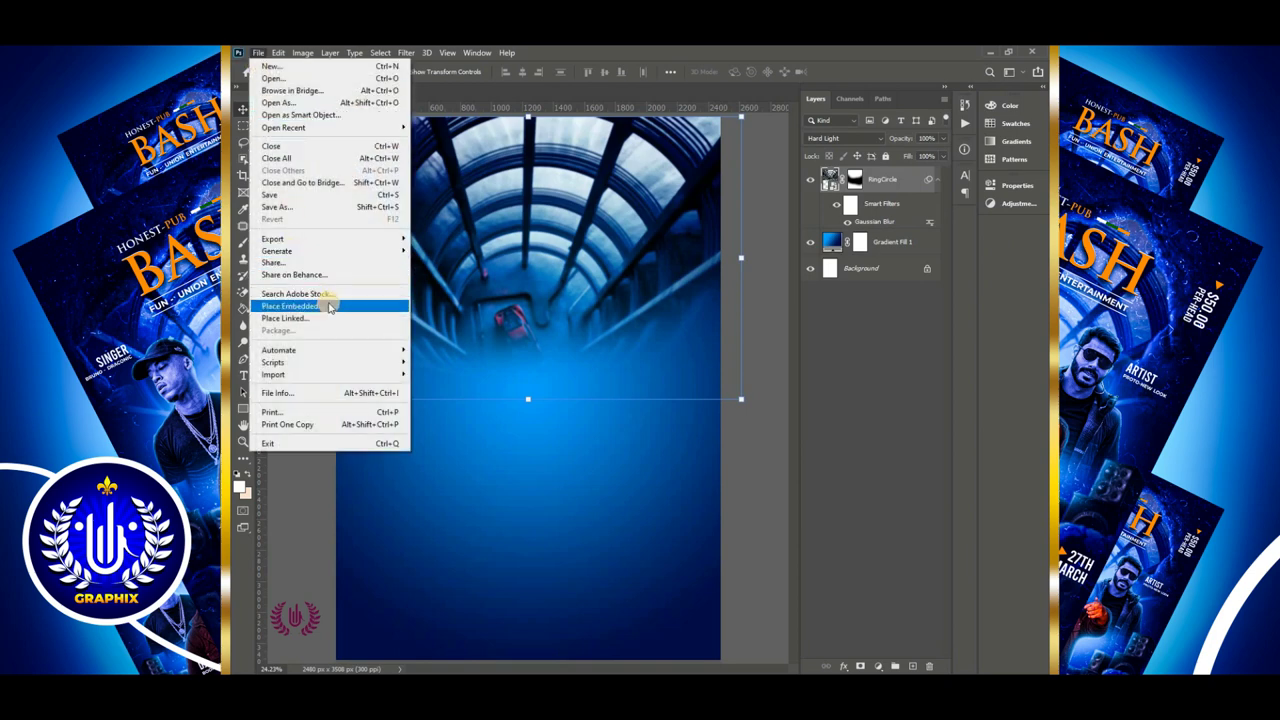
{"action": "left_click", "coordinate": [324, 294]}
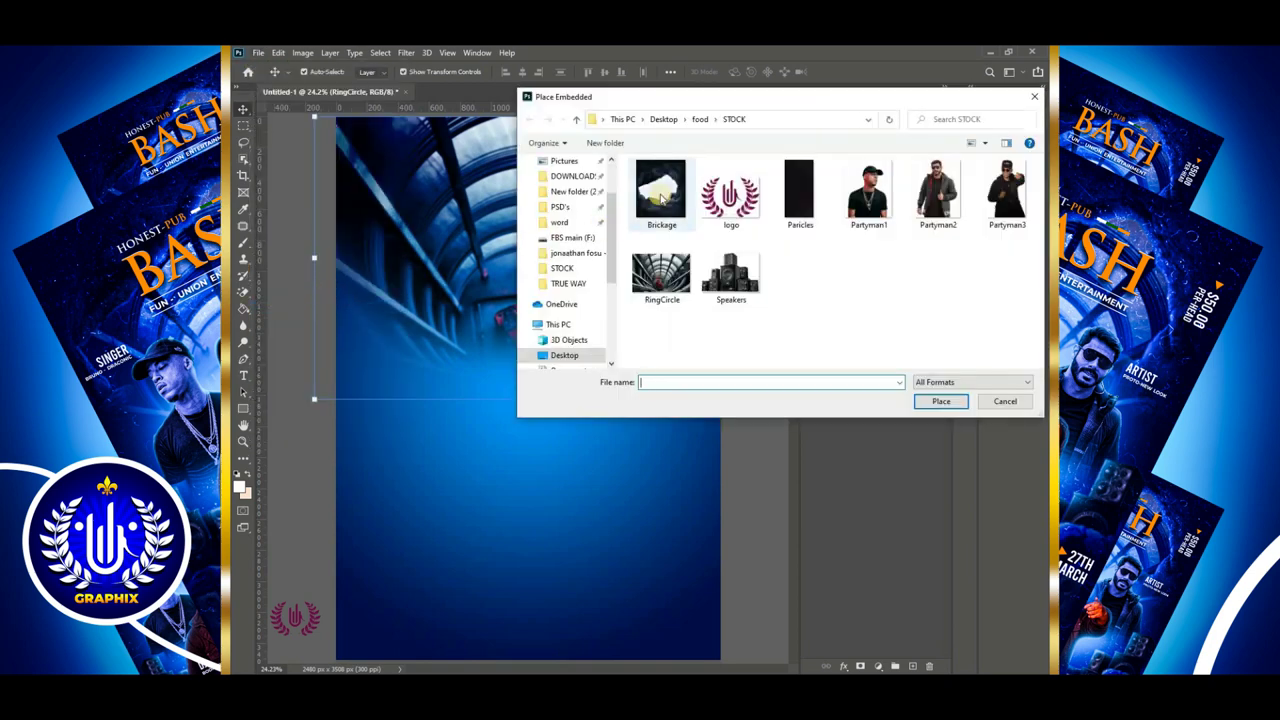
{"action": "left_click", "coordinate": [660, 190]}
{"action": "left_click", "coordinate": [932, 402]}
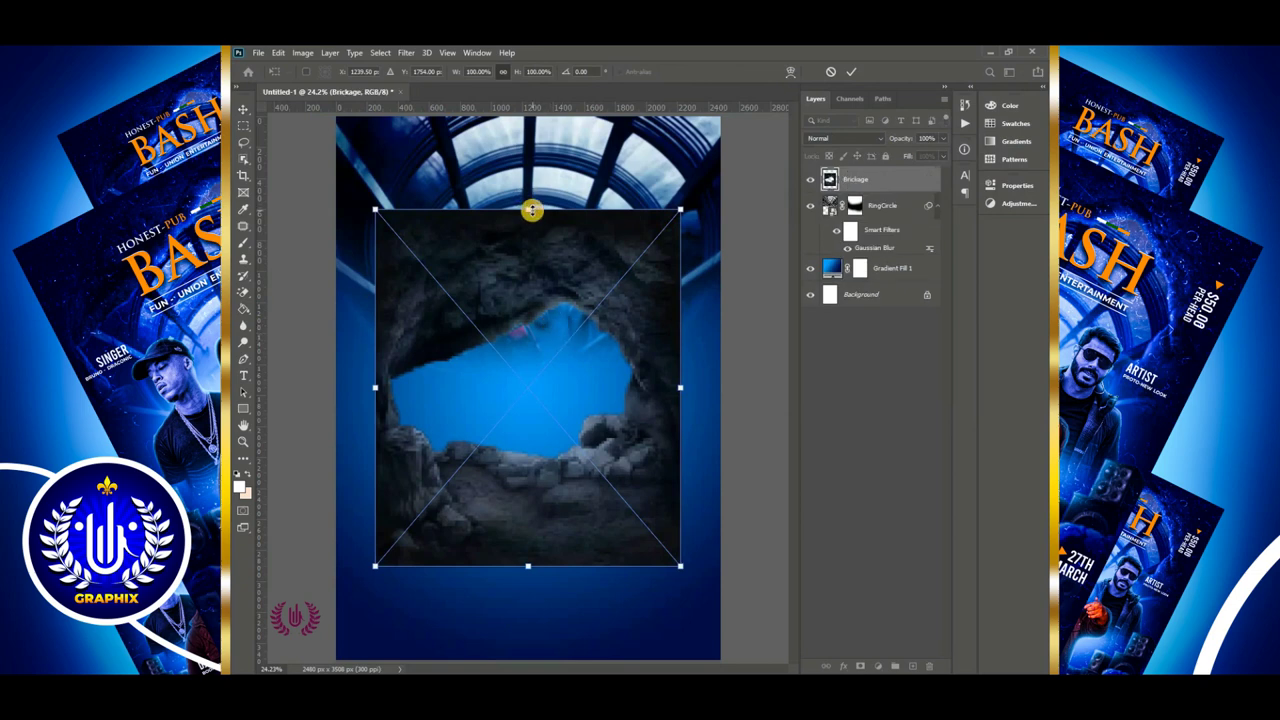
{"action": "left_click_drag", "start_coordinate": [531, 210], "coordinate": [571, 62]}
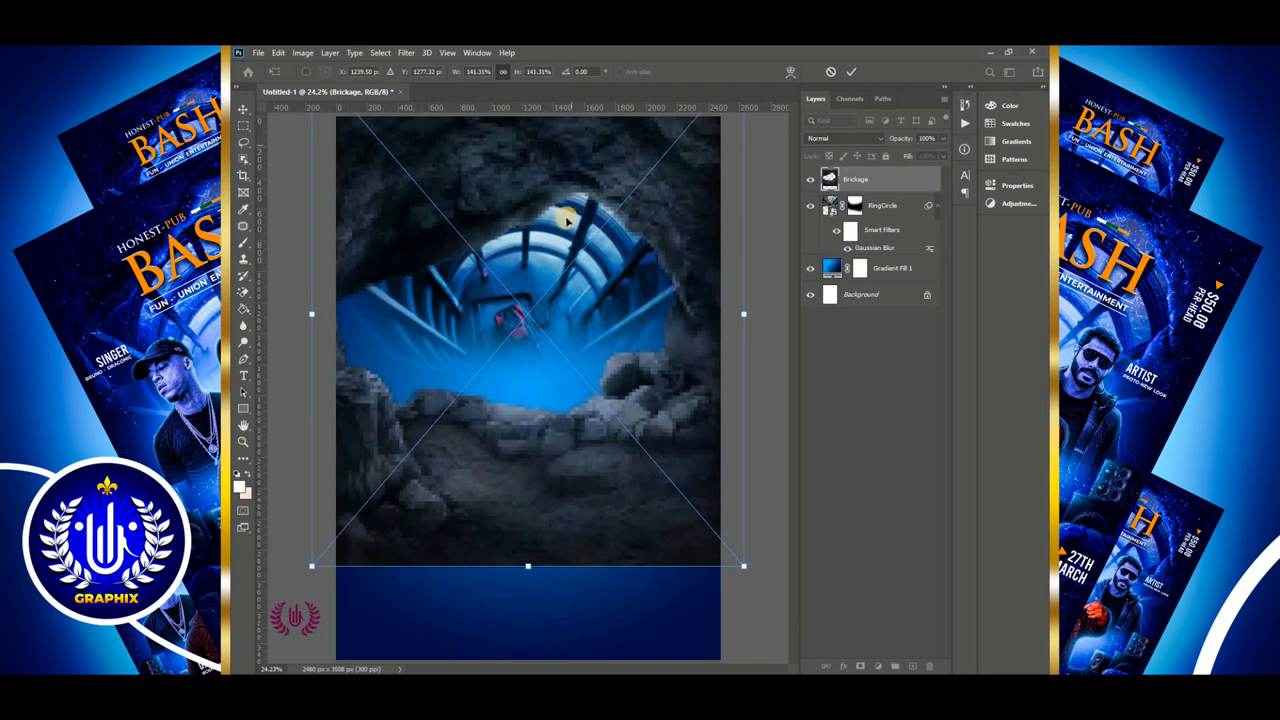
{"action": "scroll", "coordinate": [574, 320], "scroll_direction": "down", "scroll_amount": 1}
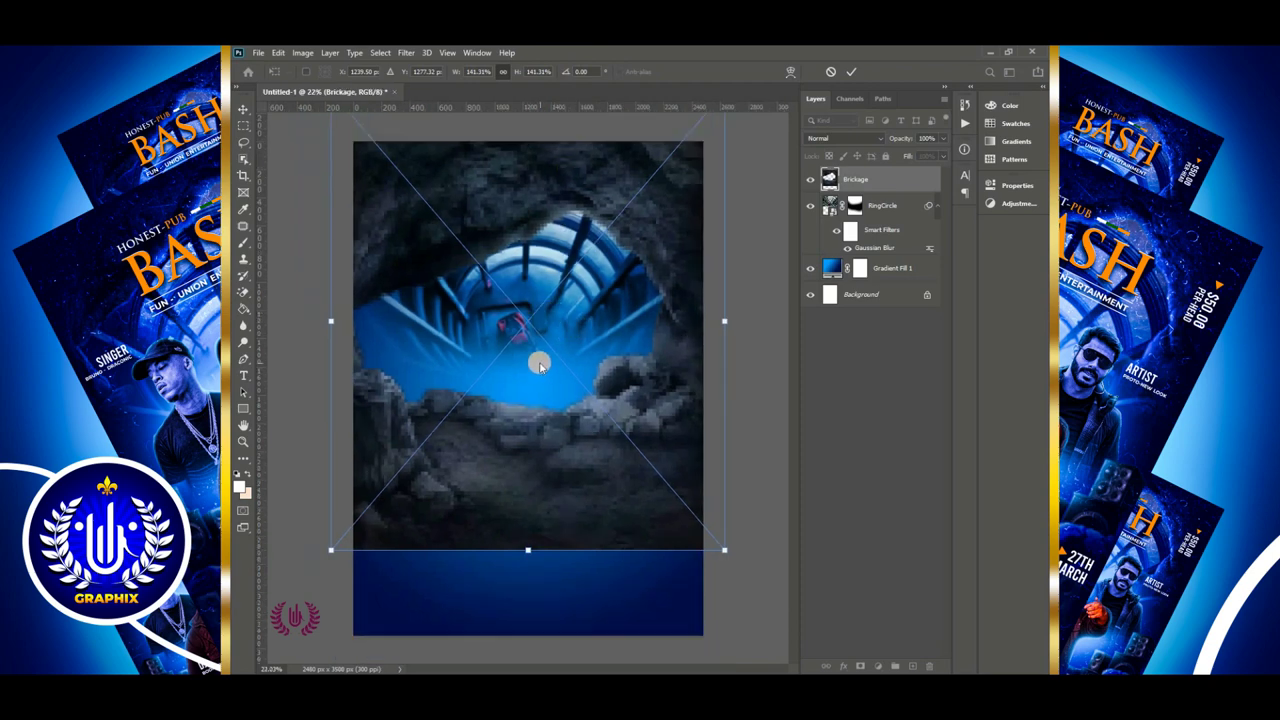
{"action": "left_click_drag", "start_coordinate": [541, 327], "coordinate": [554, 289]}
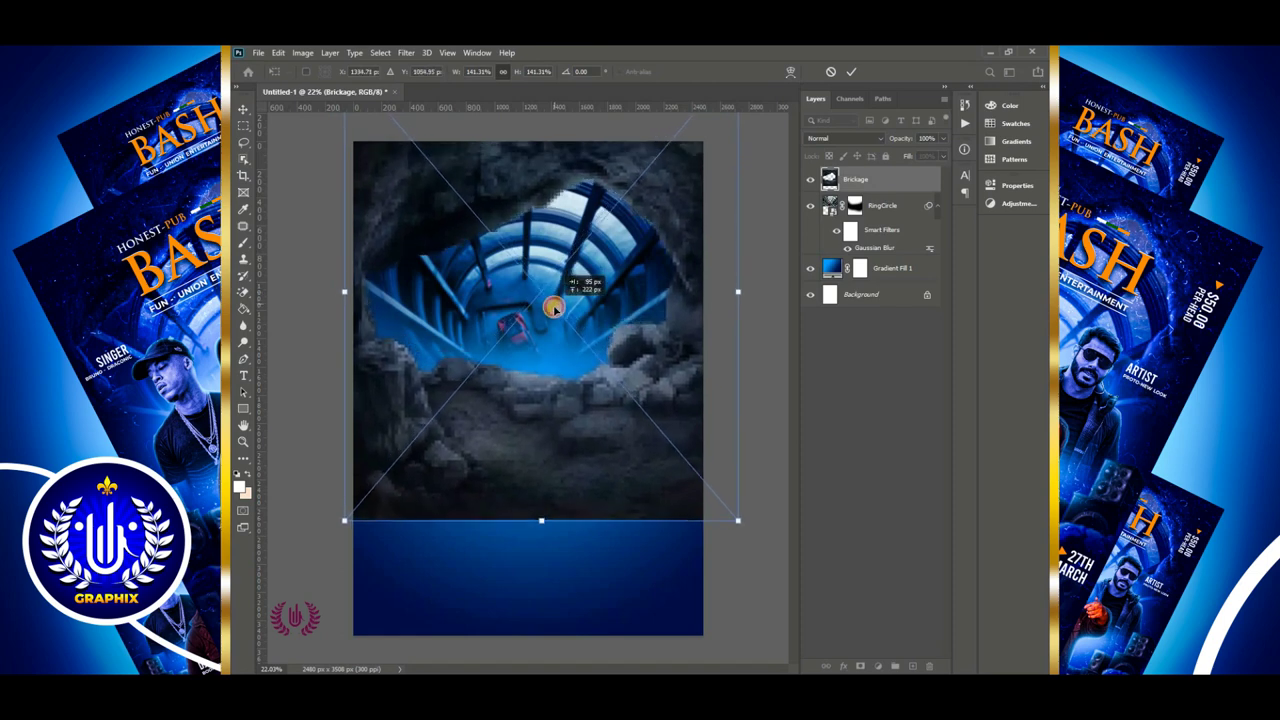
{"action": "left_click_drag", "start_coordinate": [543, 517], "coordinate": [543, 483]}
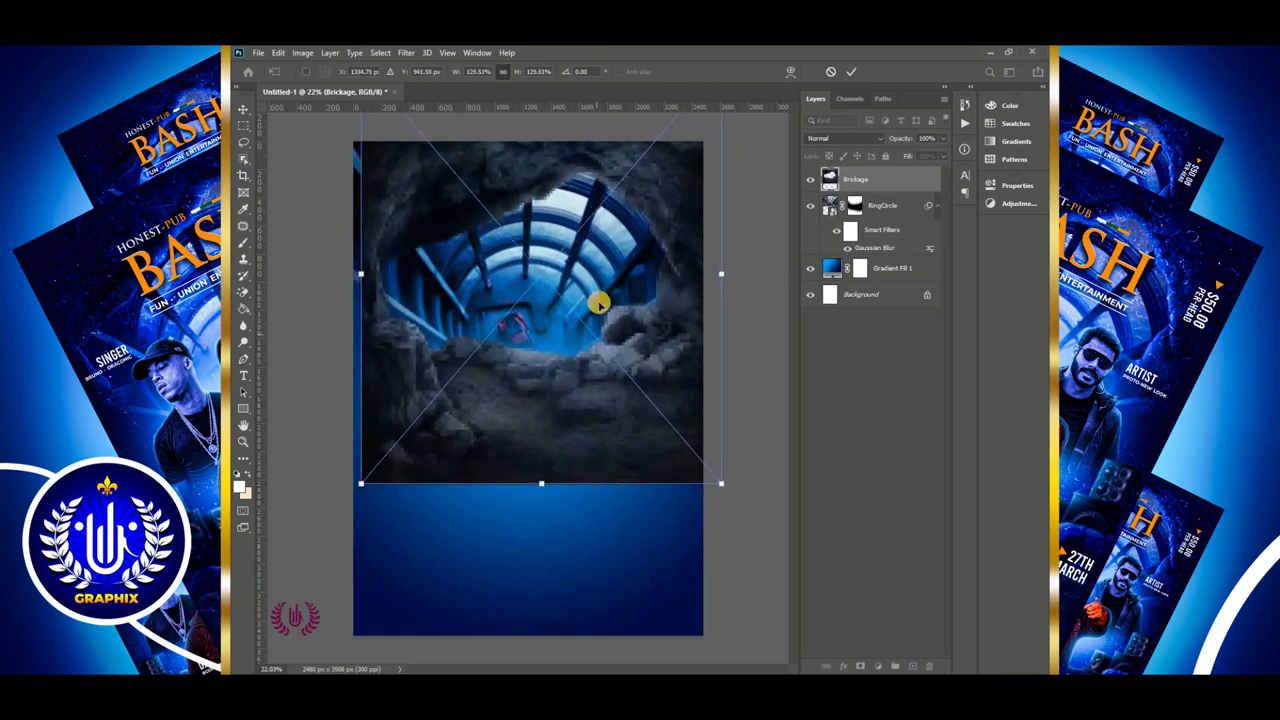
{"action": "left_click_drag", "start_coordinate": [600, 294], "coordinate": [581, 300]}
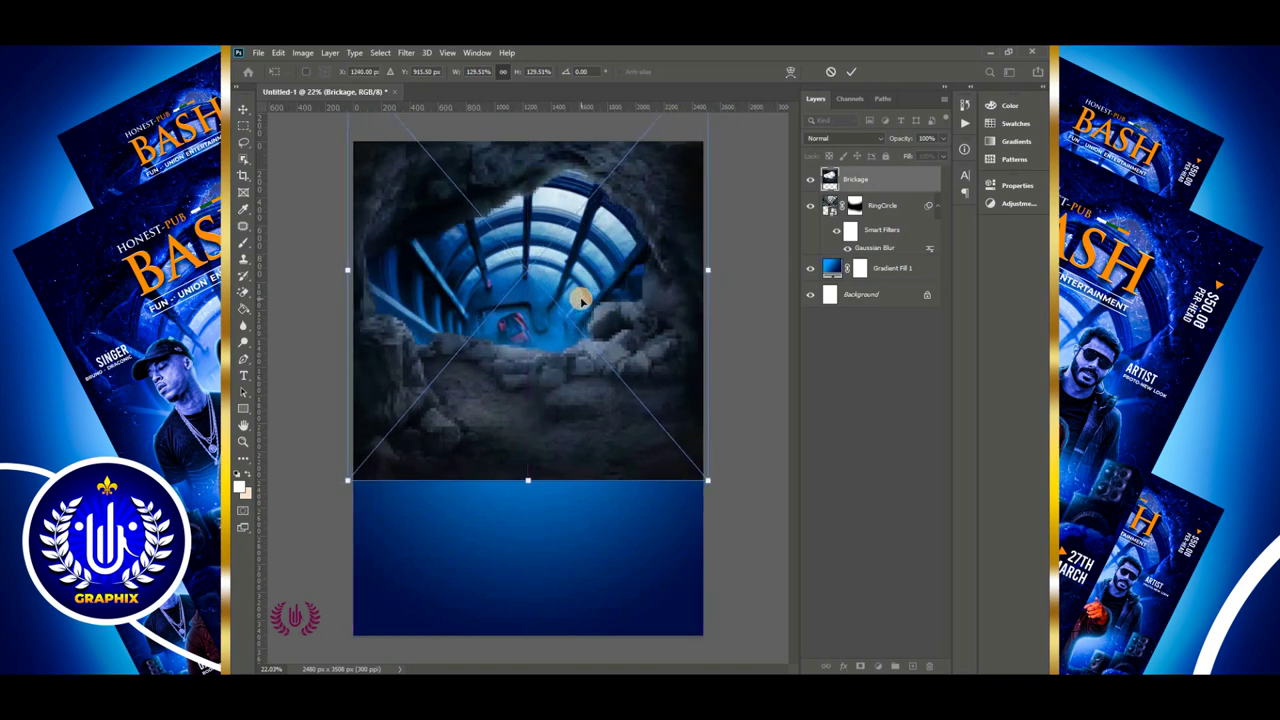
{"action": "left_click", "coordinate": [851, 71]}
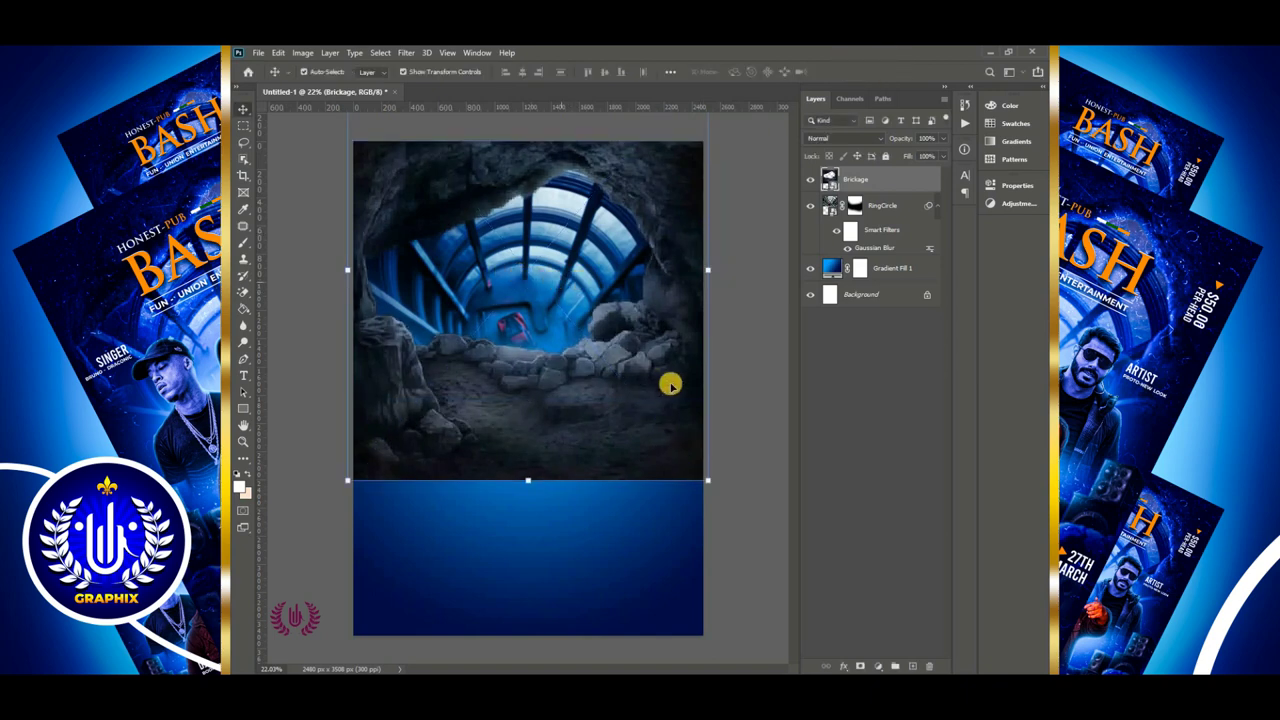
Add a layer mask to the Brickage layer and paint its lower rocks out with a black brush, keeping the cave roof
{"action": "left_click", "coordinate": [861, 665]}
{"action": "right_click", "coordinate": [247, 241]}
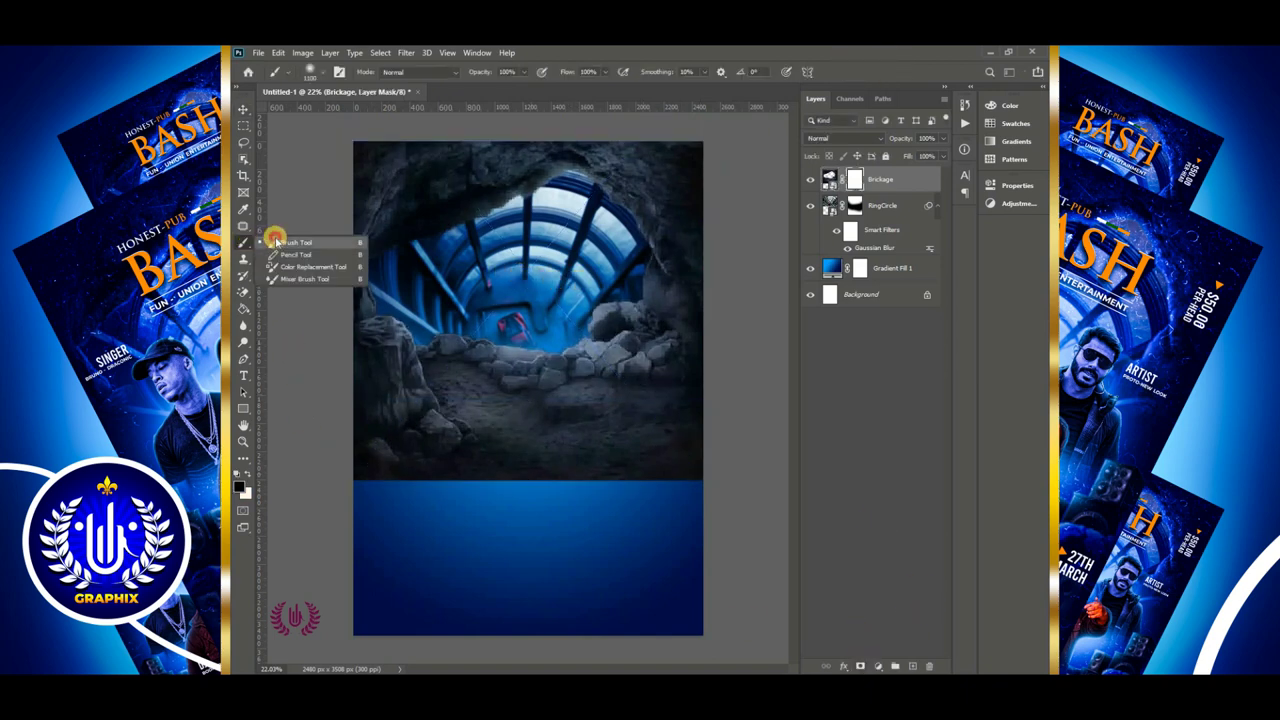
{"action": "left_click", "coordinate": [285, 238]}
{"action": "mouse_move", "coordinate": [628, 463]}
{"action": "left_mouse_down"}
{"action": "mouse_move", "coordinate": [590, 463]}
{"action": "mouse_move", "coordinate": [708, 476]}
{"action": "mouse_move", "coordinate": [696, 392]}
{"action": "mouse_move", "coordinate": [492, 437]}
{"action": "mouse_move", "coordinate": [430, 467]}
{"action": "mouse_move", "coordinate": [600, 491]}
{"action": "mouse_move", "coordinate": [404, 462]}
{"action": "mouse_move", "coordinate": [366, 434]}
{"action": "mouse_move", "coordinate": [505, 345]}
{"action": "mouse_move", "coordinate": [495, 382]}
{"action": "mouse_move", "coordinate": [558, 370]}
{"action": "mouse_move", "coordinate": [645, 381]}
{"action": "mouse_move", "coordinate": [598, 357]}
{"action": "mouse_move", "coordinate": [640, 431]}
{"action": "mouse_move", "coordinate": [676, 409]}
{"action": "mouse_move", "coordinate": [620, 435]}
{"action": "mouse_move", "coordinate": [452, 353]}
{"action": "mouse_move", "coordinate": [395, 433]}
{"action": "mouse_move", "coordinate": [470, 379]}
{"action": "mouse_move", "coordinate": [424, 452]}
{"action": "mouse_move", "coordinate": [538, 380]}
{"action": "mouse_move", "coordinate": [569, 328]}
{"action": "mouse_move", "coordinate": [552, 466]}
{"action": "left_mouse_up"}
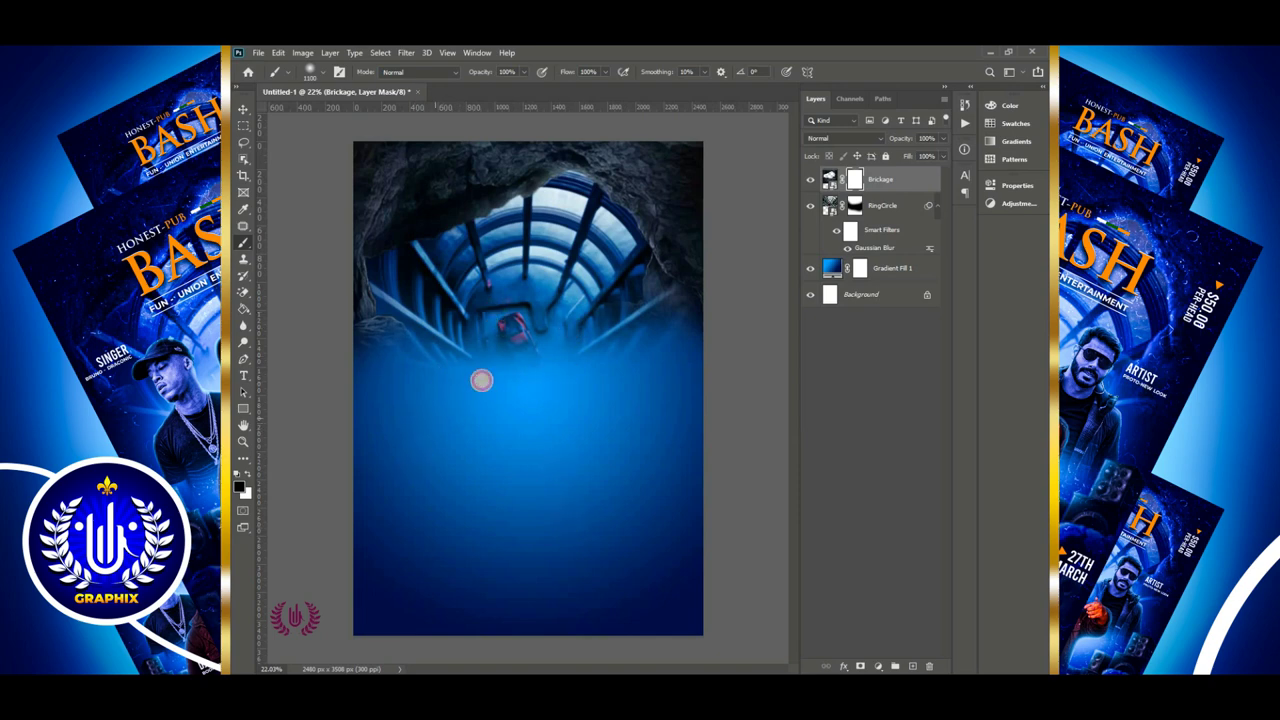
{"action": "mouse_move", "coordinate": [508, 404]}
{"action": "left_mouse_down"}
{"action": "mouse_move", "coordinate": [549, 546]}
{"action": "mouse_move", "coordinate": [571, 516]}
{"action": "left_mouse_up"}
{"action": "mouse_move", "coordinate": [465, 339]}
{"action": "left_mouse_down"}
{"action": "mouse_move", "coordinate": [545, 437]}
{"action": "mouse_move", "coordinate": [589, 388]}
{"action": "left_mouse_up"}
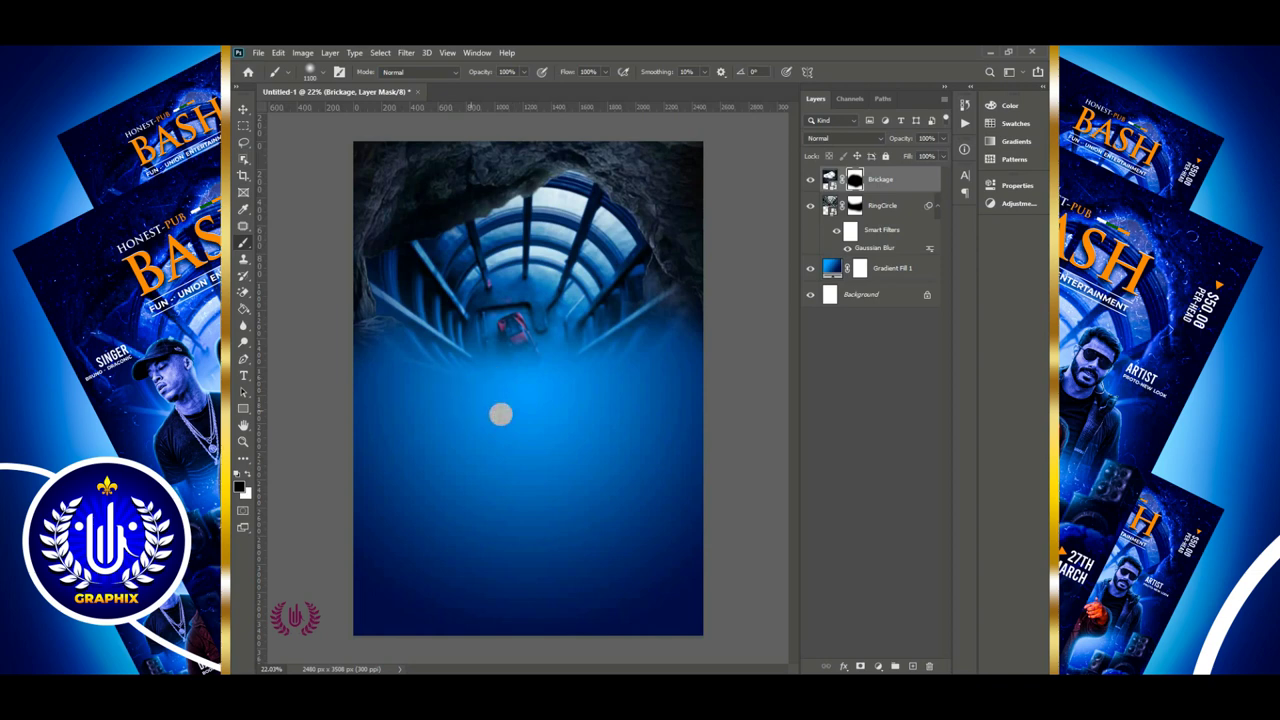
Move the RingCircle image slightly down inside the cave opening and compare the result with the Brickage layer hidden and shown
{"action": "left_click", "coordinate": [243, 110]}
{"action": "left_click", "coordinate": [490, 296]}
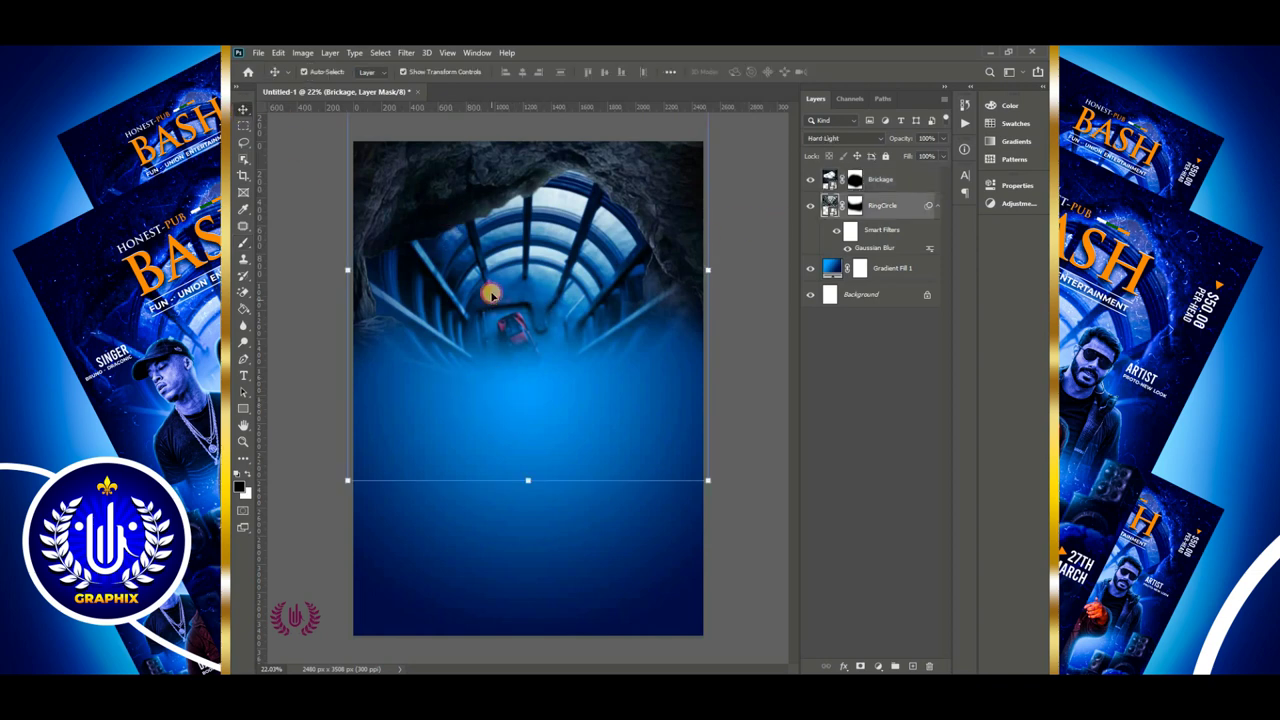
{"action": "left_click_drag", "start_coordinate": [540, 215], "coordinate": [538, 246]}
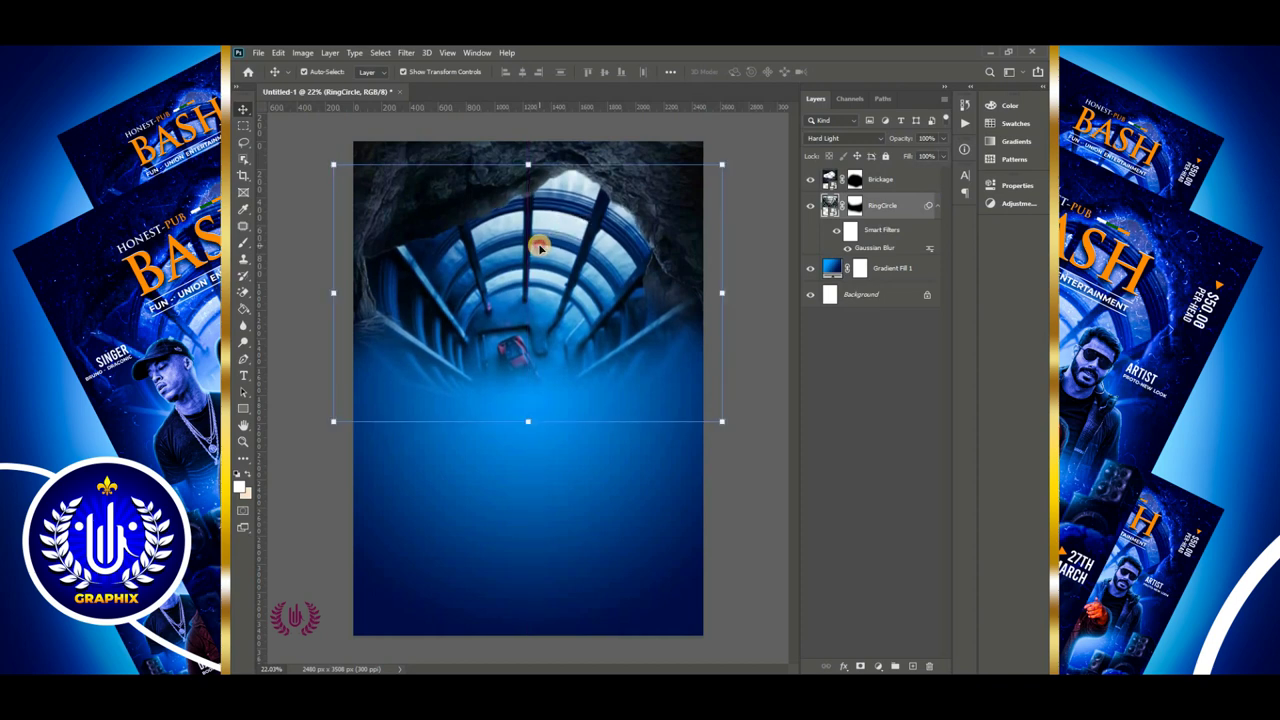
{"action": "left_click", "coordinate": [524, 281]}
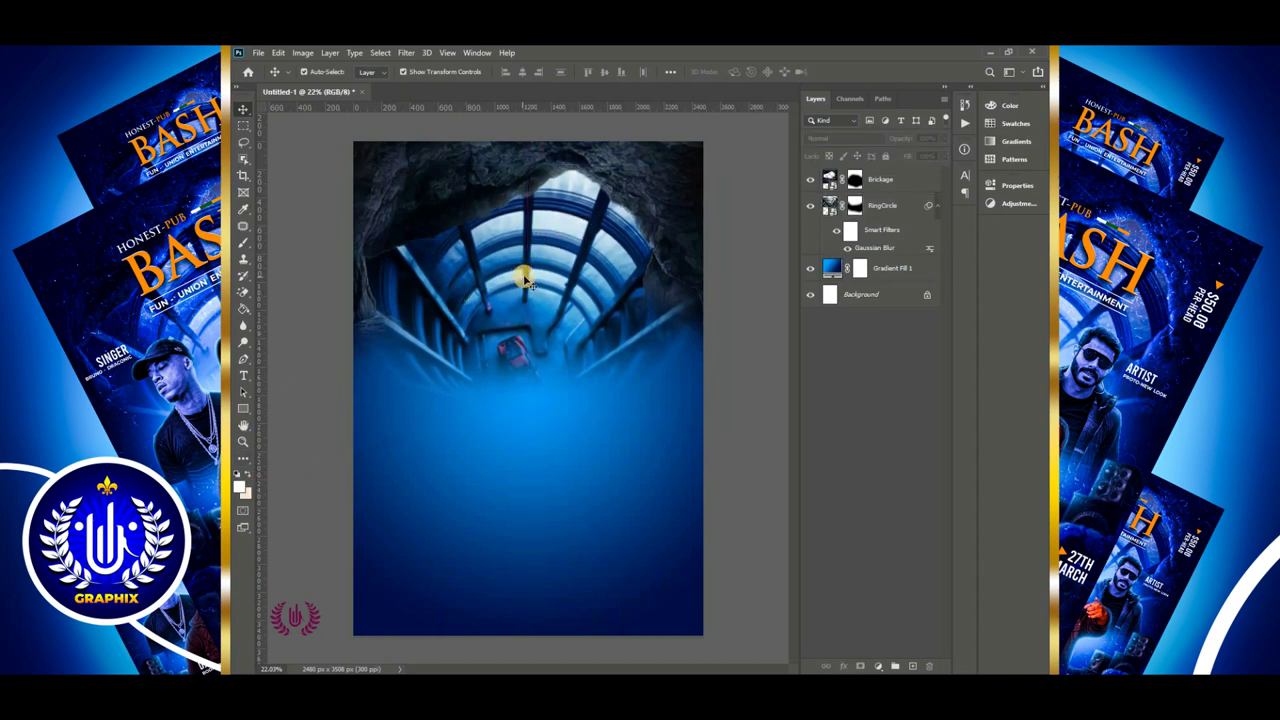
{"action": "left_click", "coordinate": [810, 179]}
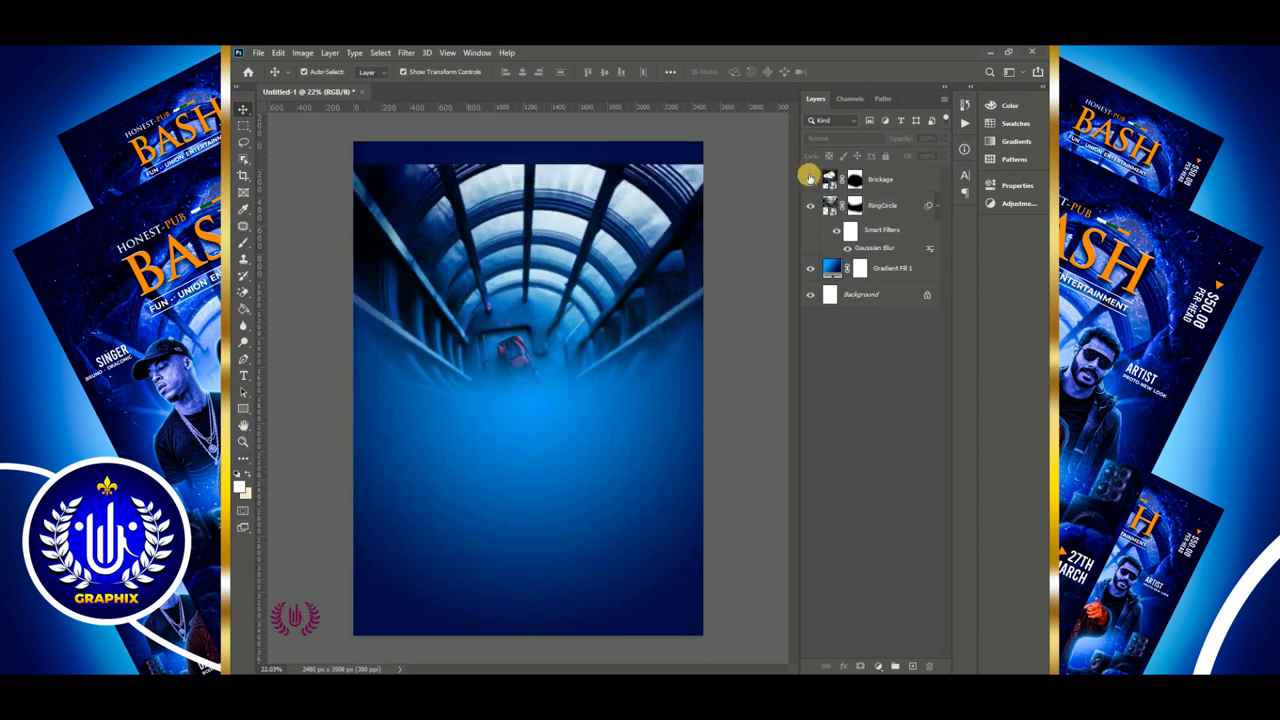
{"action": "left_click", "coordinate": [810, 179]}
Place a second embedded Brickage image above the first, scaled to about 145% with its rocks along the page's lower edge
{"action": "left_click", "coordinate": [829, 179]}
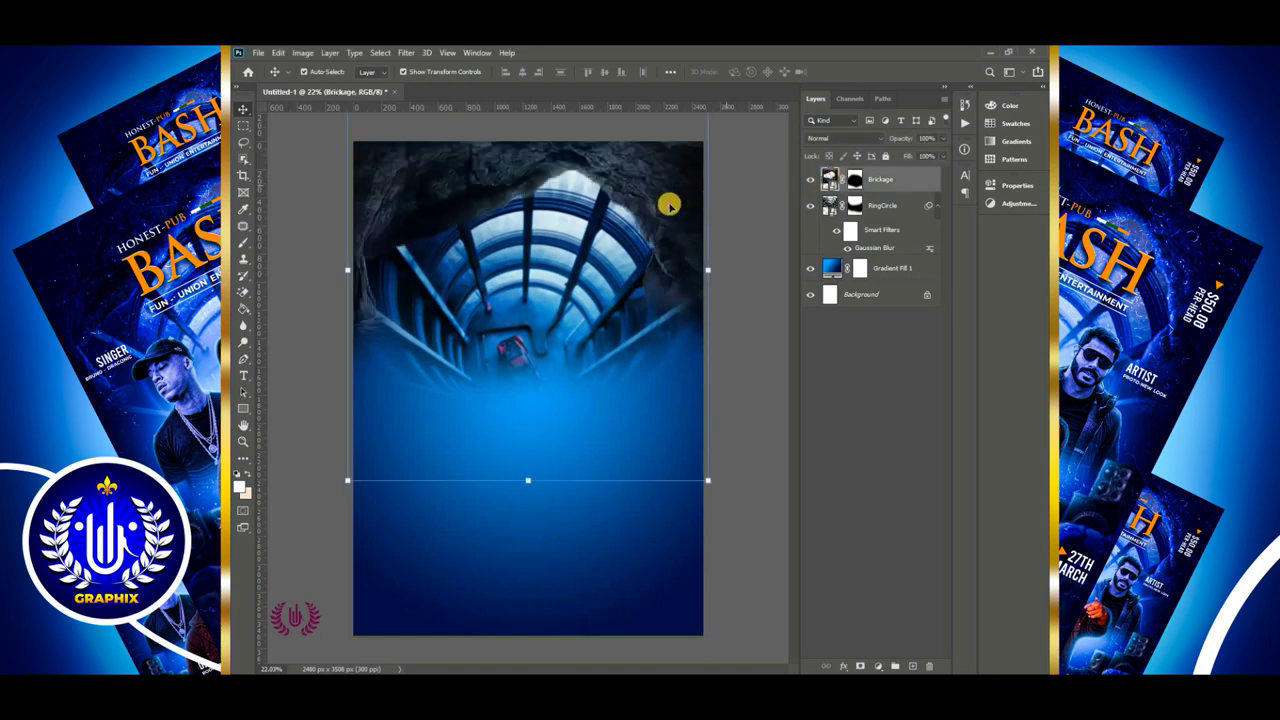
{"action": "left_click", "coordinate": [259, 54]}
{"action": "left_click", "coordinate": [285, 316]}
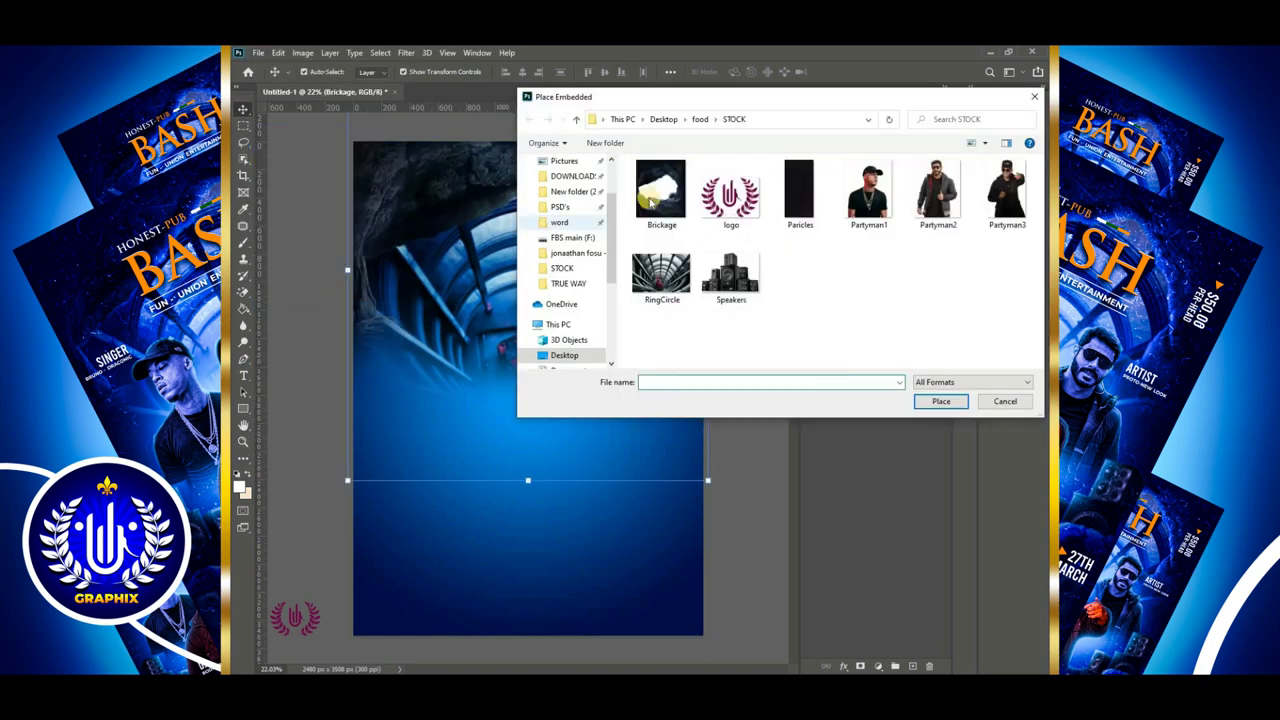
{"action": "double_click", "coordinate": [660, 187]}
{"action": "left_click_drag", "start_coordinate": [528, 226], "coordinate": [555, 134]}
{"action": "left_click_drag", "start_coordinate": [559, 354], "coordinate": [555, 471]}
{"action": "left_click_drag", "start_coordinate": [704, 253], "coordinate": [750, 198]}
{"action": "left_click_drag", "start_coordinate": [650, 442], "coordinate": [652, 466]}
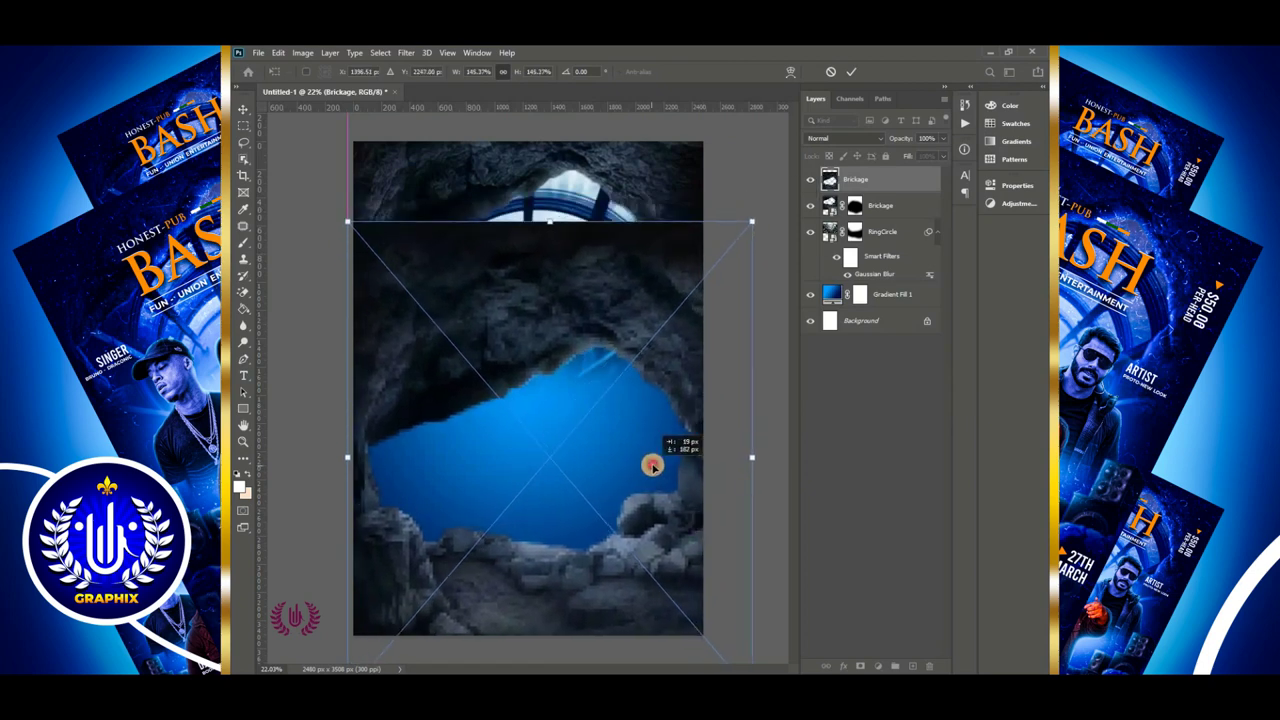
{"action": "key", "text": "Return"}
Mask the second Brickage layer and paint out everything above the rocks at the bottom of the page
{"action": "left_click", "coordinate": [860, 666]}
{"action": "key", "text": "b"}
{"action": "mouse_move", "coordinate": [415, 235]}
{"action": "left_mouse_down"}
{"action": "mouse_move", "coordinate": [674, 338]}
{"action": "mouse_move", "coordinate": [391, 423]}
{"action": "left_mouse_up"}
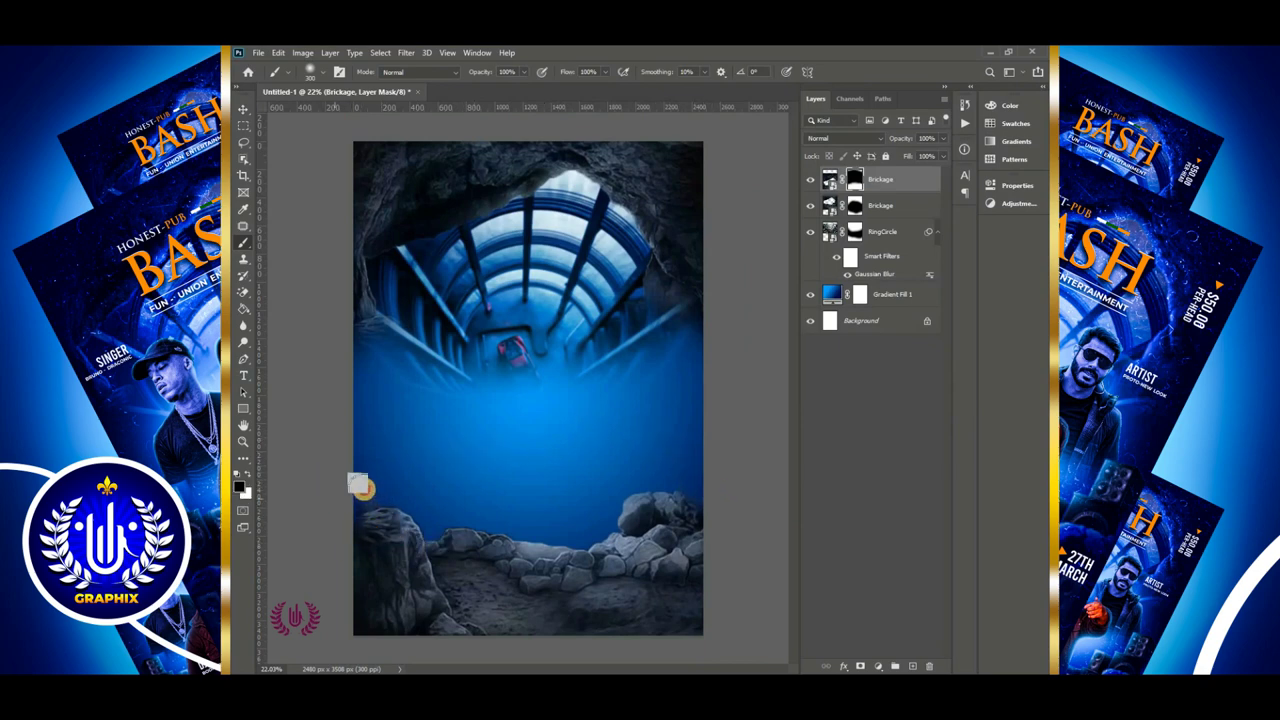
{"action": "left_click", "coordinate": [245, 106]}
{"action": "left_click", "coordinate": [281, 188]}
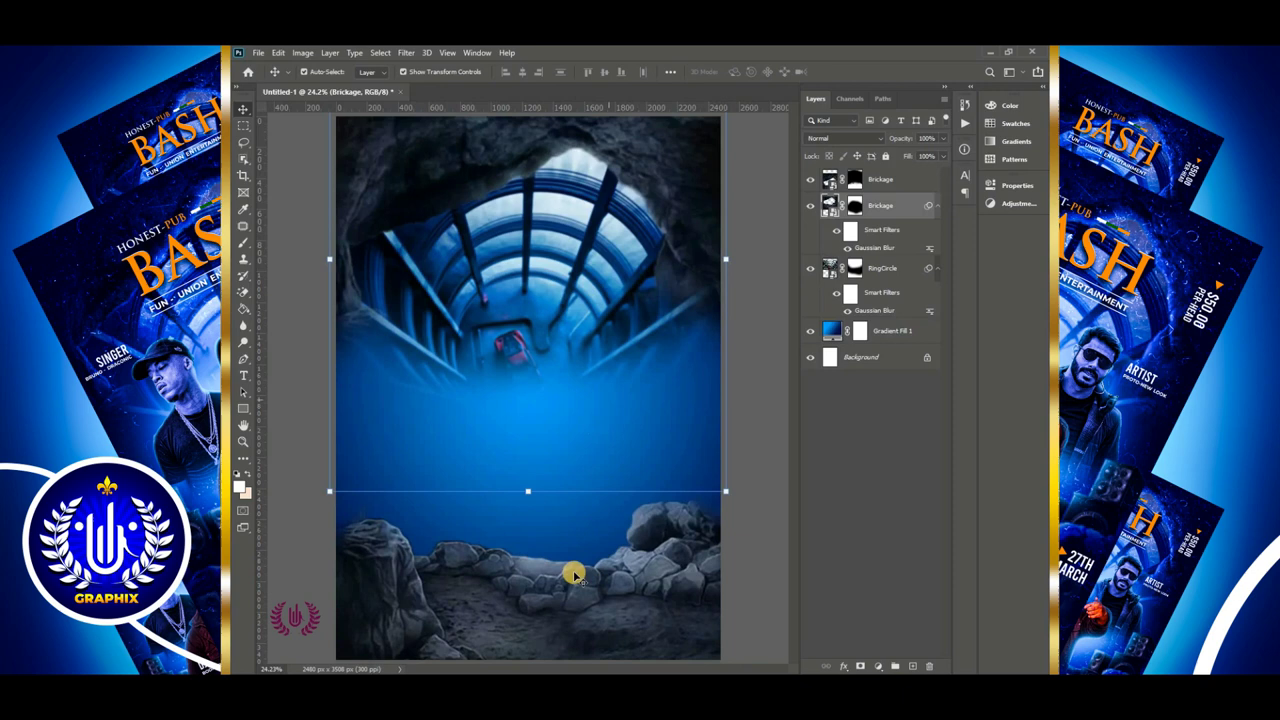
Apply a Gaussian Blur with a 5.0 pixel radius to the Brickage layer holding the bottom rocks
{"action": "left_click", "coordinate": [571, 597]}
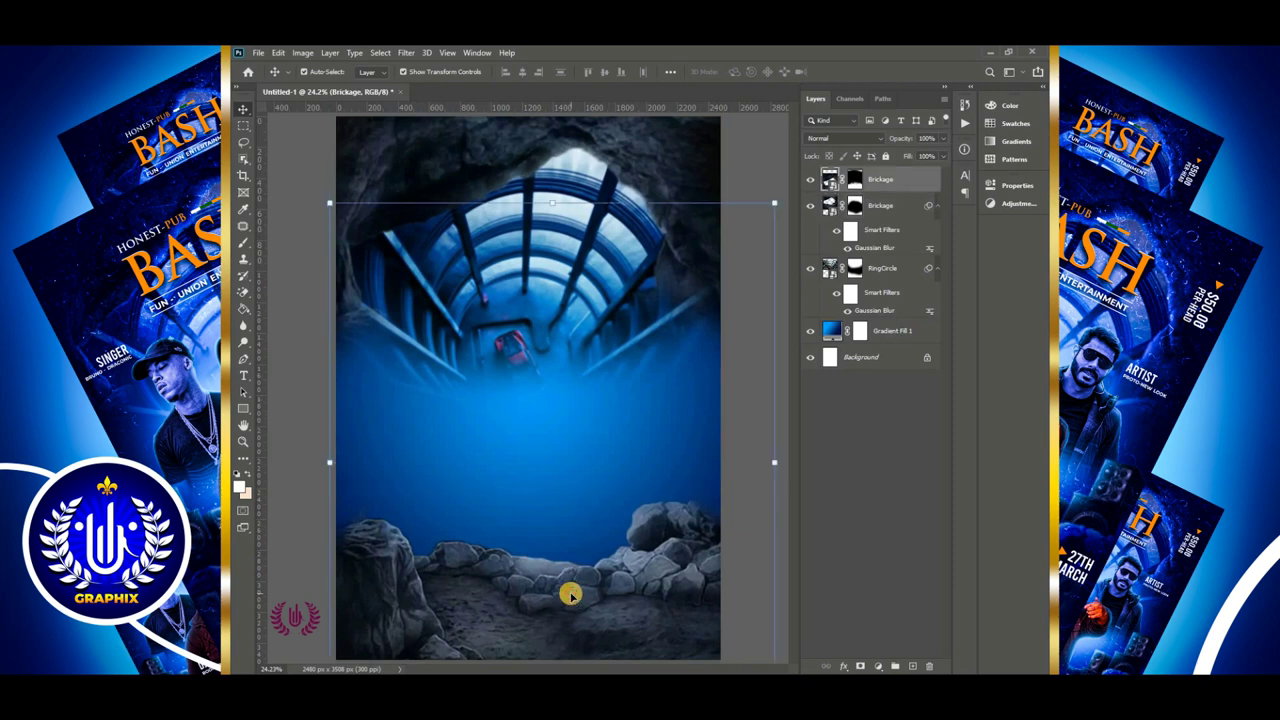
{"action": "left_click", "coordinate": [809, 180]}
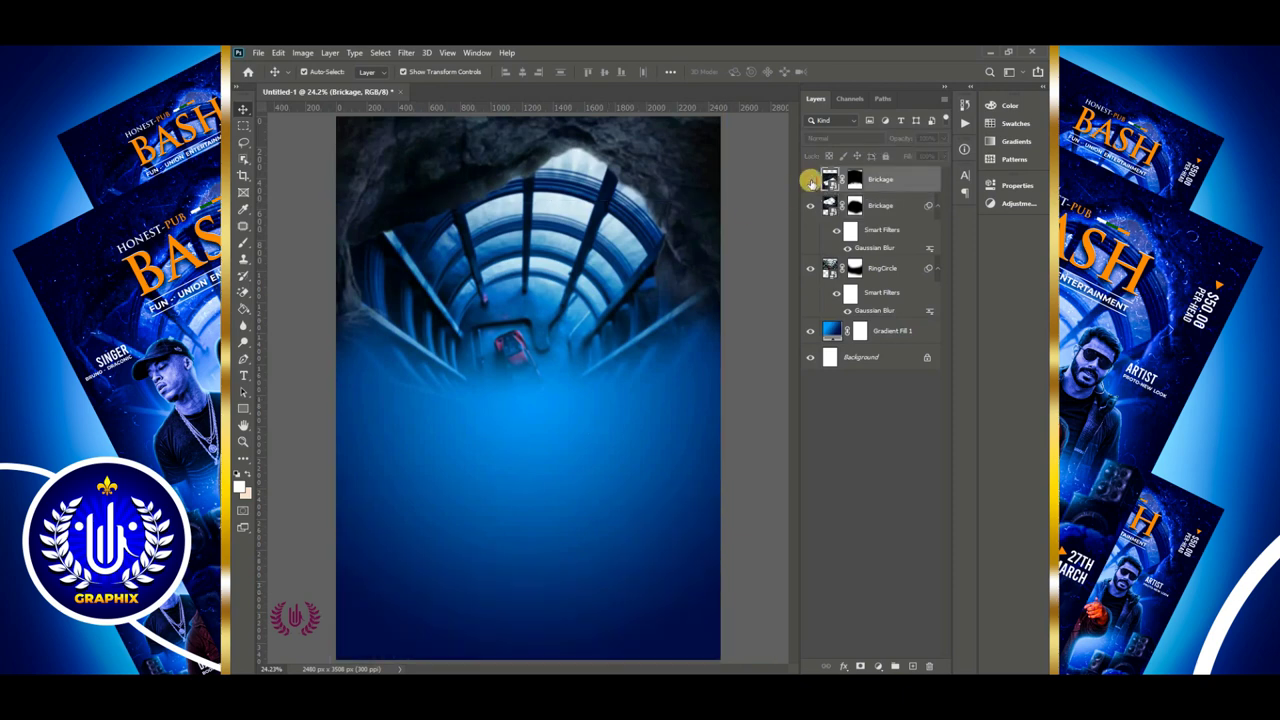
{"action": "left_click", "coordinate": [806, 182]}
{"action": "left_click", "coordinate": [406, 52]}
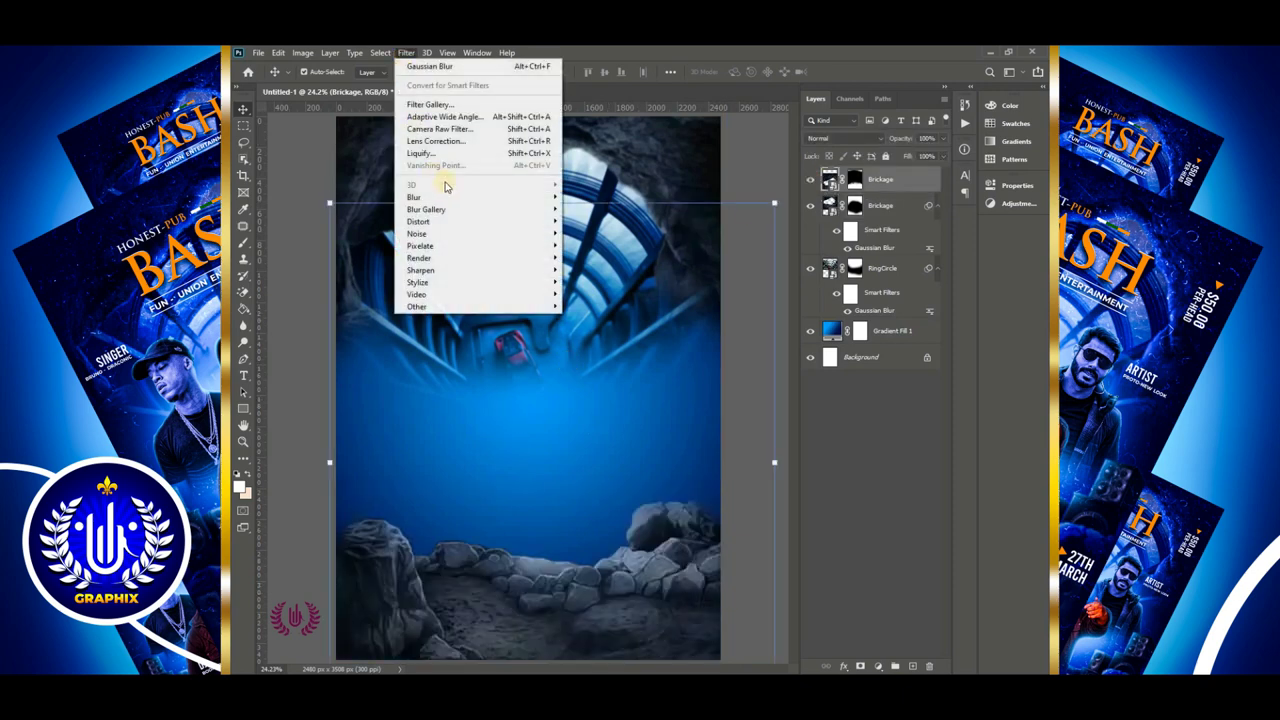
{"action": "mouse_move", "coordinate": [452, 197]}
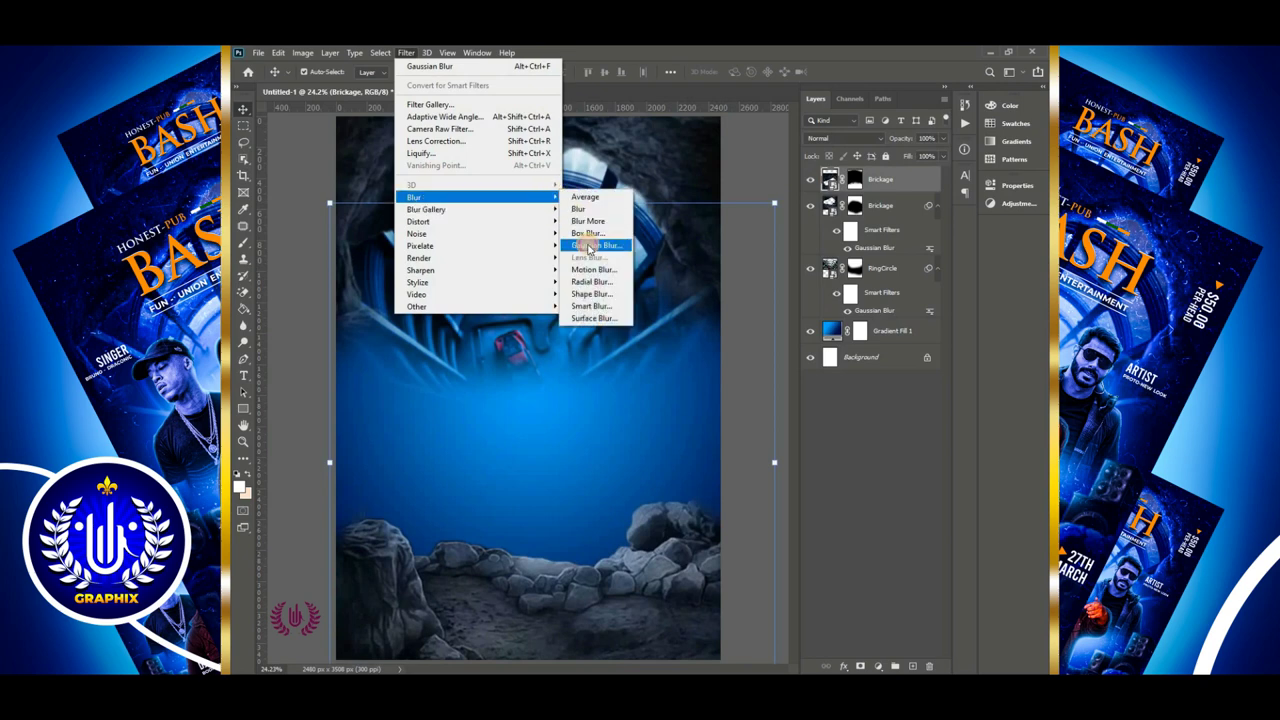
{"action": "left_click", "coordinate": [590, 245]}
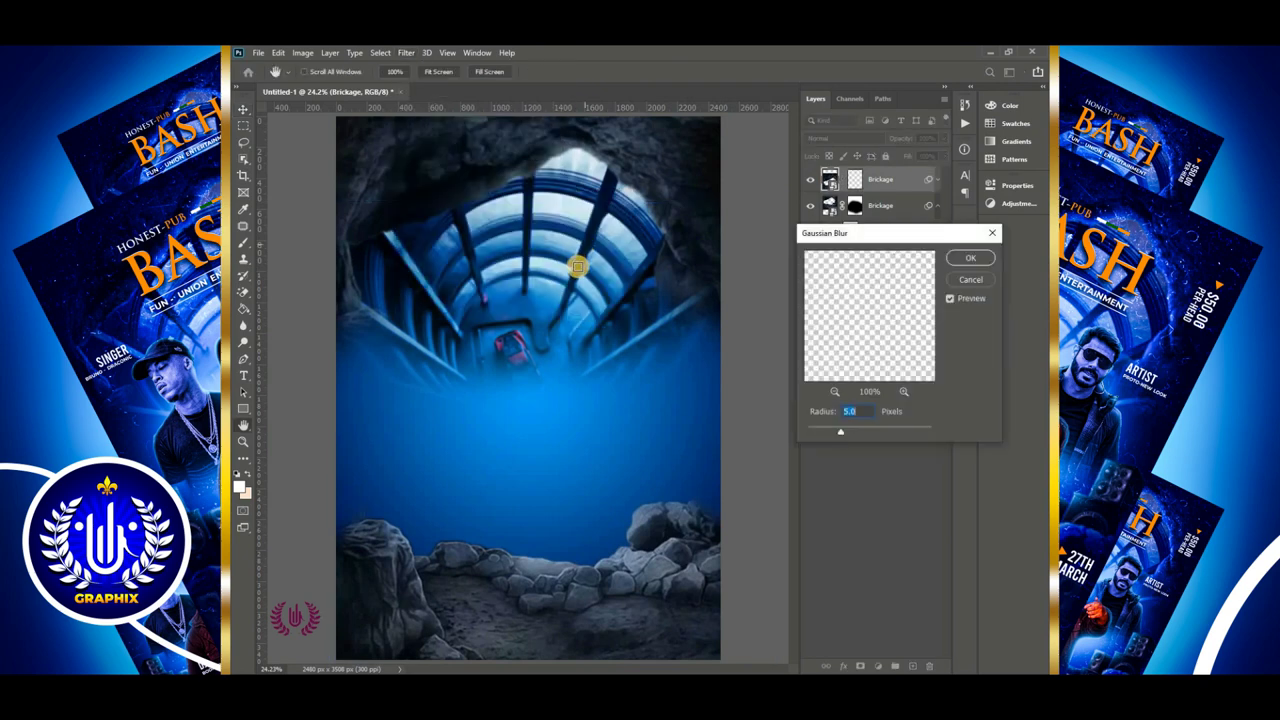
{"action": "left_click", "coordinate": [968, 260]}
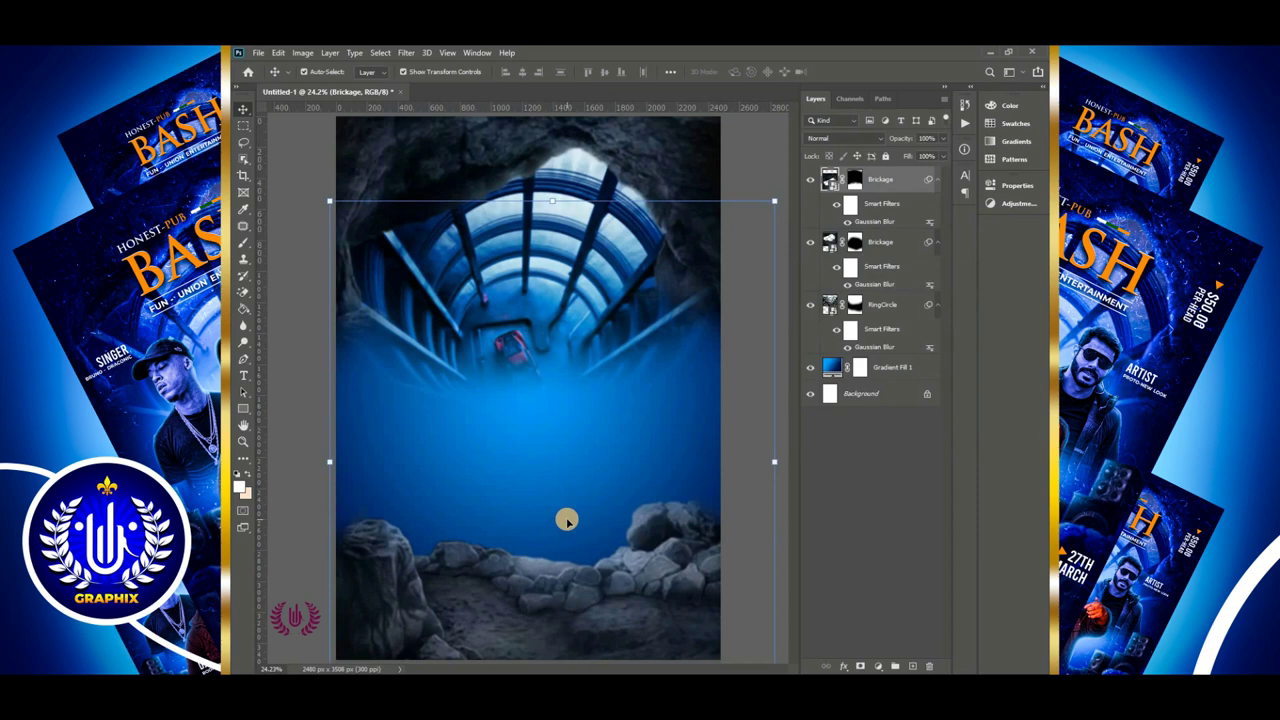
Copy the hex code 000d47 from the dark end stop of the Gradient Fill 1 layer, keeping the gradient settings
{"action": "left_click", "coordinate": [731, 386]}
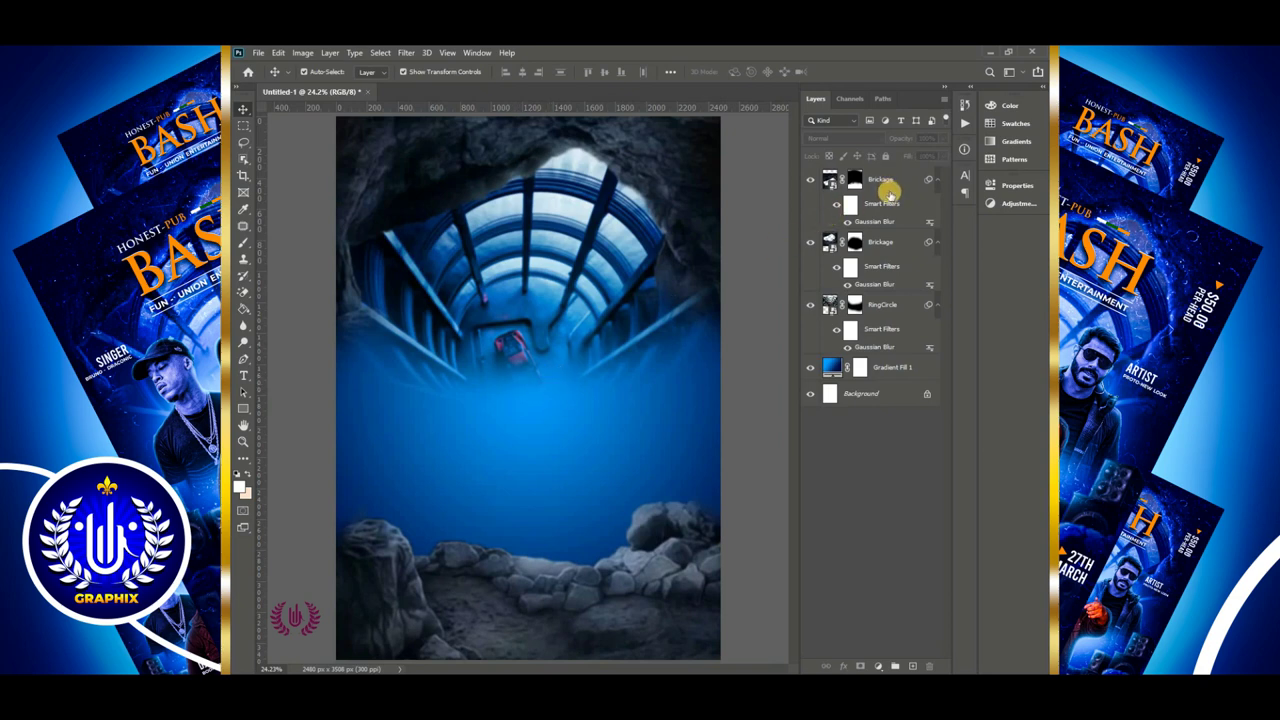
{"action": "left_click", "coordinate": [886, 188]}
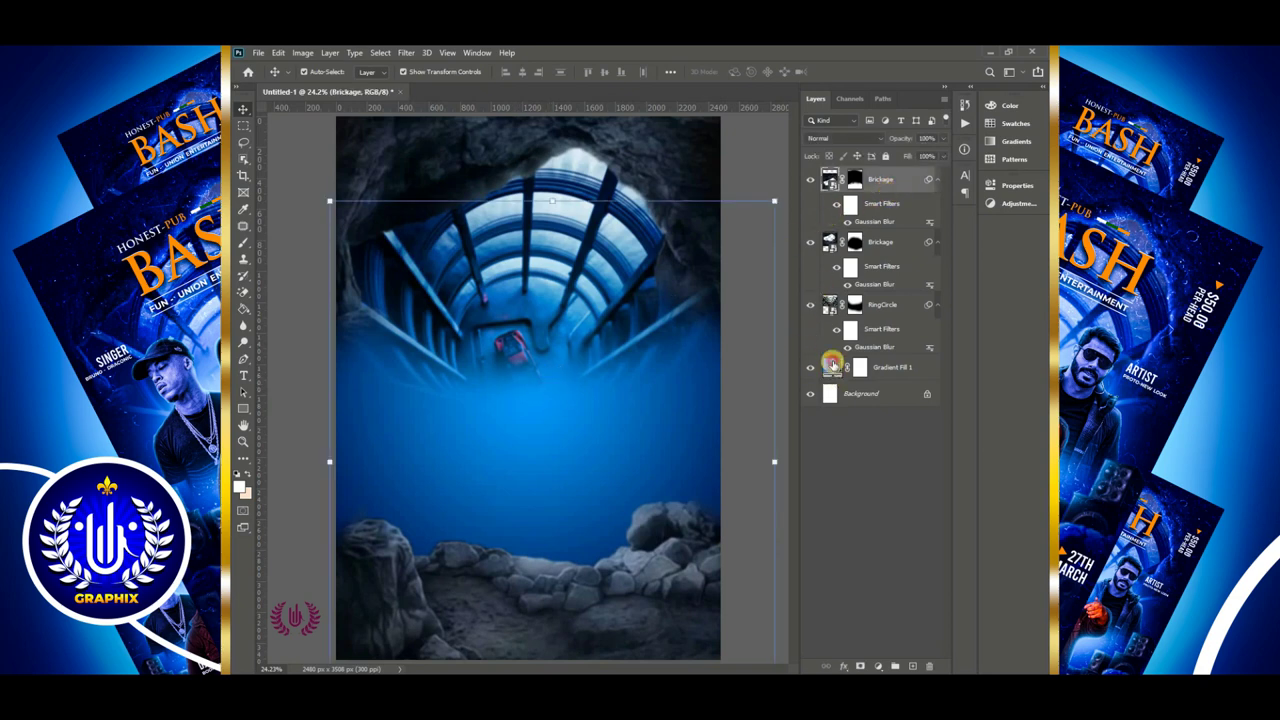
{"action": "double_click", "coordinate": [832, 363]}
{"action": "left_click", "coordinate": [835, 247]}
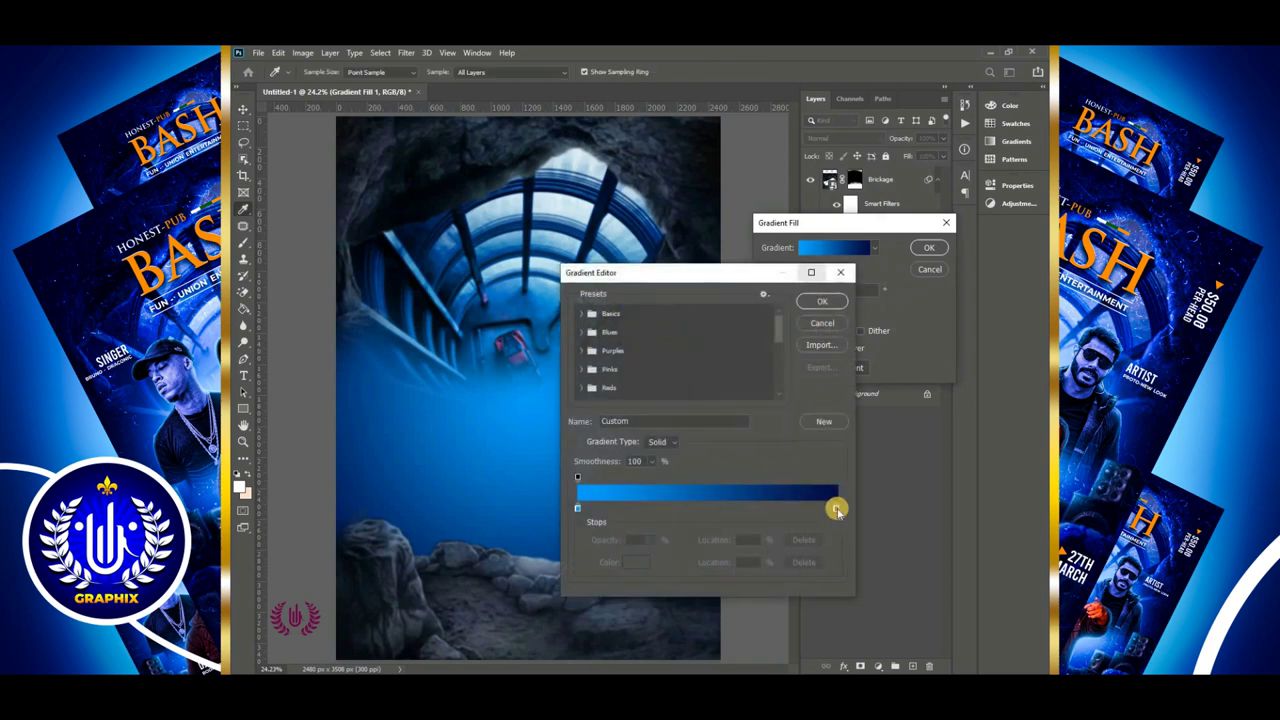
{"action": "left_click", "coordinate": [836, 509]}
{"action": "left_click_drag", "start_coordinate": [836, 509], "coordinate": [839, 509]}
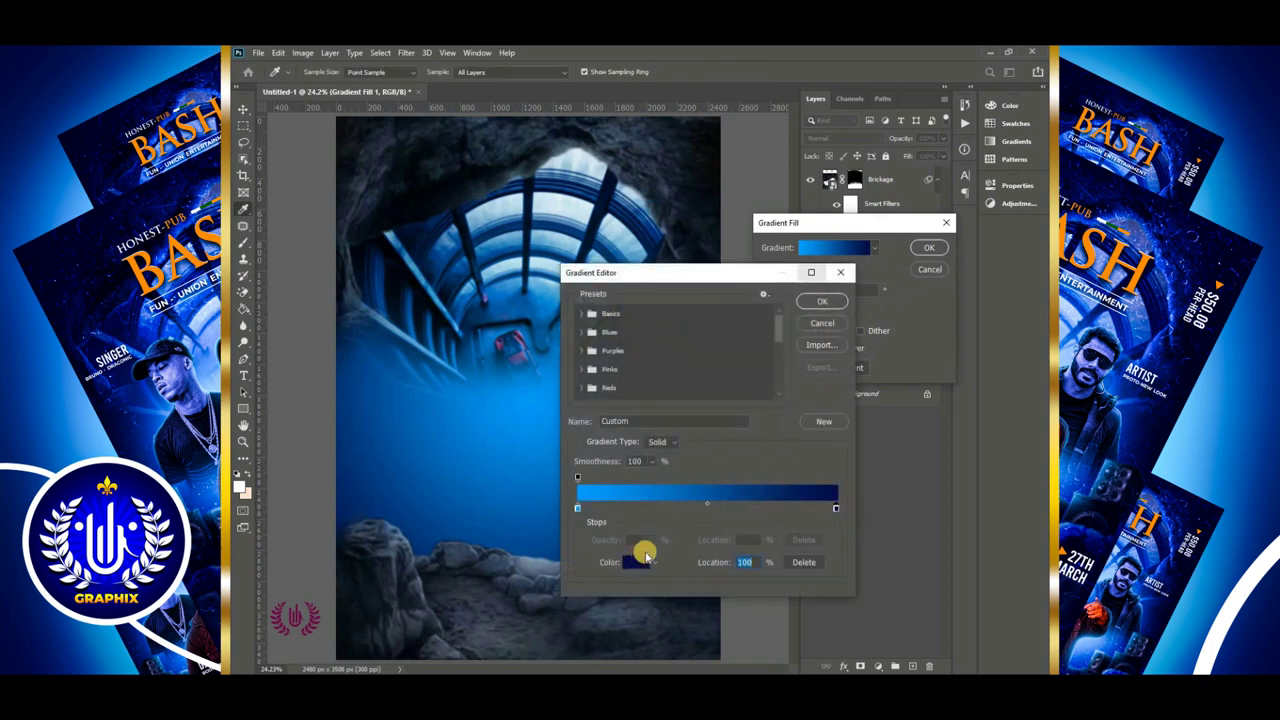
{"action": "left_click", "coordinate": [637, 562]}
{"action": "right_click", "coordinate": [924, 455]}
{"action": "left_click", "coordinate": [912, 490]}
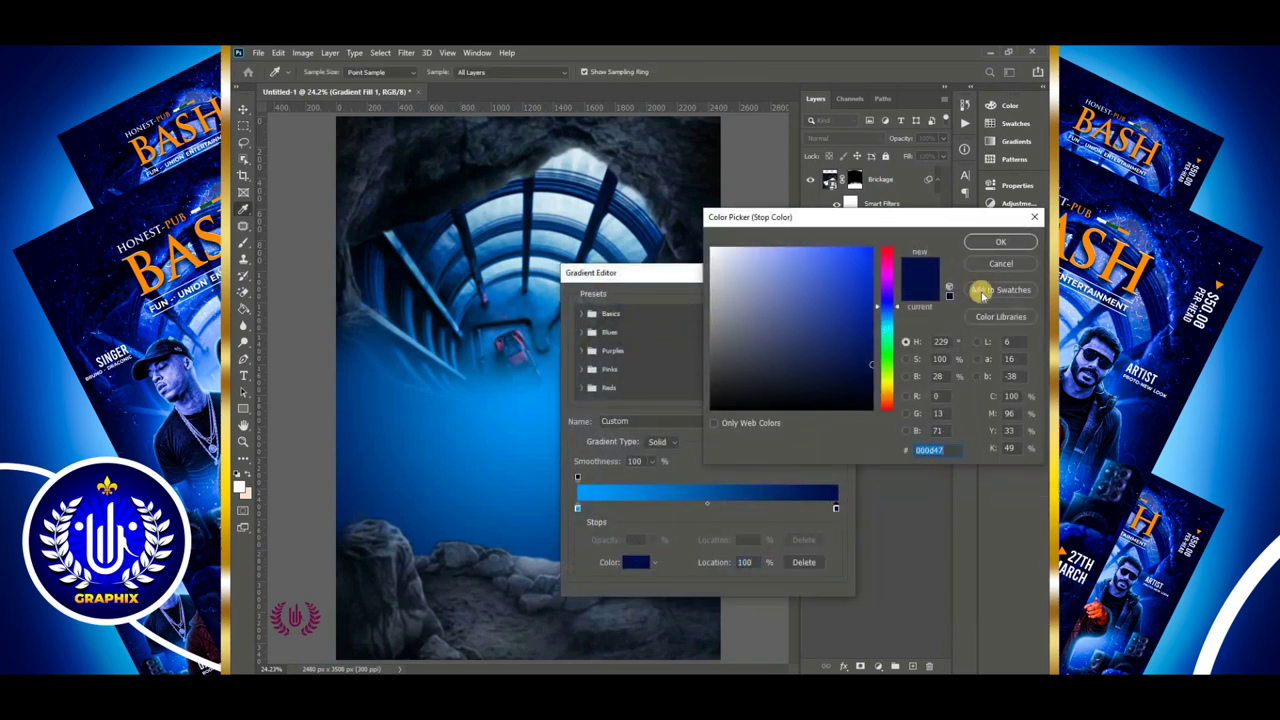
{"action": "left_click", "coordinate": [995, 241]}
{"action": "left_click", "coordinate": [821, 301]}
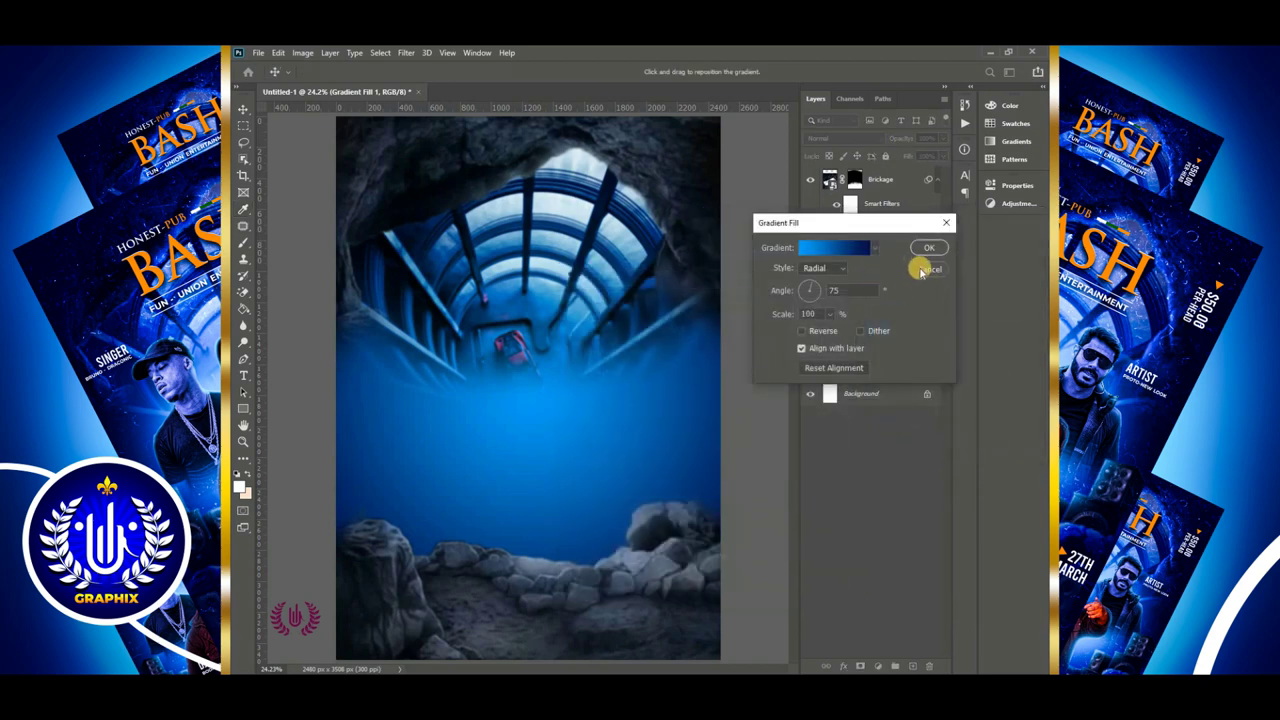
{"action": "left_click", "coordinate": [929, 248]}
Add a new empty layer above the topmost Brickage layer
{"action": "left_click", "coordinate": [885, 186]}
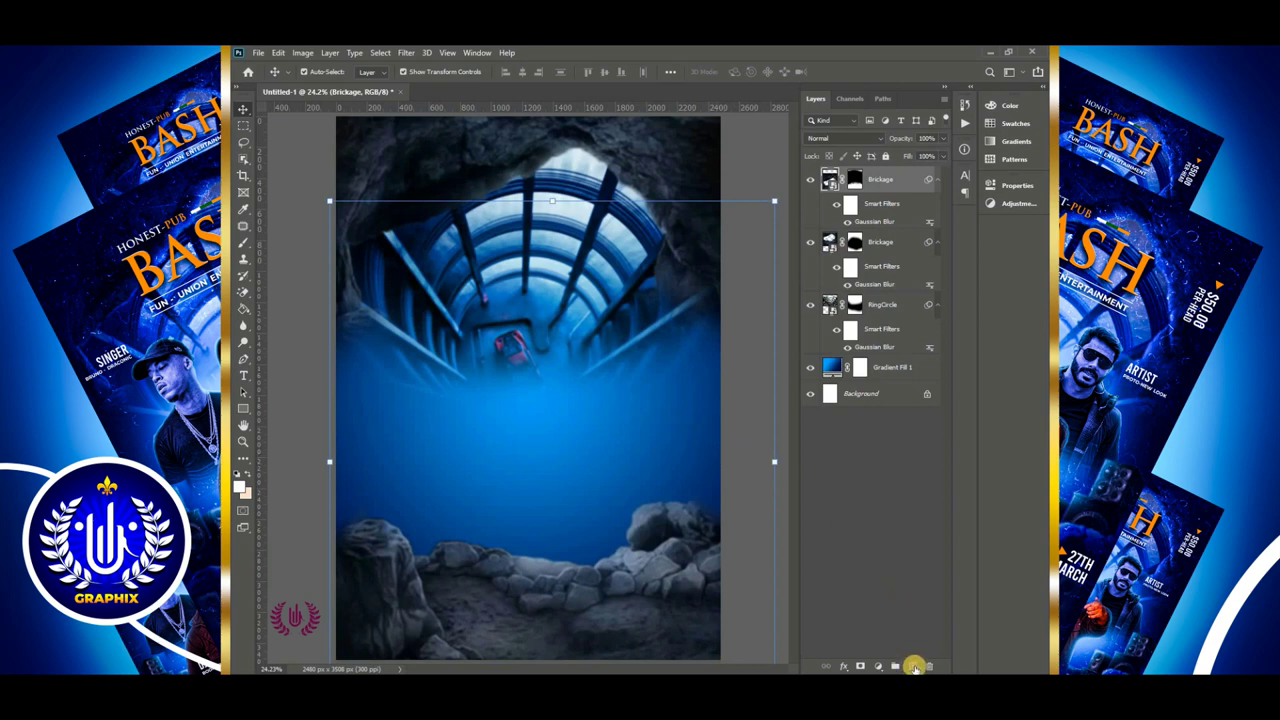
{"action": "left_click", "coordinate": [914, 666]}
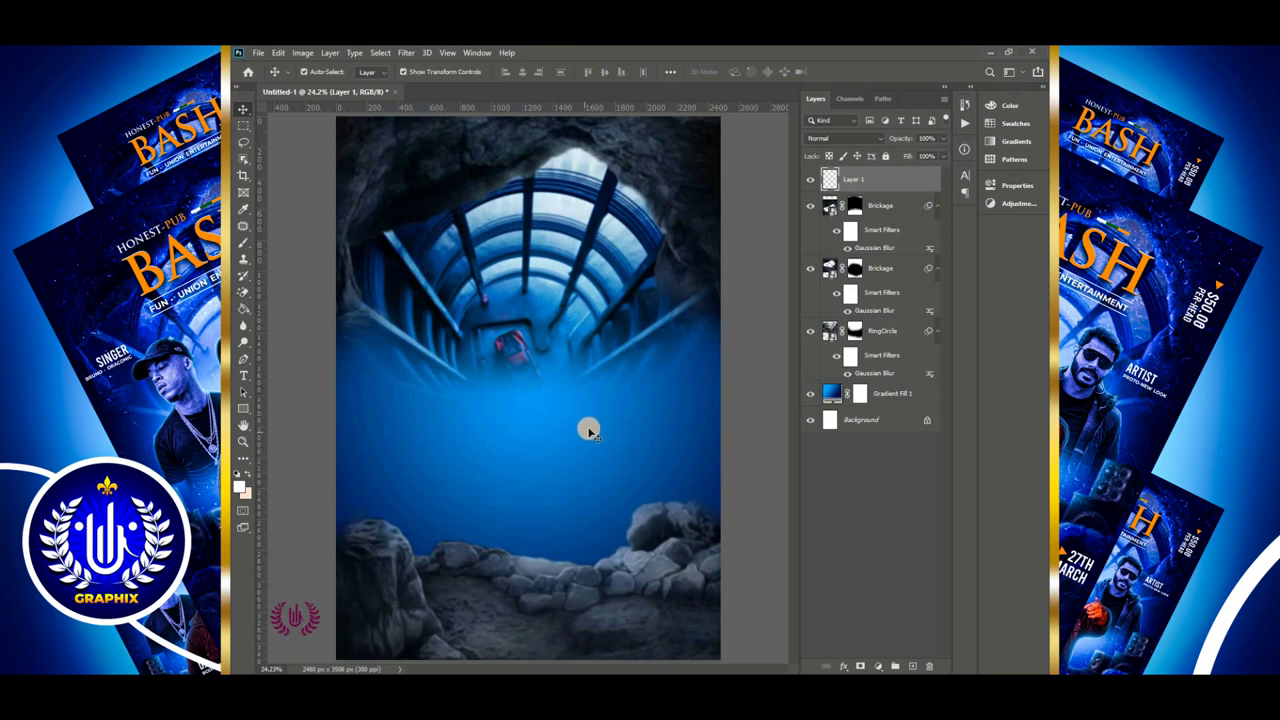
Colorize the Brickage layer holding the bottom rocks with Hue/Saturation, using hue 215, saturation 65 and lightness -10
{"action": "left_click", "coordinate": [606, 580]}
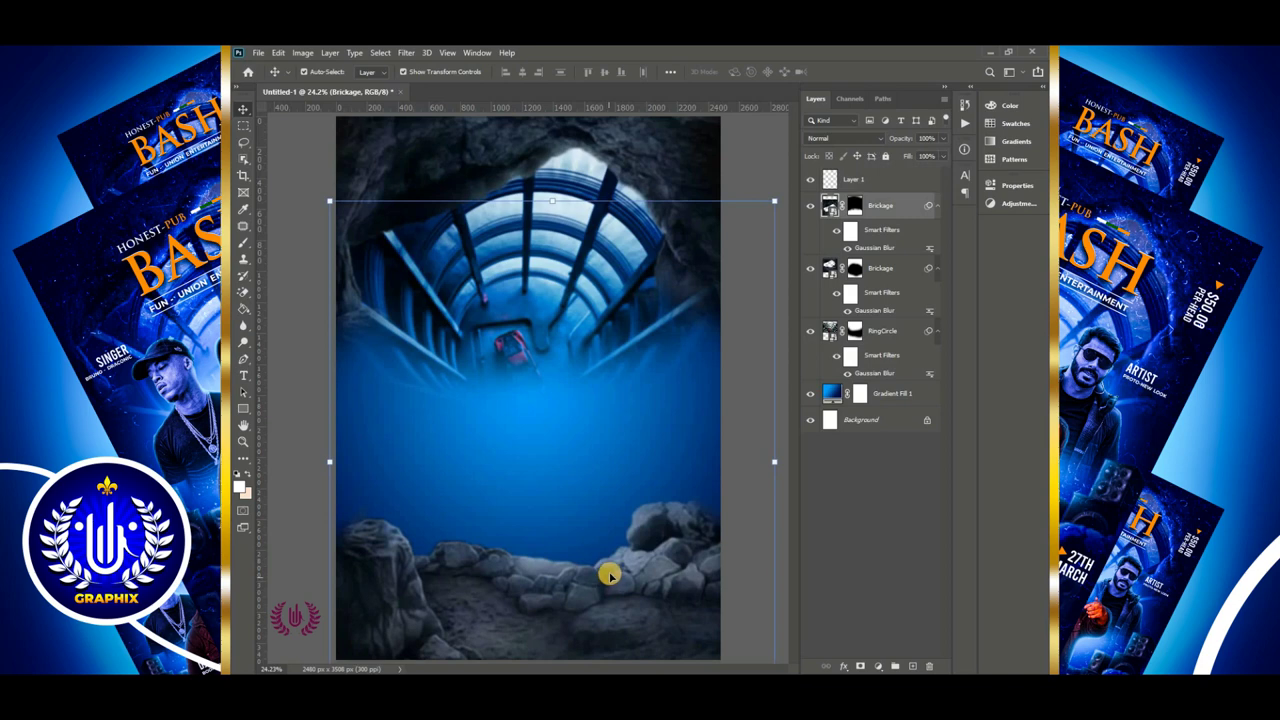
{"action": "left_click", "coordinate": [278, 53]}
{"action": "mouse_move", "coordinate": [301, 55]}
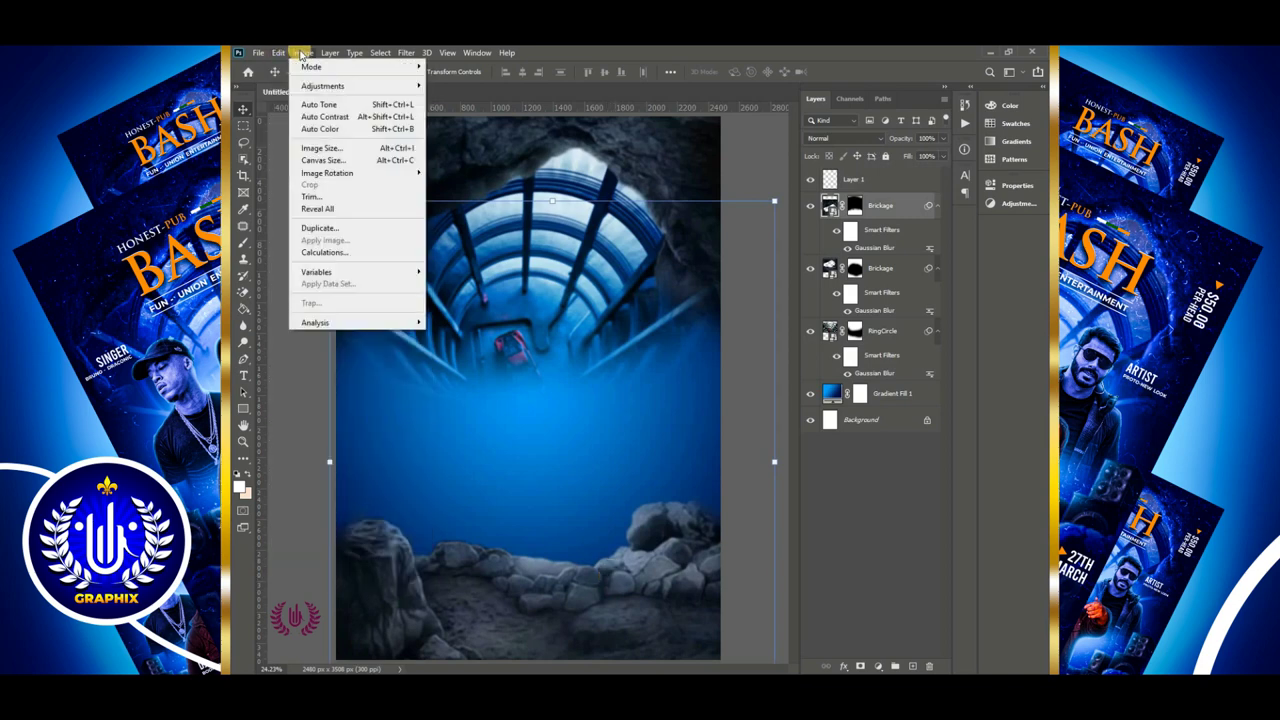
{"action": "left_click", "coordinate": [319, 88]}
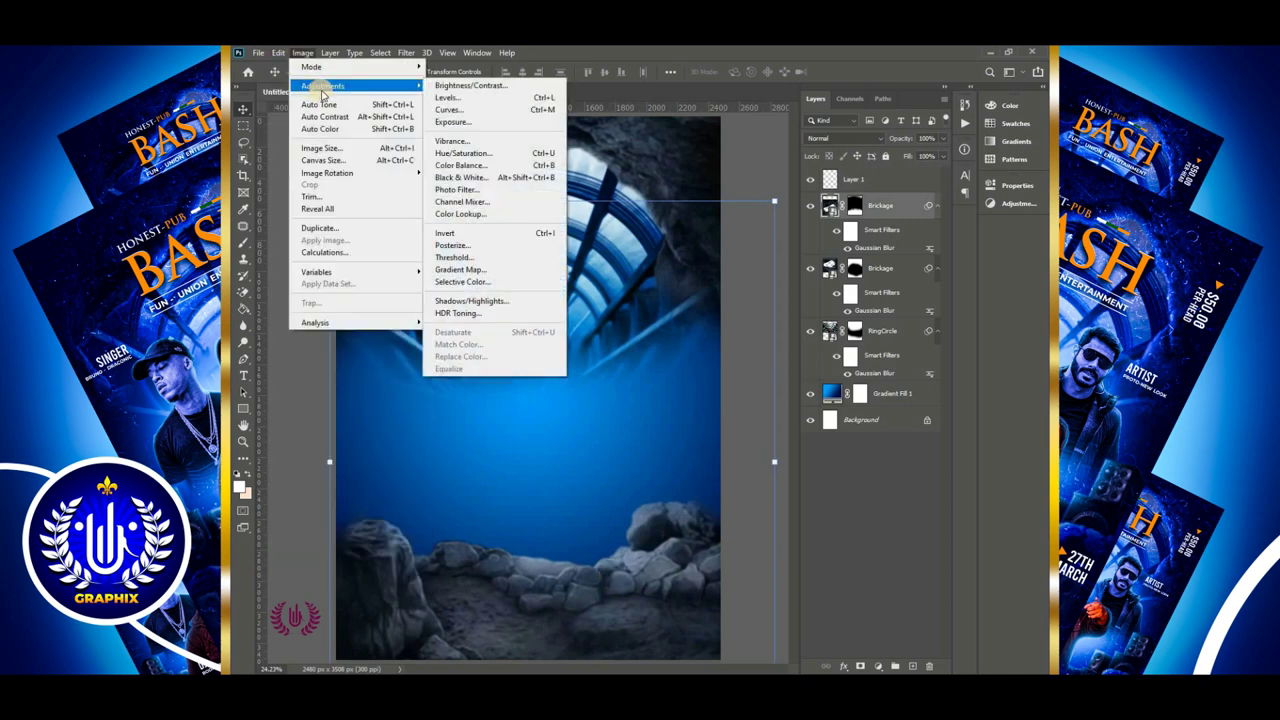
{"action": "left_click", "coordinate": [493, 160]}
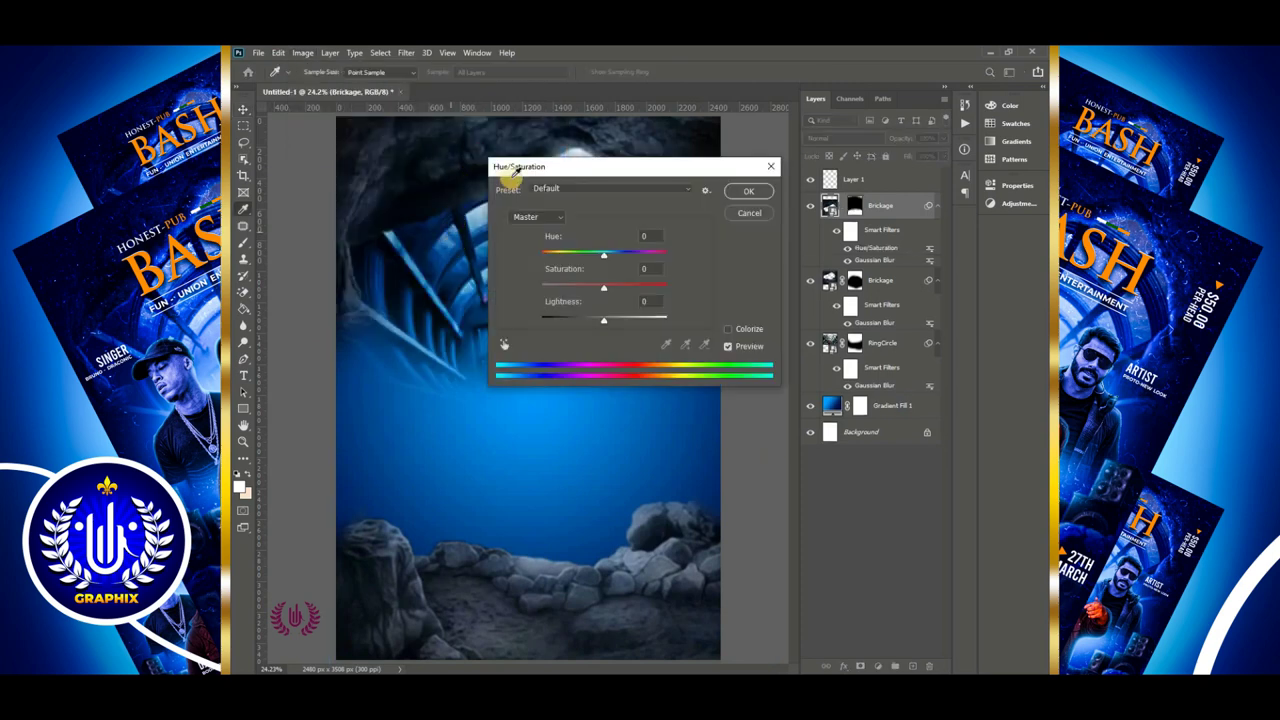
{"action": "left_click_drag", "start_coordinate": [538, 163], "coordinate": [468, 143]}
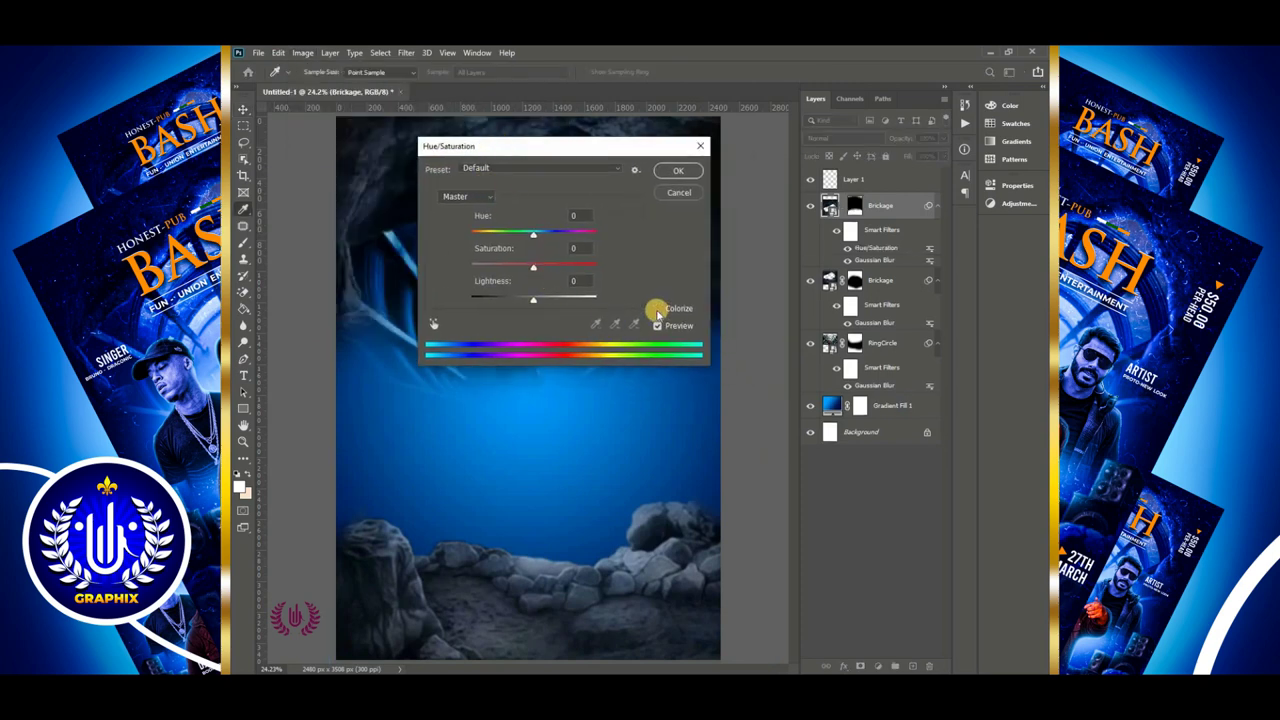
{"action": "left_click", "coordinate": [657, 309]}
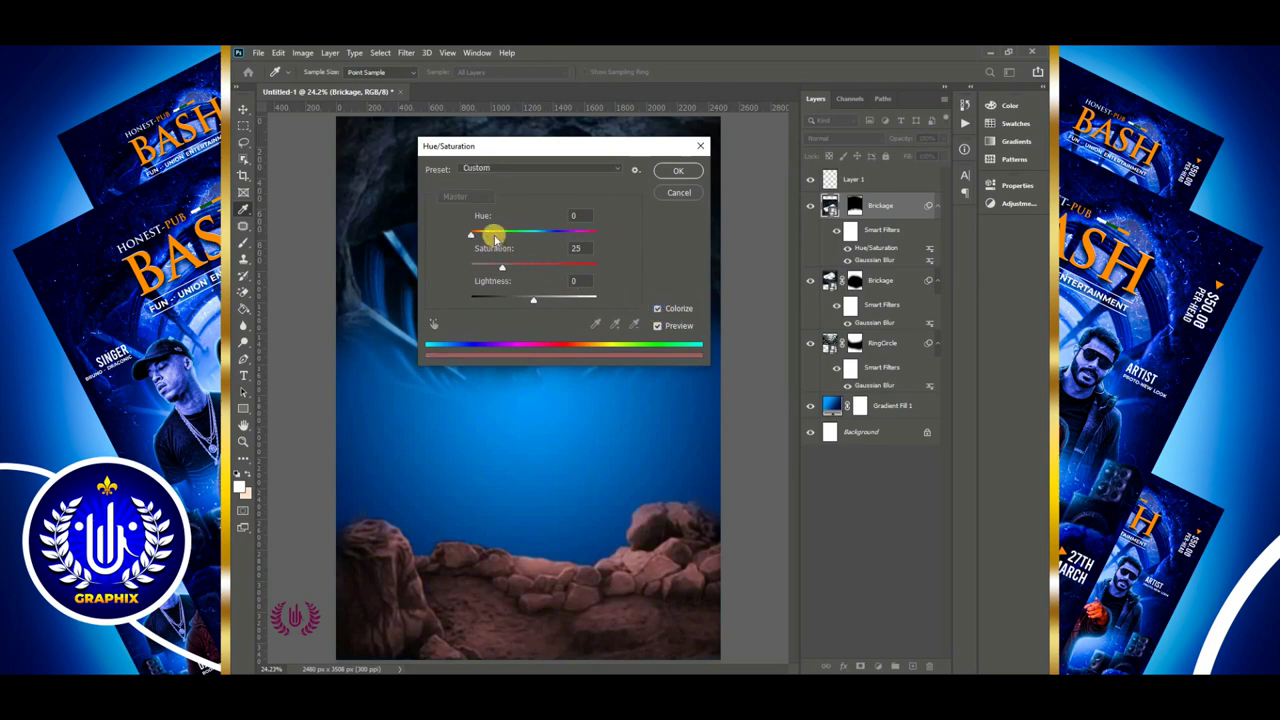
{"action": "left_click_drag", "start_coordinate": [495, 240], "coordinate": [545, 240]}
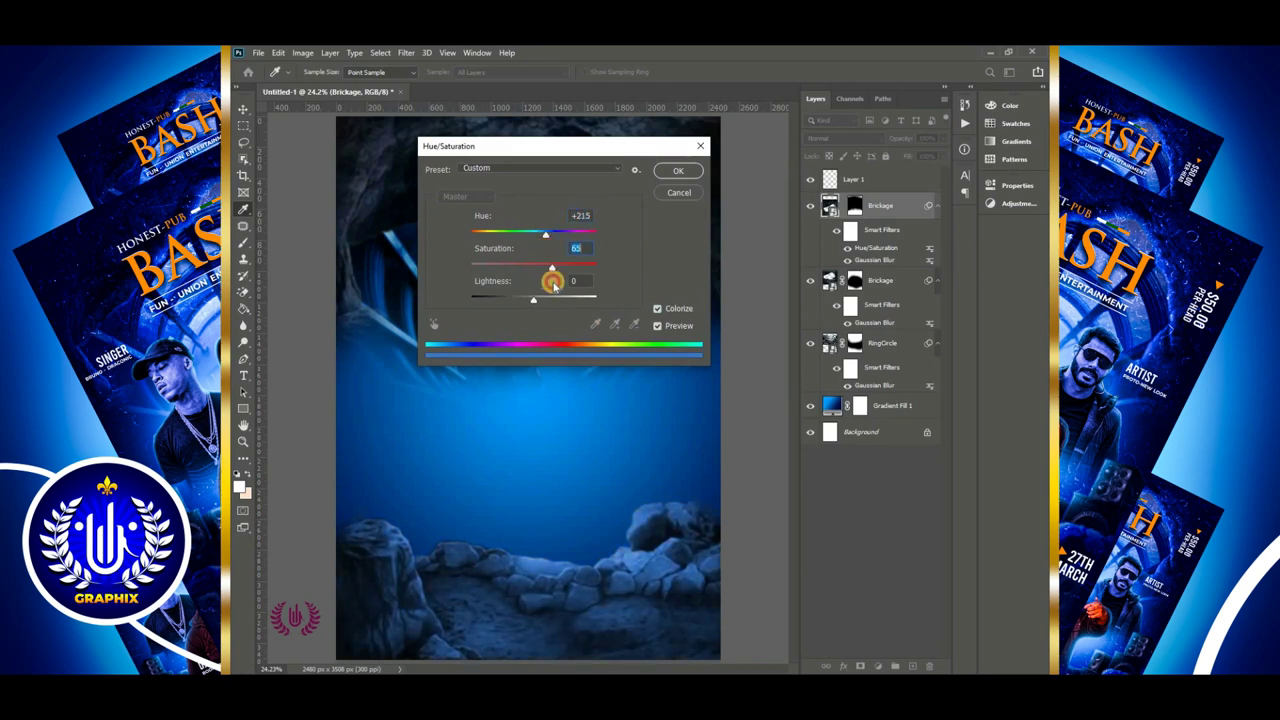
{"action": "left_click_drag", "start_coordinate": [542, 303], "coordinate": [530, 305]}
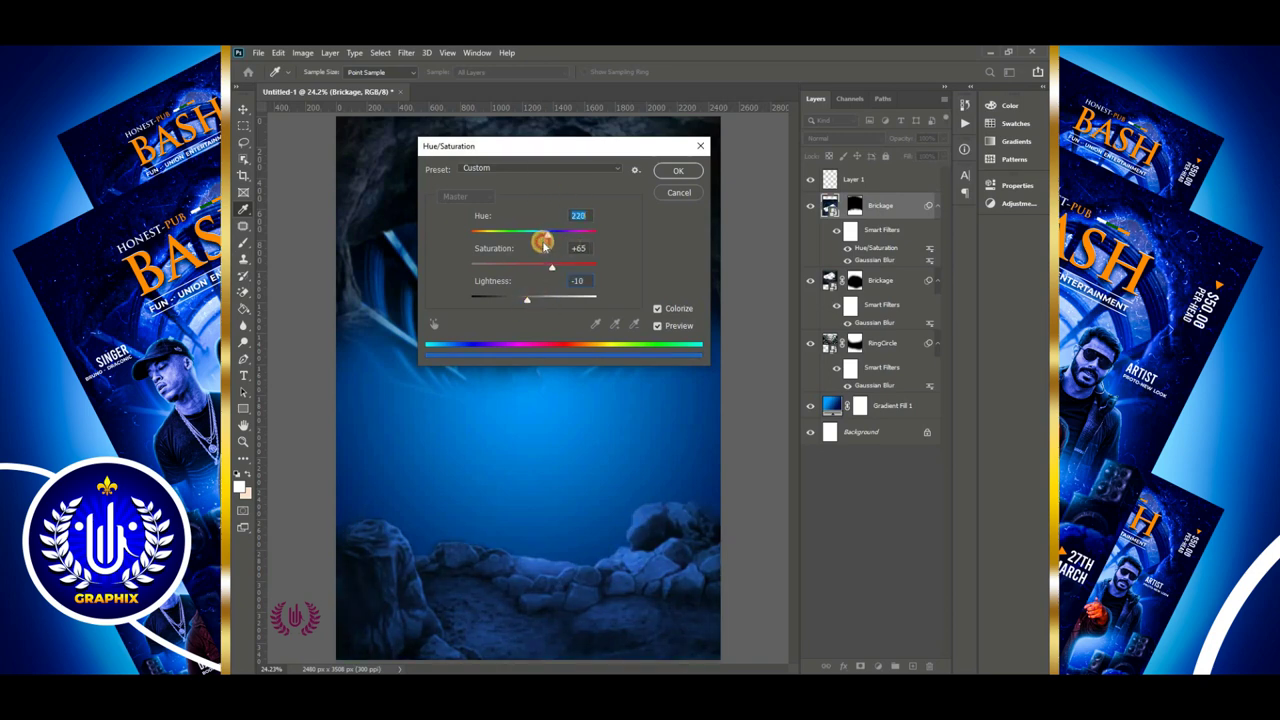
{"action": "left_click_drag", "start_coordinate": [543, 244], "coordinate": [547, 255]}
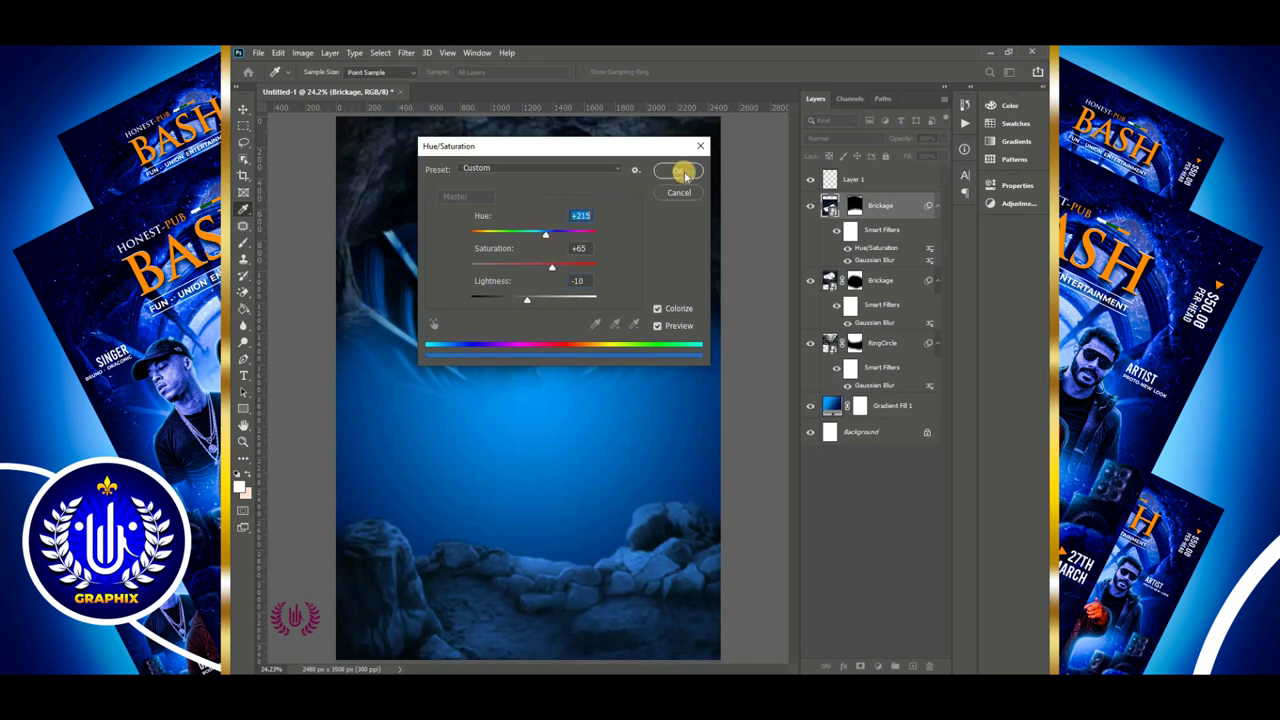
{"action": "left_click", "coordinate": [685, 176]}
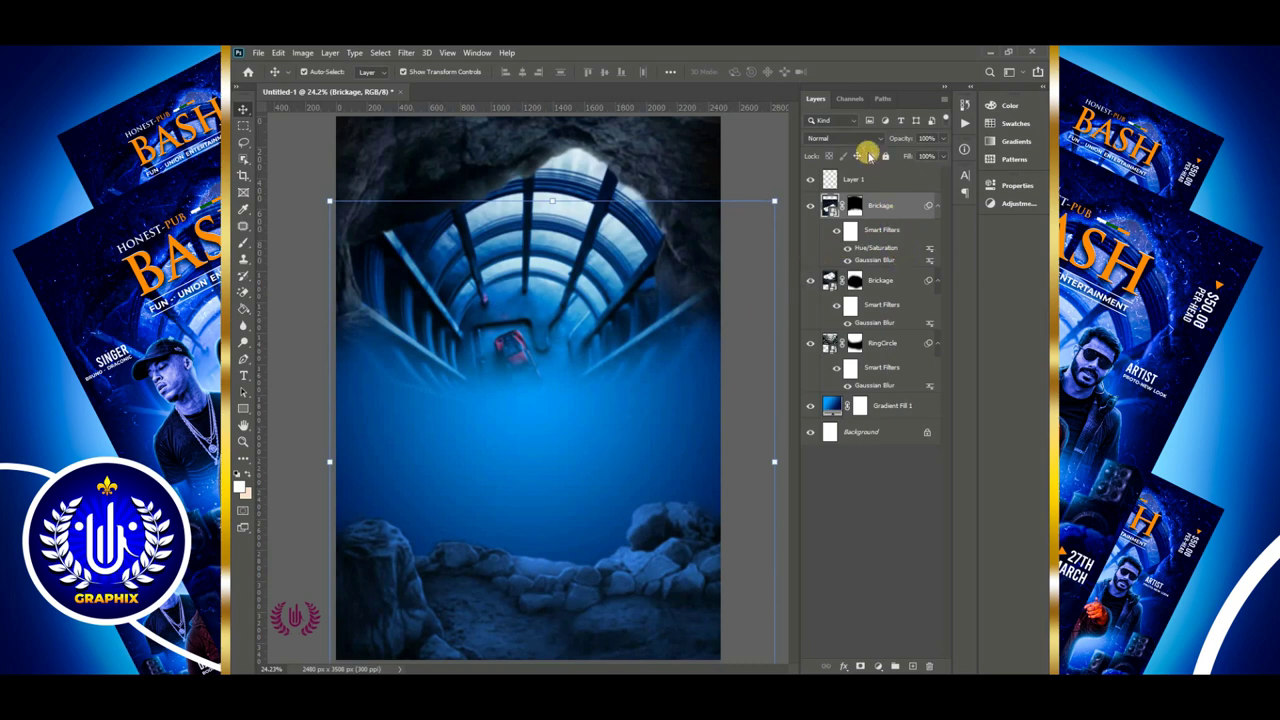
Apply a Hue/Saturation adjustment to the Brickage layer holding the upper cave rocks, giving them a muted purplish-blue tint
{"action": "left_click", "coordinate": [882, 283]}
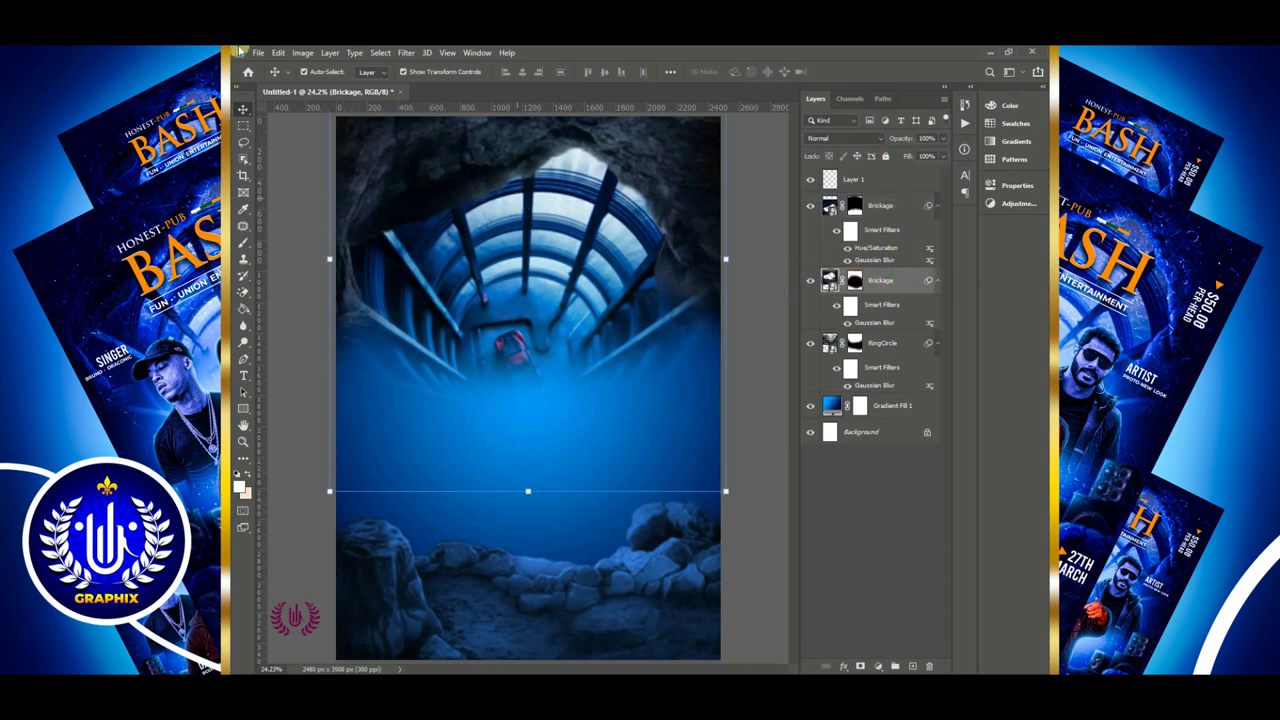
{"action": "left_click", "coordinate": [302, 53]}
{"action": "mouse_move", "coordinate": [326, 86]}
{"action": "left_click", "coordinate": [488, 154]}
{"action": "left_click_drag", "start_coordinate": [480, 379], "coordinate": [490, 380]}
{"action": "left_click_drag", "start_coordinate": [496, 408], "coordinate": [492, 377]}
{"action": "left_click_drag", "start_coordinate": [479, 445], "coordinate": [482, 453]}
{"action": "left_click_drag", "start_coordinate": [492, 379], "coordinate": [493, 377]}
{"action": "left_click", "coordinate": [622, 315]}
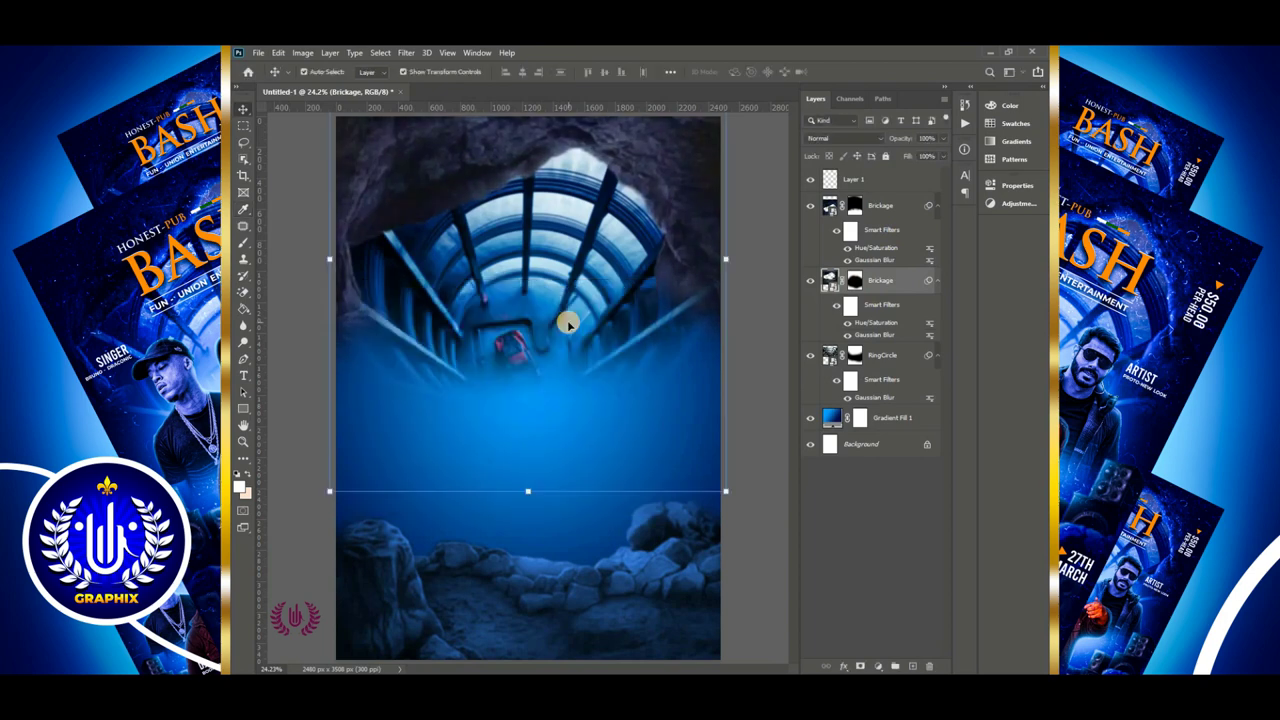
Select Layer 1 and the Brush tool, and set the foreground colour to the copied hex code 000d47
{"action": "left_click", "coordinate": [851, 181]}
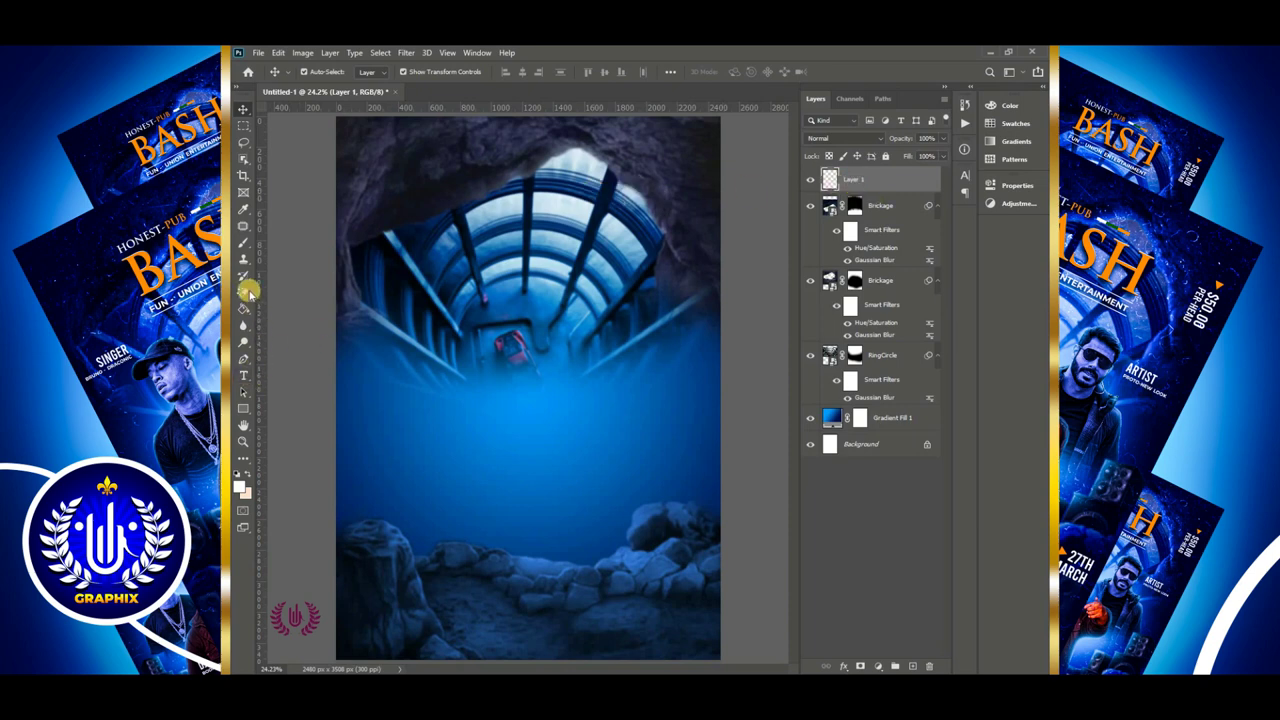
{"action": "left_click", "coordinate": [256, 246]}
{"action": "left_click", "coordinate": [320, 244]}
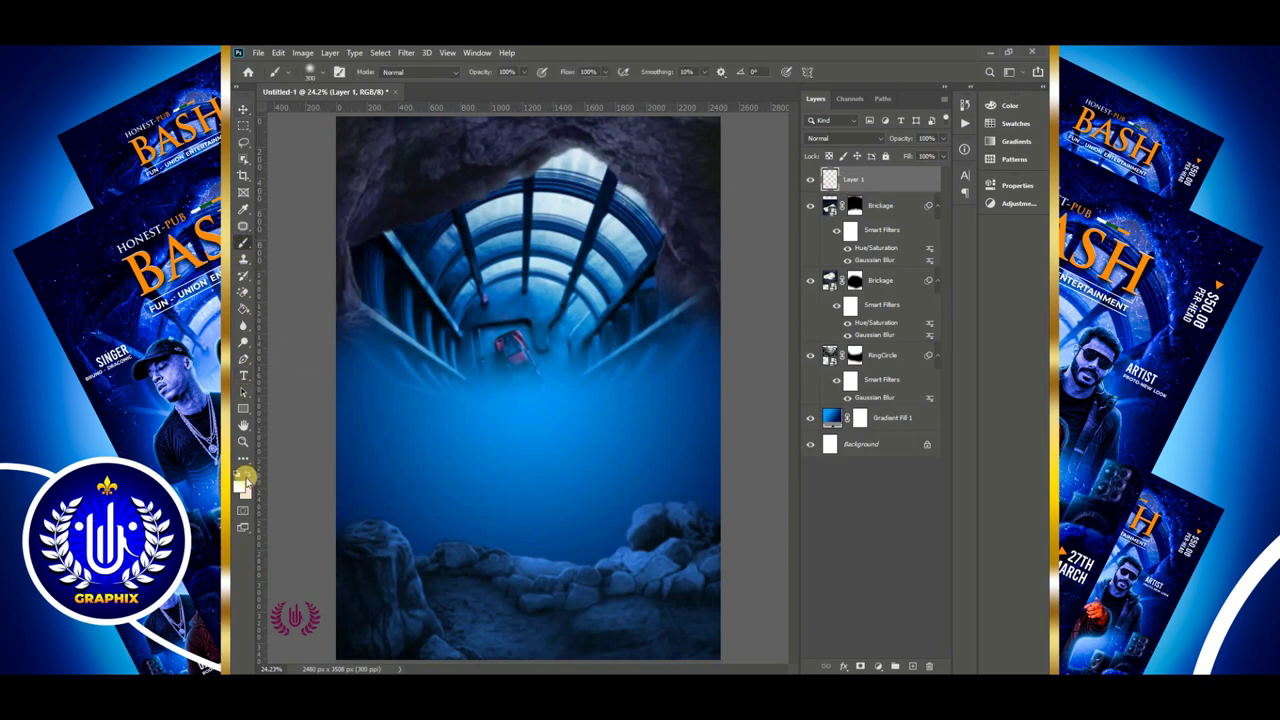
{"action": "left_click", "coordinate": [242, 485]}
{"action": "right_click", "coordinate": [928, 450]}
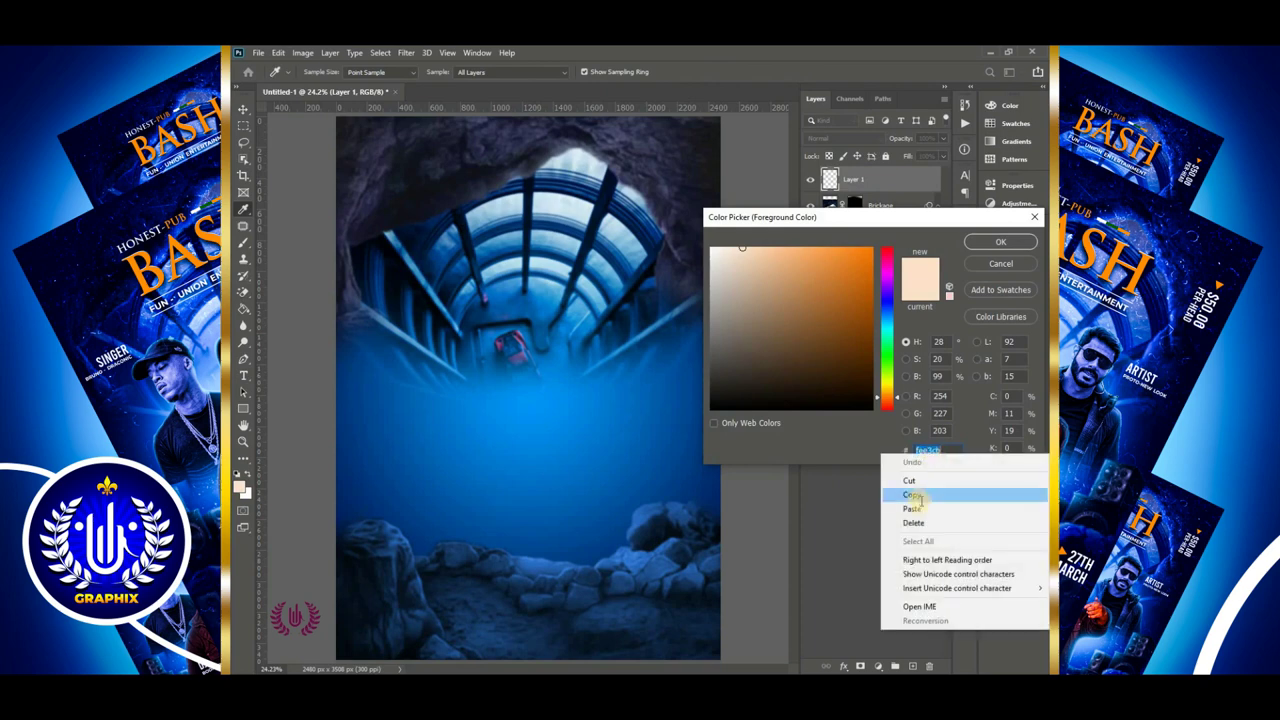
{"action": "left_click", "coordinate": [916, 510]}
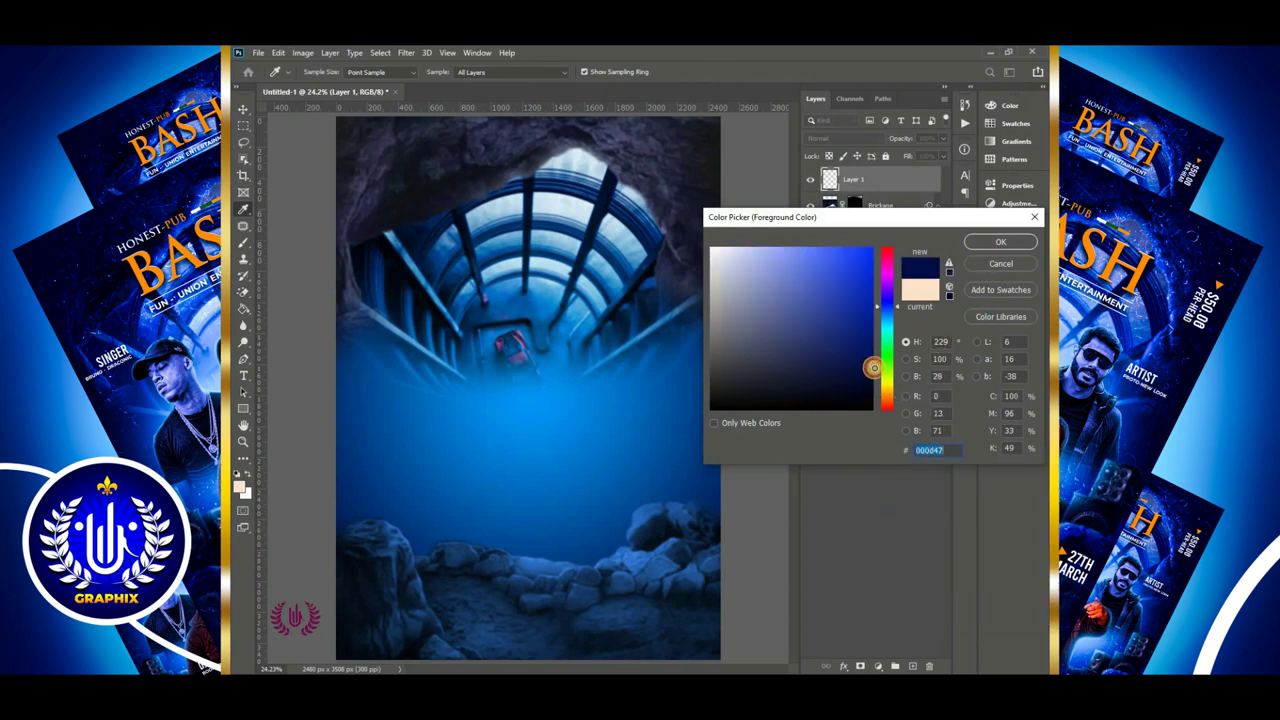
{"action": "left_click", "coordinate": [873, 369]}
{"action": "right_click", "coordinate": [922, 449]}
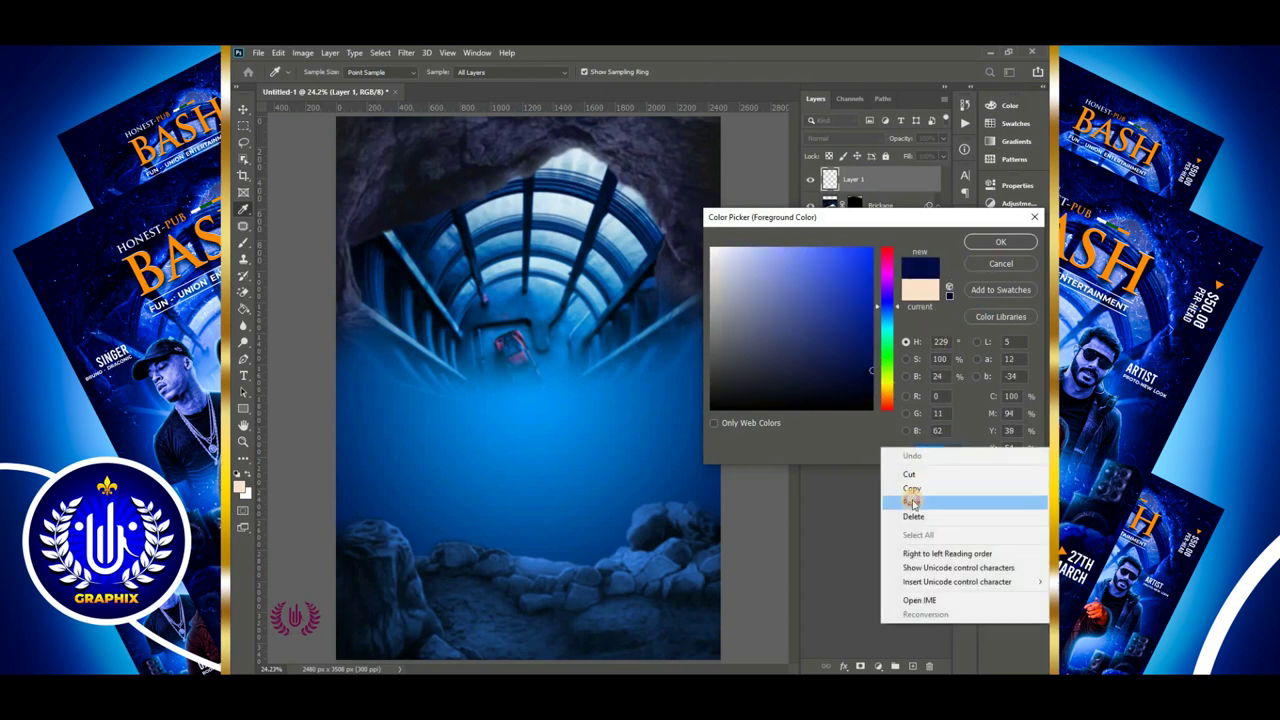
{"action": "left_click", "coordinate": [912, 503]}
{"action": "left_click", "coordinate": [999, 241]}
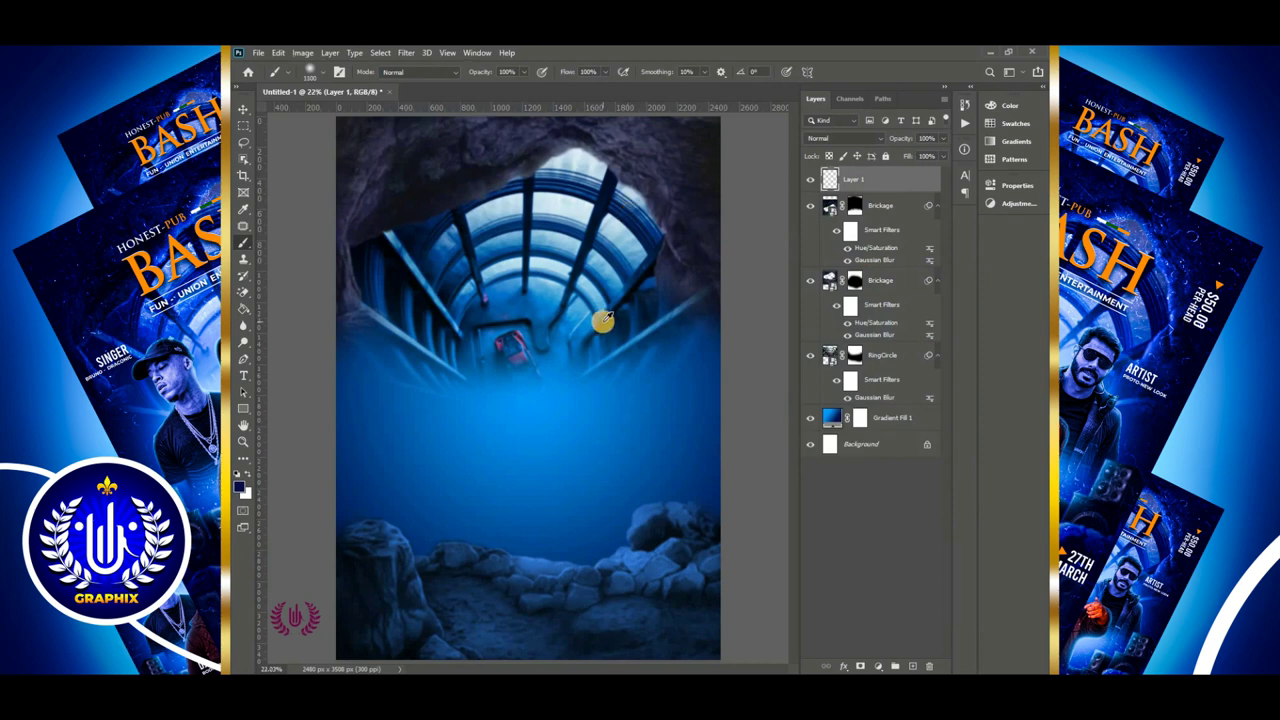
Choose the Soft Round brush from the General Brushes at a size of 1300 px
{"action": "scroll", "coordinate": [605, 318], "scroll_direction": "down", "scroll_amount": 2}
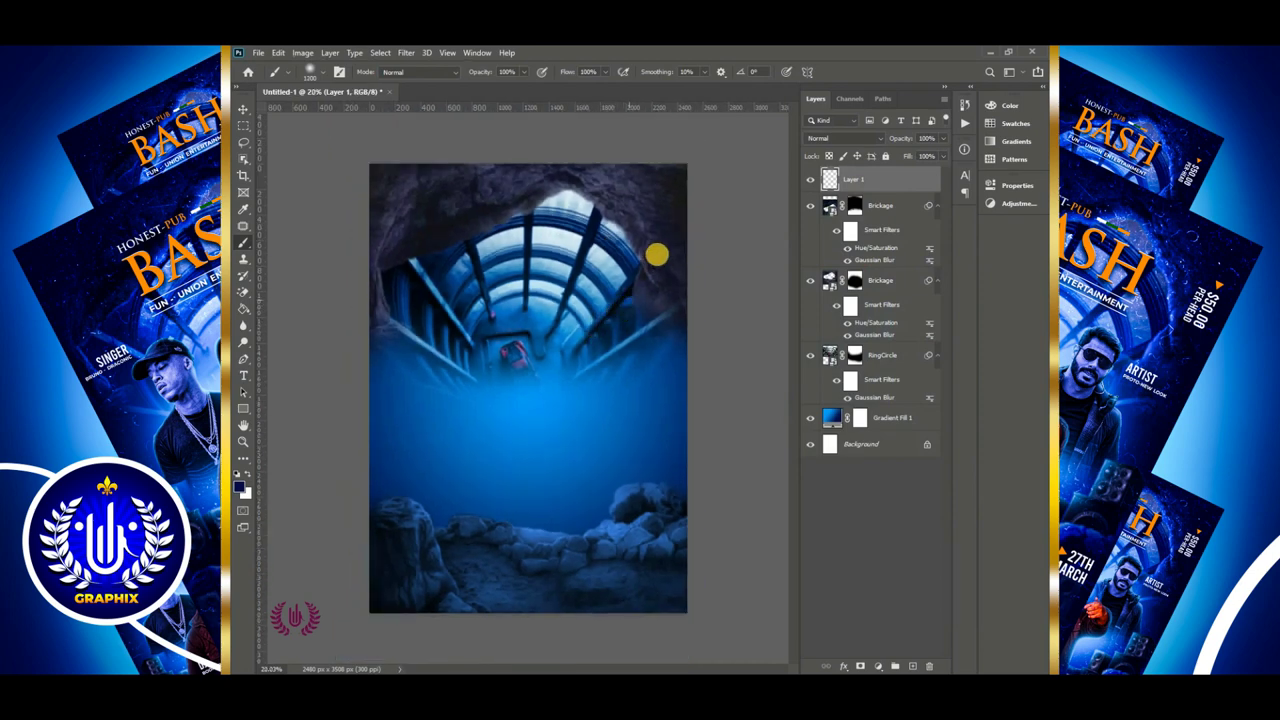
{"action": "left_click", "coordinate": [310, 71]}
{"action": "left_click", "coordinate": [352, 129]}
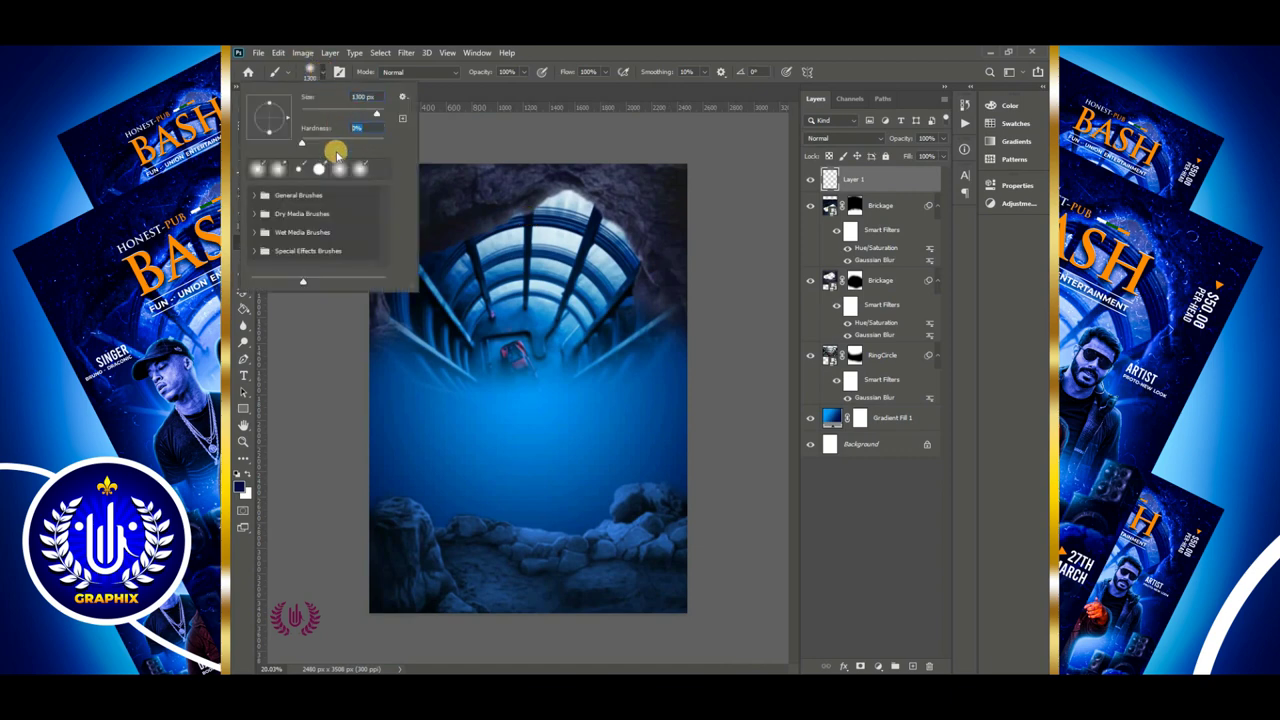
{"action": "left_click", "coordinate": [262, 197]}
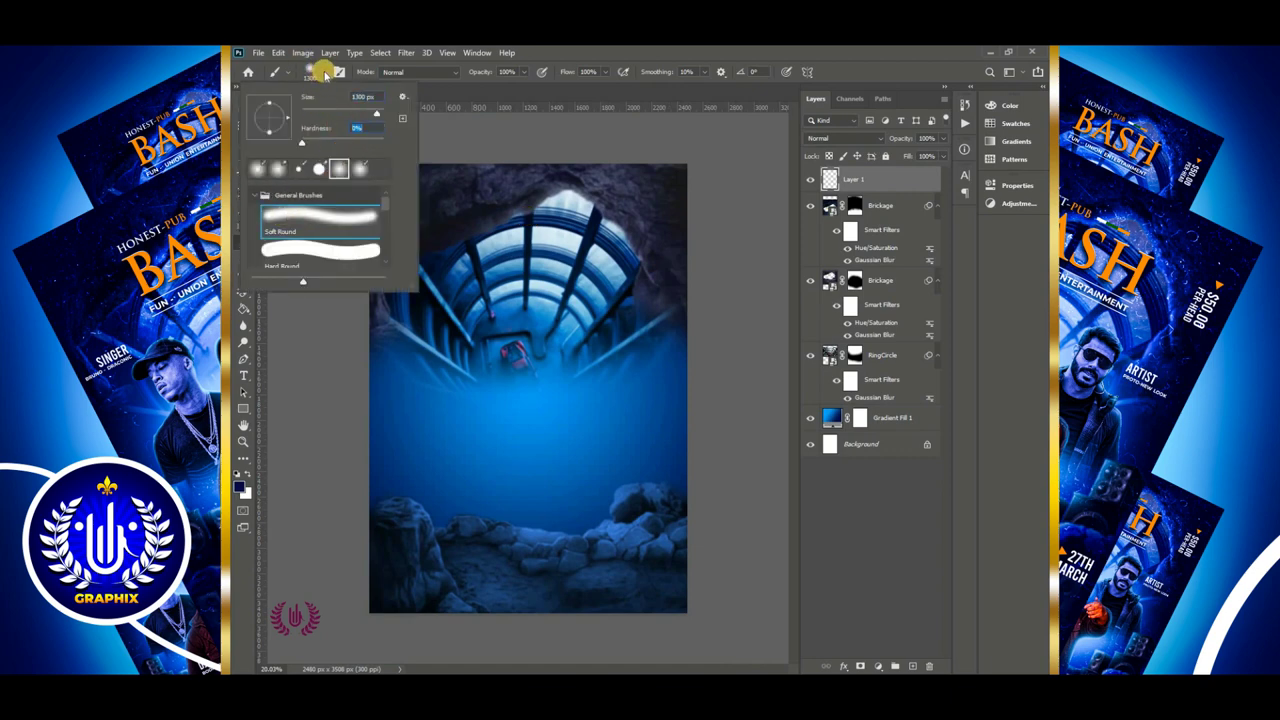
{"action": "left_click", "coordinate": [312, 68]}
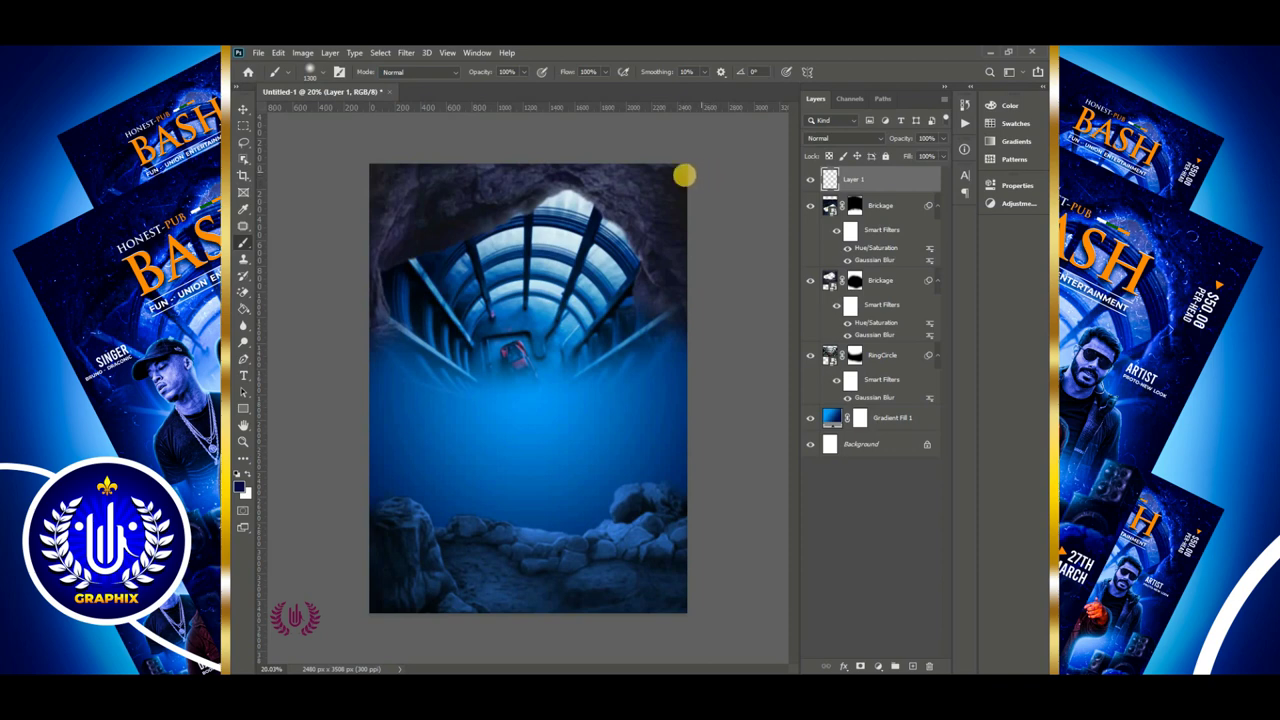
Paint a soft dark blue vignette around the page edges on Layer 1, undoing and repainting the stroke at the upper left
{"action": "mouse_move", "coordinate": [683, 174]}
{"action": "left_mouse_down"}
{"action": "mouse_move", "coordinate": [718, 304]}
{"action": "mouse_move", "coordinate": [726, 468]}
{"action": "left_mouse_up"}
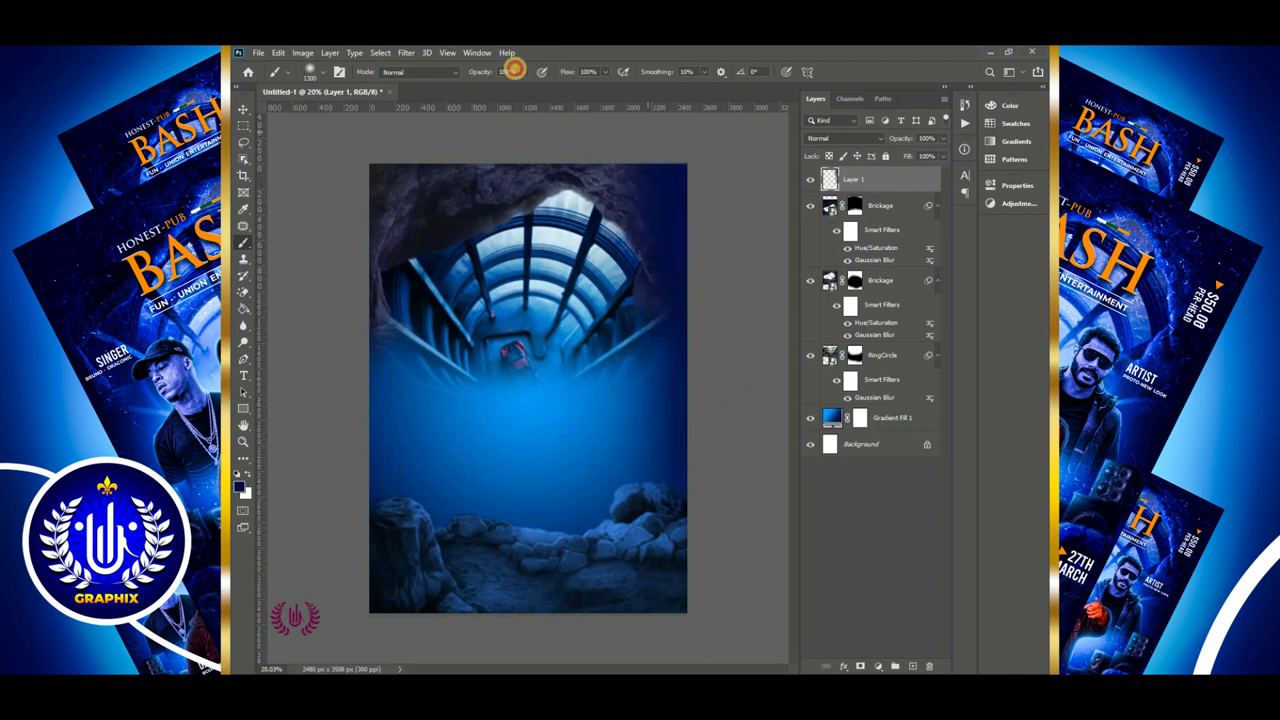
{"action": "mouse_move", "coordinate": [367, 144]}
{"action": "left_mouse_down"}
{"action": "mouse_move", "coordinate": [425, 146]}
{"action": "mouse_move", "coordinate": [349, 269]}
{"action": "left_mouse_up"}
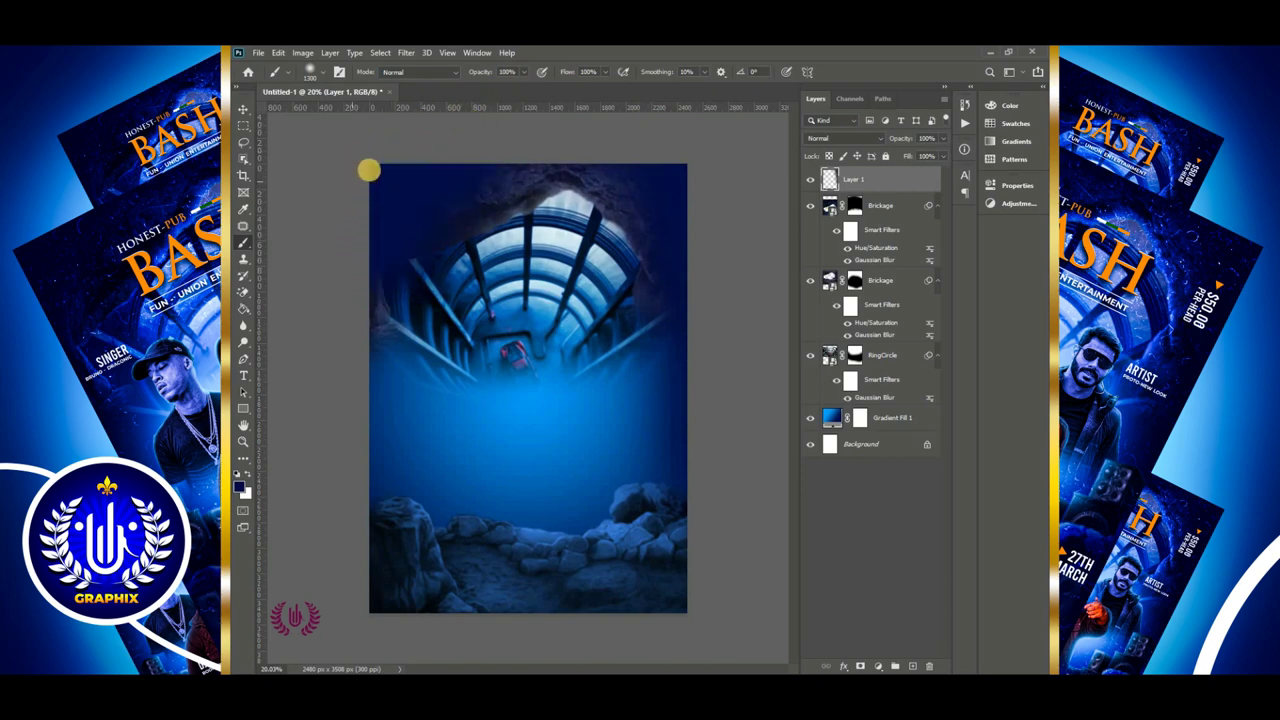
{"action": "key", "text": "ctrl+z"}
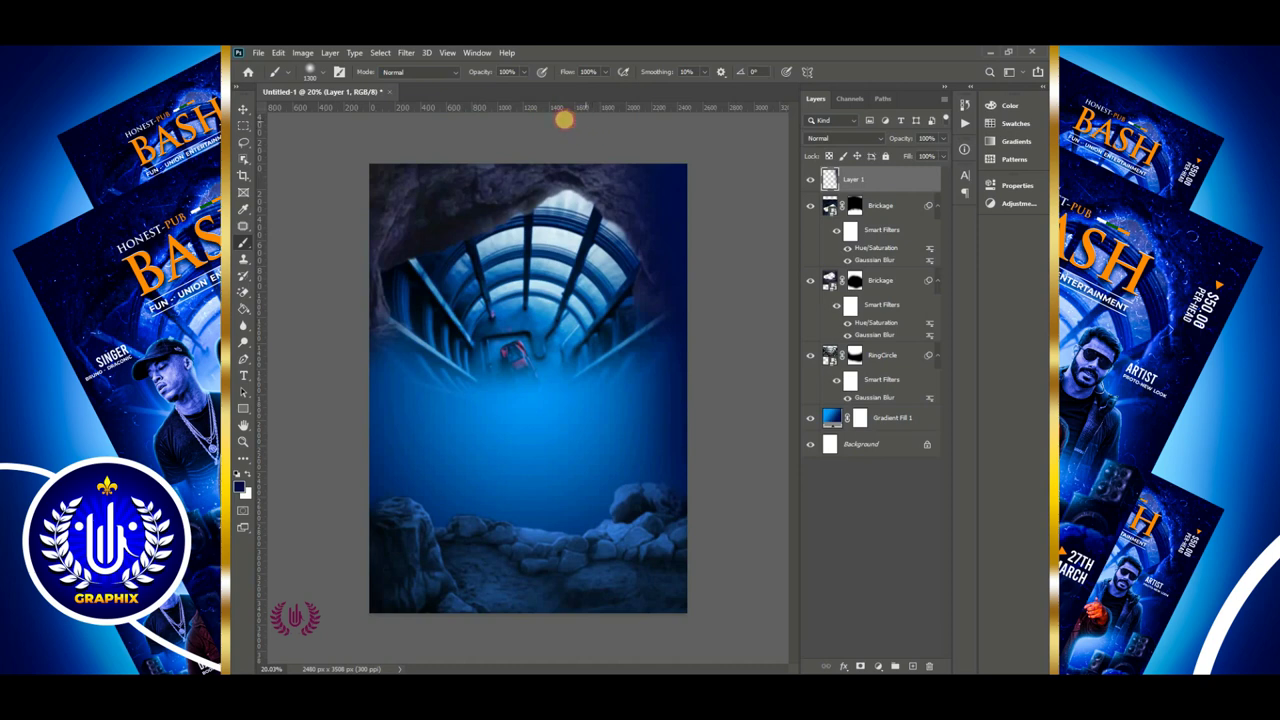
{"action": "mouse_move", "coordinate": [564, 119]}
{"action": "left_mouse_down"}
{"action": "mouse_move", "coordinate": [525, 106]}
{"action": "mouse_move", "coordinate": [386, 132]}
{"action": "mouse_move", "coordinate": [318, 227]}
{"action": "mouse_move", "coordinate": [297, 283]}
{"action": "left_mouse_up"}
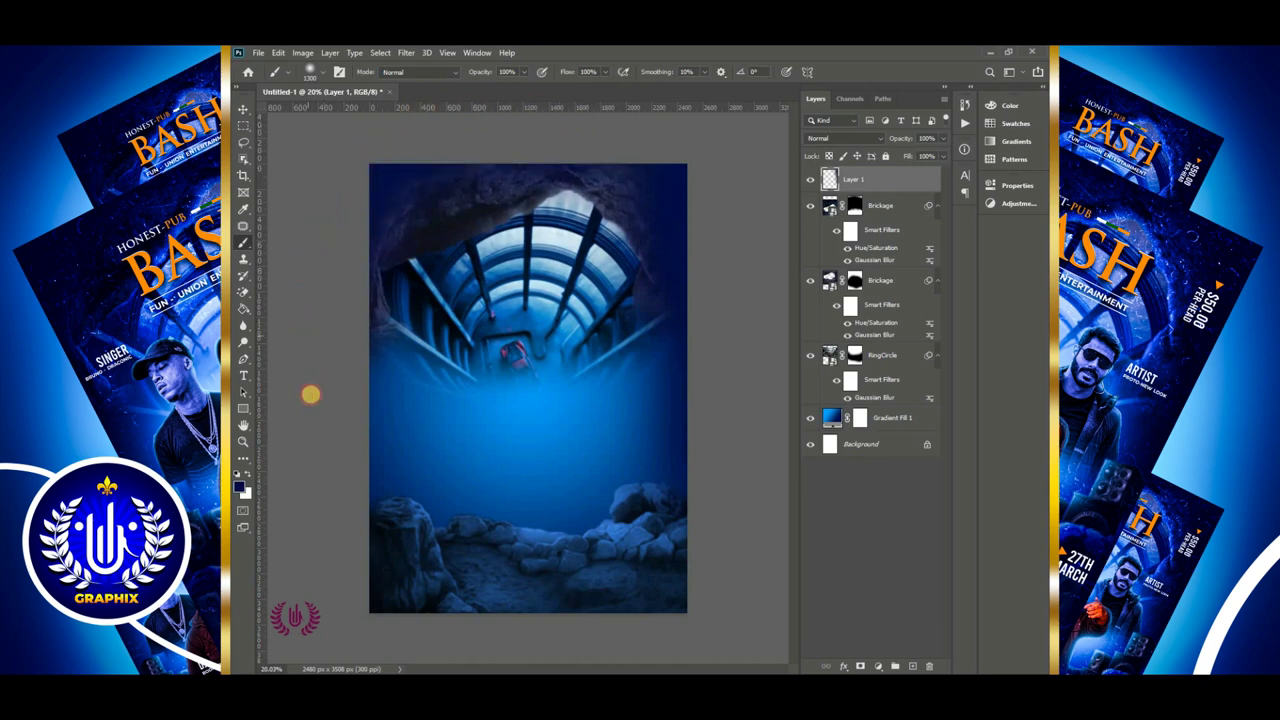
{"action": "mouse_move", "coordinate": [320, 420]}
{"action": "left_mouse_down"}
{"action": "mouse_move", "coordinate": [315, 482]}
{"action": "mouse_move", "coordinate": [346, 407]}
{"action": "mouse_move", "coordinate": [343, 375]}
{"action": "mouse_move", "coordinate": [311, 505]}
{"action": "left_mouse_up"}
{"action": "mouse_move", "coordinate": [327, 572]}
{"action": "left_mouse_down"}
{"action": "mouse_move", "coordinate": [380, 646]}
{"action": "mouse_move", "coordinate": [451, 634]}
{"action": "mouse_move", "coordinate": [500, 649]}
{"action": "mouse_move", "coordinate": [736, 594]}
{"action": "mouse_move", "coordinate": [763, 574]}
{"action": "mouse_move", "coordinate": [586, 626]}
{"action": "mouse_move", "coordinate": [328, 607]}
{"action": "left_mouse_up"}
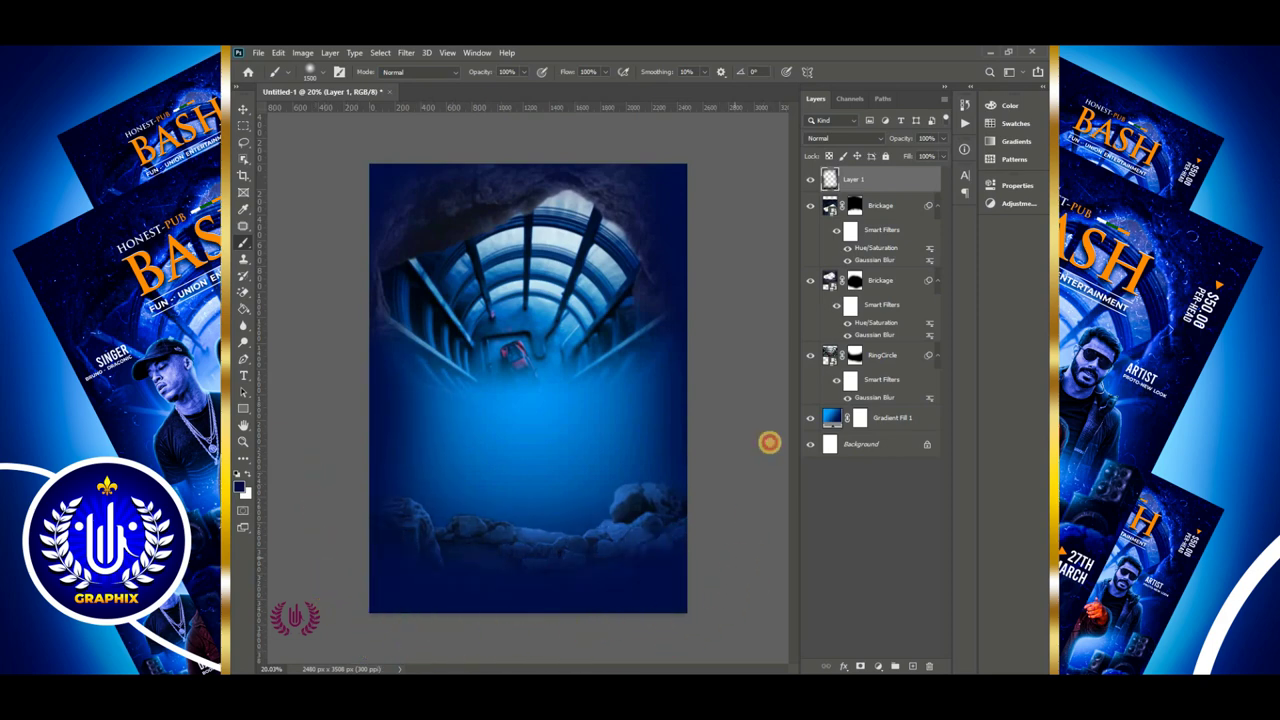
Compare the page with and without the painted vignette of Layer 1, and leave that layer hidden
{"action": "left_click", "coordinate": [242, 108]}
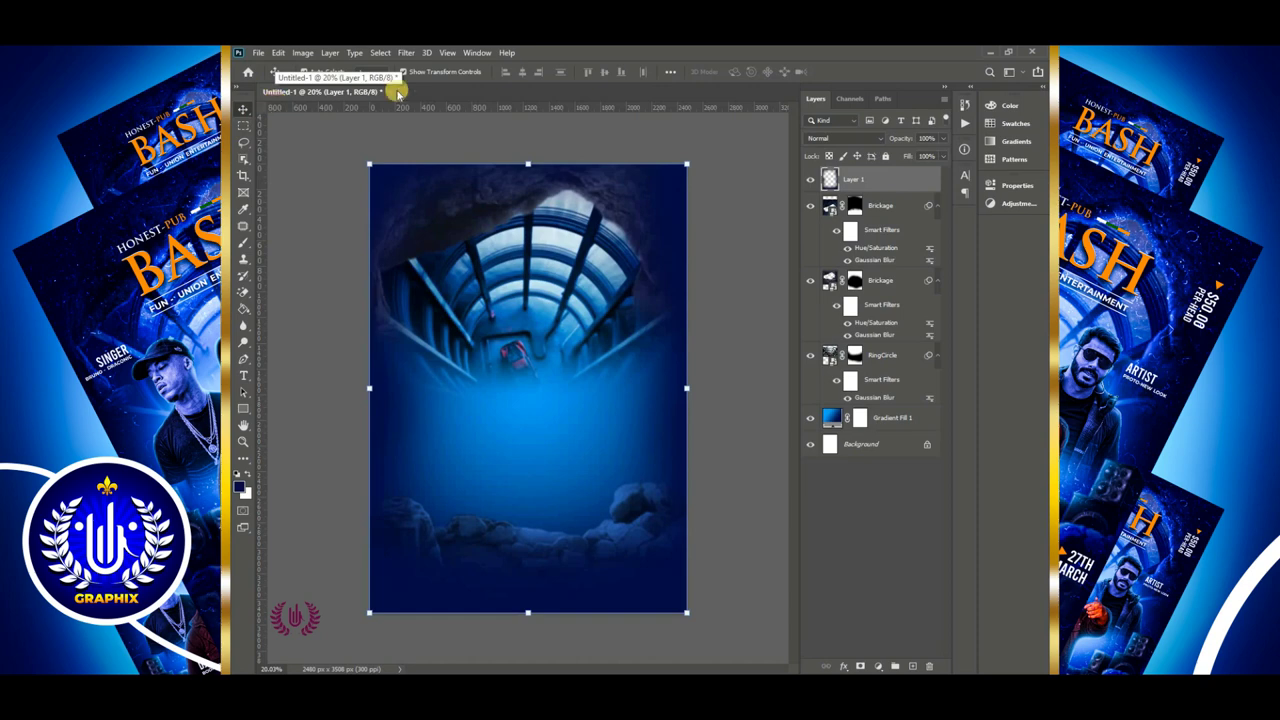
{"action": "left_click", "coordinate": [810, 179]}
{"action": "left_click", "coordinate": [810, 179]}
{"action": "left_click", "coordinate": [810, 179]}
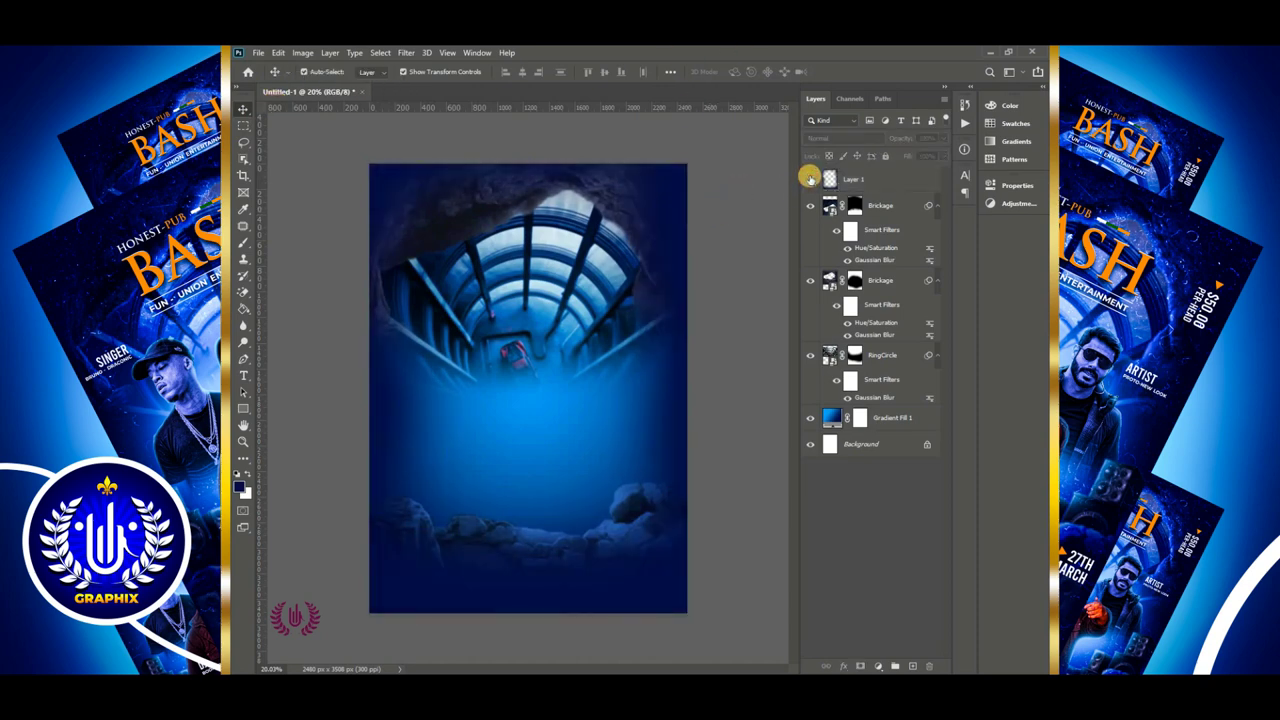
{"action": "left_click", "coordinate": [810, 179]}
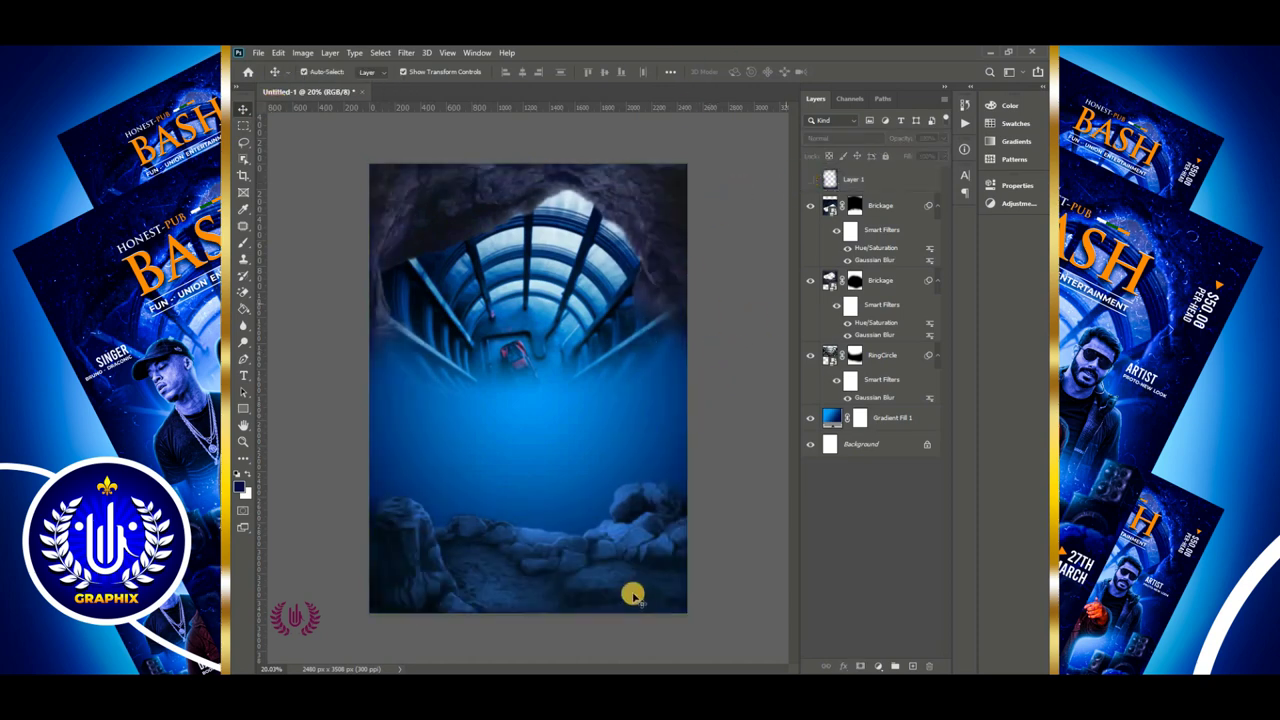
Place the Speakers image from the STOCK folder as an embedded object above the topmost Brickage layer
{"action": "left_click", "coordinate": [868, 210]}
{"action": "left_click", "coordinate": [258, 52]}
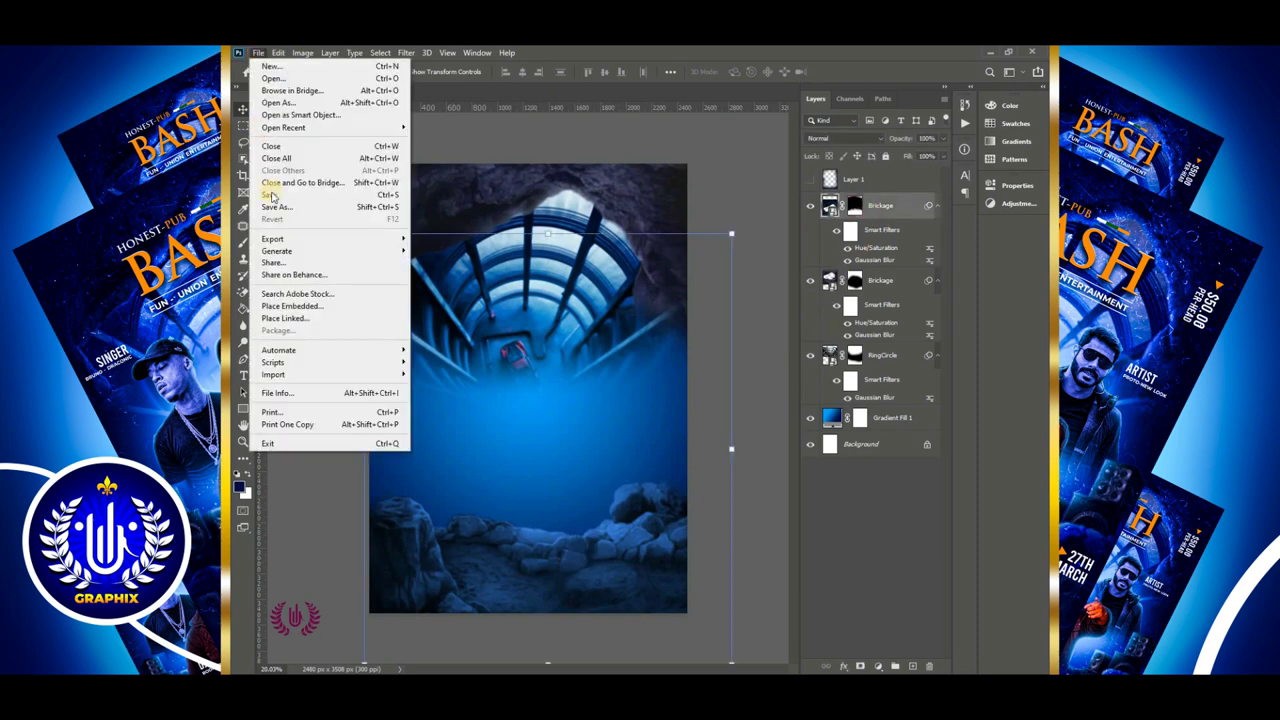
{"action": "left_click", "coordinate": [325, 305]}
{"action": "left_click", "coordinate": [731, 272]}
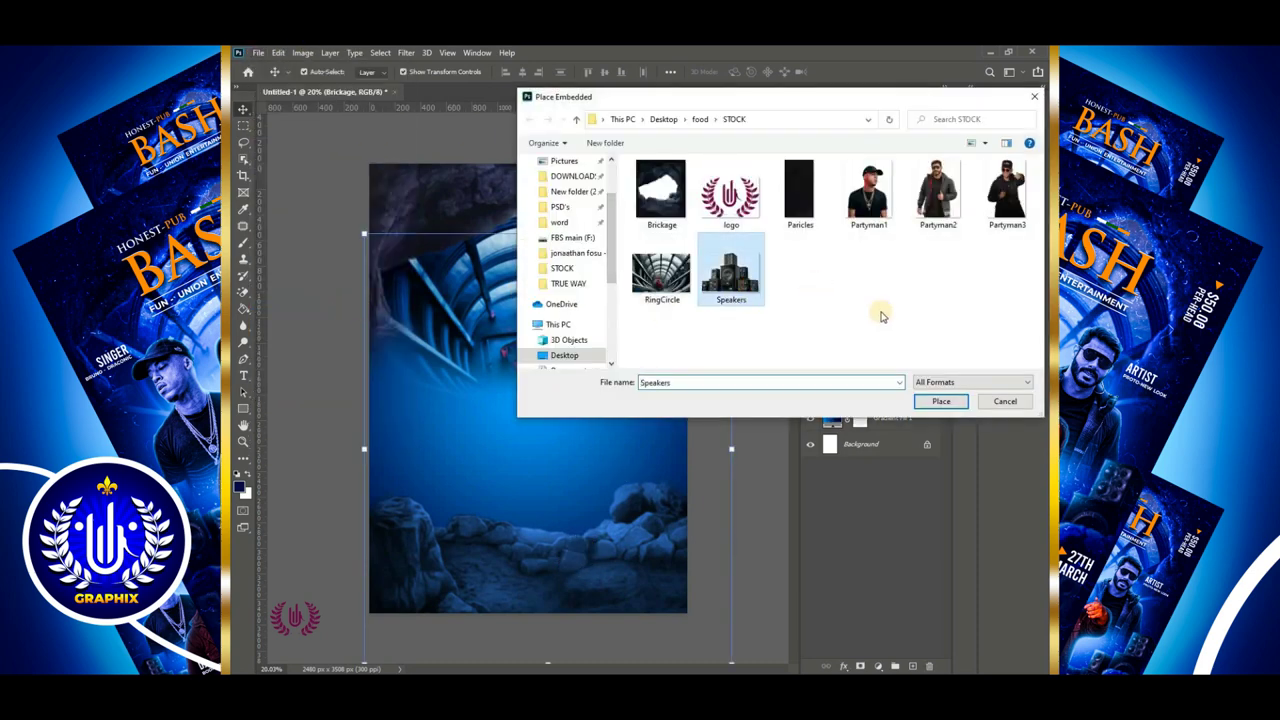
{"action": "left_click", "coordinate": [938, 401]}
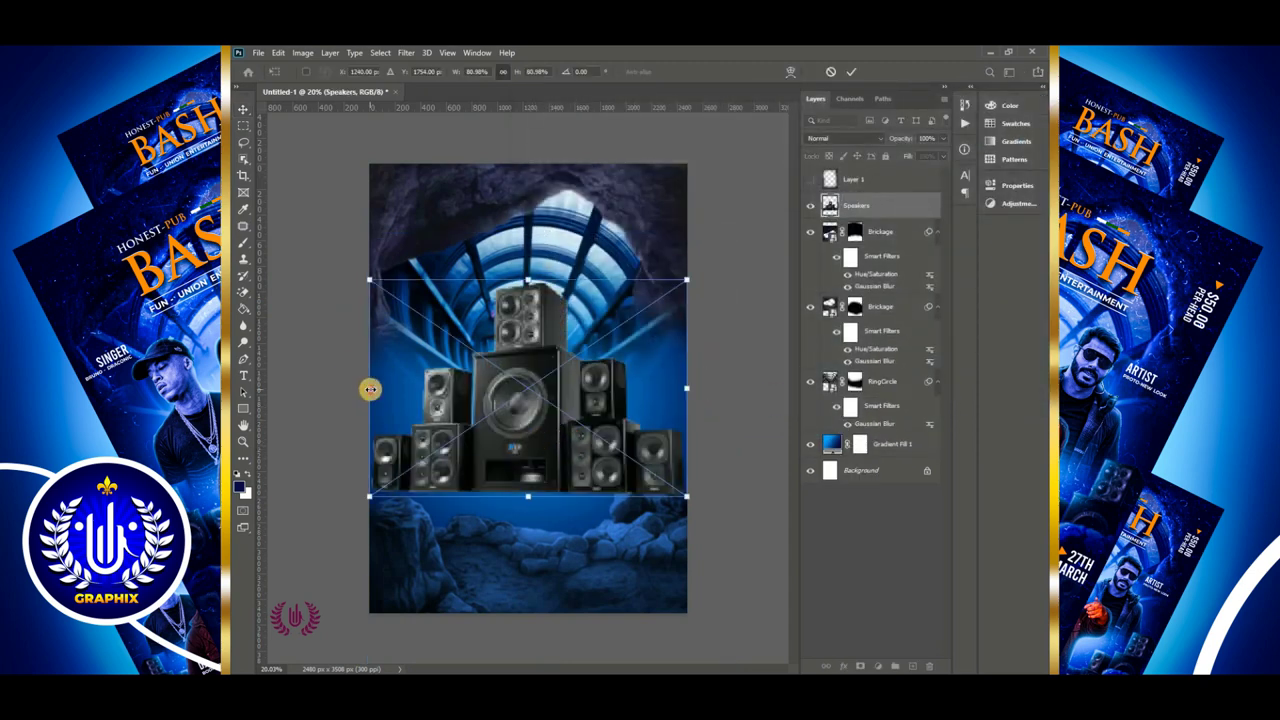
Scale the placed Speakers image to about 46% and set it behind the rocky ground at the page's right edge
{"action": "left_click_drag", "start_coordinate": [370, 389], "coordinate": [486, 408]}
{"action": "left_click_drag", "start_coordinate": [568, 408], "coordinate": [652, 469]}
{"action": "left_click_drag", "start_coordinate": [565, 374], "coordinate": [600, 407]}
{"action": "left_click_drag", "start_coordinate": [632, 468], "coordinate": [631, 515]}
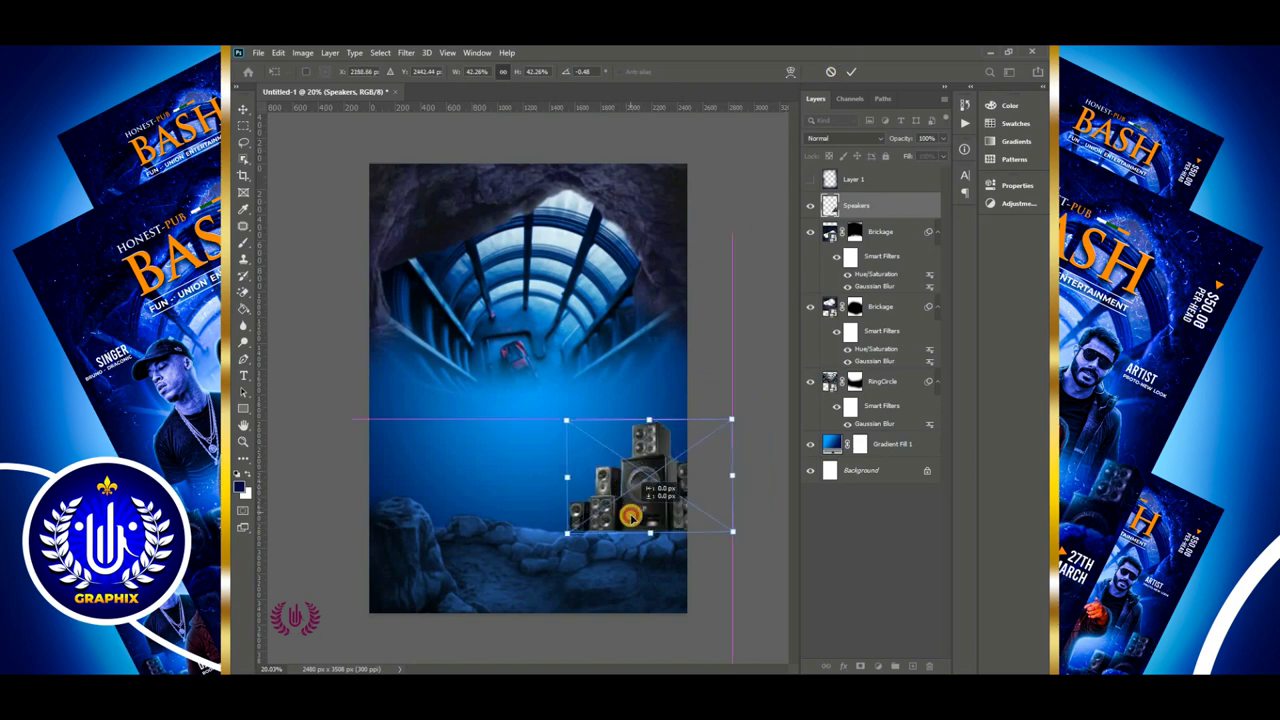
{"action": "left_click_drag", "start_coordinate": [554, 409], "coordinate": [552, 412]}
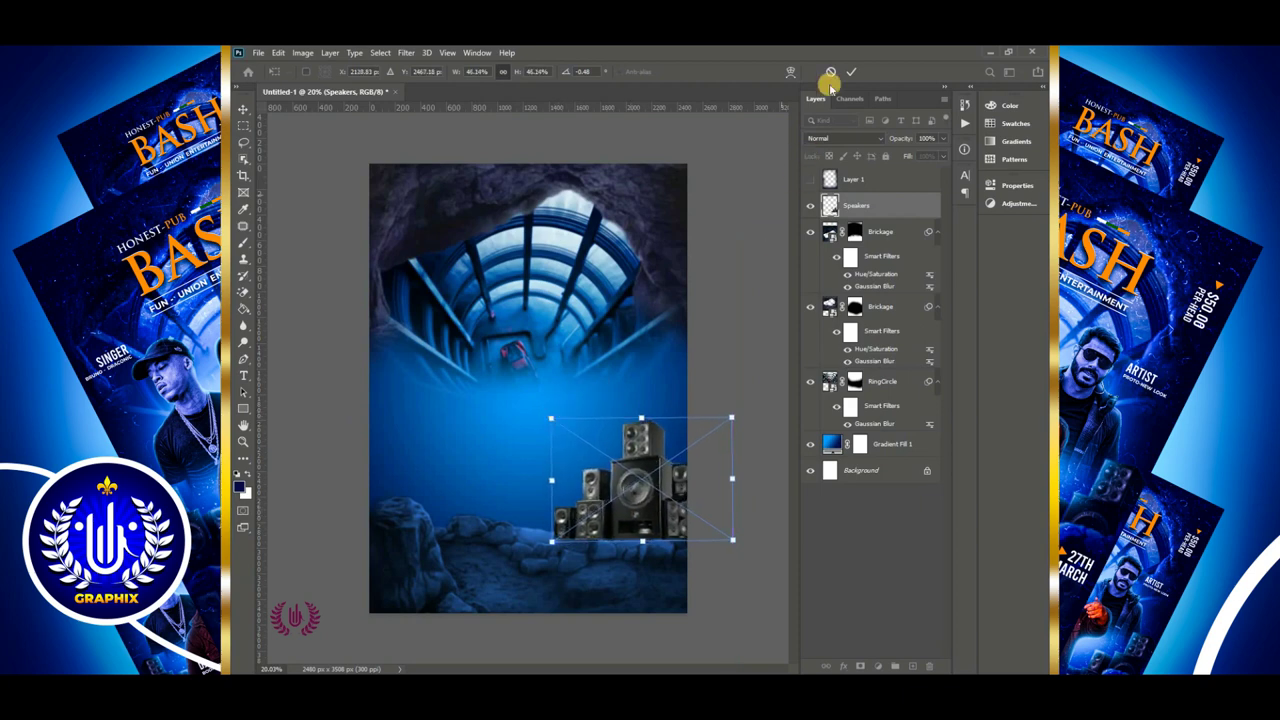
{"action": "left_click", "coordinate": [848, 74]}
Duplicate the Speakers layer, flip the copy horizontally and move it to the page's left edge, level with the original
{"action": "left_click_drag", "start_coordinate": [902, 208], "coordinate": [912, 666]}
{"action": "left_click_drag", "start_coordinate": [650, 462], "coordinate": [455, 412]}
{"action": "key", "text": "ctrl+t"}
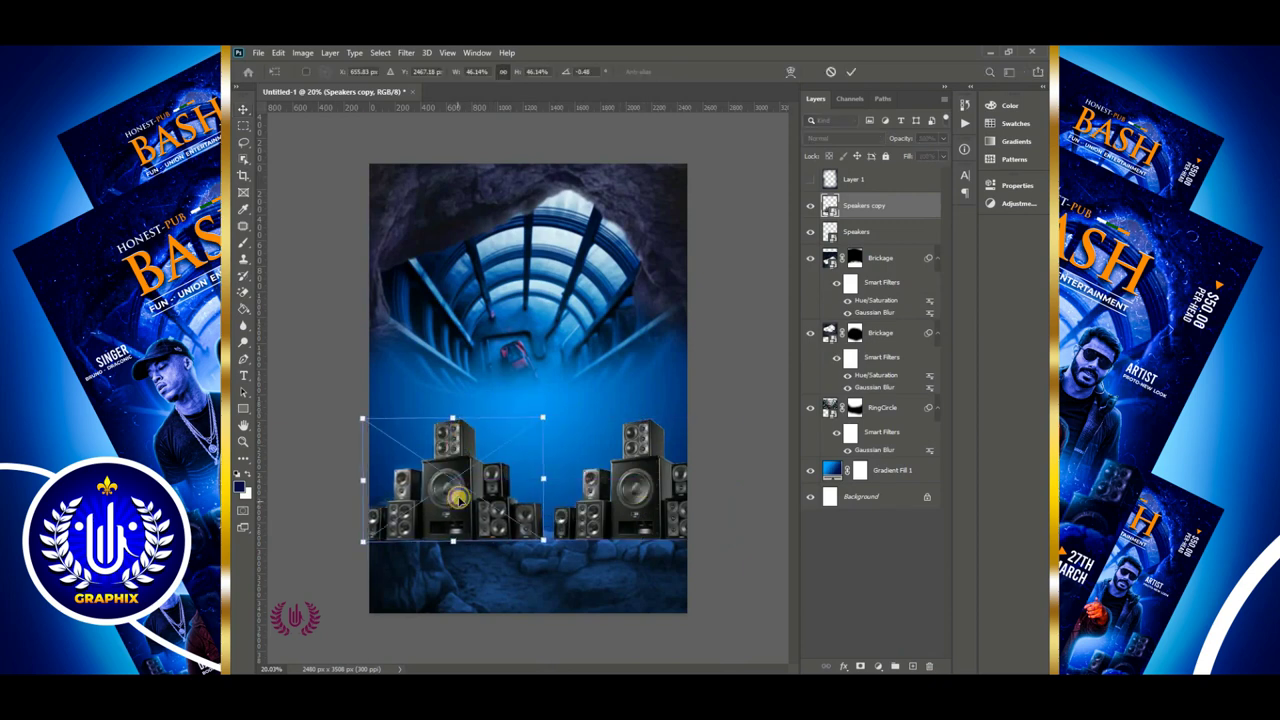
{"action": "right_click", "coordinate": [458, 500]}
{"action": "left_click", "coordinate": [531, 488]}
{"action": "left_click_drag", "start_coordinate": [428, 480], "coordinate": [362, 480]}
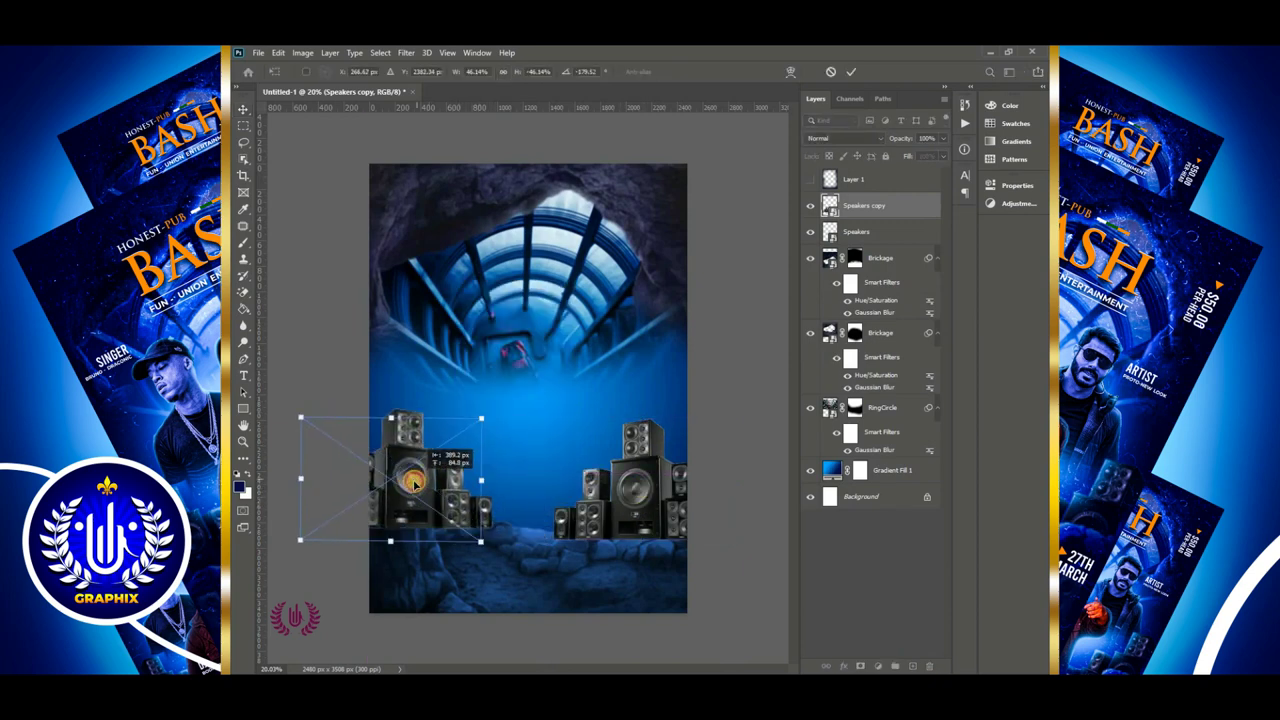
{"action": "left_click", "coordinate": [553, 556]}
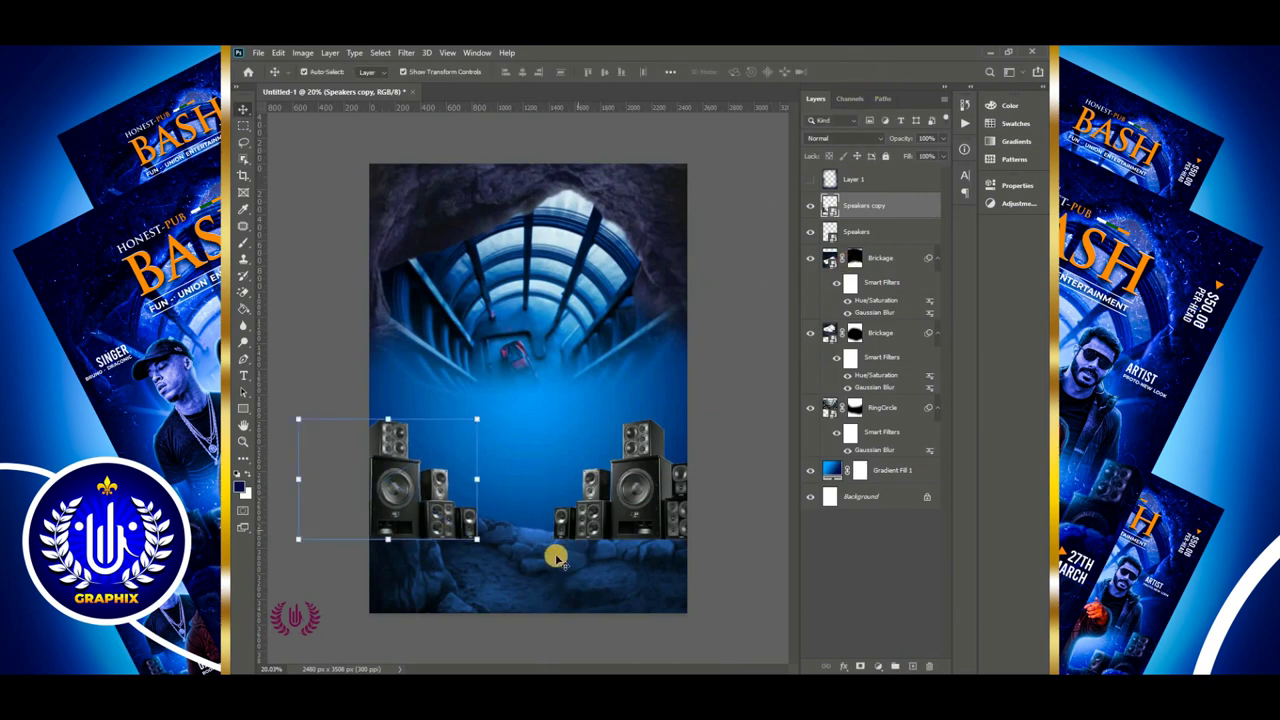
{"action": "left_click", "coordinate": [553, 556]}
Move the upper Brickage layer above both speaker layers so the foreground rocks overlap the speakers
{"action": "left_click", "coordinate": [891, 208]}
{"action": "left_click", "coordinate": [889, 266]}
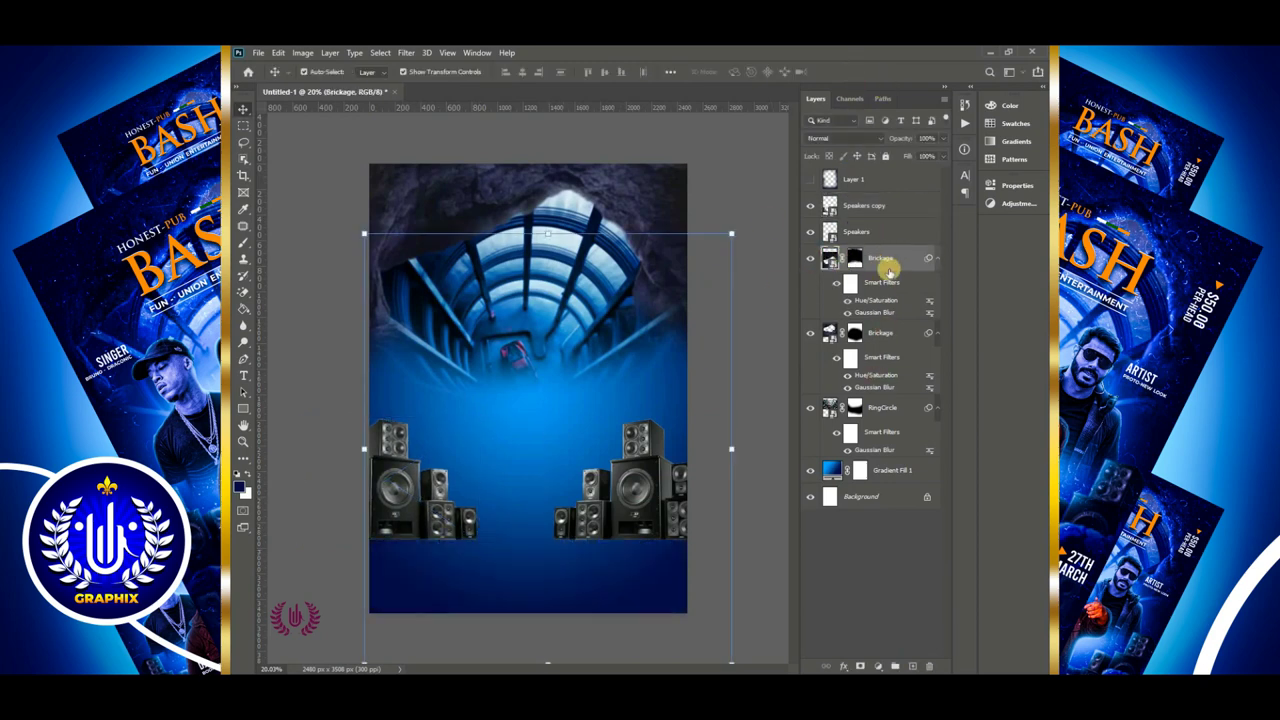
{"action": "left_click_drag", "start_coordinate": [891, 251], "coordinate": [885, 212]}
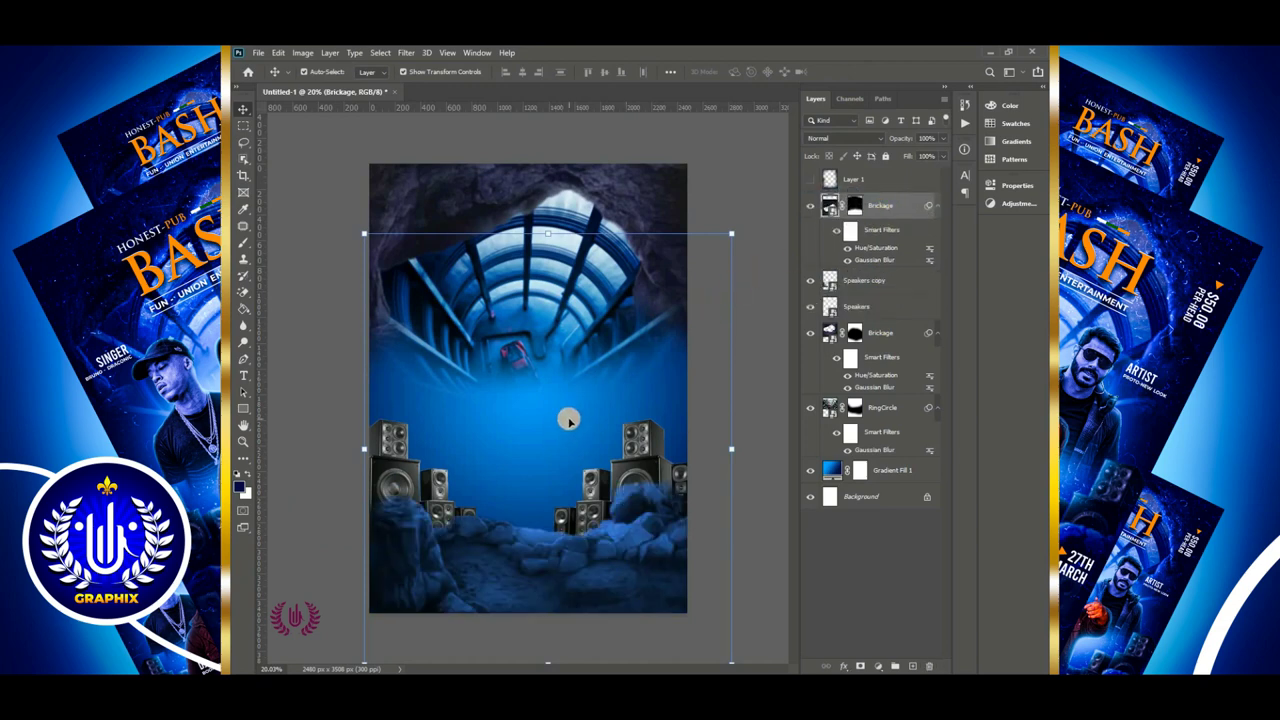
Darken the left speakers with a Levels adjustment clipped to Speakers copy, black input 19 and midtones 0.85
{"action": "left_click", "coordinate": [395, 455]}
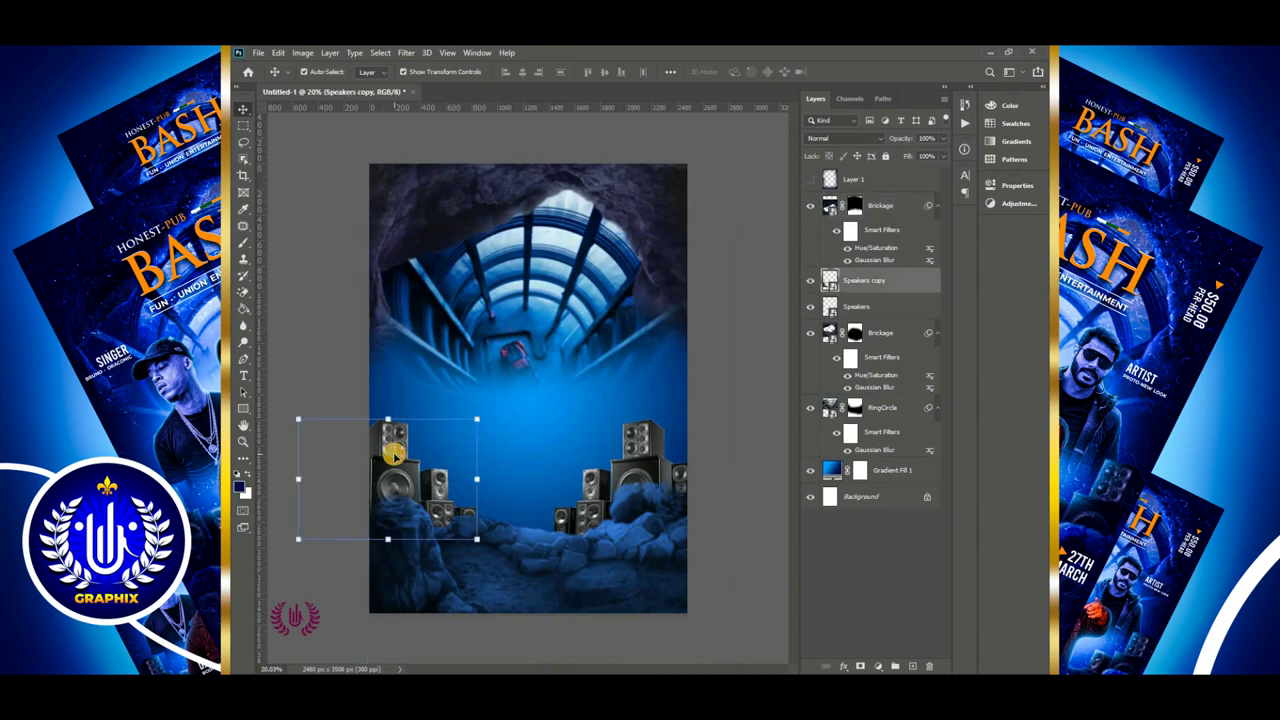
{"action": "left_click", "coordinate": [878, 665]}
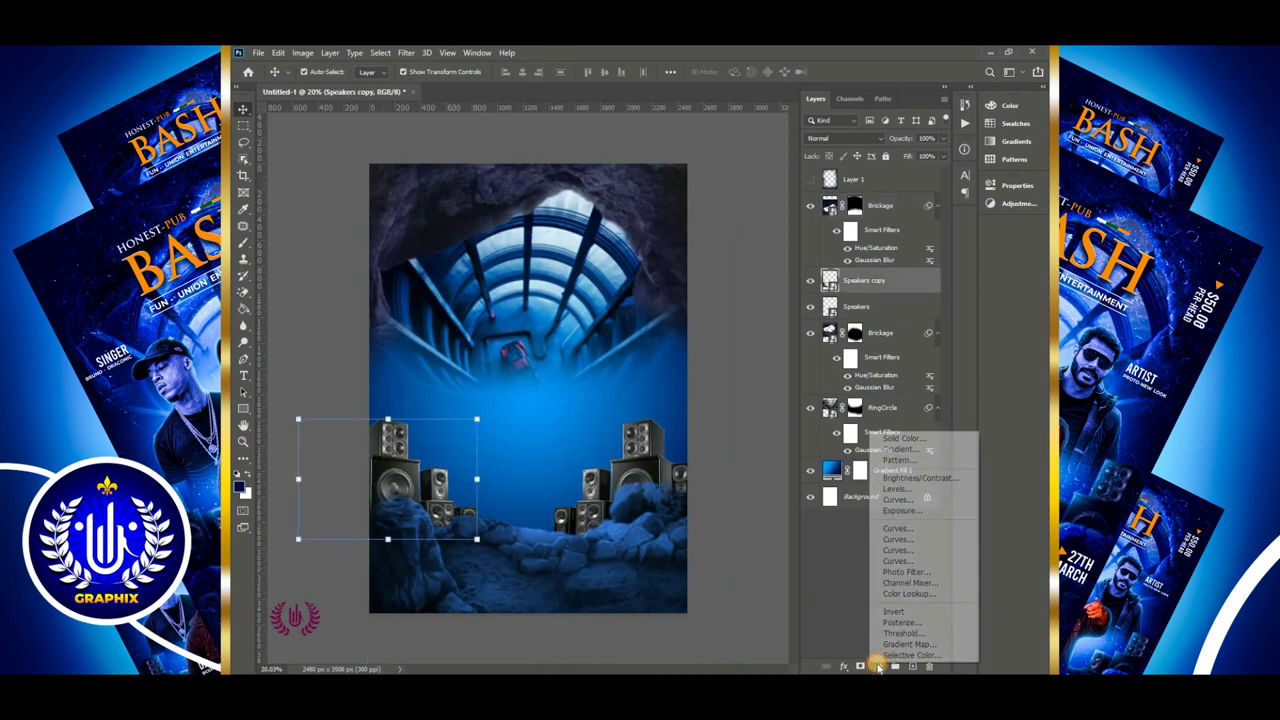
{"action": "left_click", "coordinate": [873, 489]}
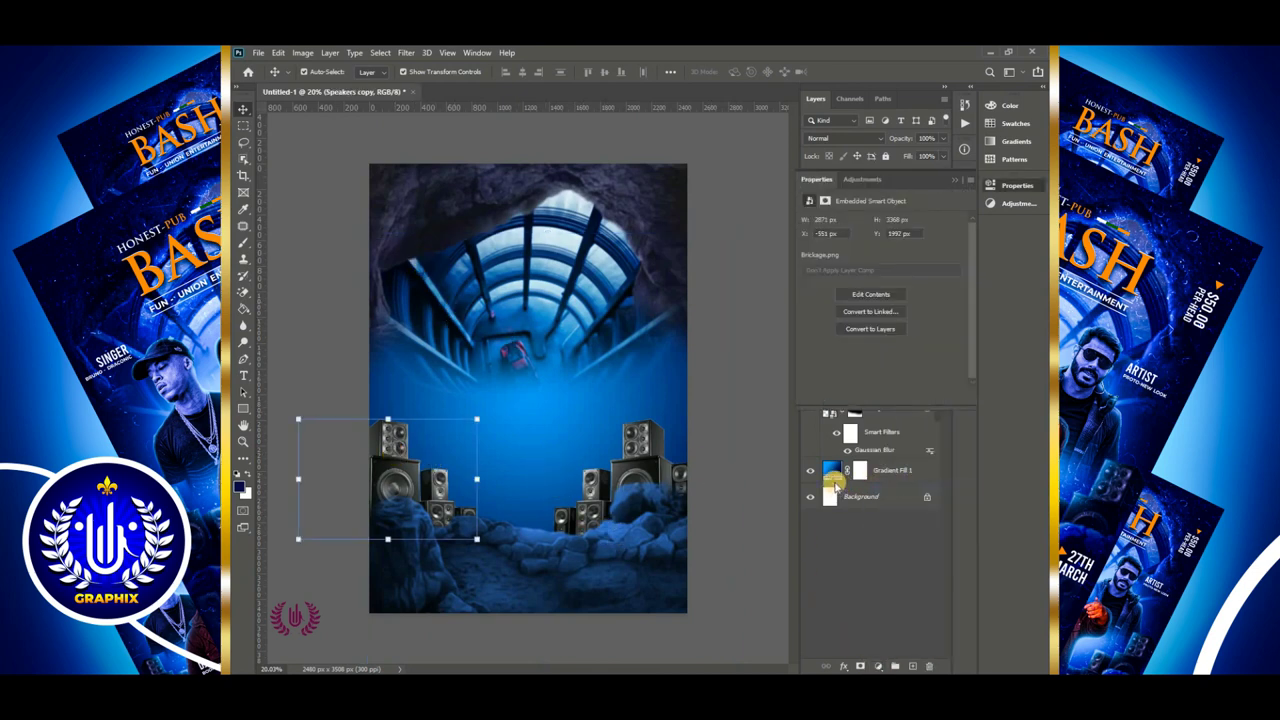
{"action": "left_click_drag", "start_coordinate": [900, 181], "coordinate": [710, 272]}
{"action": "left_click_drag", "start_coordinate": [637, 405], "coordinate": [719, 412]}
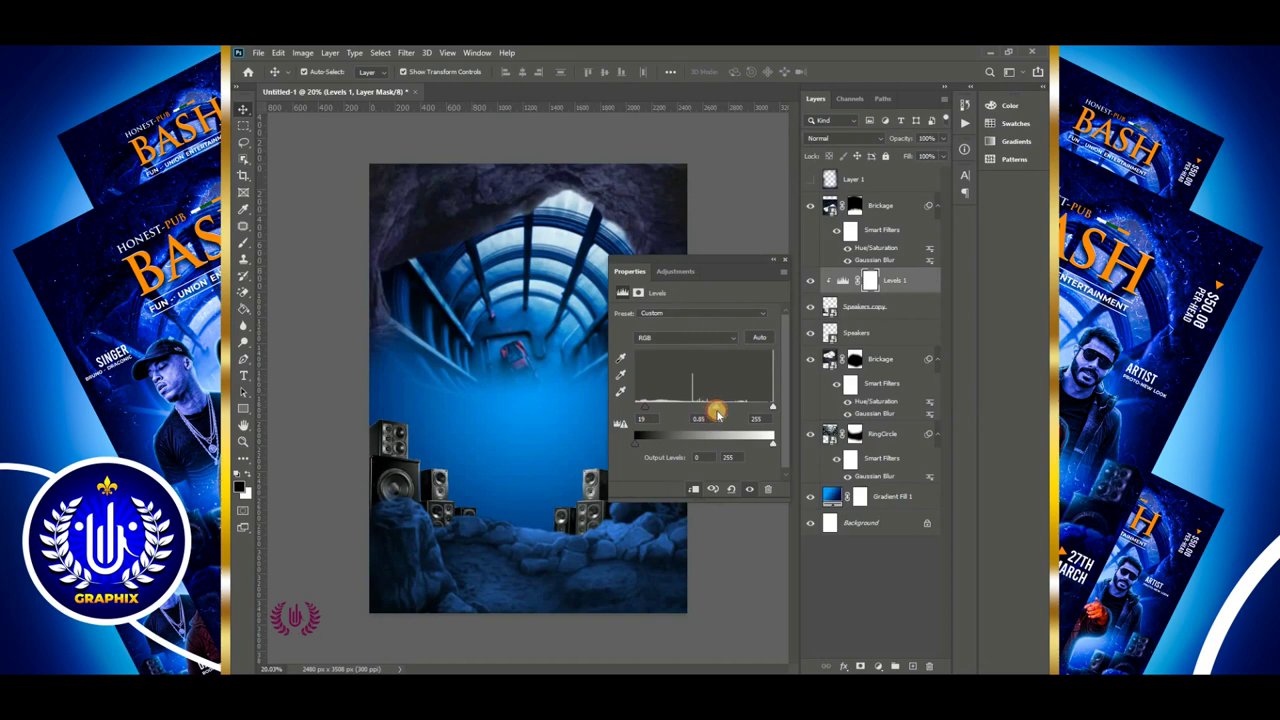
{"action": "left_click", "coordinate": [770, 260]}
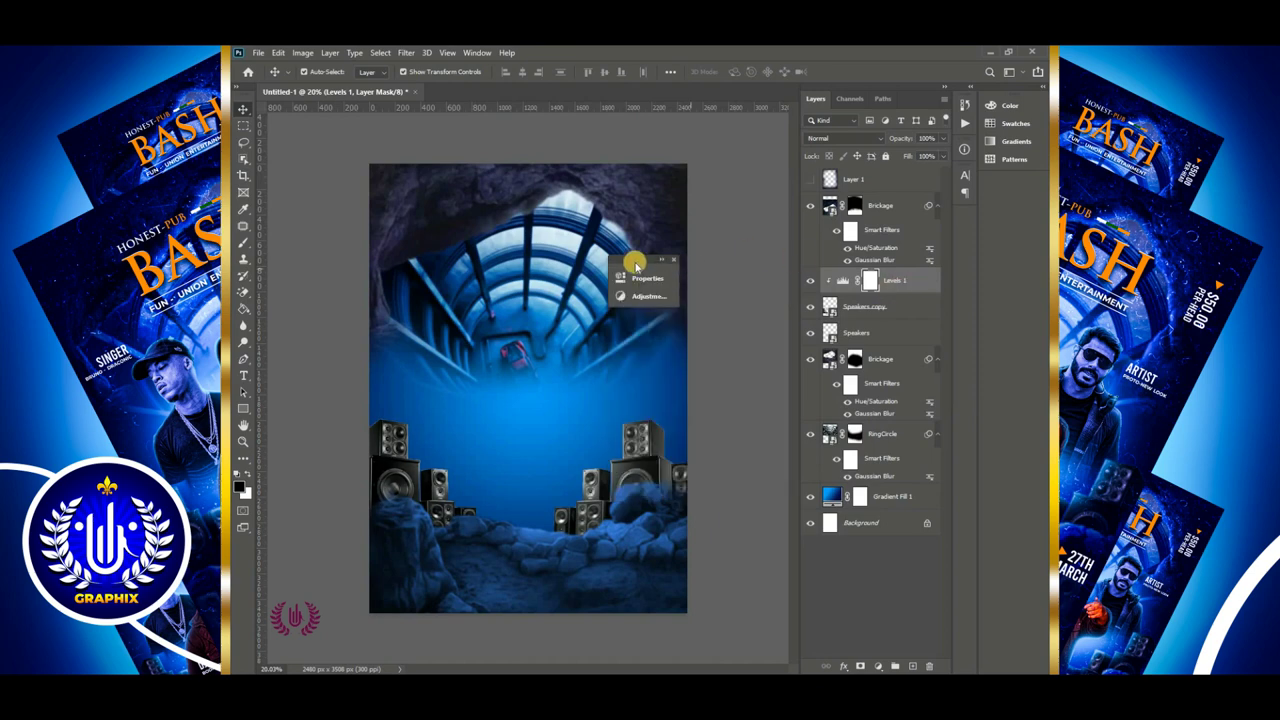
{"action": "left_click_drag", "start_coordinate": [635, 262], "coordinate": [880, 387]}
Add a second Levels adjustment clipped to the original Speakers layer to darken the right speakers
{"action": "left_click", "coordinate": [862, 333]}
{"action": "left_click", "coordinate": [878, 666]}
{"action": "left_click", "coordinate": [903, 487]}
{"action": "key", "text": "ctrl+alt+g"}
{"action": "left_click", "coordinate": [768, 300]}
{"action": "left_click_drag", "start_coordinate": [797, 527], "coordinate": [874, 514]}
{"action": "left_click", "coordinate": [934, 380]}
{"action": "left_click_drag", "start_coordinate": [805, 381], "coordinate": [749, 275]}
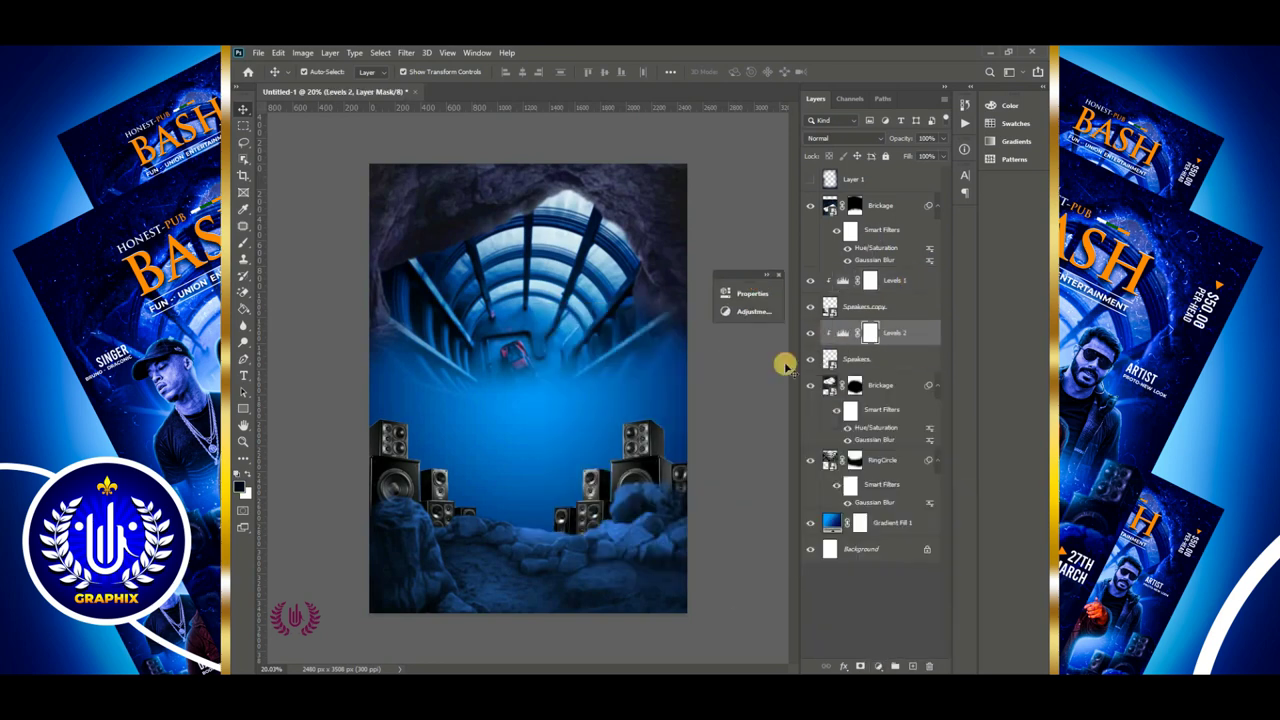
Scale the left Speakers copy down slightly, to about 43%, keeping it at the page's left edge
{"action": "left_click", "coordinate": [903, 303]}
{"action": "left_click_drag", "start_coordinate": [477, 418], "coordinate": [471, 427]}
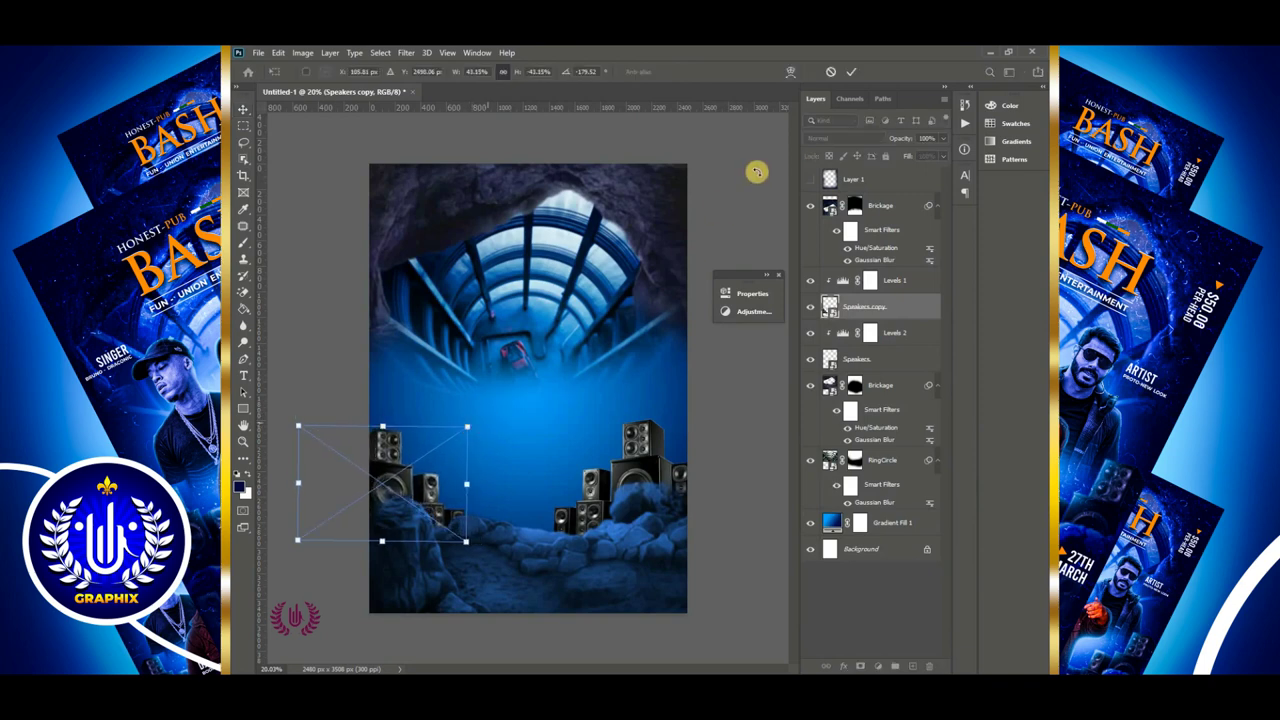
{"action": "left_click", "coordinate": [851, 71]}
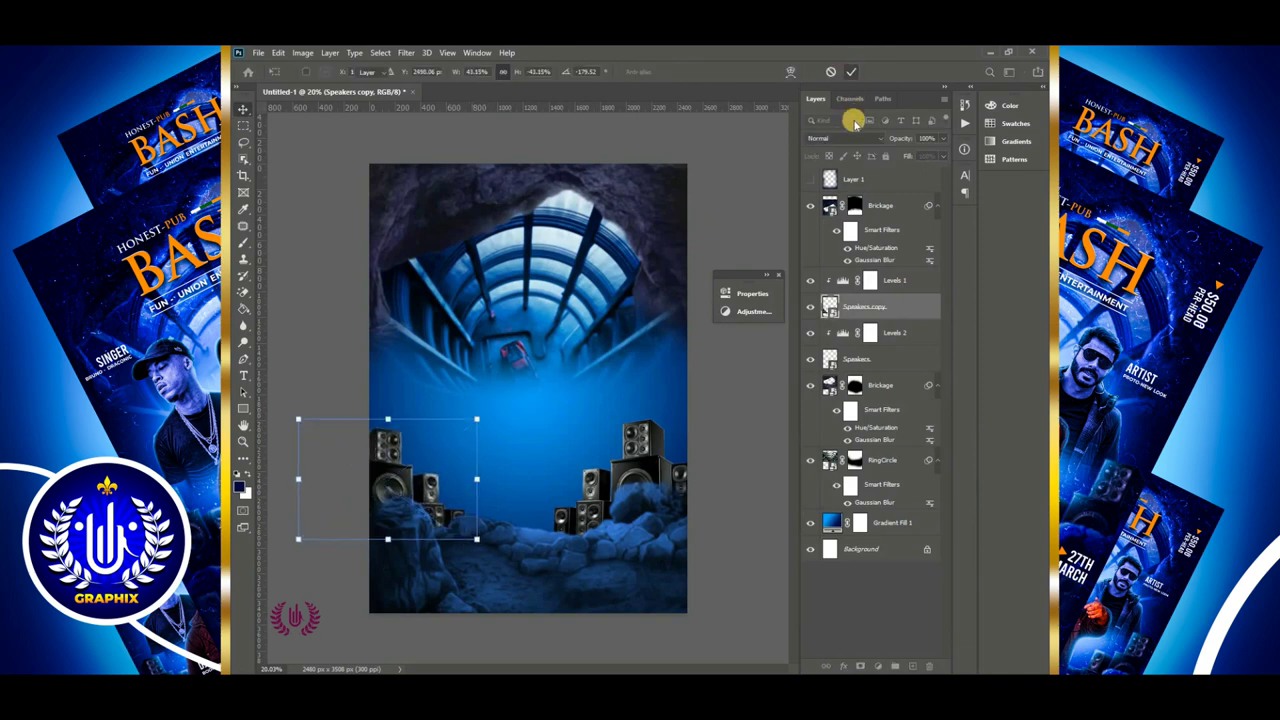
Apply a Gaussian Blur with a 5 px radius to Speakers copy and copy the smart filter to the Speakers layer
{"action": "left_click", "coordinate": [406, 52]}
{"action": "mouse_move", "coordinate": [431, 197]}
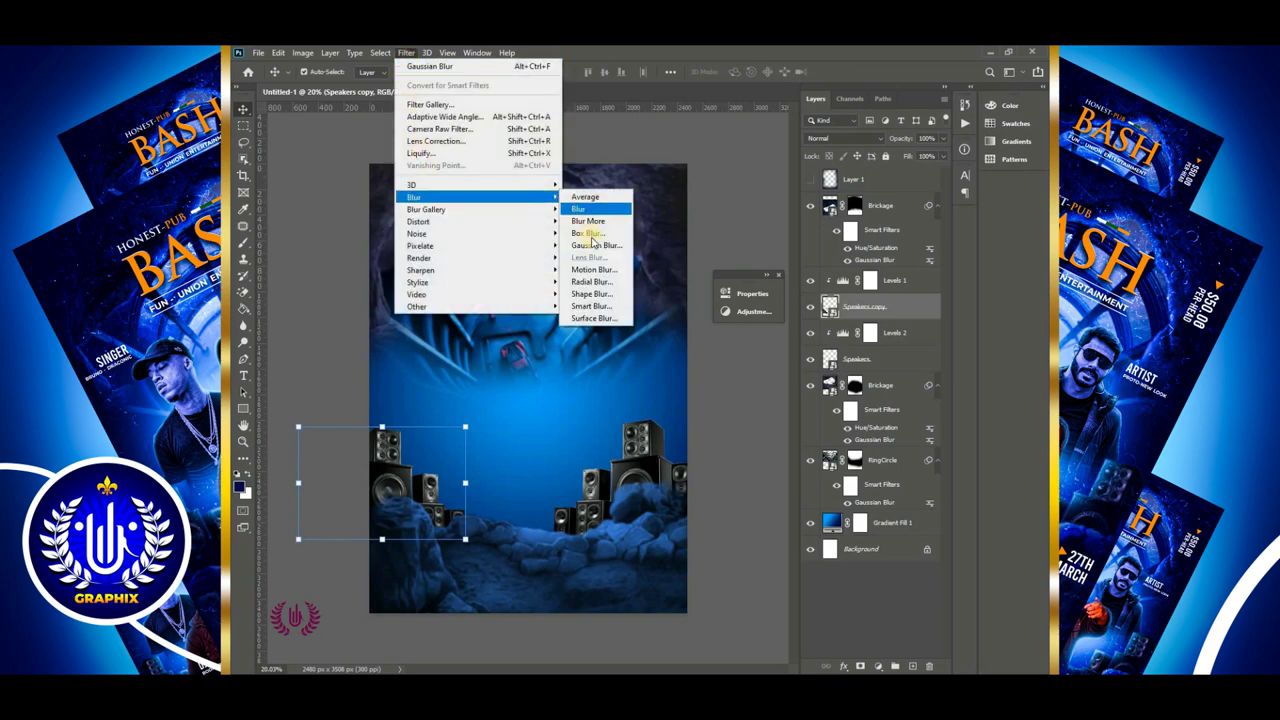
{"action": "left_click", "coordinate": [595, 245]}
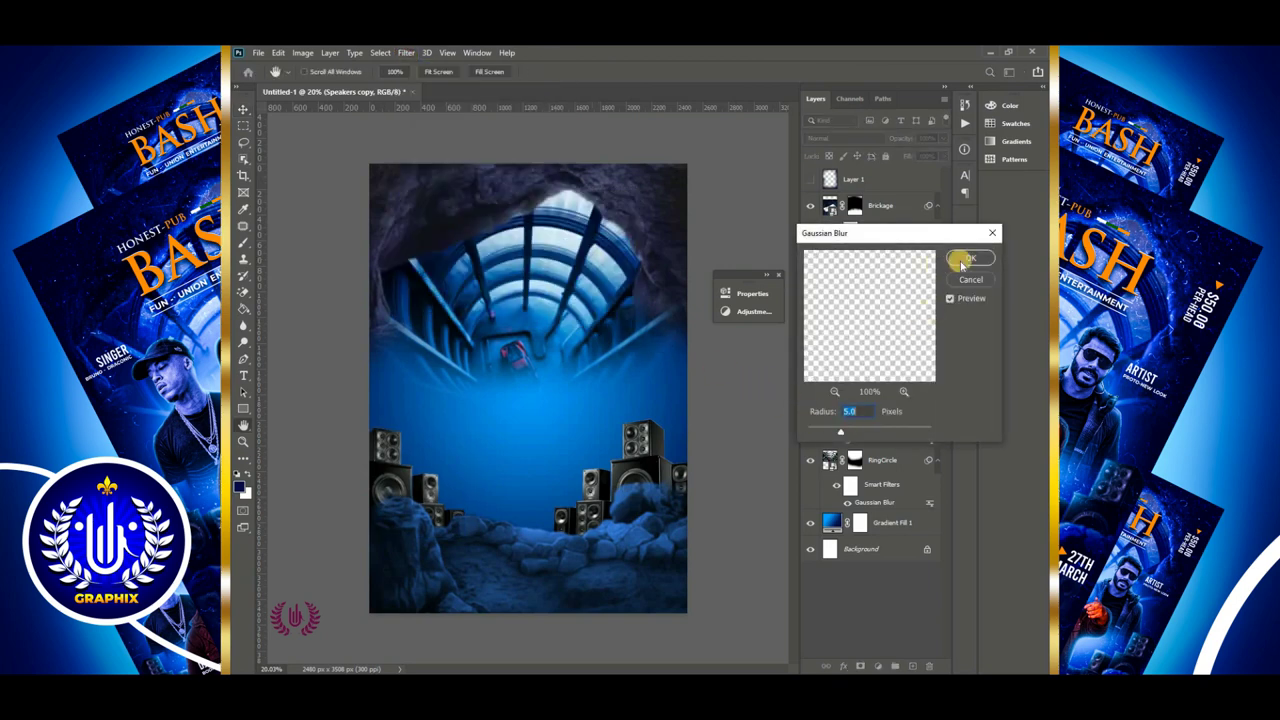
{"action": "left_click", "coordinate": [962, 264]}
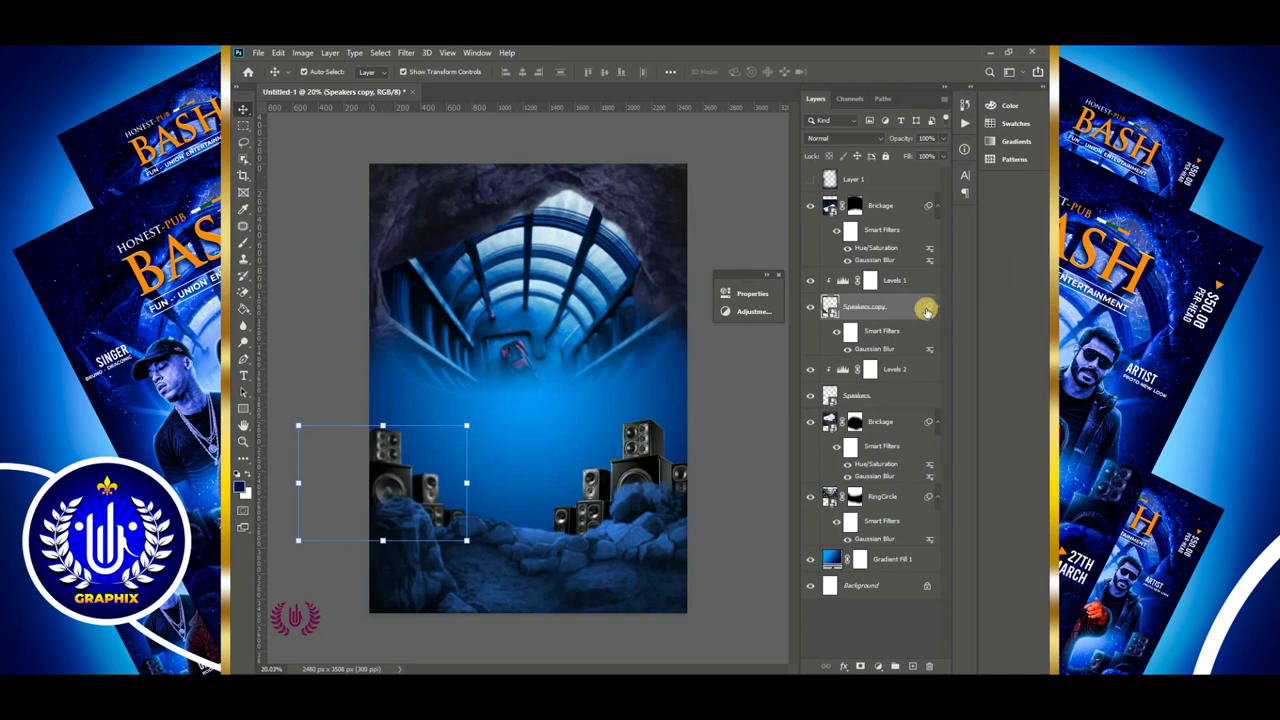
{"action": "left_click_drag", "start_coordinate": [926, 311], "coordinate": [916, 383]}
{"action": "left_click", "coordinate": [902, 401]}
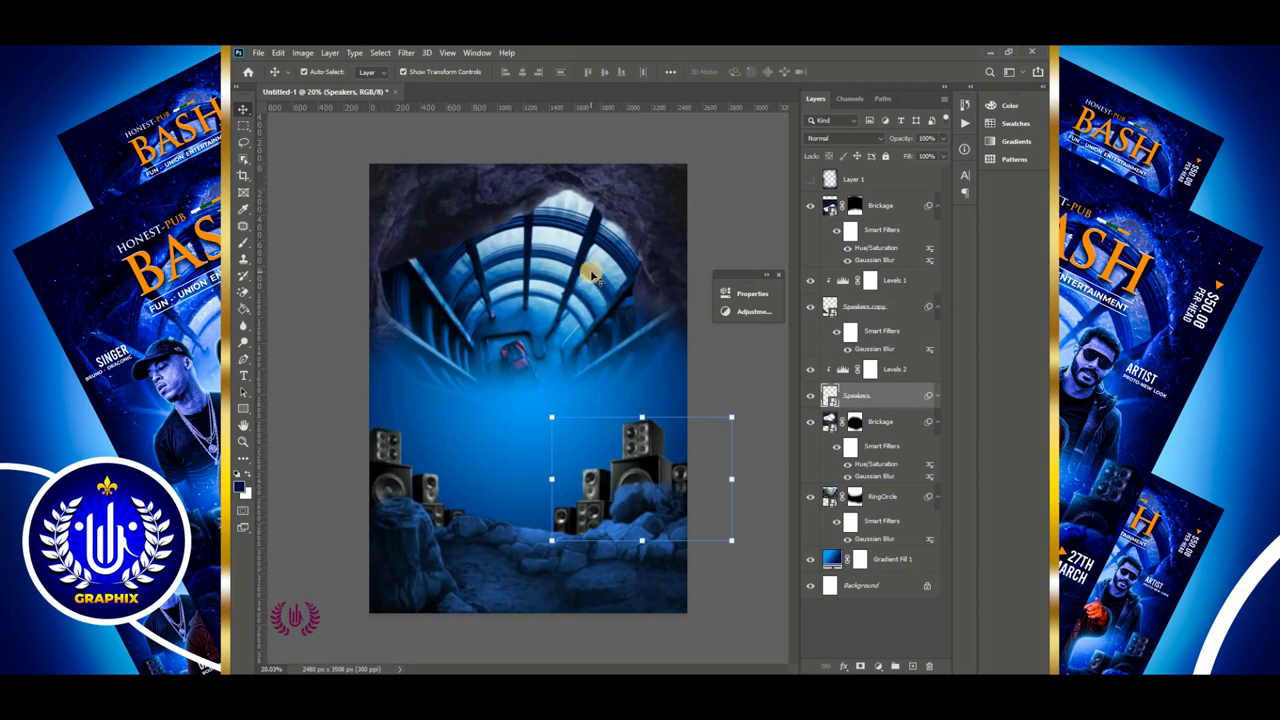
Show the vignette on Layer 1 again and lower its opacity to 70%
{"action": "left_click", "coordinate": [810, 181]}
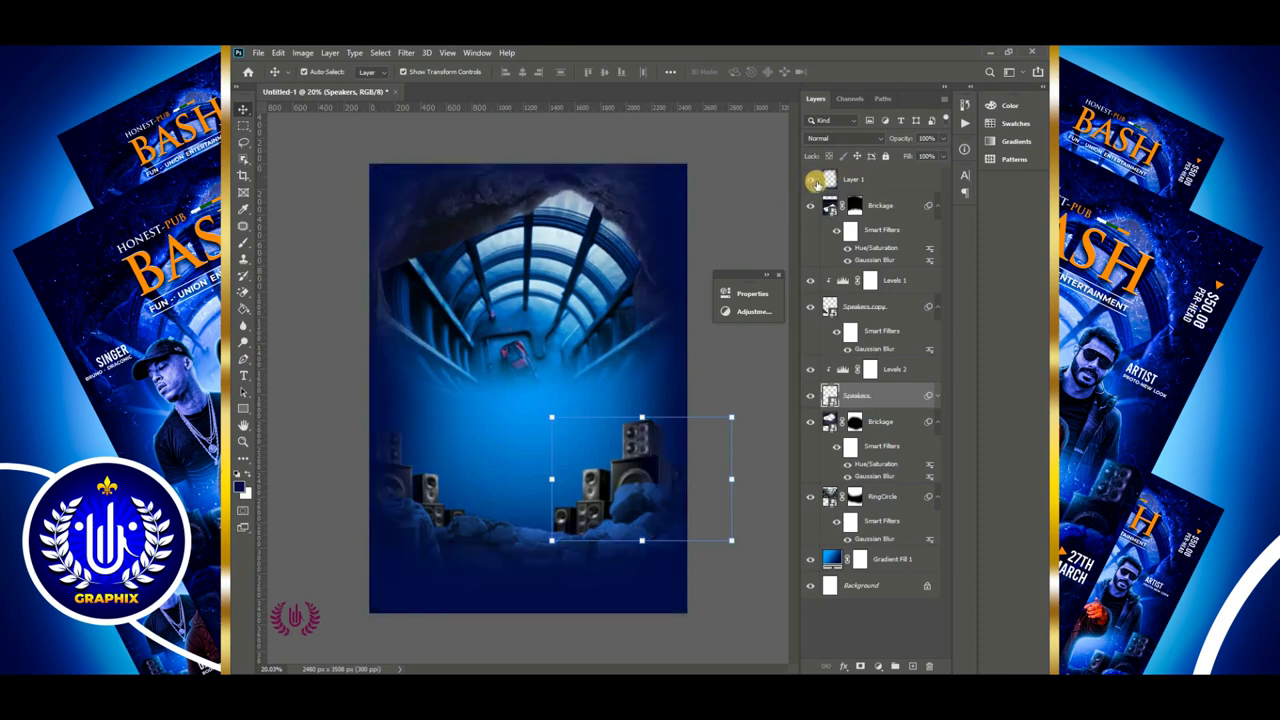
{"action": "left_click", "coordinate": [886, 178]}
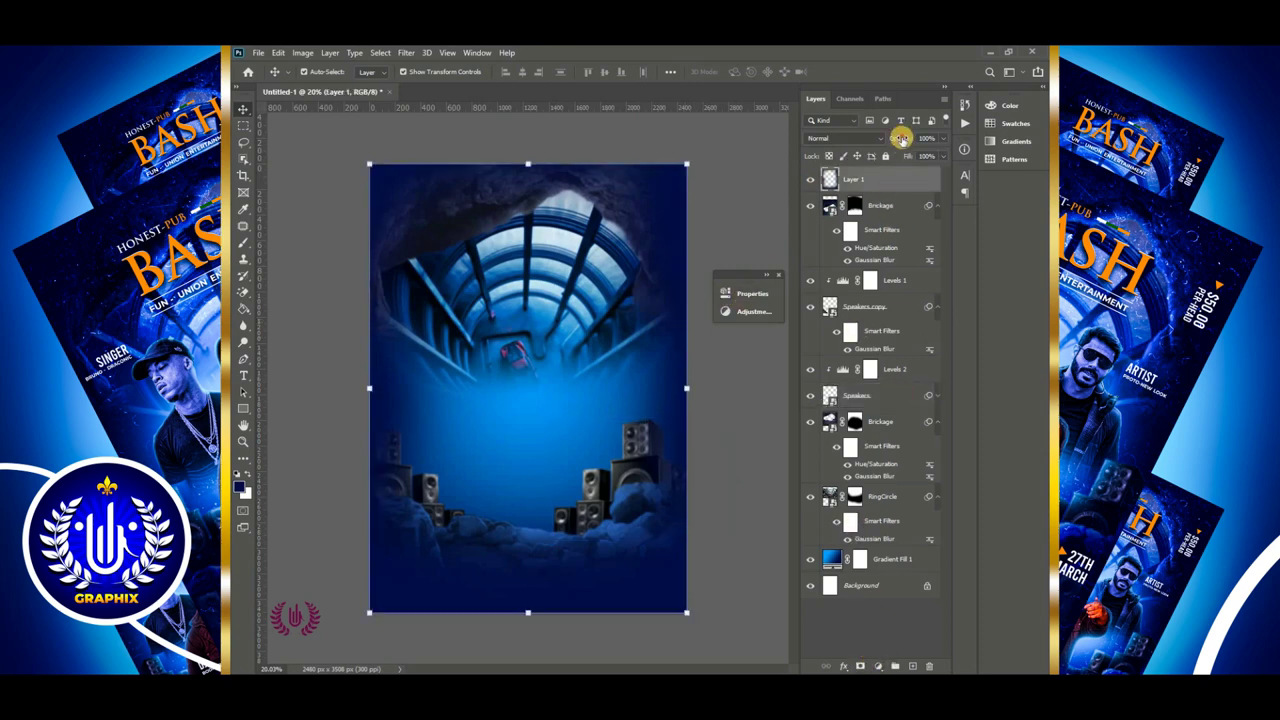
{"action": "left_click_drag", "start_coordinate": [922, 140], "coordinate": [868, 138]}
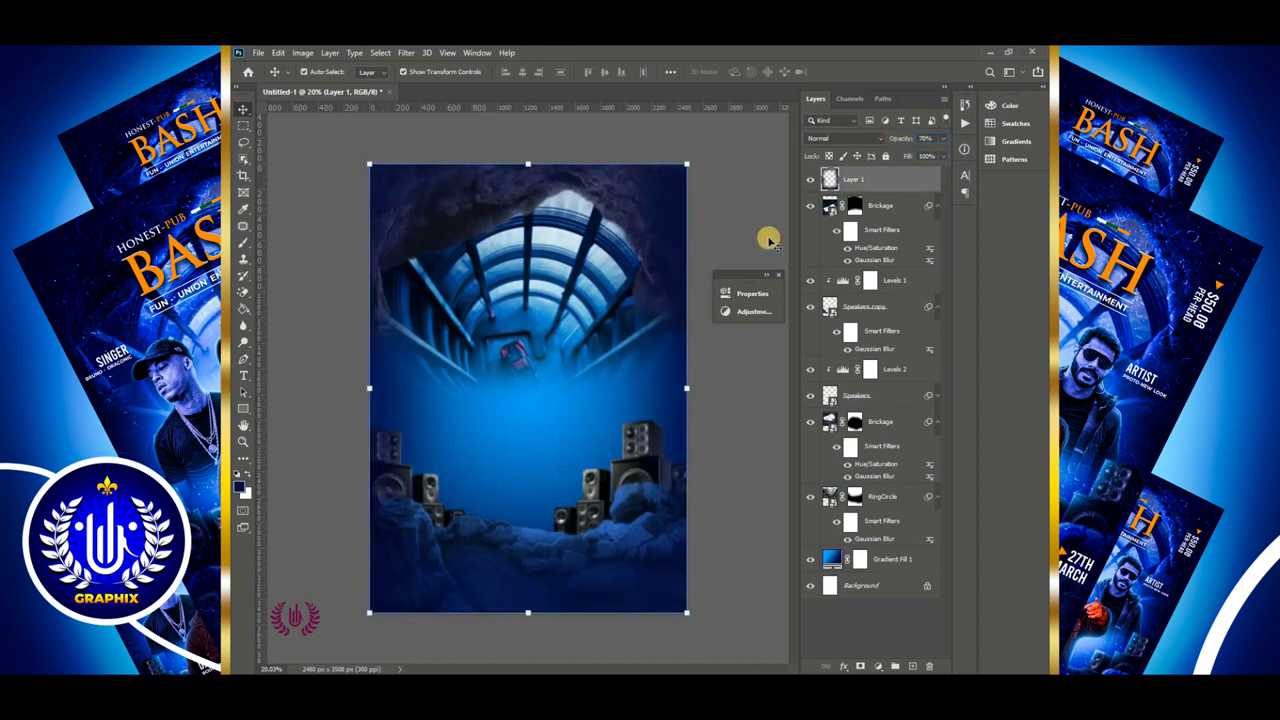
{"action": "left_click", "coordinate": [727, 230]}
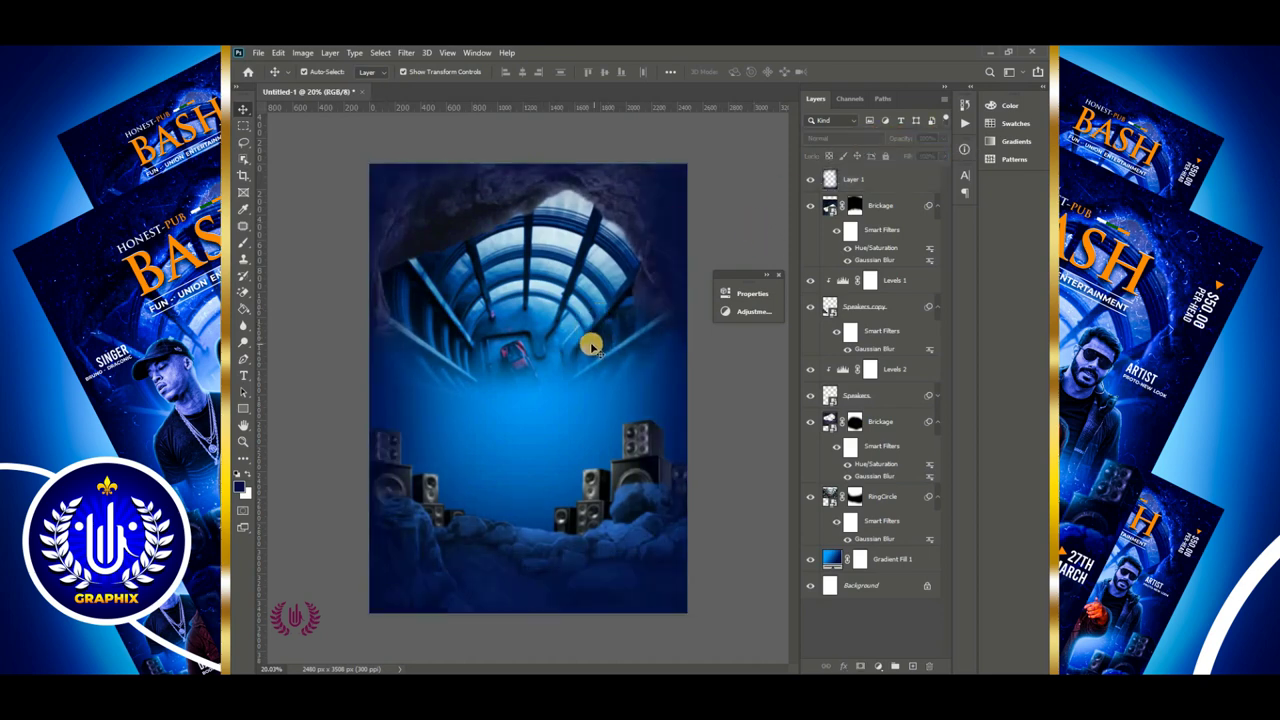
{"action": "left_click", "coordinate": [860, 184]}
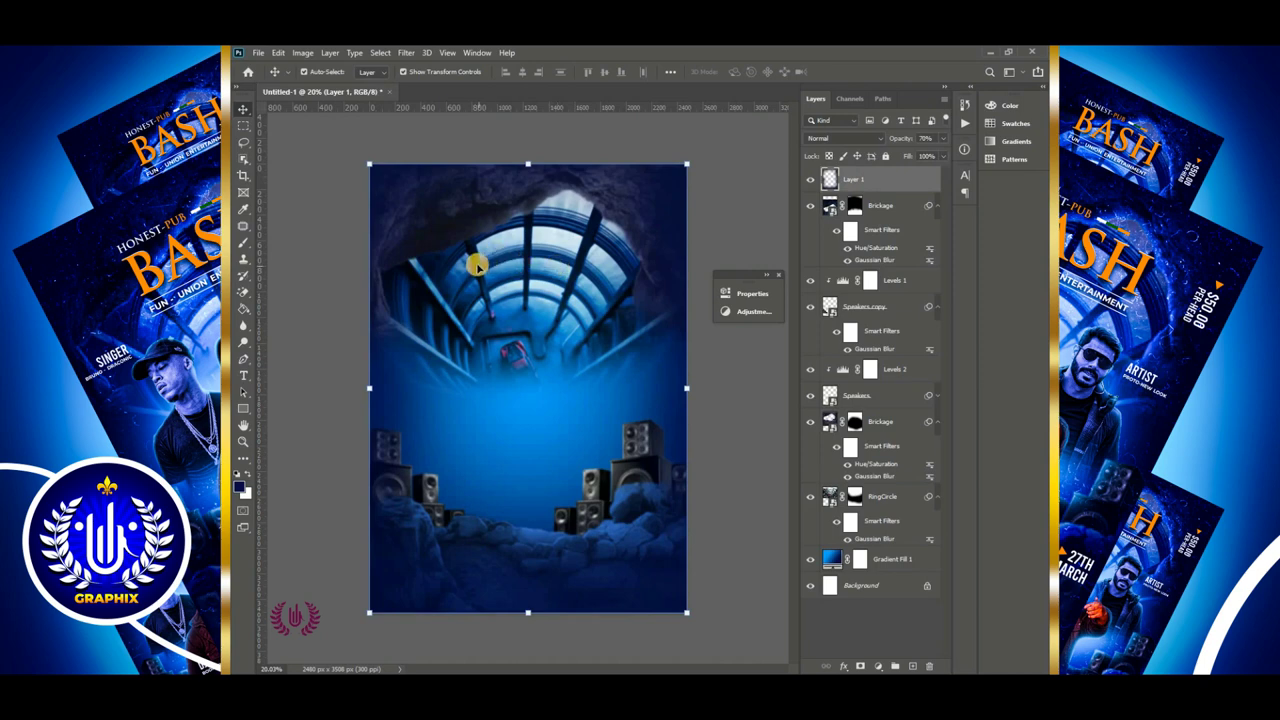
Place the Partyman1 image from the STOCK folder as an embedded object above Layer 1
{"action": "left_click", "coordinate": [258, 53]}
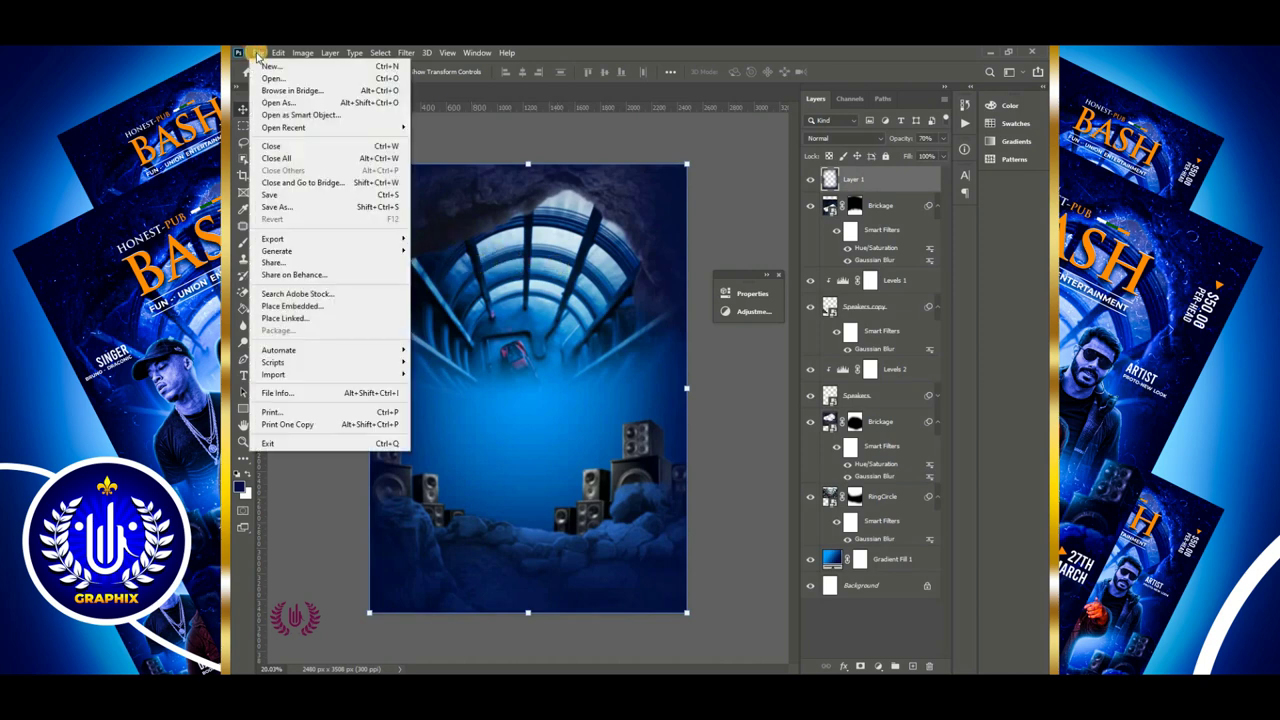
{"action": "left_click", "coordinate": [323, 305]}
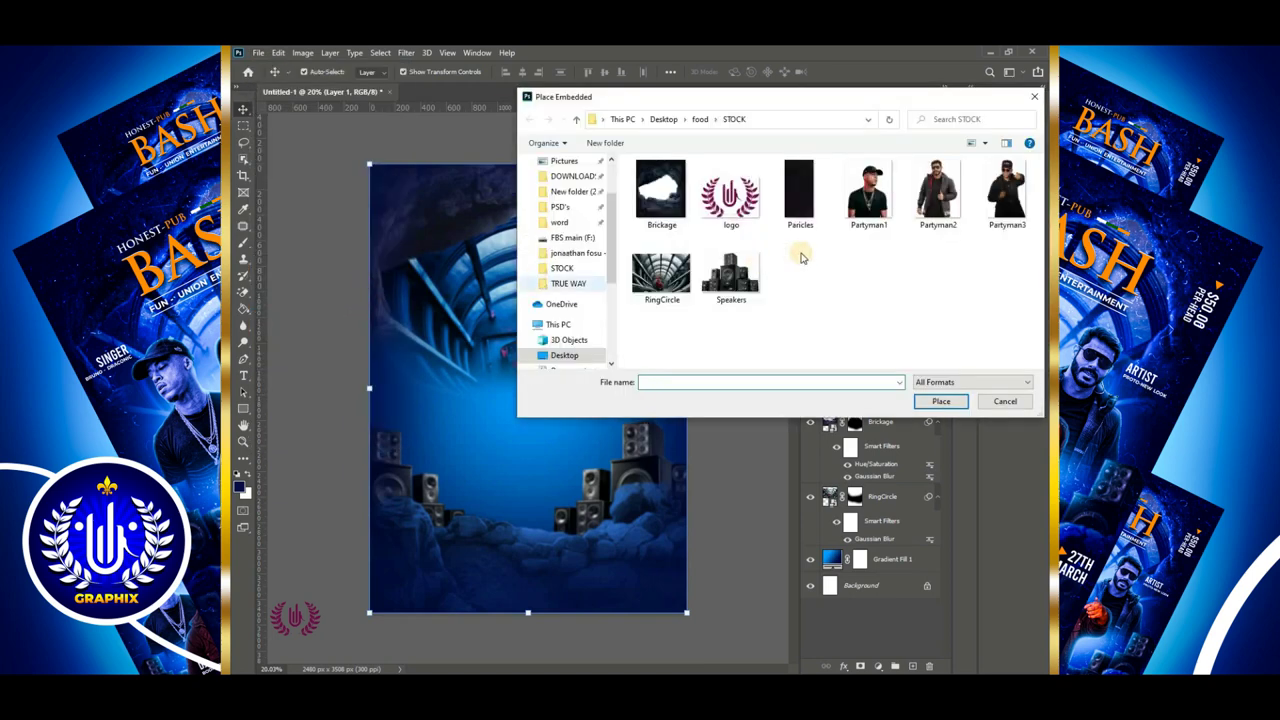
{"action": "left_click", "coordinate": [869, 202]}
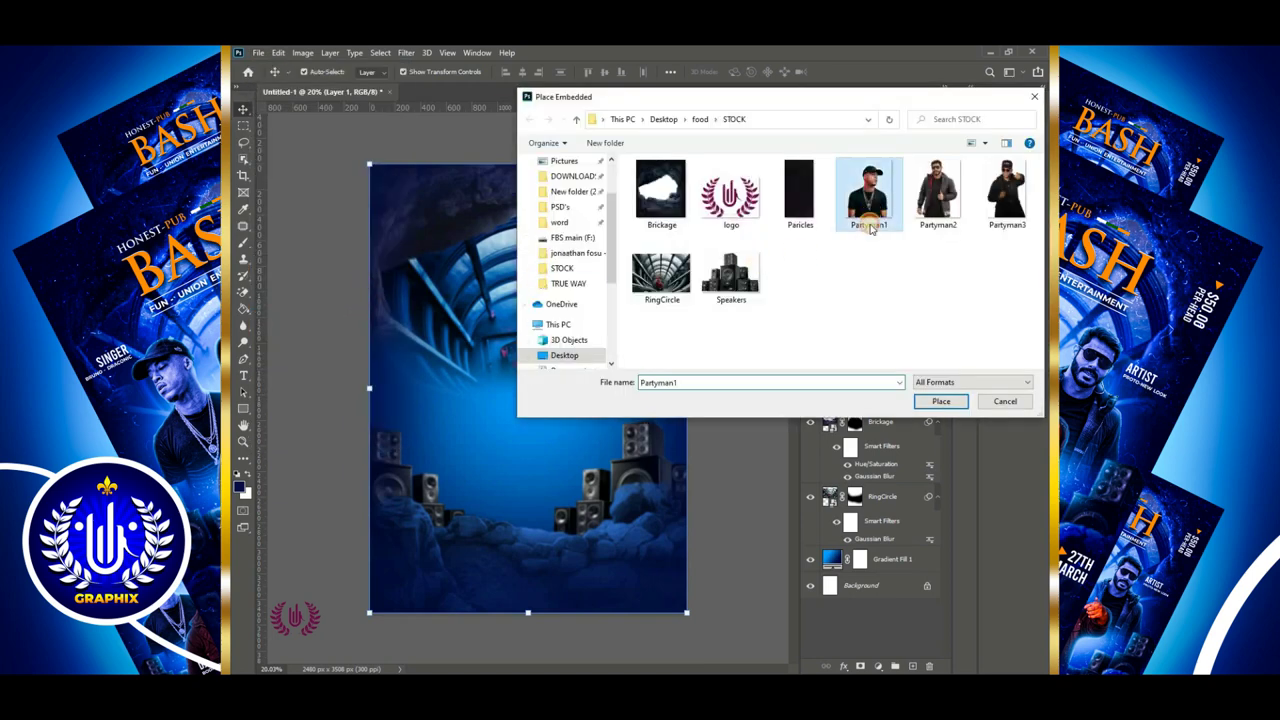
{"action": "left_click", "coordinate": [940, 401]}
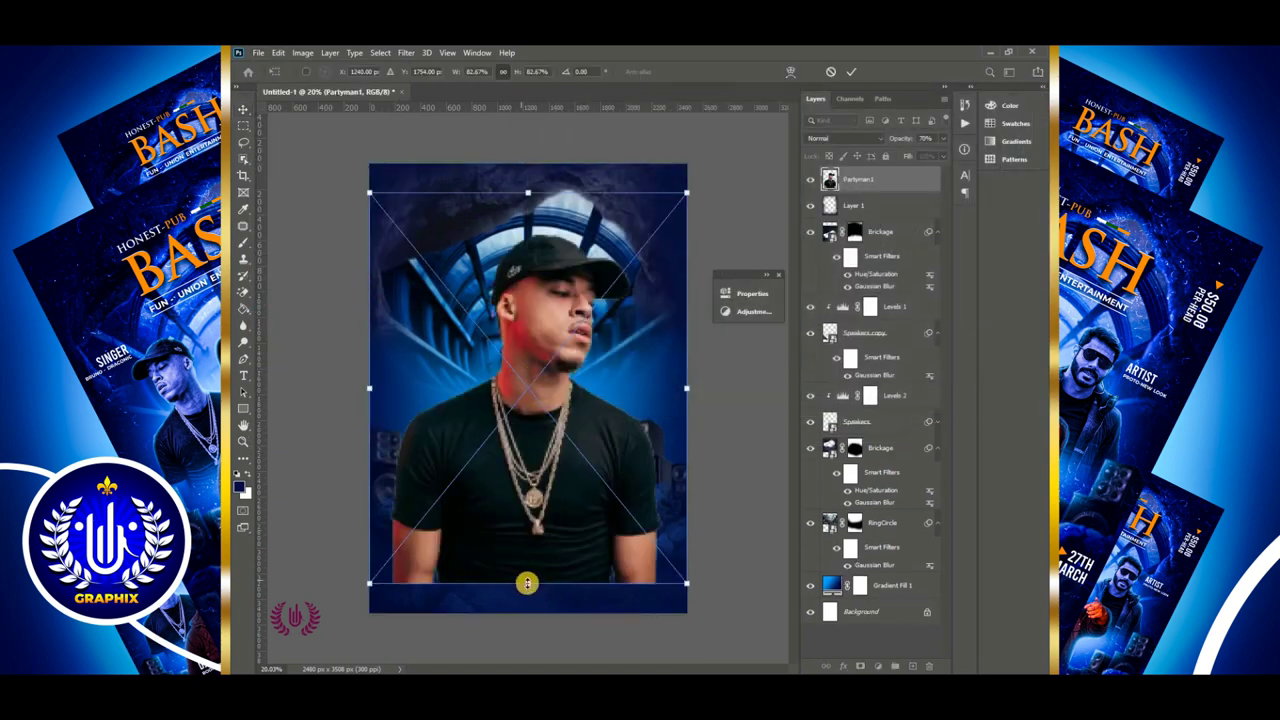
Shrink Partyman1, flip him horizontally and position him left of the page centre, over the lower part of the tunnel
{"action": "left_click_drag", "start_coordinate": [527, 583], "coordinate": [527, 400]}
{"action": "left_click_drag", "start_coordinate": [534, 310], "coordinate": [517, 383]}
{"action": "right_click", "coordinate": [517, 383]}
{"action": "left_click", "coordinate": [530, 521]}
{"action": "left_click_drag", "start_coordinate": [600, 488], "coordinate": [545, 431]}
{"action": "key", "text": "Return"}
{"action": "left_click_drag", "start_coordinate": [487, 388], "coordinate": [471, 391]}
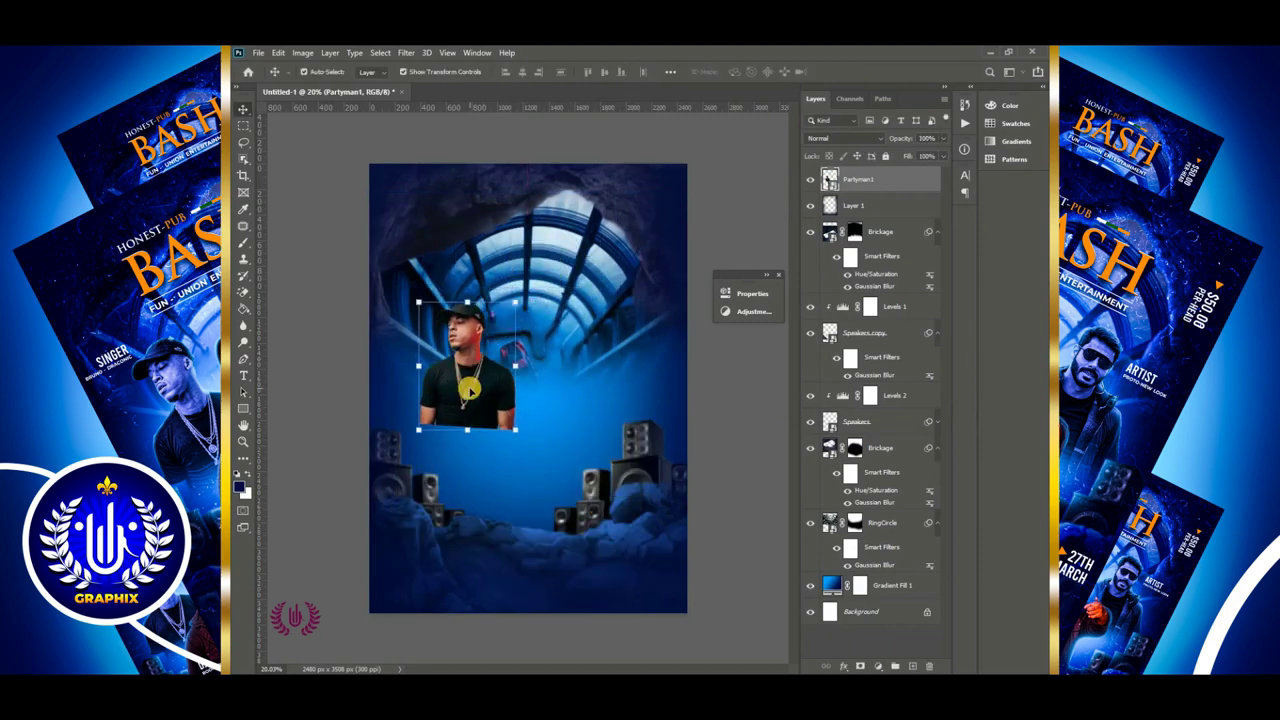
Add a layer mask to Partyman1 and brush out his lower body so it fades into the background
{"action": "left_click", "coordinate": [860, 666]}
{"action": "key", "text": "b"}
{"action": "left_click_drag", "start_coordinate": [528, 420], "coordinate": [374, 416]}
{"action": "key", "text": "v"}
Place the Partyman2 image from the STOCK folder, scale it down and position it right of the page centre
{"action": "left_click", "coordinate": [258, 53]}
{"action": "left_click", "coordinate": [290, 312]}
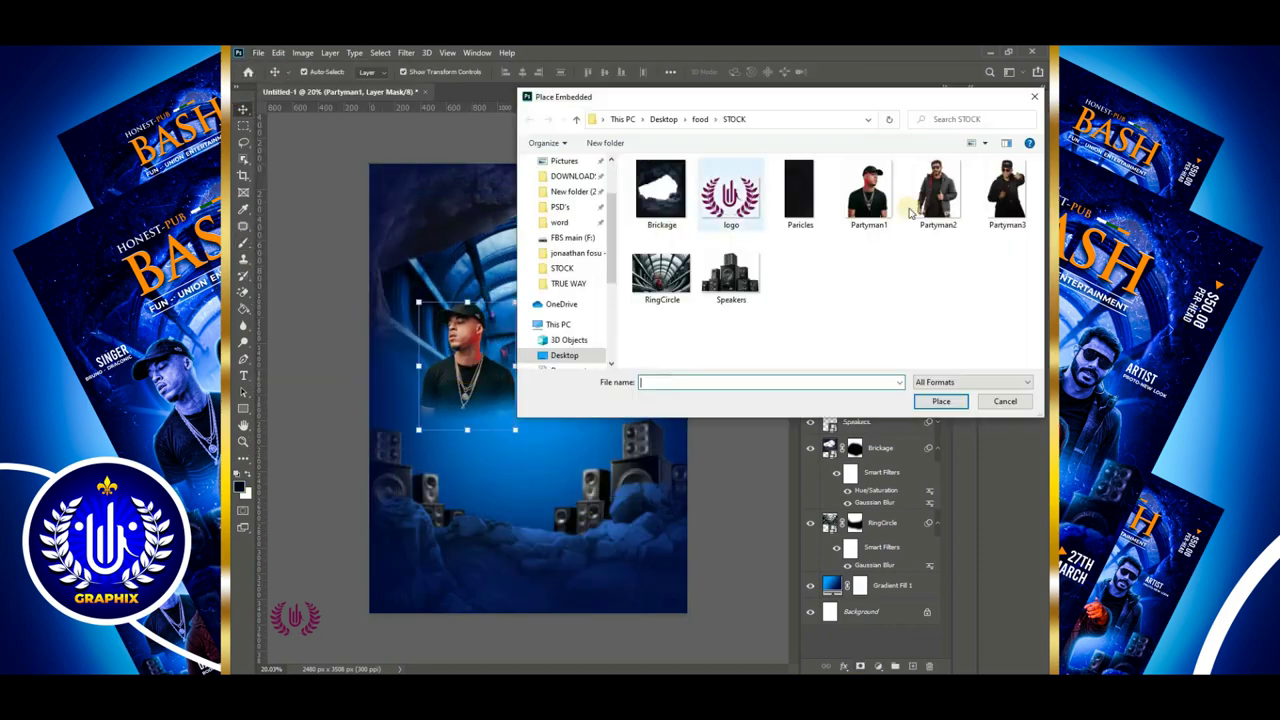
{"action": "left_click", "coordinate": [938, 192]}
{"action": "left_click", "coordinate": [940, 401]}
{"action": "left_click_drag", "start_coordinate": [687, 388], "coordinate": [563, 397]}
{"action": "left_click_drag", "start_coordinate": [452, 386], "coordinate": [549, 400]}
{"action": "left_click", "coordinate": [849, 72]}
Mask Partyman2 with a soft fade over his lower body and adjust his position opposite Partyman1
{"action": "mouse_move", "coordinate": [466, 526]}
{"action": "left_mouse_down"}
{"action": "mouse_move", "coordinate": [512, 478]}
{"action": "mouse_move", "coordinate": [626, 442]}
{"action": "left_mouse_up"}
{"action": "left_click", "coordinate": [860, 666]}
{"action": "key", "text": "b"}
{"action": "key", "text": "v"}
{"action": "left_click_drag", "start_coordinate": [572, 352], "coordinate": [592, 357]}
Place the Partyman3 image from the STOCK folder, scaled down and centred in front of the other two men
{"action": "left_click", "coordinate": [258, 53]}
{"action": "left_click", "coordinate": [290, 312]}
{"action": "left_click", "coordinate": [1011, 188]}
{"action": "left_click", "coordinate": [940, 401]}
{"action": "left_click_drag", "start_coordinate": [527, 460], "coordinate": [528, 563]}
{"action": "left_click", "coordinate": [851, 71]}
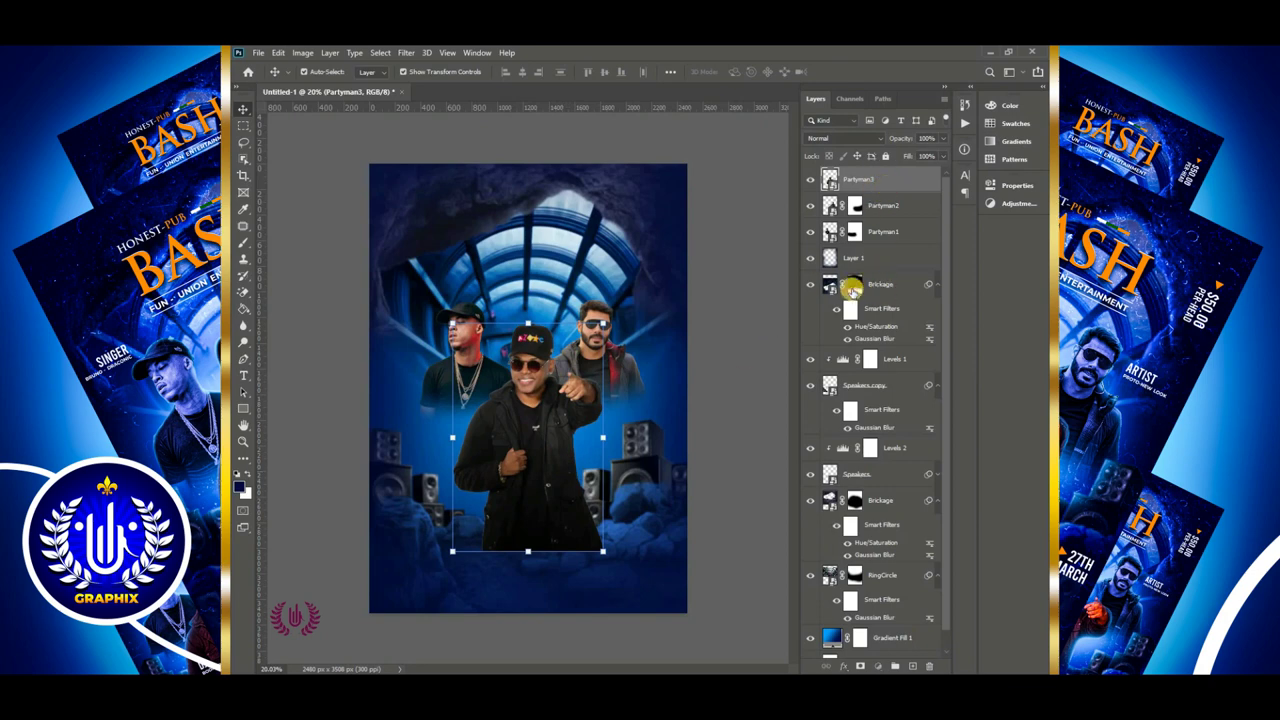
Identify the foreground rocks by toggling the upper Brickage layer, and move Partyman3 directly beneath it
{"action": "left_click", "coordinate": [846, 285]}
{"action": "left_click", "coordinate": [810, 284]}
{"action": "left_click", "coordinate": [810, 284]}
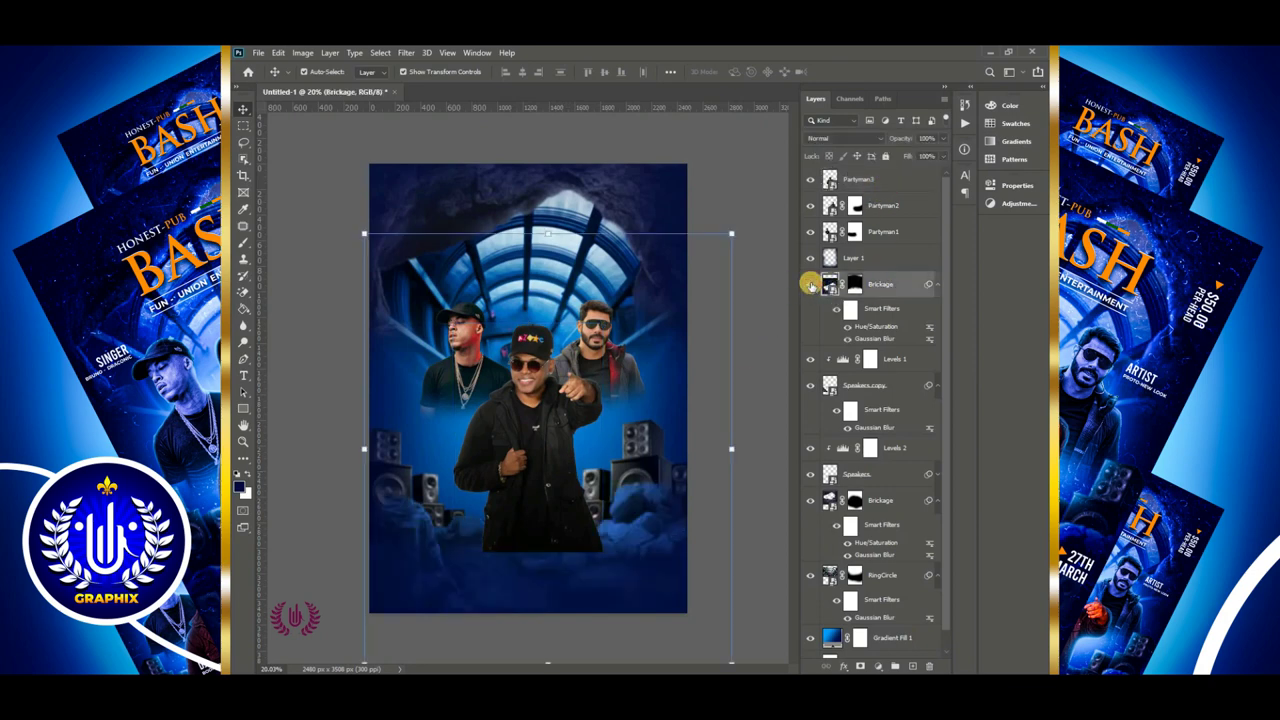
{"action": "left_click", "coordinate": [892, 188]}
{"action": "left_click_drag", "start_coordinate": [892, 188], "coordinate": [870, 332]}
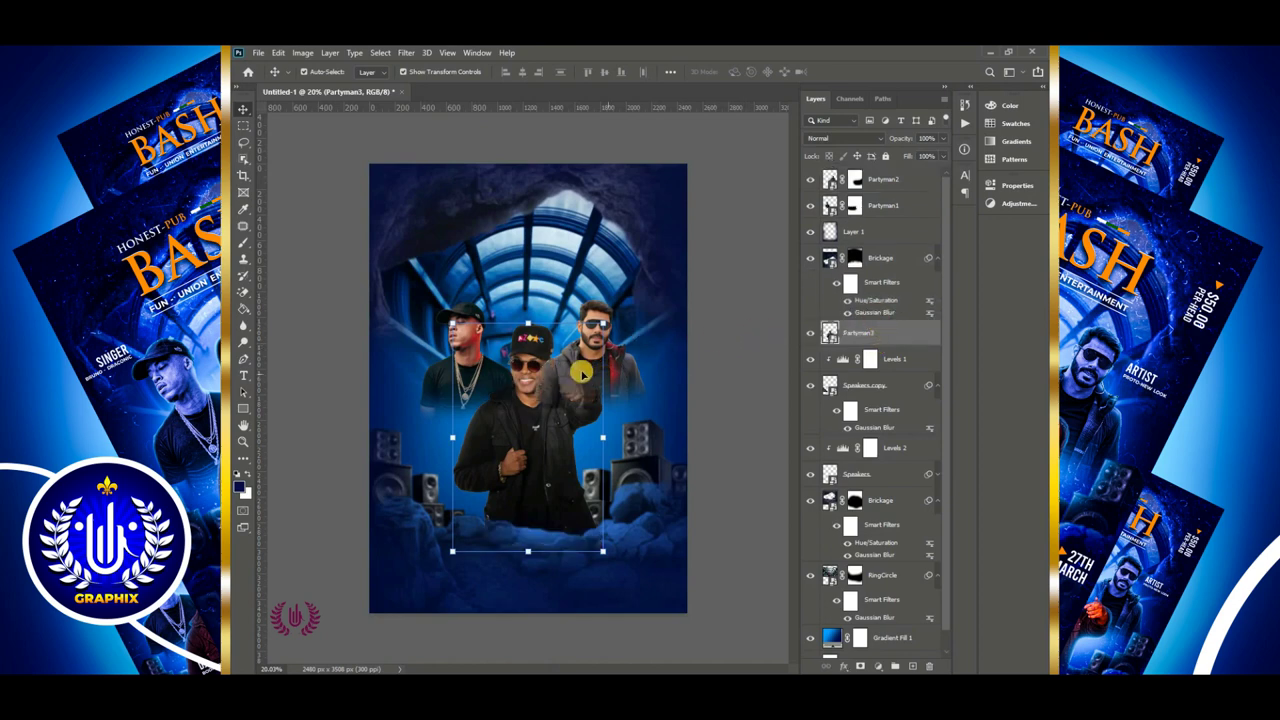
Move the Partyman2 and Partyman1 layers together below Partyman3, directly above Levels 1
{"action": "left_click", "coordinate": [885, 179]}
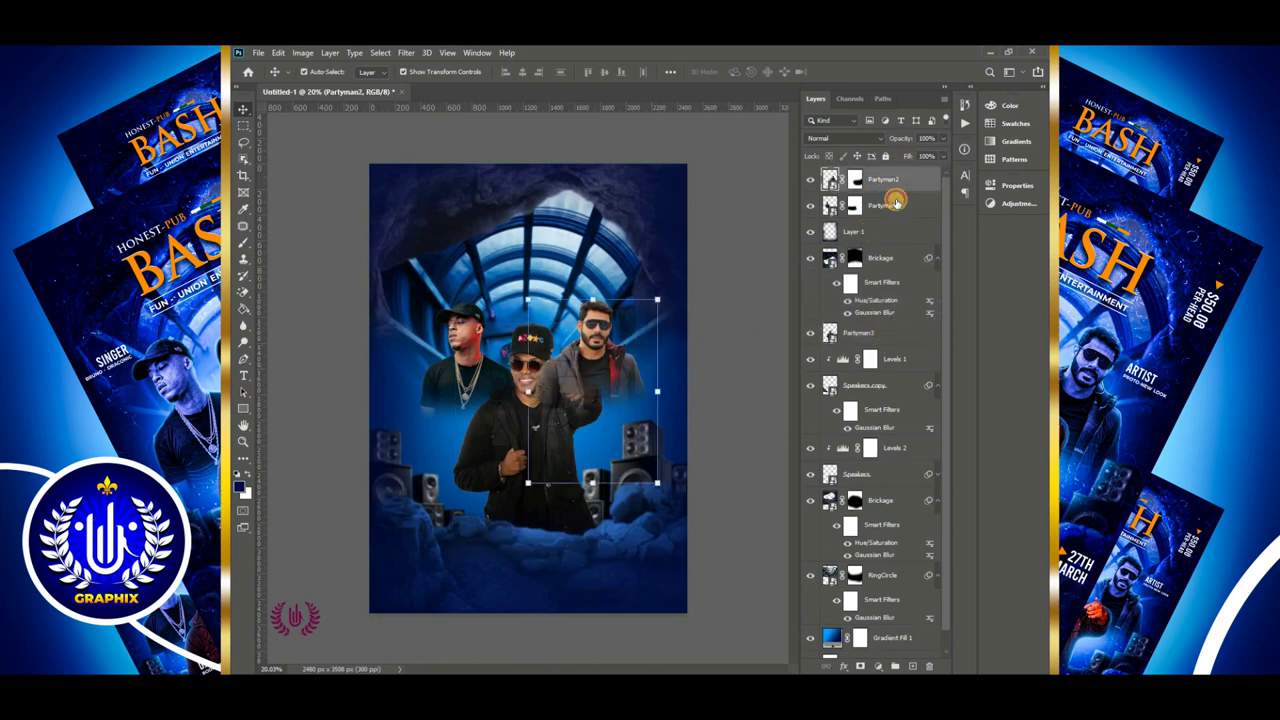
{"action": "left_click", "coordinate": [895, 203], "text": "shift"}
{"action": "left_click_drag", "start_coordinate": [903, 200], "coordinate": [872, 348]}
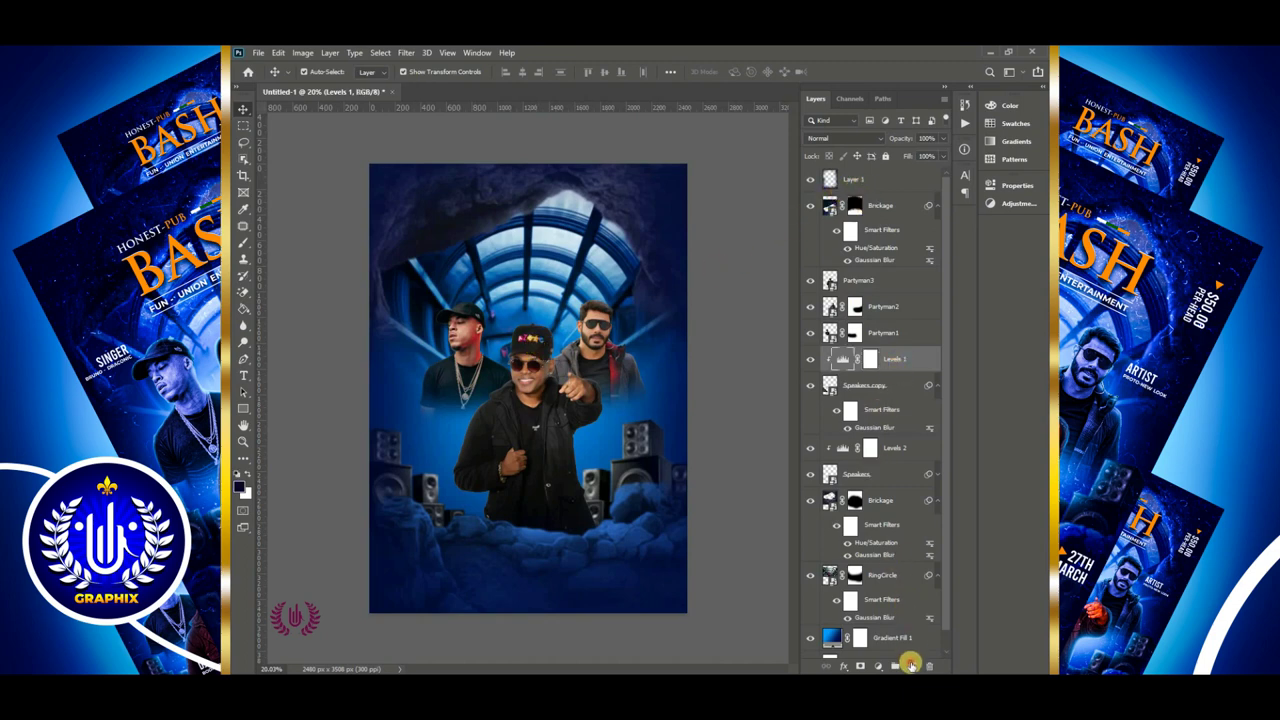
Add a layer directly above Levels 1 and paint a large soft #00c0ff glow behind the three men with the Brush
{"action": "left_click", "coordinate": [912, 666]}
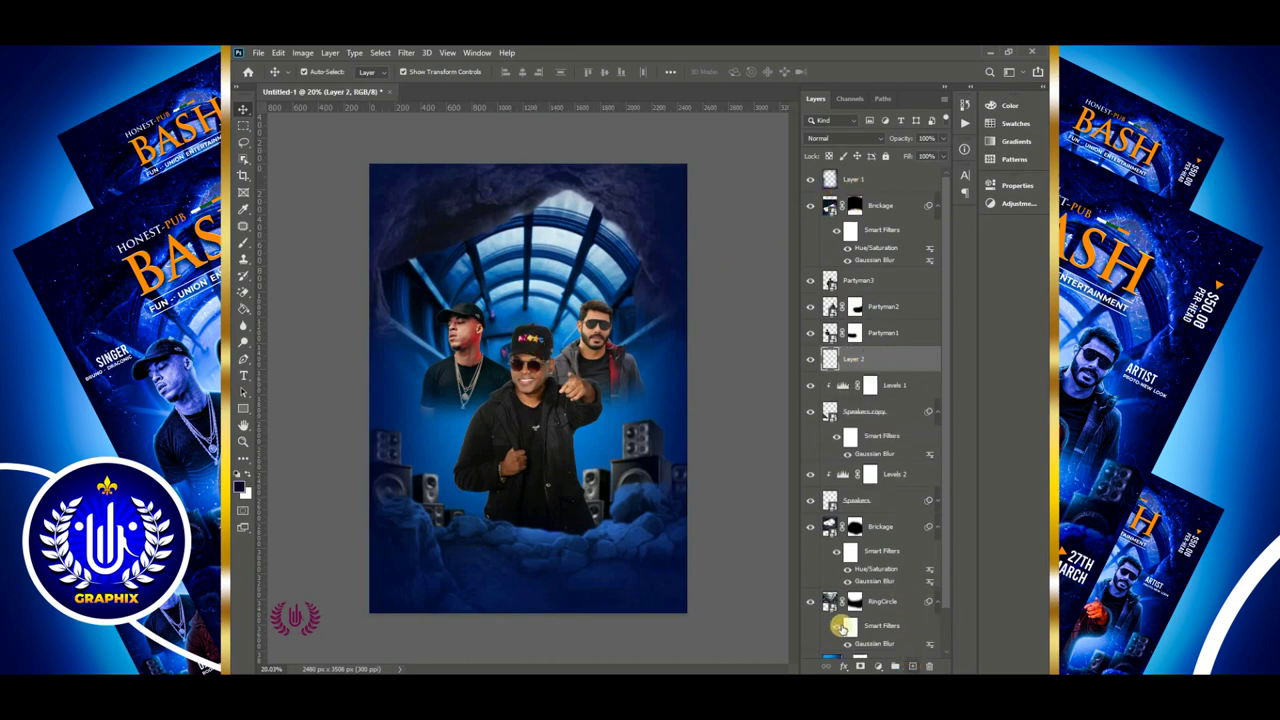
{"action": "left_click", "coordinate": [242, 245]}
{"action": "left_click", "coordinate": [290, 243]}
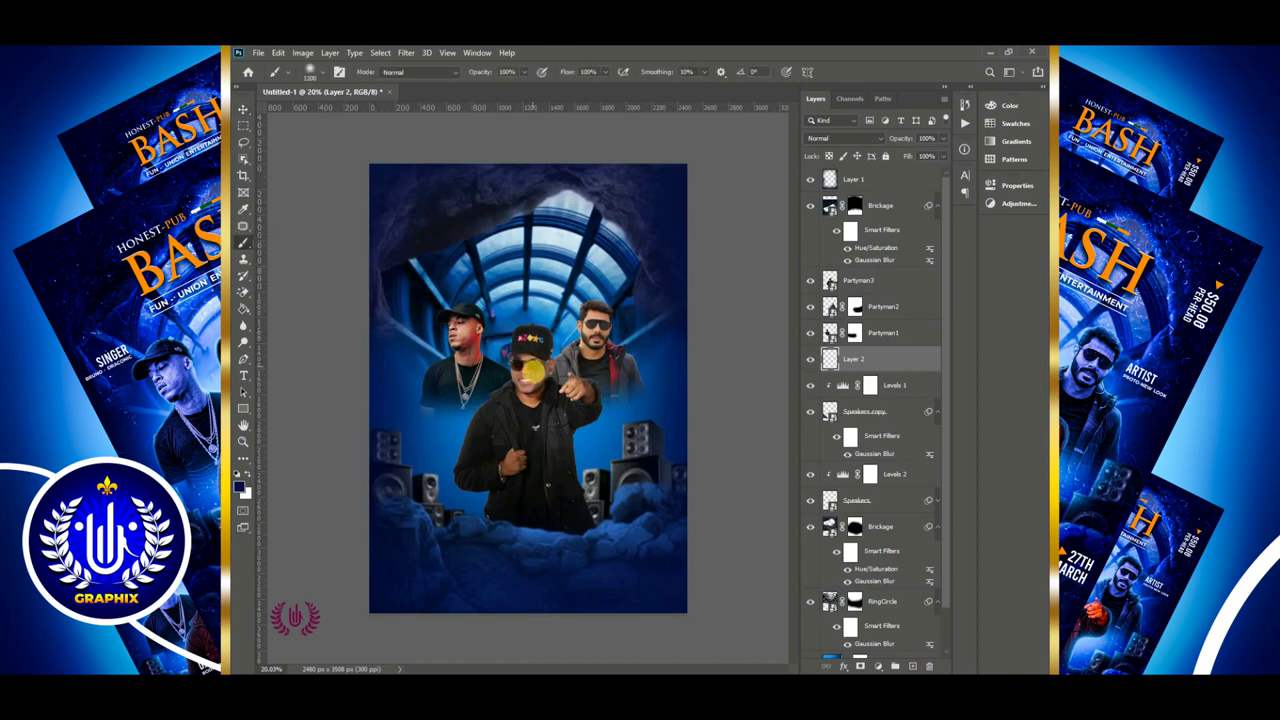
{"action": "left_click", "coordinate": [240, 488]}
{"action": "left_click", "coordinate": [650, 374]}
{"action": "left_click_drag", "start_coordinate": [766, 338], "coordinate": [895, 225]}
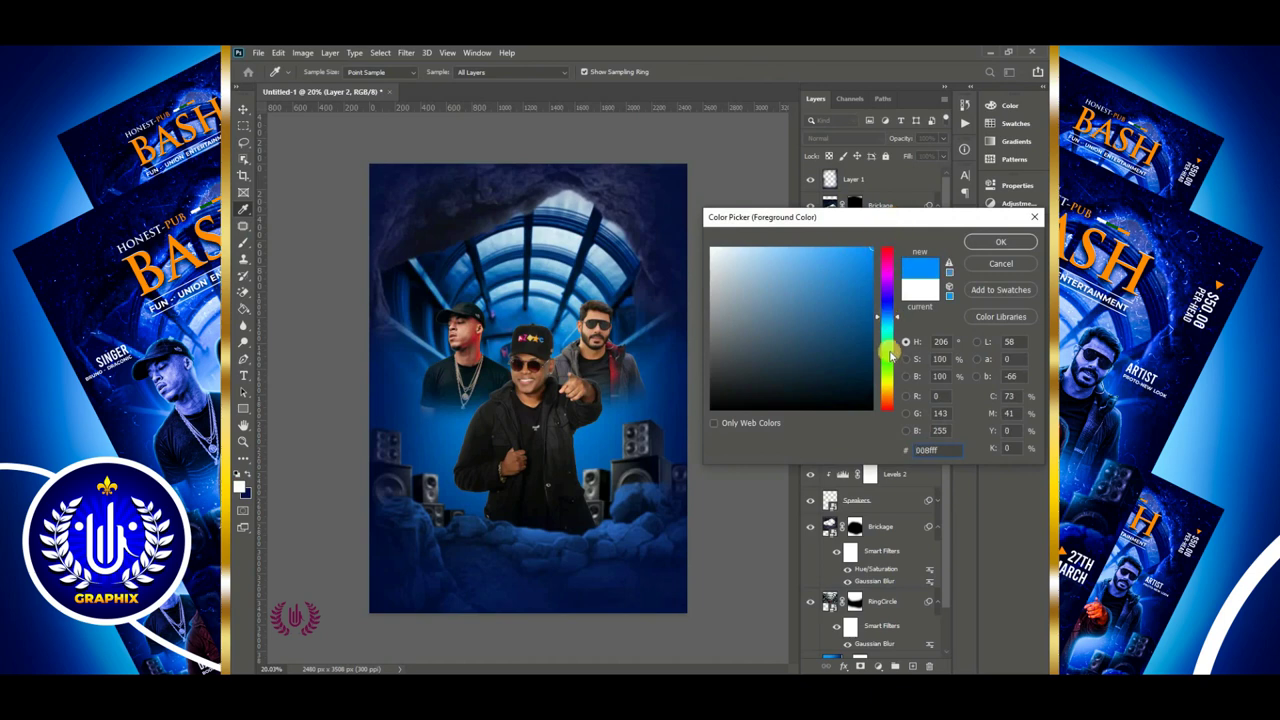
{"action": "left_click_drag", "start_coordinate": [886, 320], "coordinate": [886, 315]}
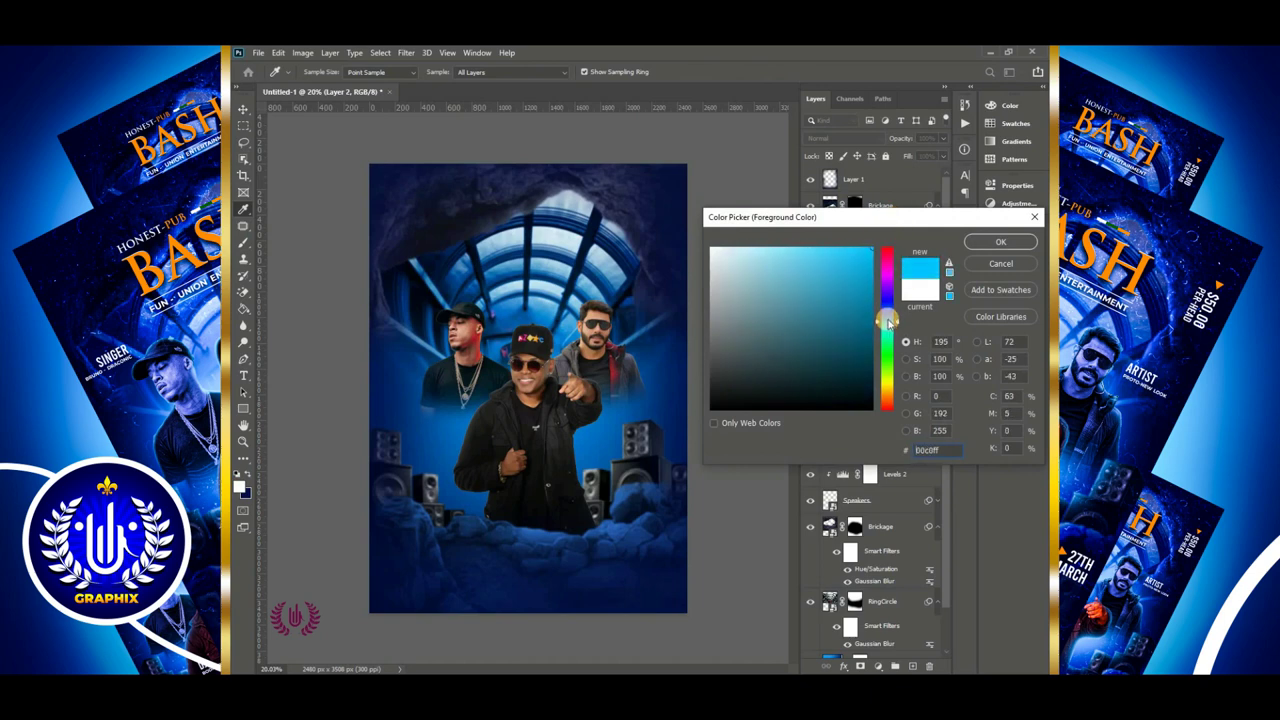
{"action": "left_click", "coordinate": [1000, 241]}
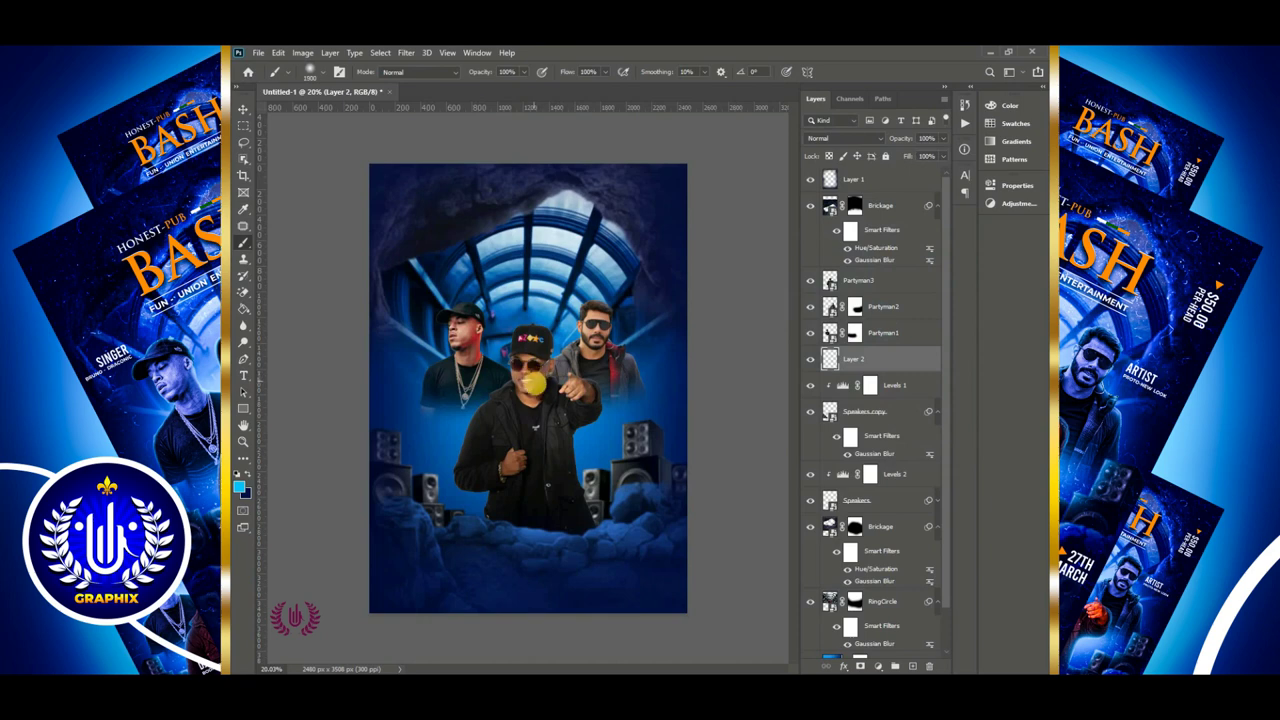
{"action": "left_click", "coordinate": [535, 385]}
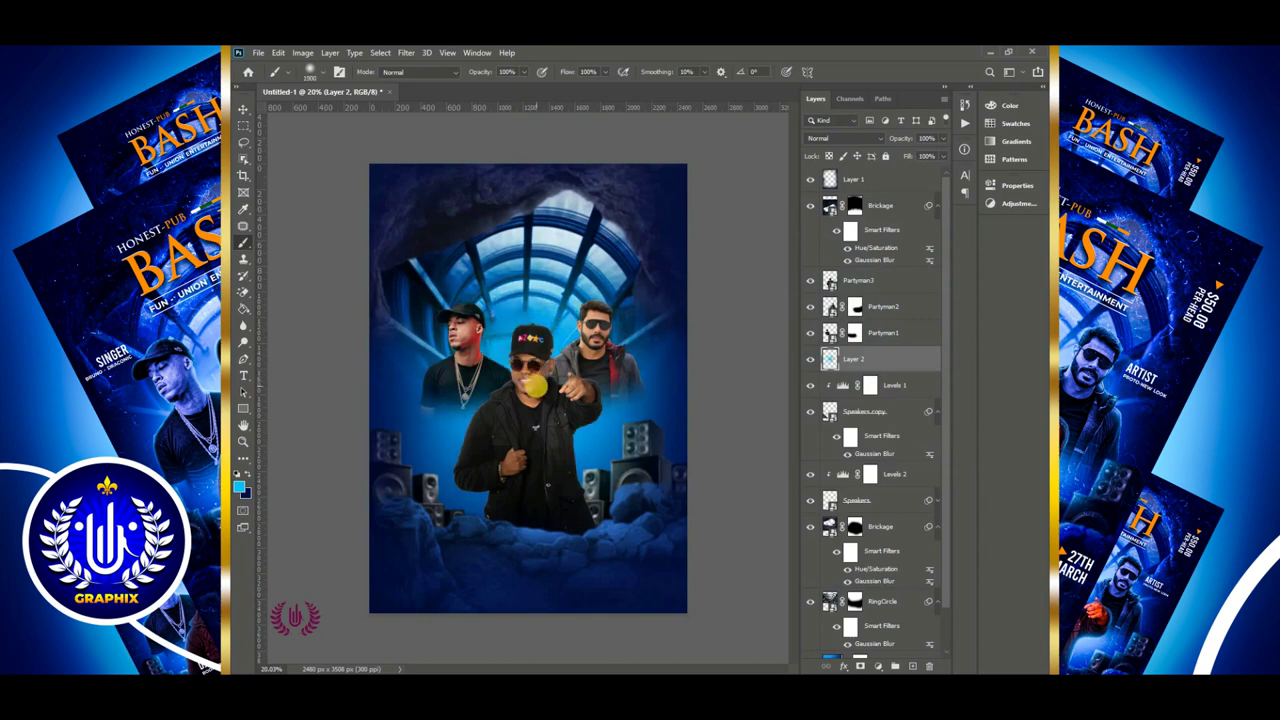
{"action": "left_click", "coordinate": [535, 386]}
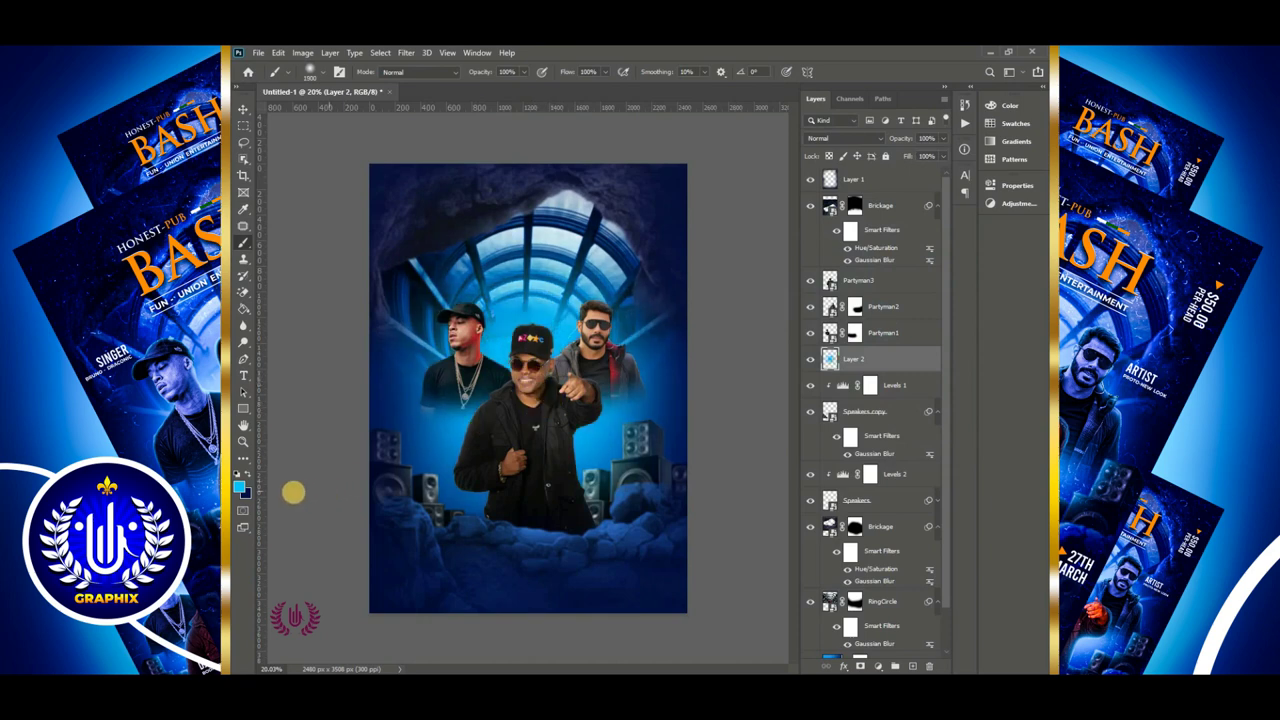
Lighten the brush colour to a brighter cyan and dab it over the middle of the glow behind the men
{"action": "left_click", "coordinate": [239, 486]}
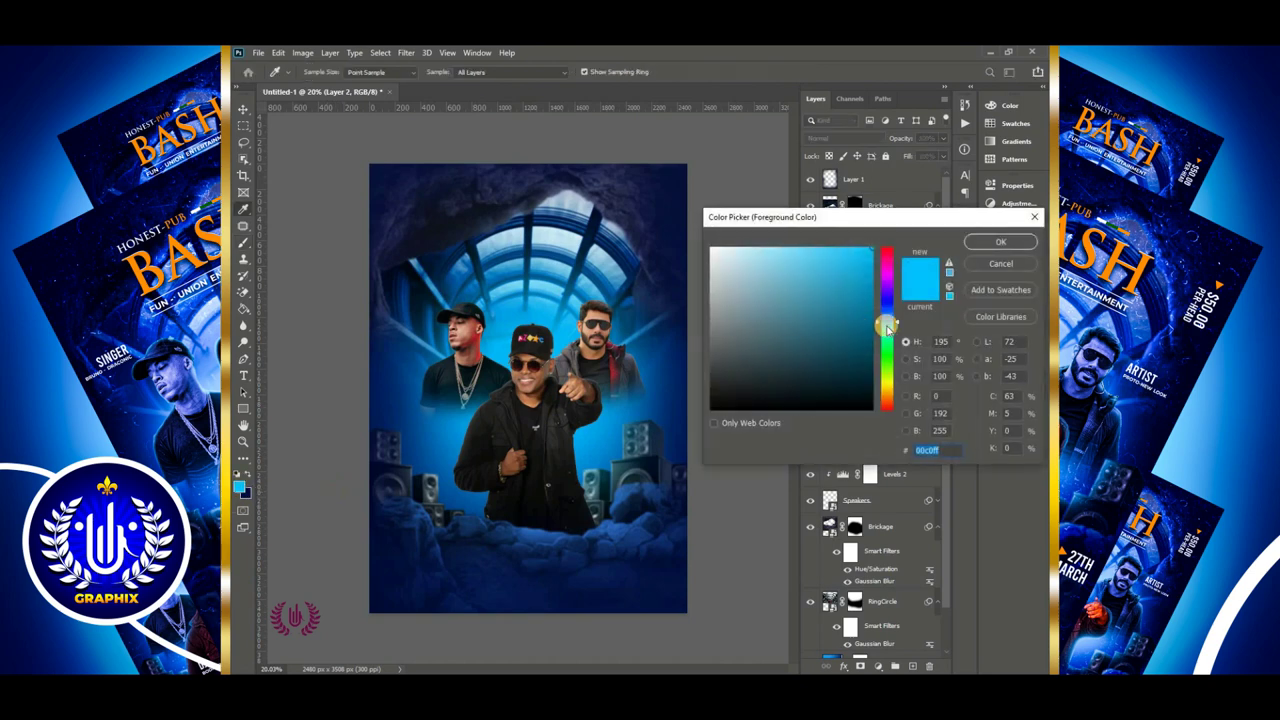
{"action": "left_click", "coordinate": [836, 245]}
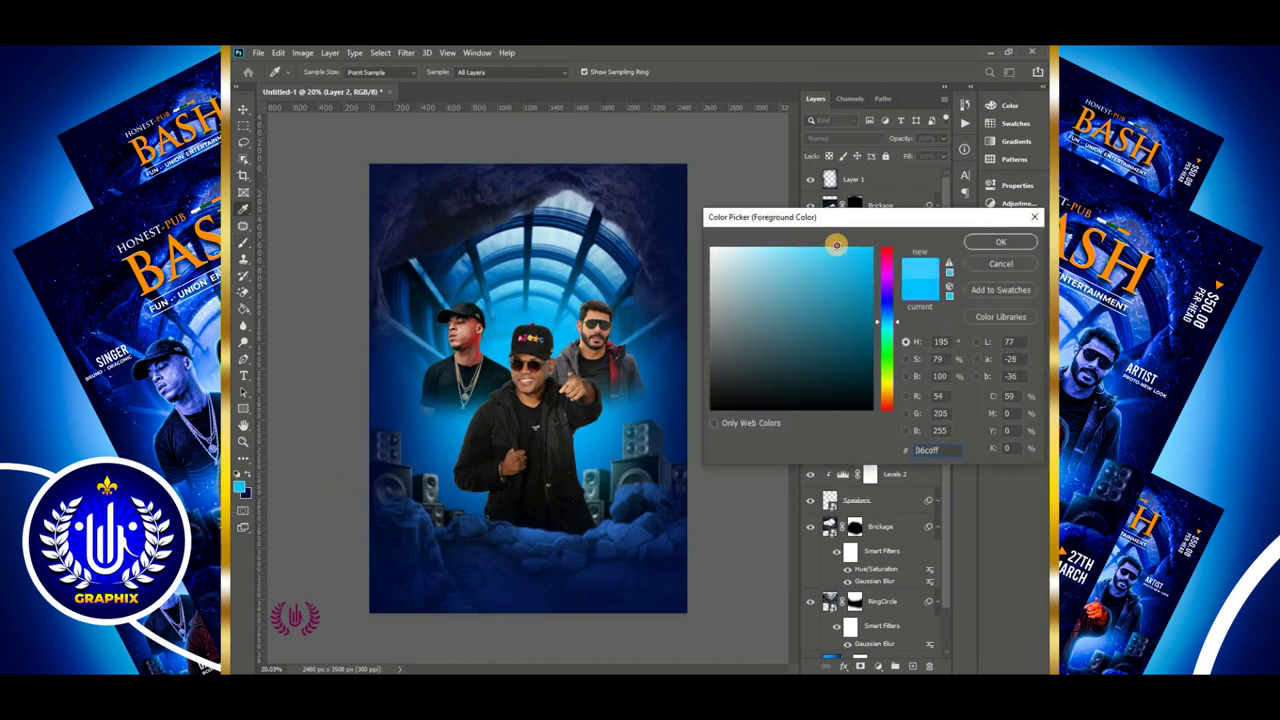
{"action": "left_click_drag", "start_coordinate": [846, 252], "coordinate": [847, 246]}
{"action": "left_click", "coordinate": [1004, 242]}
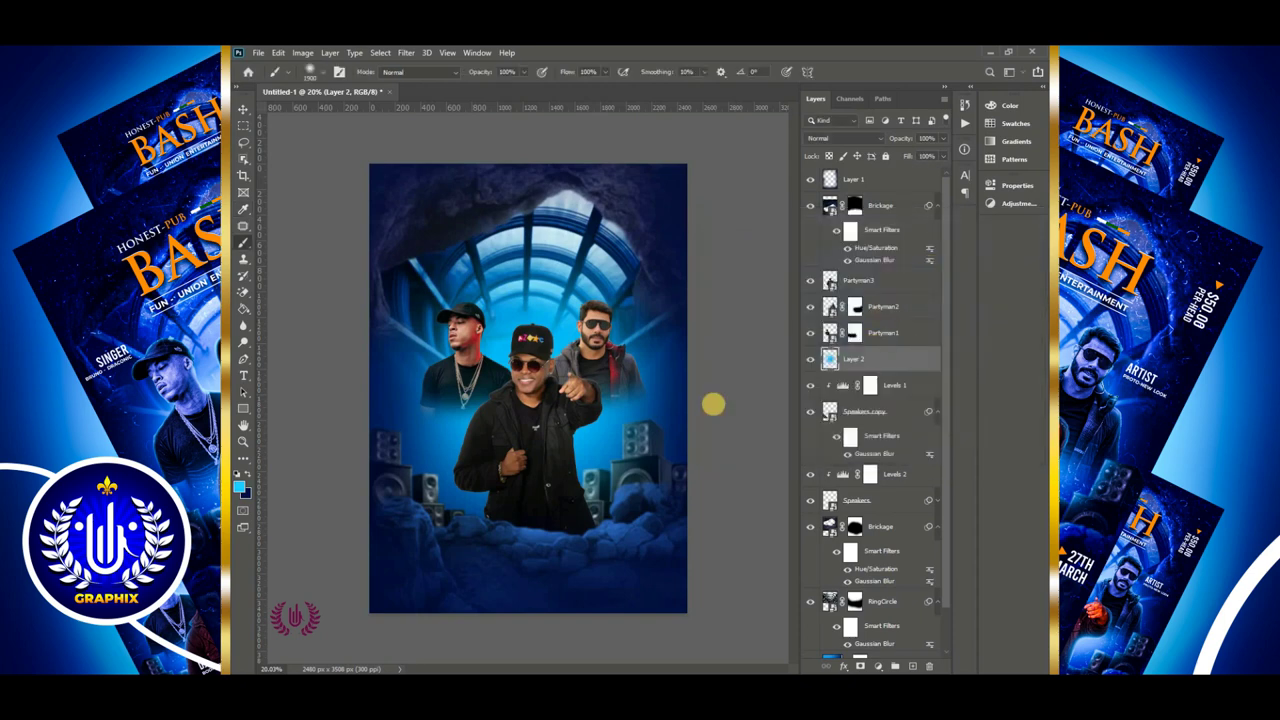
{"action": "left_click", "coordinate": [242, 484]}
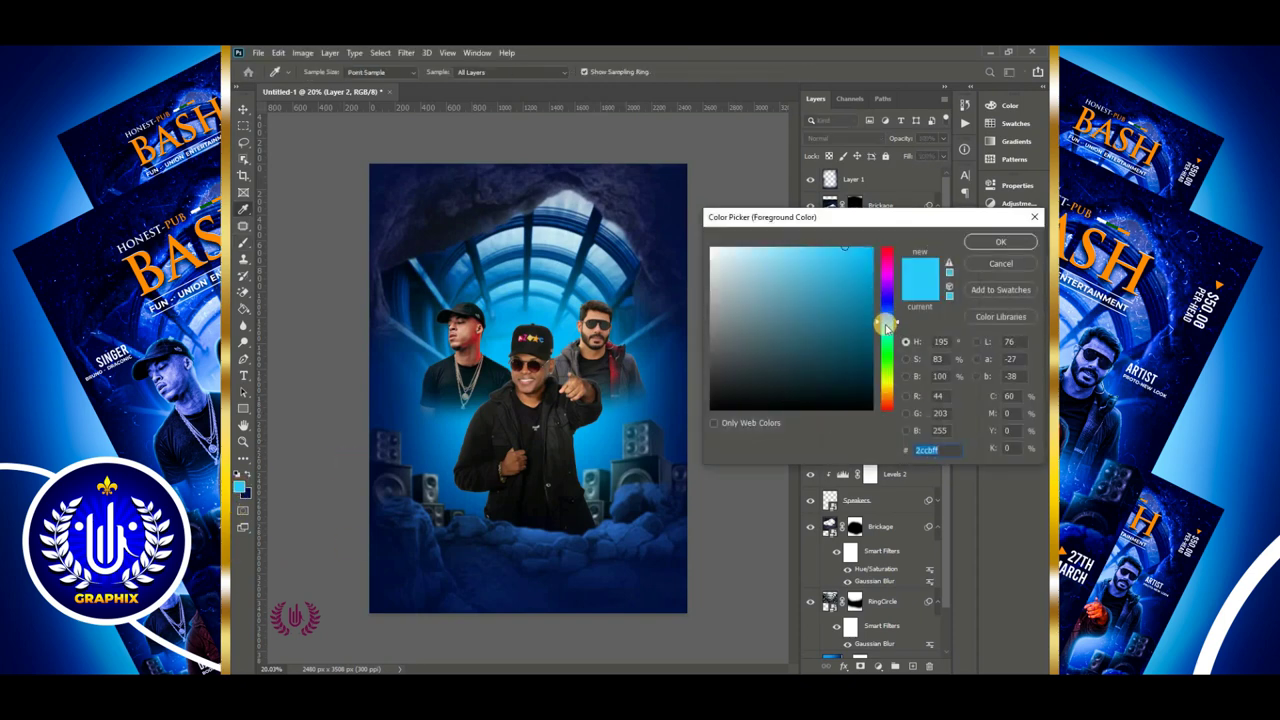
{"action": "left_click", "coordinate": [1000, 242]}
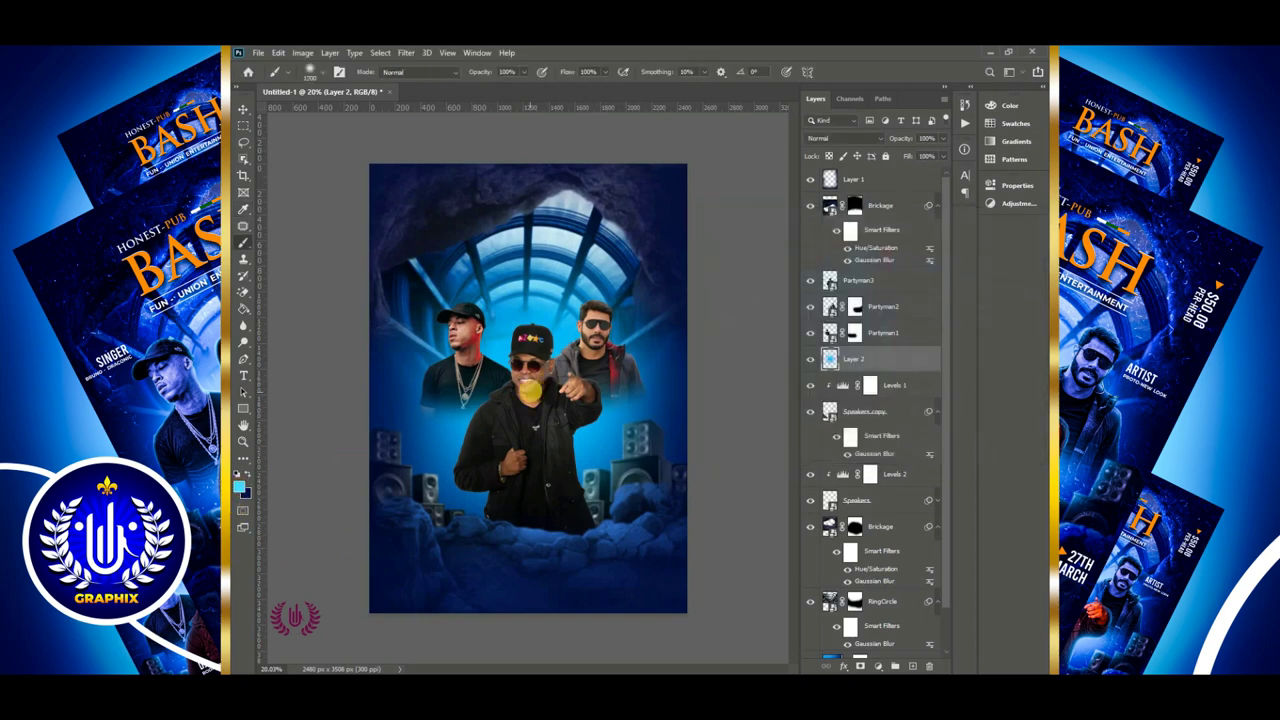
{"action": "left_click", "coordinate": [533, 372]}
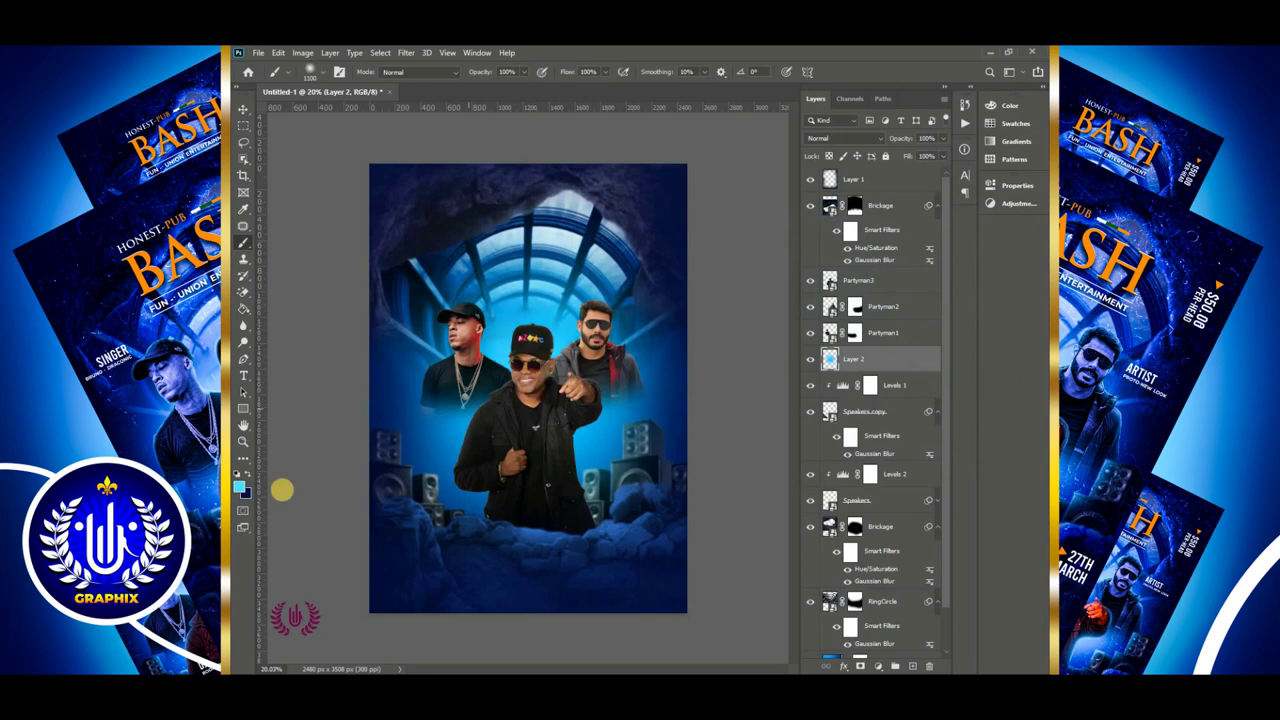
Change the brush colour to pale cyan #93e9ff and paint a brighter core into the glow behind the men
{"action": "left_click", "coordinate": [242, 484]}
{"action": "left_click", "coordinate": [777, 240]}
{"action": "left_click", "coordinate": [1017, 240]}
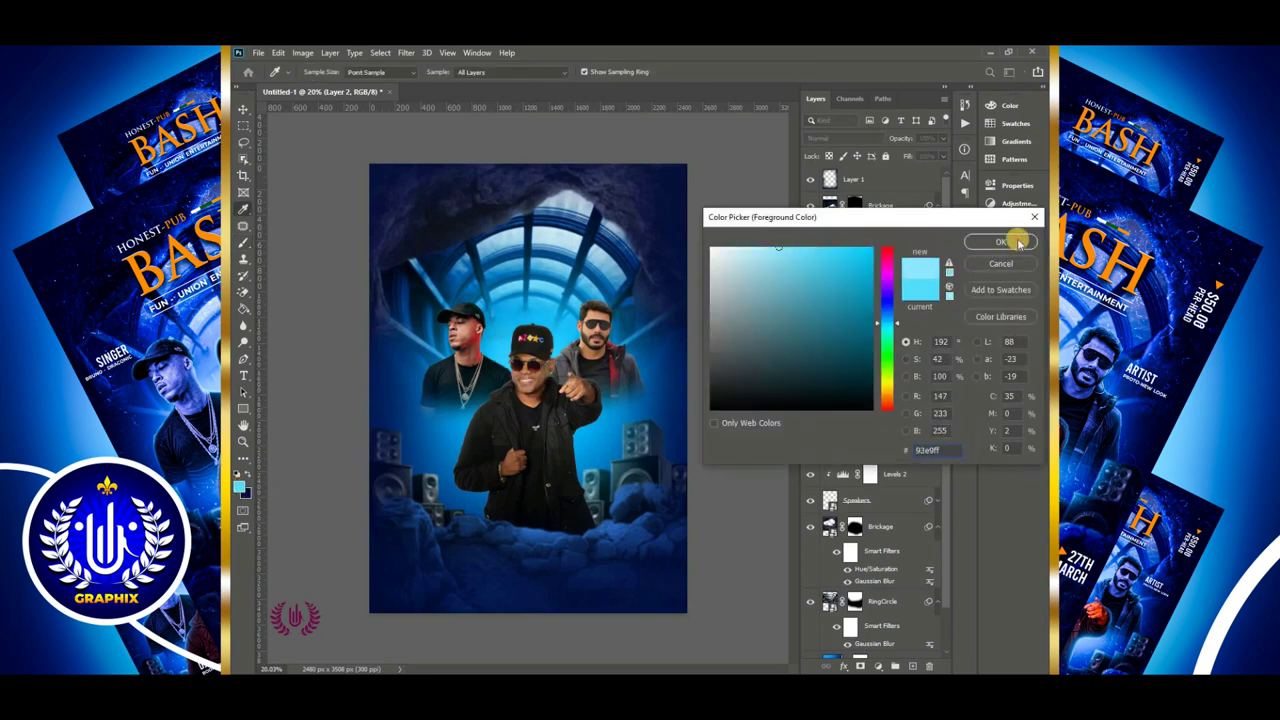
{"action": "left_click", "coordinate": [580, 391]}
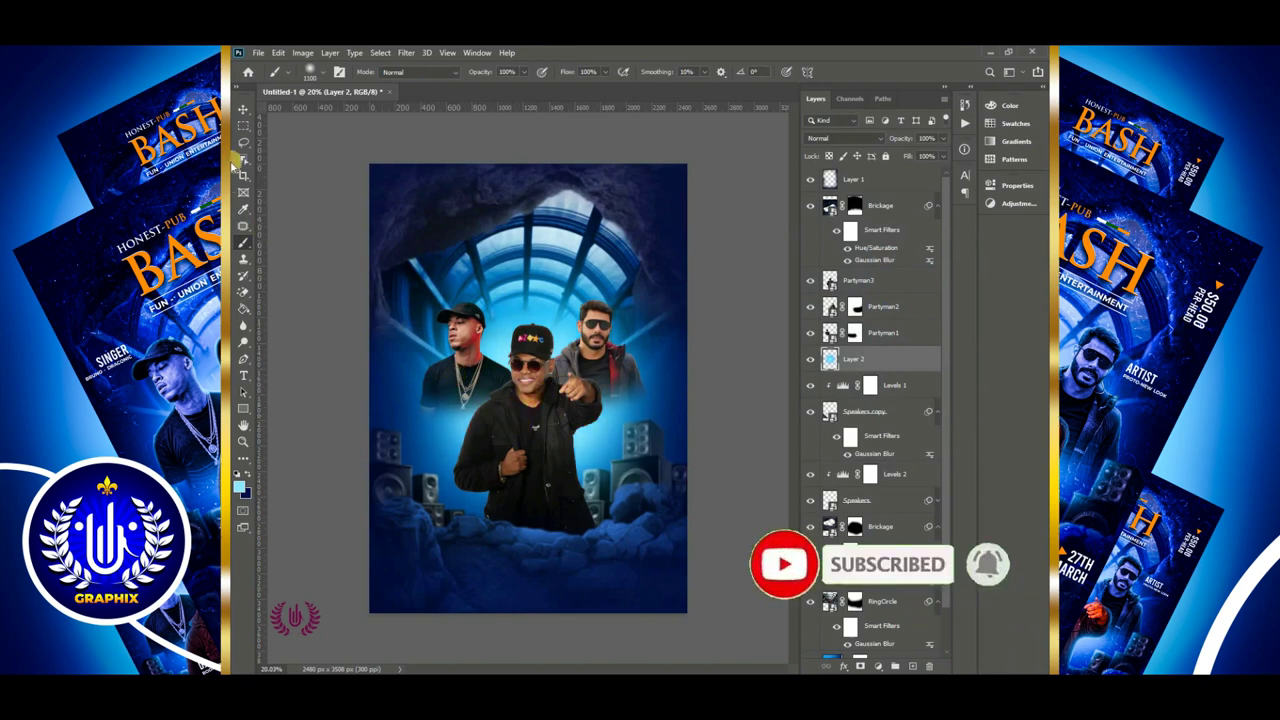
{"action": "left_click", "coordinate": [244, 110]}
{"action": "left_click", "coordinate": [322, 288]}
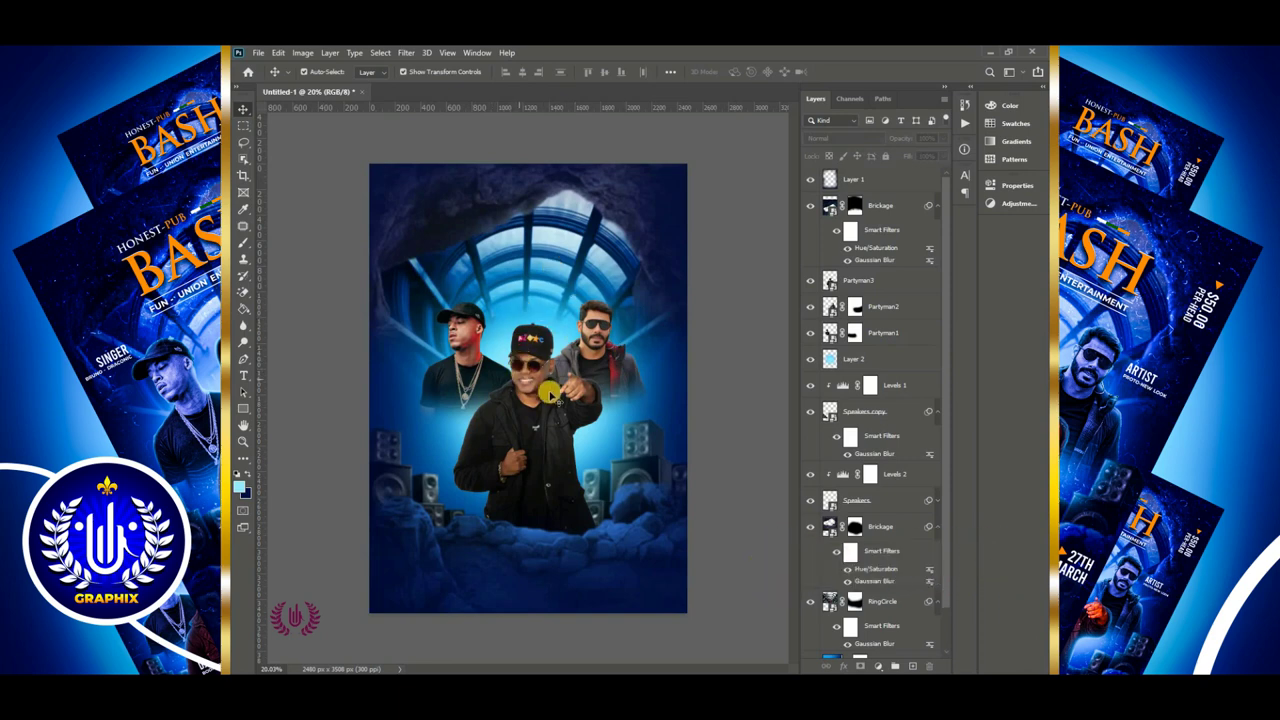
Place the Speakers image from the STOCK folder above Layer 1, positioned partly off the flyer's lower-right corner
{"action": "left_click", "coordinate": [888, 187]}
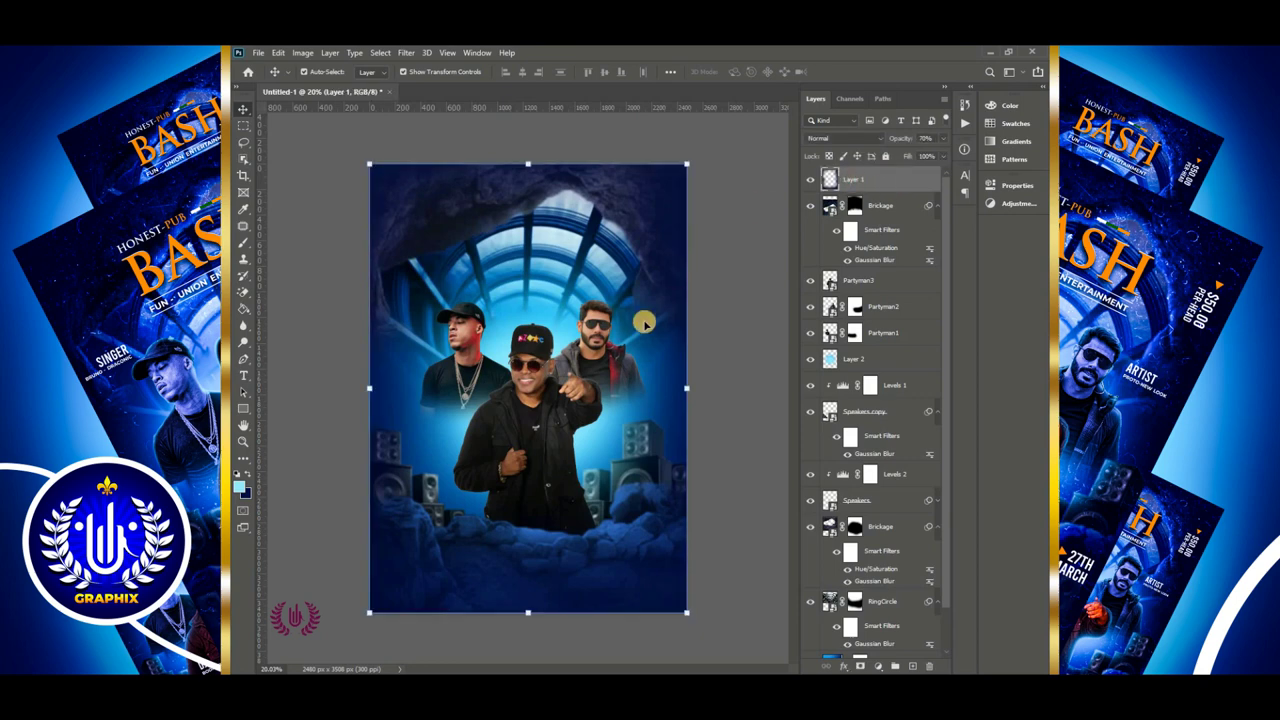
{"action": "left_click", "coordinate": [259, 52]}
{"action": "left_click", "coordinate": [336, 305]}
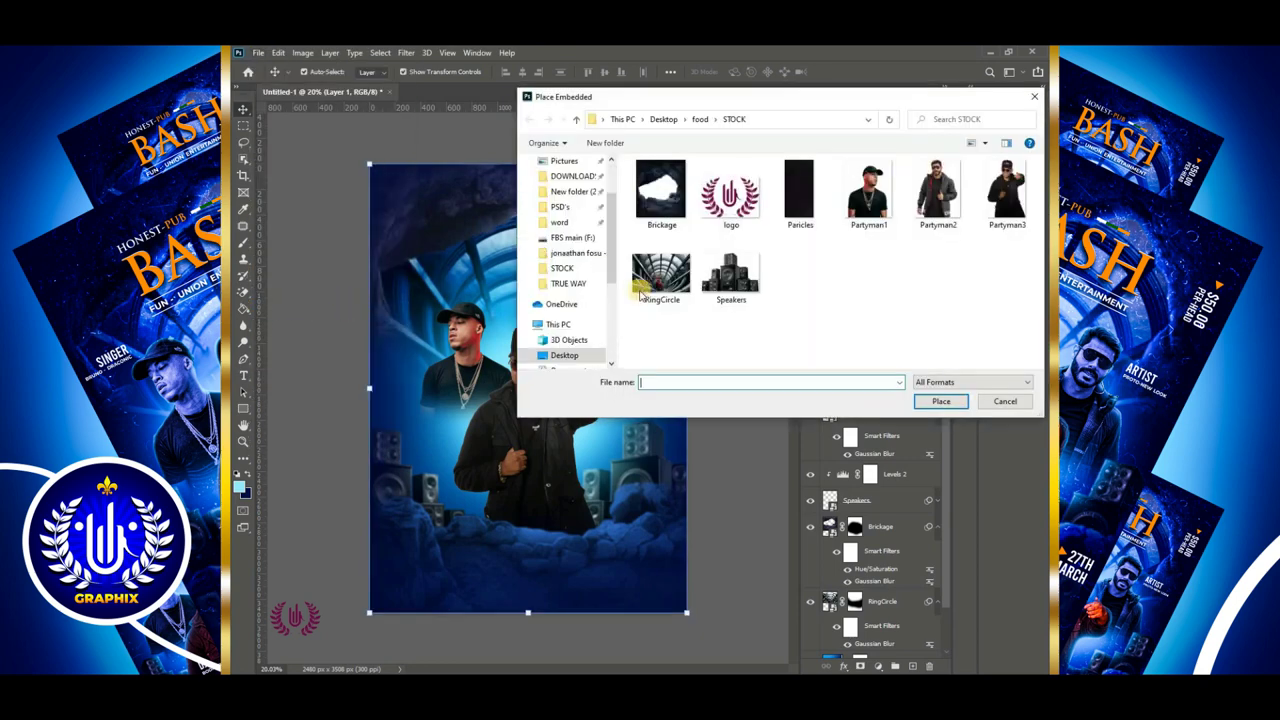
{"action": "left_click", "coordinate": [740, 285]}
{"action": "left_click", "coordinate": [936, 403]}
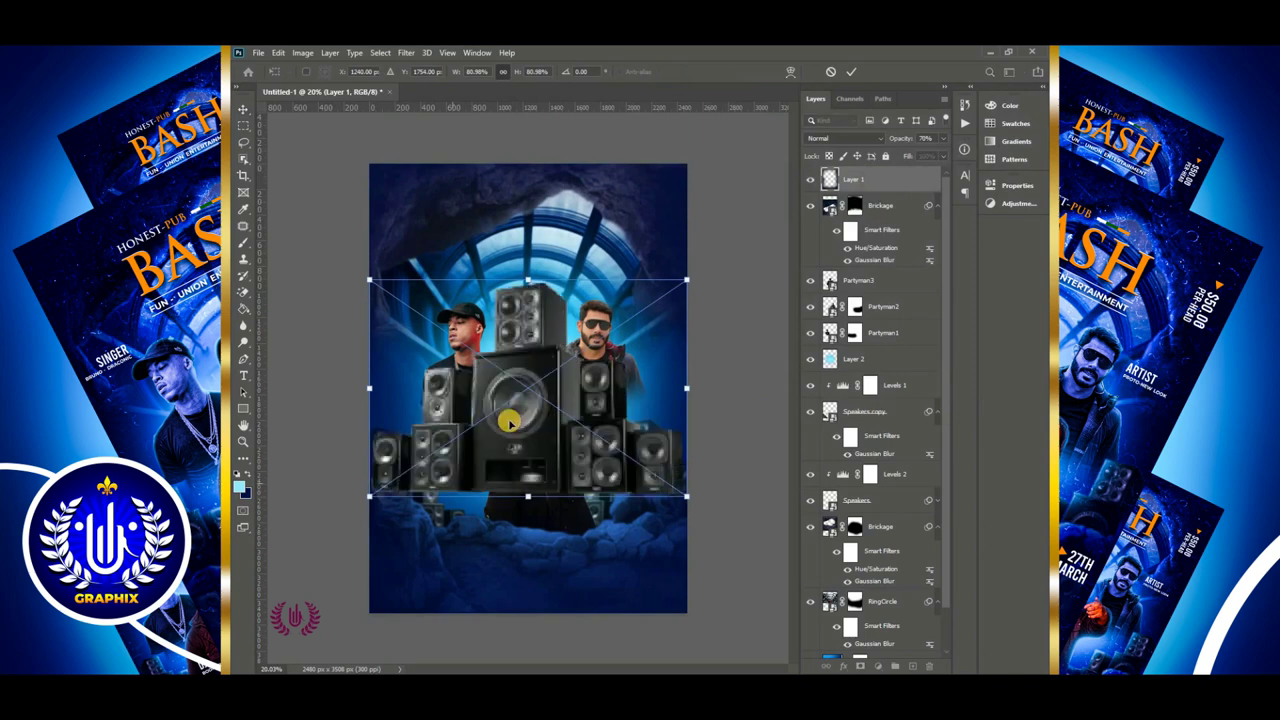
{"action": "left_click_drag", "start_coordinate": [511, 420], "coordinate": [633, 524]}
{"action": "left_click_drag", "start_coordinate": [671, 582], "coordinate": [669, 559]}
{"action": "key", "text": "Return"}
Duplicate the corner speakers and position the copy partly off the flyer's lower-left corner
{"action": "left_click_drag", "start_coordinate": [669, 572], "coordinate": [405, 572], "text": "alt"}
{"action": "key", "text": "ctrl+t"}
{"action": "left_click_drag", "start_coordinate": [500, 576], "coordinate": [398, 597]}
{"action": "key", "text": "Return"}
Apply Gaussian Blur to the lower-left and lower-right corner speakers
{"action": "left_click", "coordinate": [406, 53]}
{"action": "left_click", "coordinate": [600, 244]}
{"action": "left_click", "coordinate": [970, 259]}
{"action": "left_click", "coordinate": [673, 570]}
{"action": "left_click", "coordinate": [406, 53]}
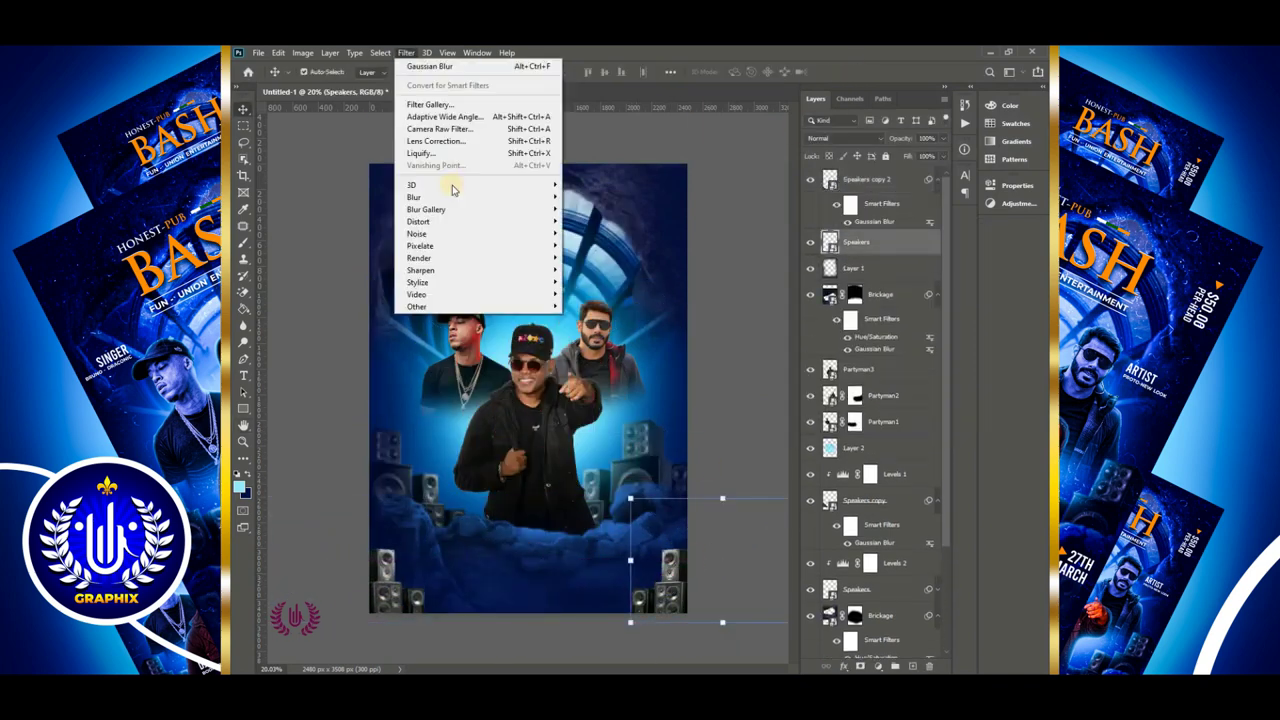
{"action": "left_click", "coordinate": [600, 244]}
{"action": "left_click", "coordinate": [970, 259]}
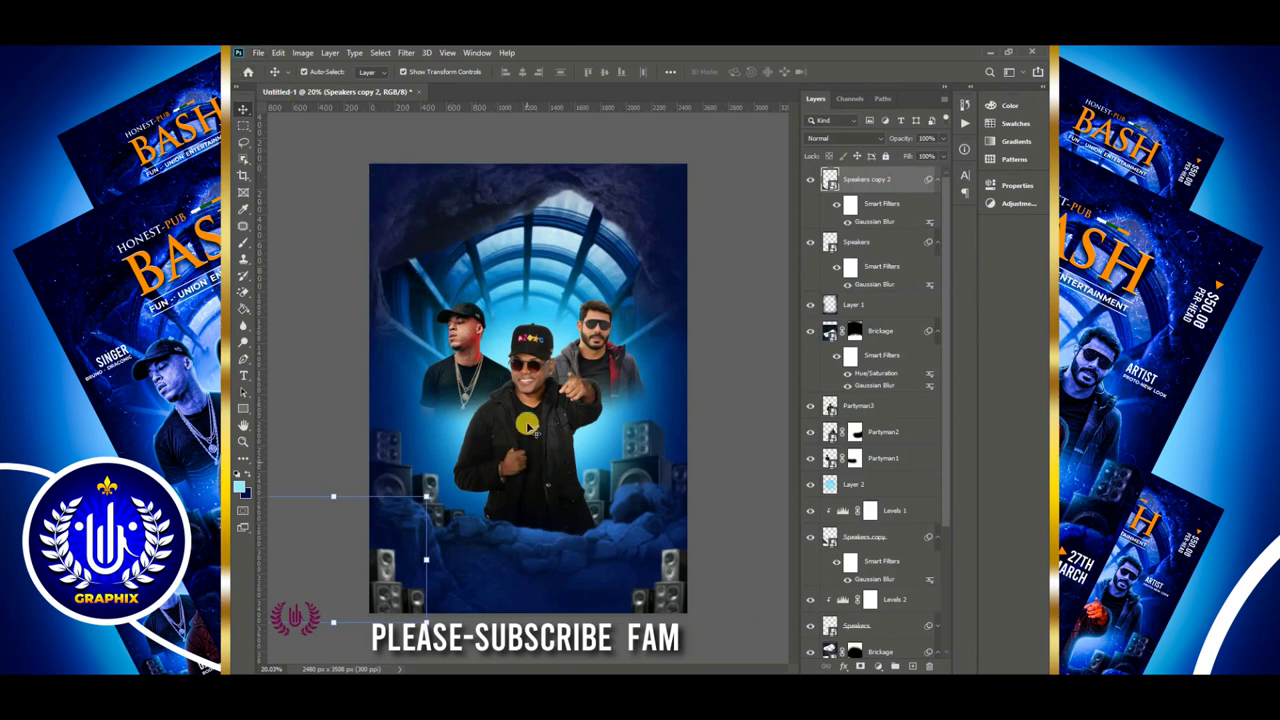
Add a layer above Partyman3 and paint a soft #005aff fade over his lower body with the Brush
{"action": "left_click", "coordinate": [527, 418]}
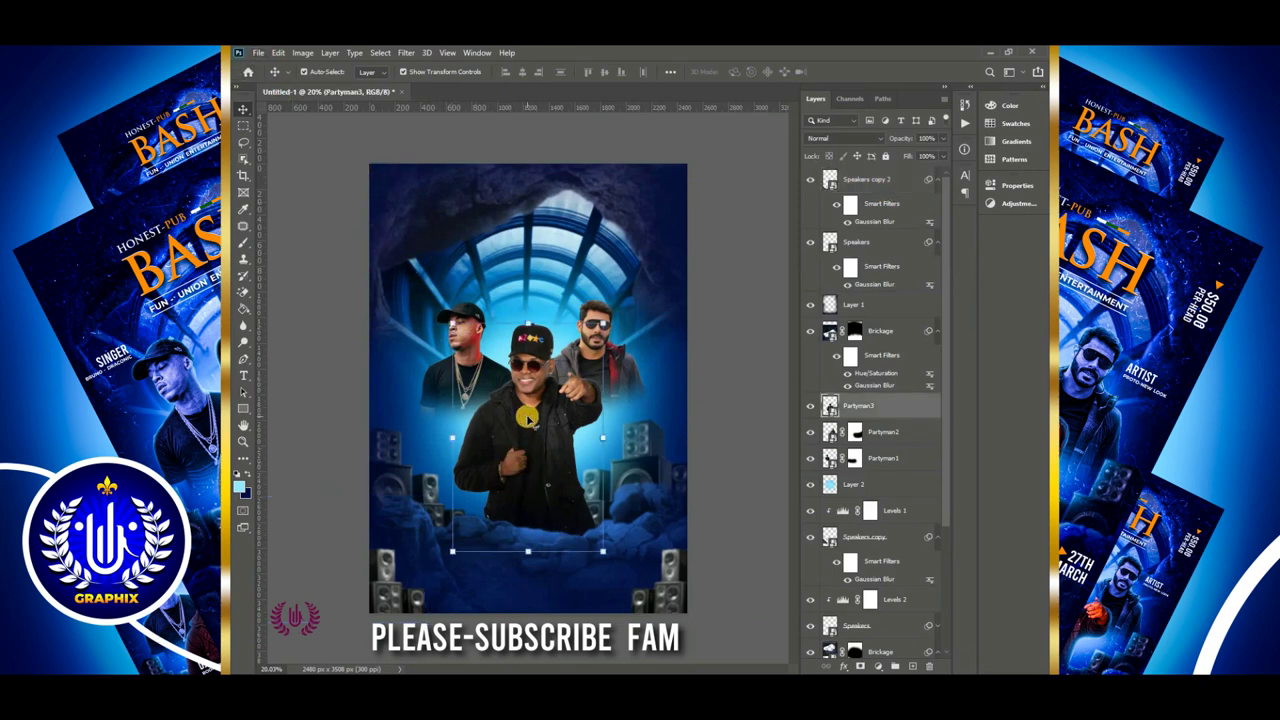
{"action": "left_click", "coordinate": [912, 665]}
{"action": "left_click", "coordinate": [244, 241]}
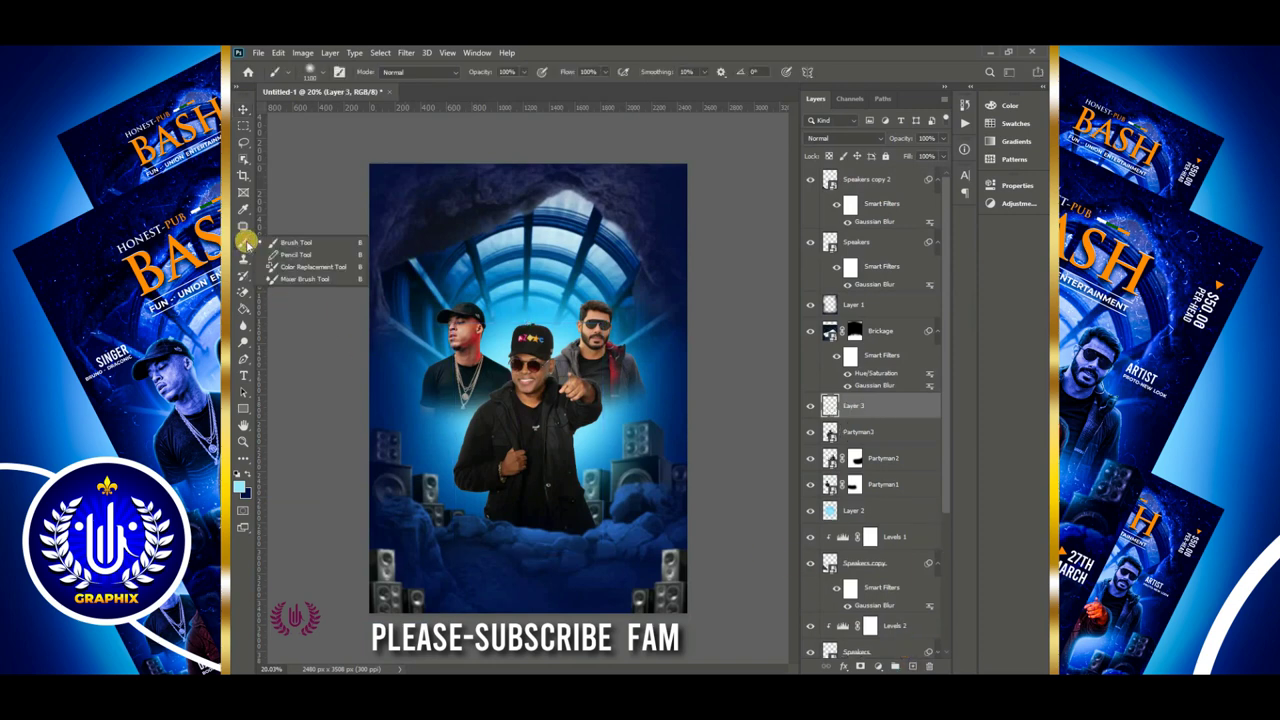
{"action": "left_click", "coordinate": [295, 238]}
{"action": "left_click", "coordinate": [238, 490]}
{"action": "left_click", "coordinate": [539, 588]}
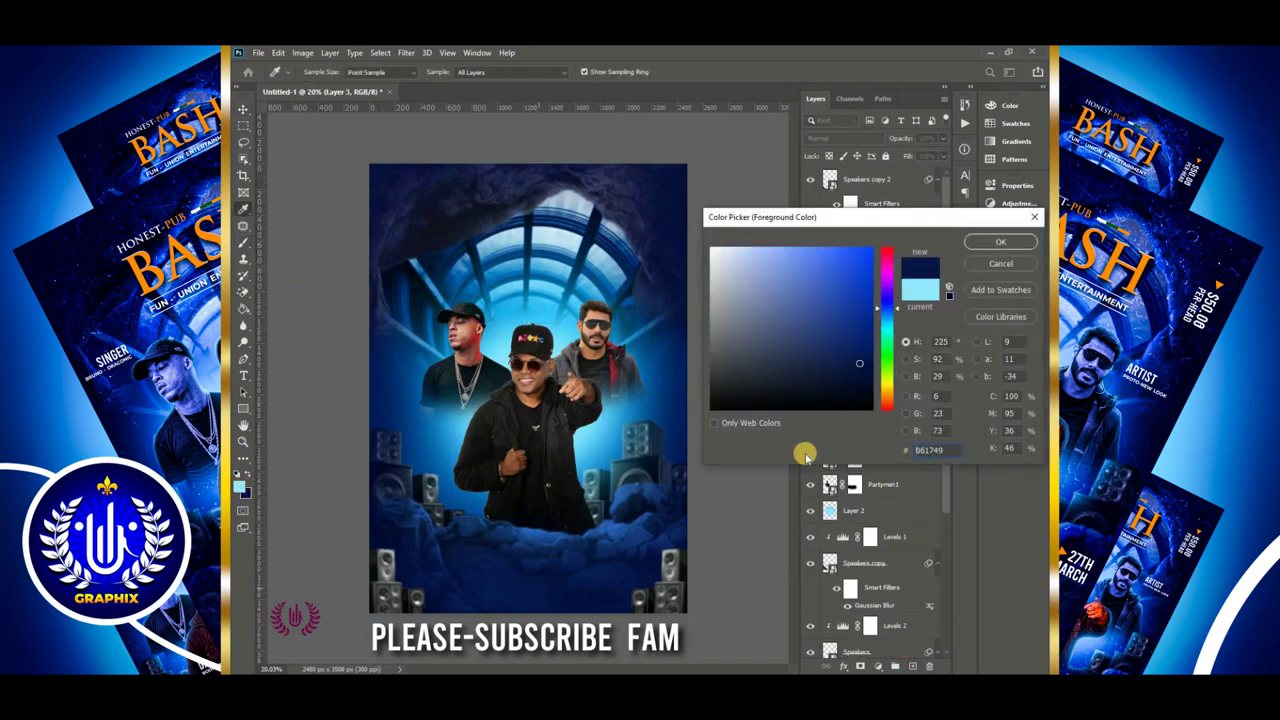
{"action": "left_click_drag", "start_coordinate": [853, 287], "coordinate": [931, 252]}
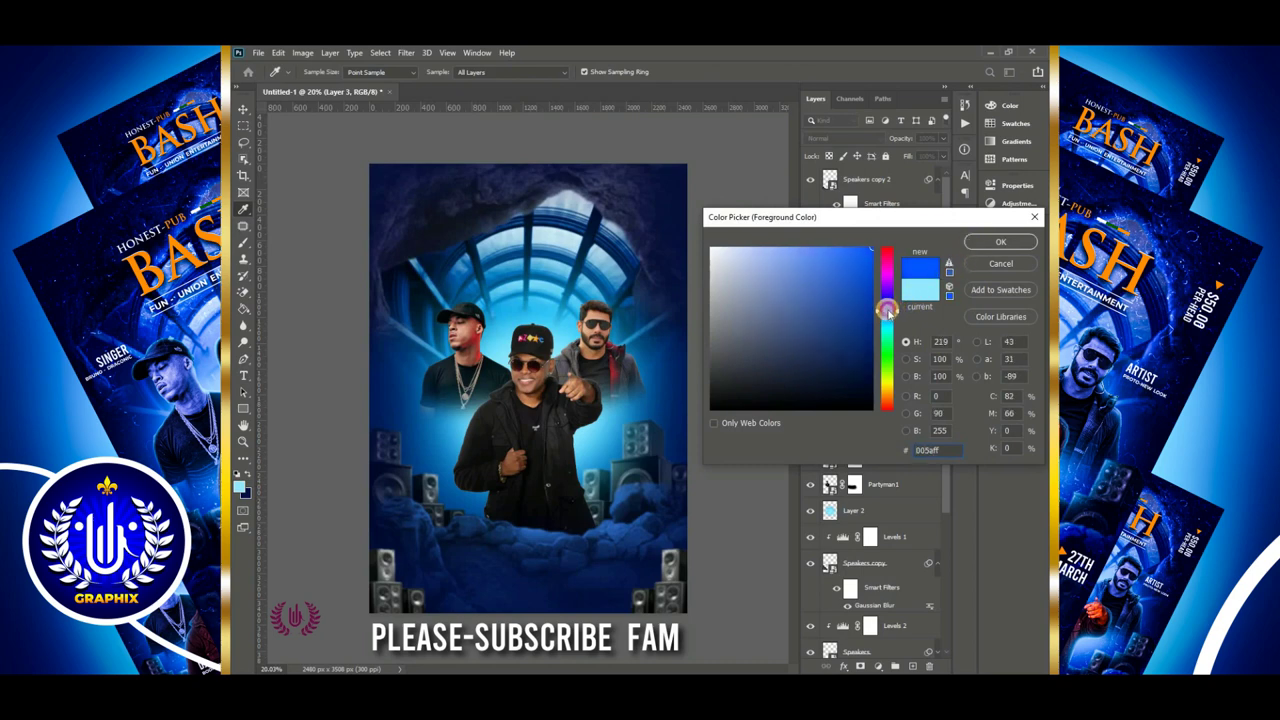
{"action": "left_click", "coordinate": [1000, 242]}
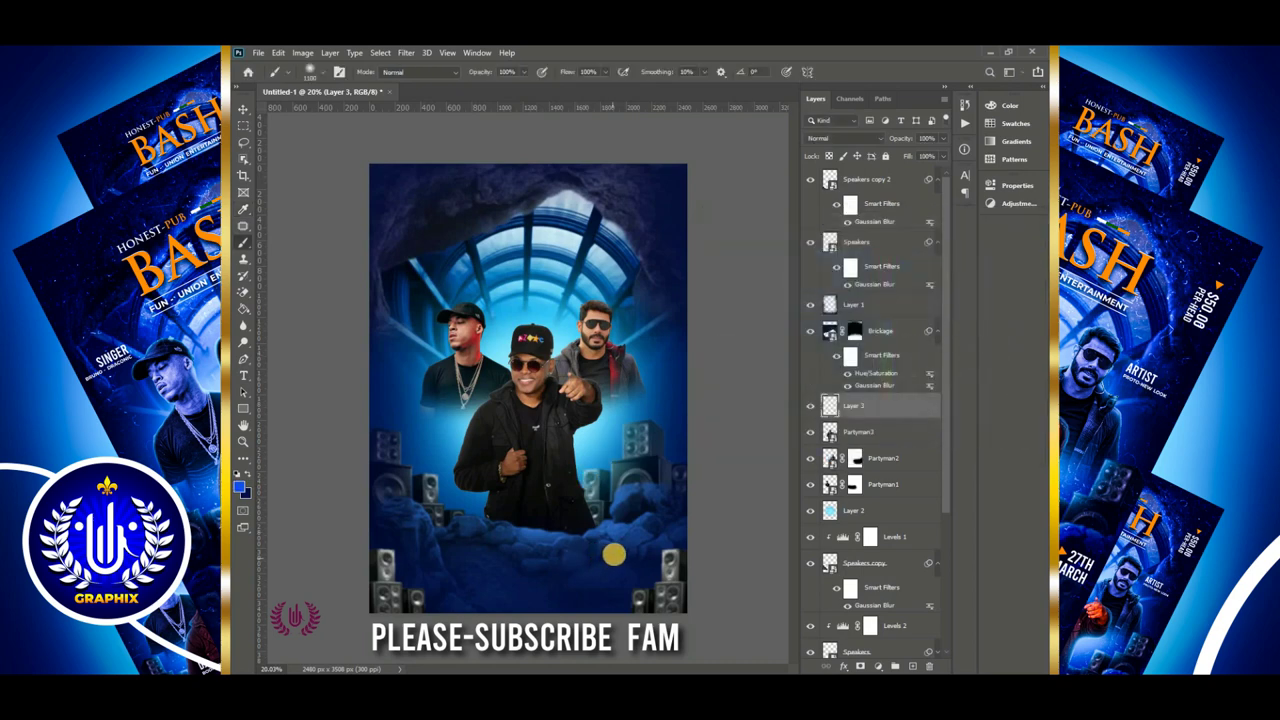
{"action": "mouse_move", "coordinate": [580, 565]}
{"action": "left_mouse_down"}
{"action": "mouse_move", "coordinate": [452, 563]}
{"action": "mouse_move", "coordinate": [549, 565]}
{"action": "left_mouse_up"}
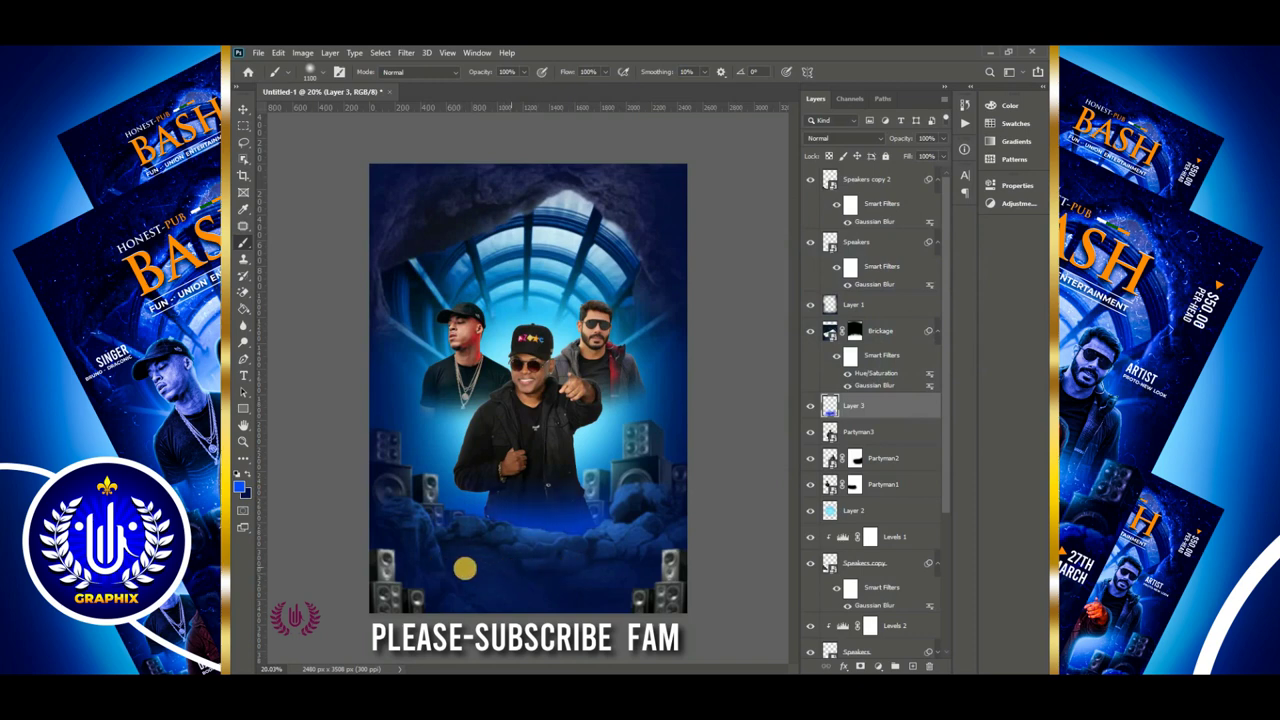
{"action": "left_click", "coordinate": [247, 113]}
{"action": "left_click", "coordinate": [320, 272]}
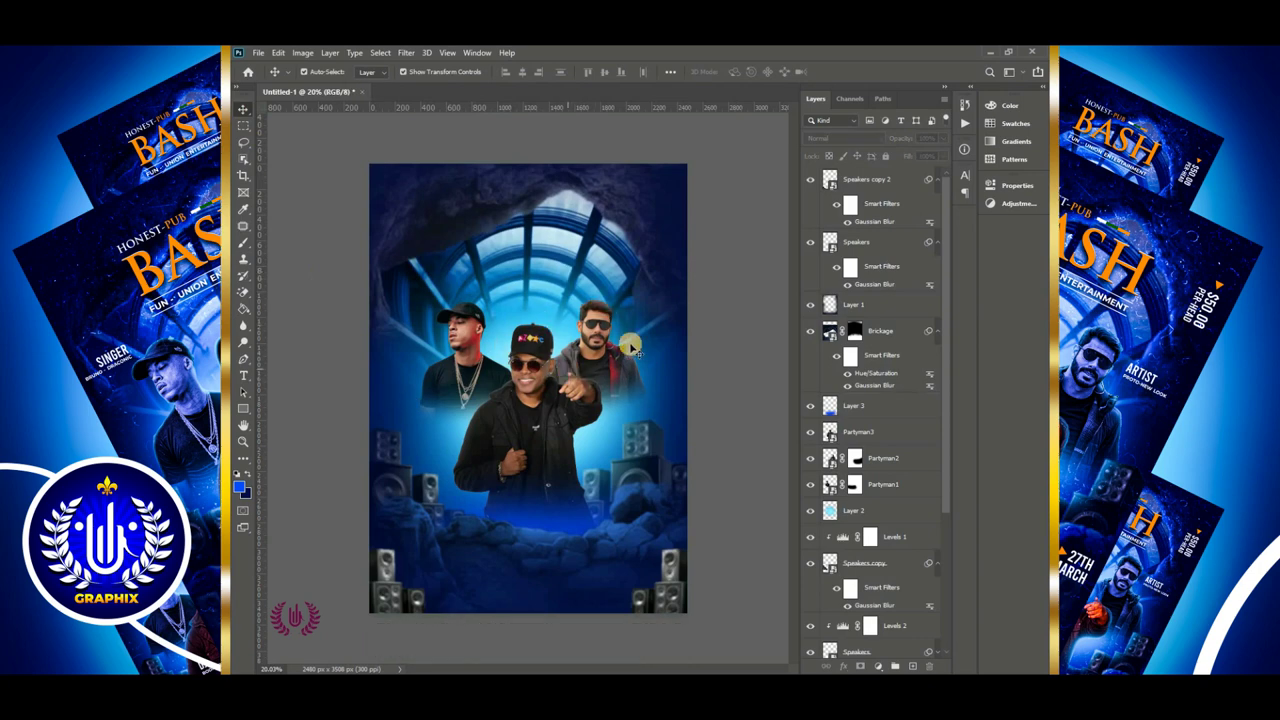
Compare the flyer with and without the blue fade by toggling Layer 3's visibility
{"action": "left_click", "coordinate": [874, 184]}
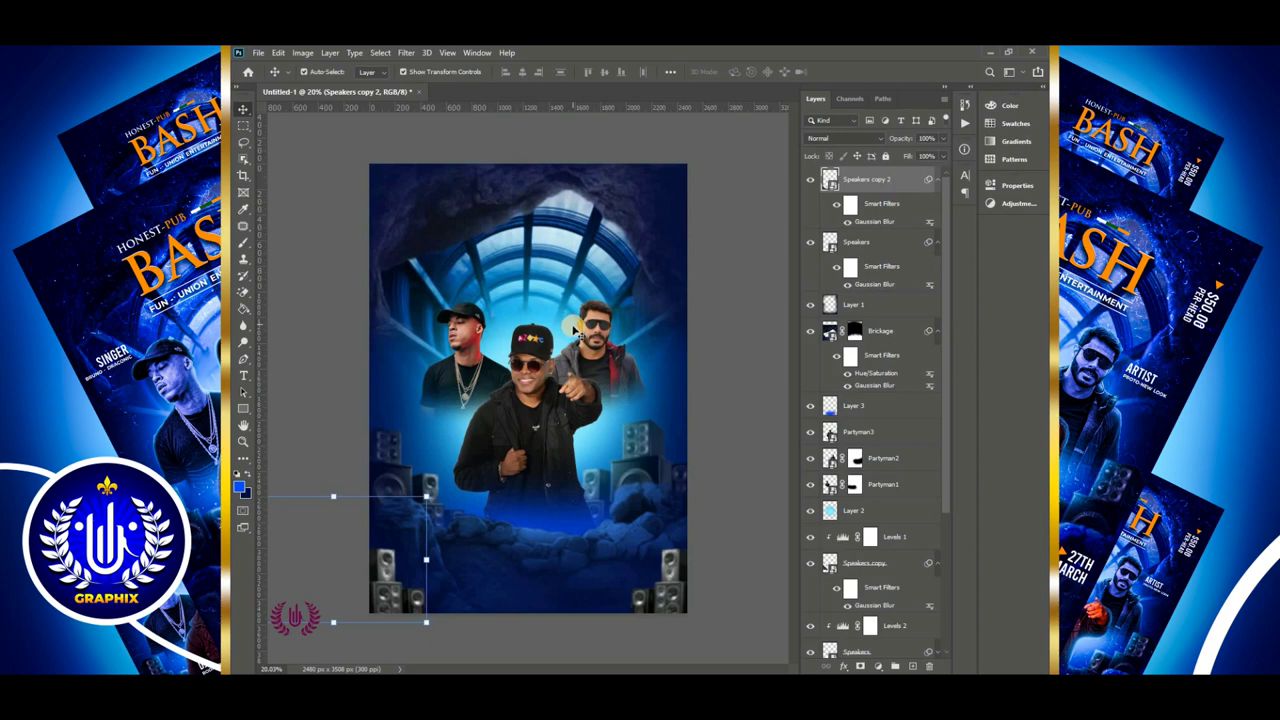
{"action": "left_click", "coordinate": [721, 434]}
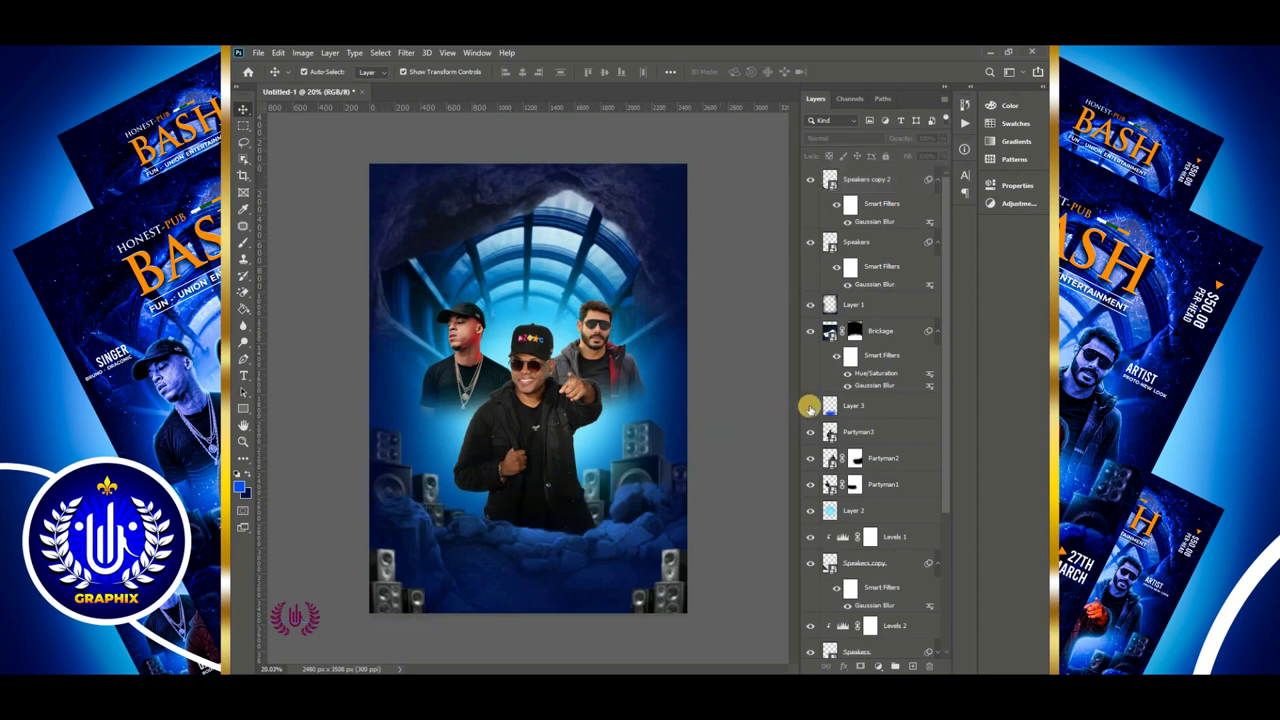
{"action": "left_click", "coordinate": [810, 407]}
{"action": "left_click", "coordinate": [811, 406]}
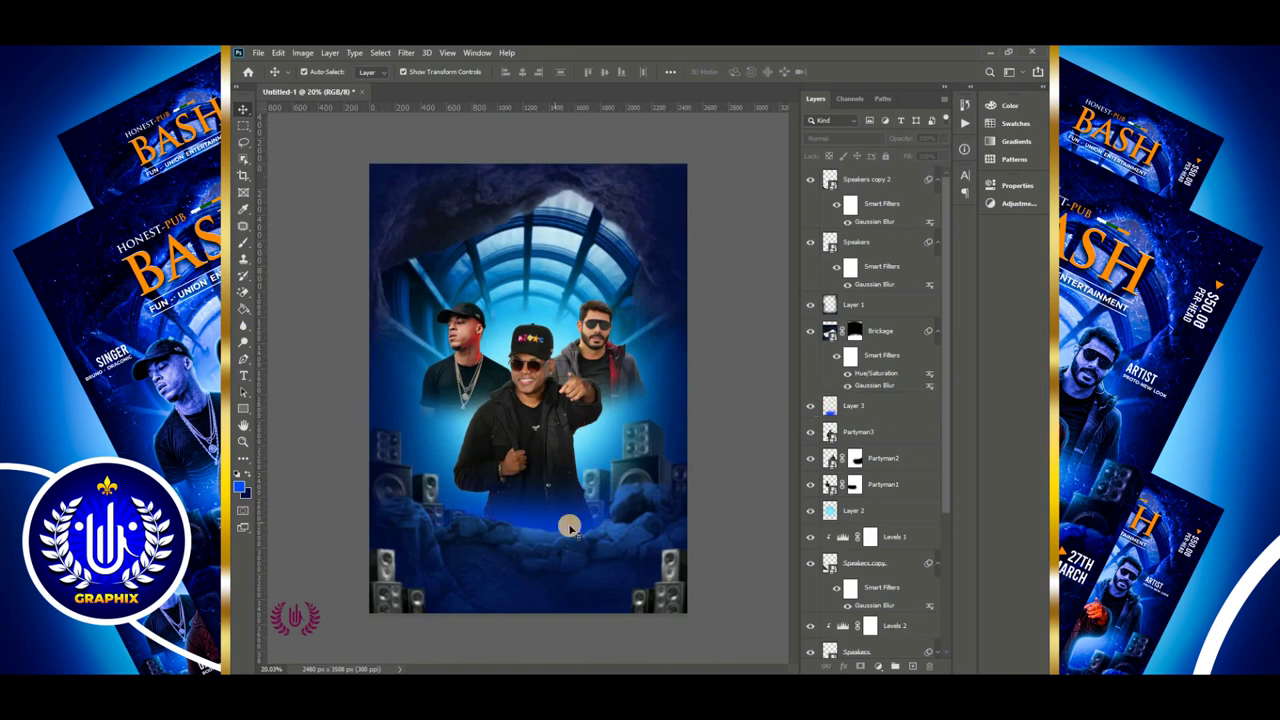
Place another Speakers image above all layers, scaled to about 45% and centred near the flyer's bottom edge
{"action": "left_click", "coordinate": [860, 183]}
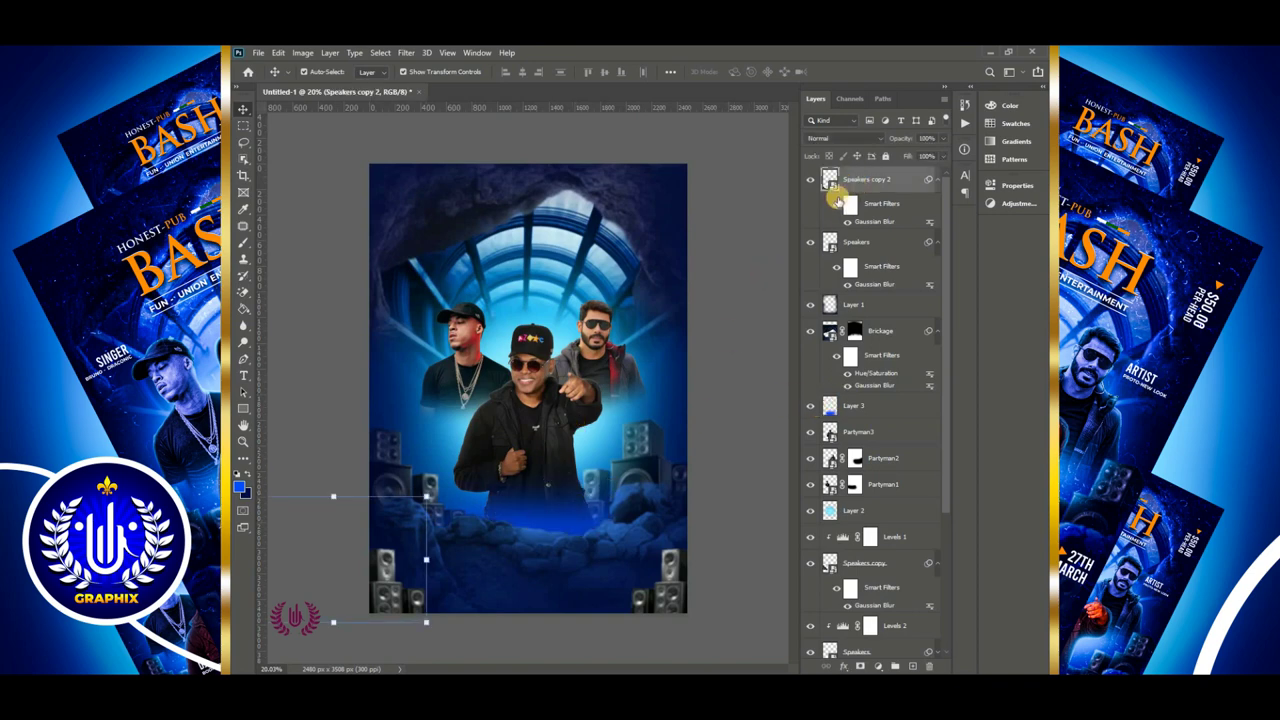
{"action": "left_click", "coordinate": [258, 52]}
{"action": "left_click", "coordinate": [347, 306]}
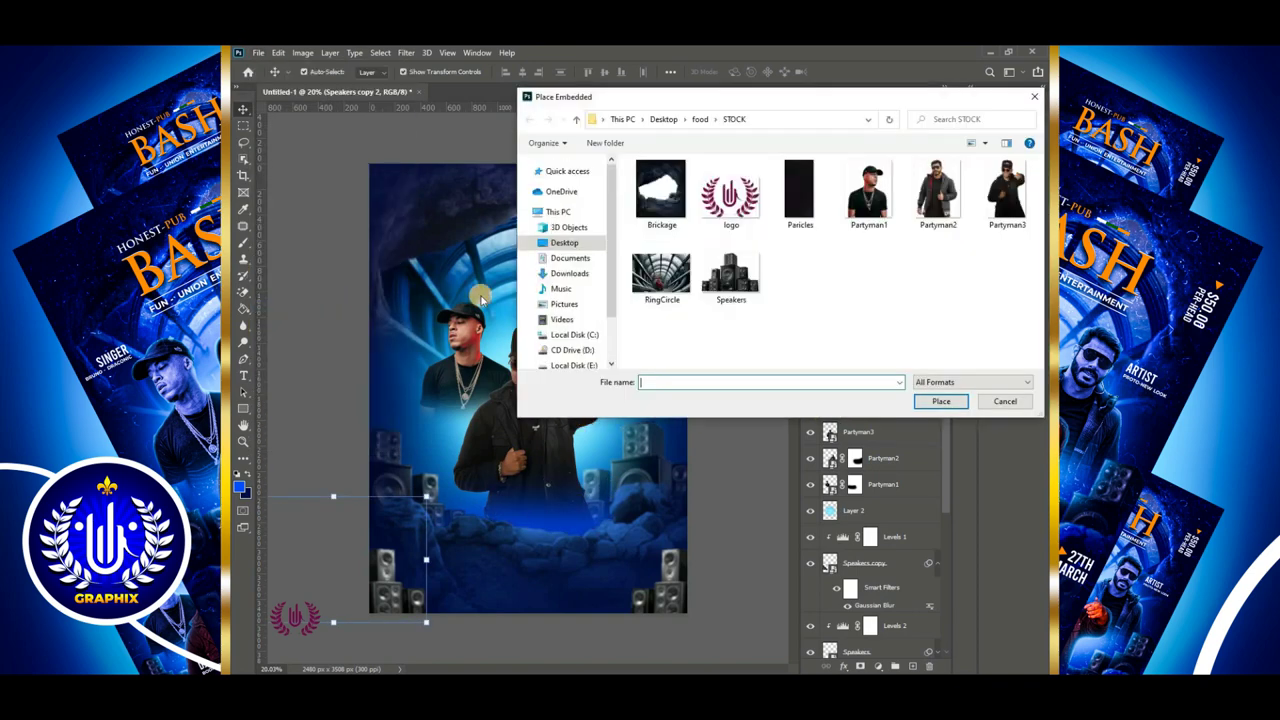
{"action": "left_click", "coordinate": [731, 270]}
{"action": "left_click", "coordinate": [940, 402]}
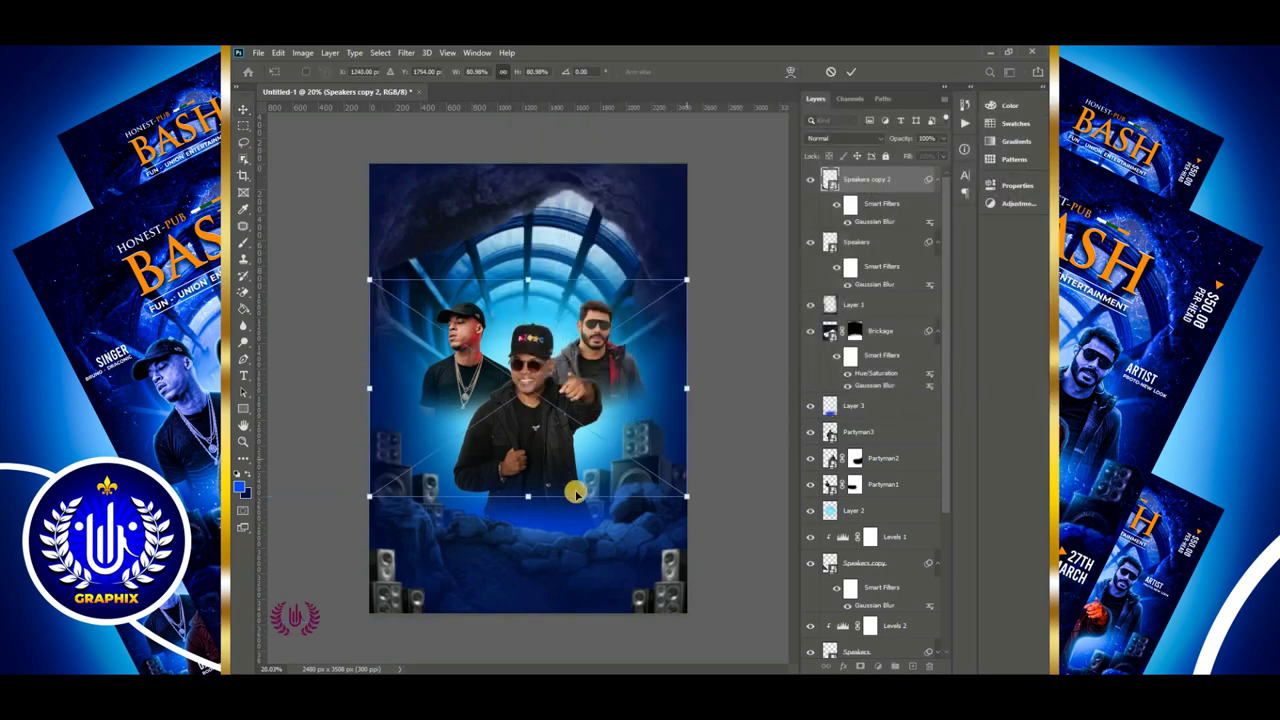
{"action": "left_click_drag", "start_coordinate": [534, 279], "coordinate": [541, 370]}
{"action": "left_click_drag", "start_coordinate": [533, 476], "coordinate": [538, 599]}
{"action": "key", "text": "Return"}
{"action": "left_click", "coordinate": [851, 71]}
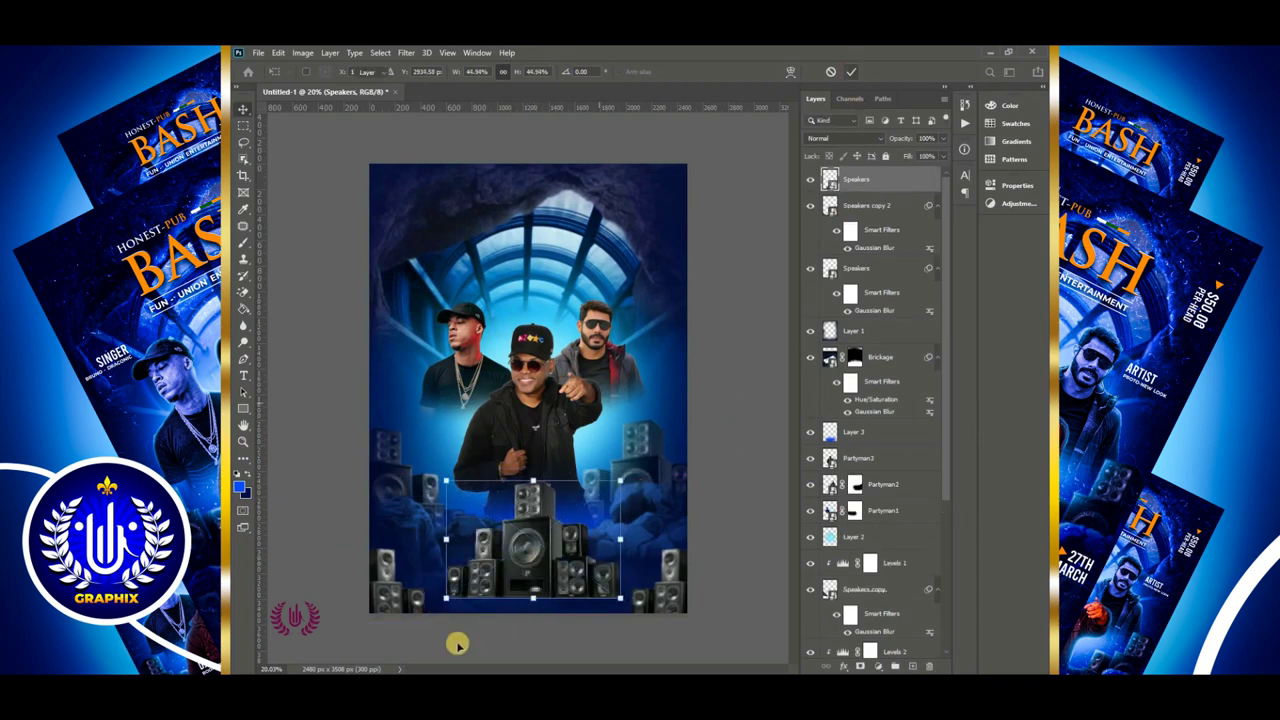
Nudge the front speakers slightly right along the flyer's lower edge and commit their placement
{"action": "left_click_drag", "start_coordinate": [548, 556], "coordinate": [551, 545]}
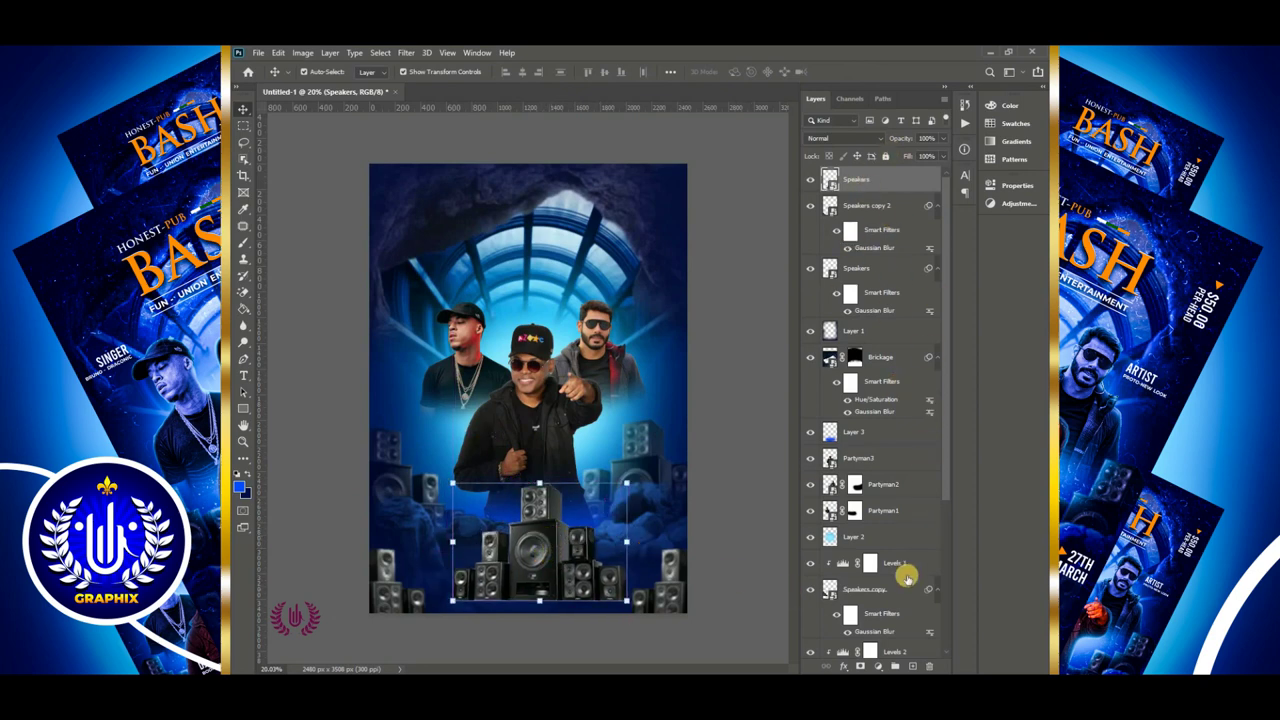
Add a layer above the front speakers and paint a #000724 shade along the flyer's bottom with a soft round 1300 px brush
{"action": "left_click", "coordinate": [910, 667]}
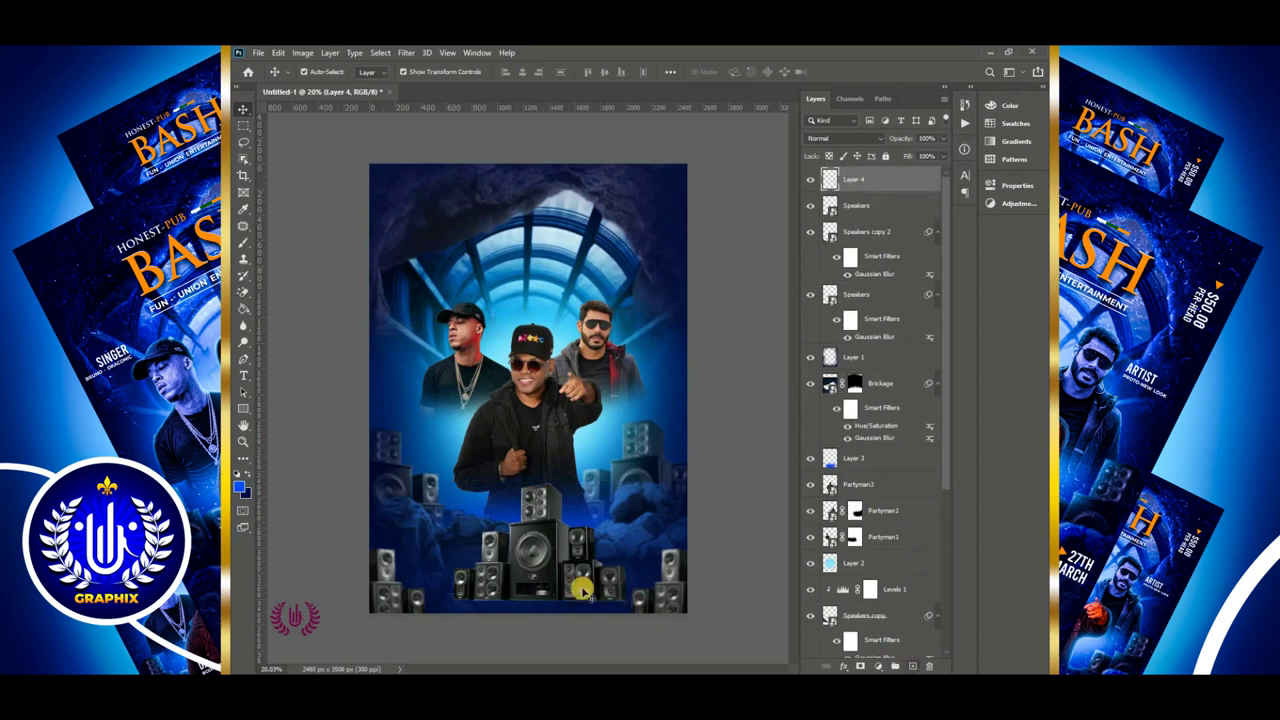
{"action": "left_click", "coordinate": [243, 243]}
{"action": "left_click", "coordinate": [312, 72]}
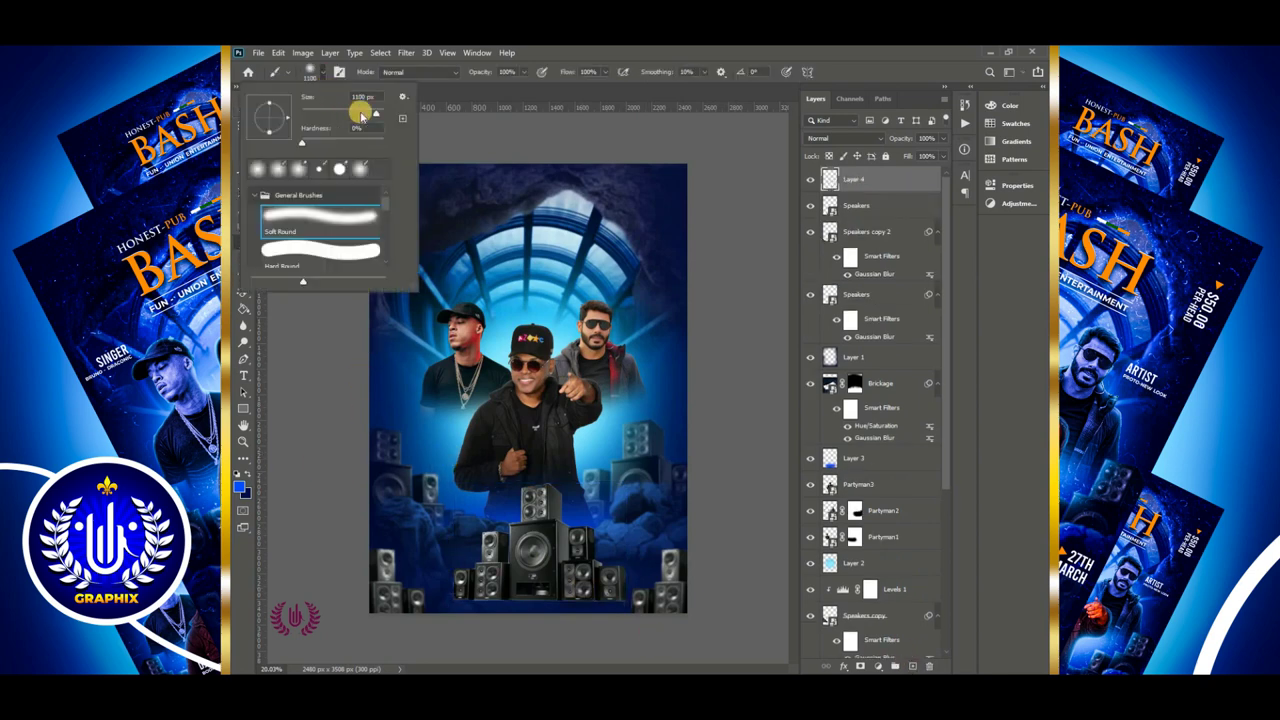
{"action": "left_click", "coordinate": [312, 72]}
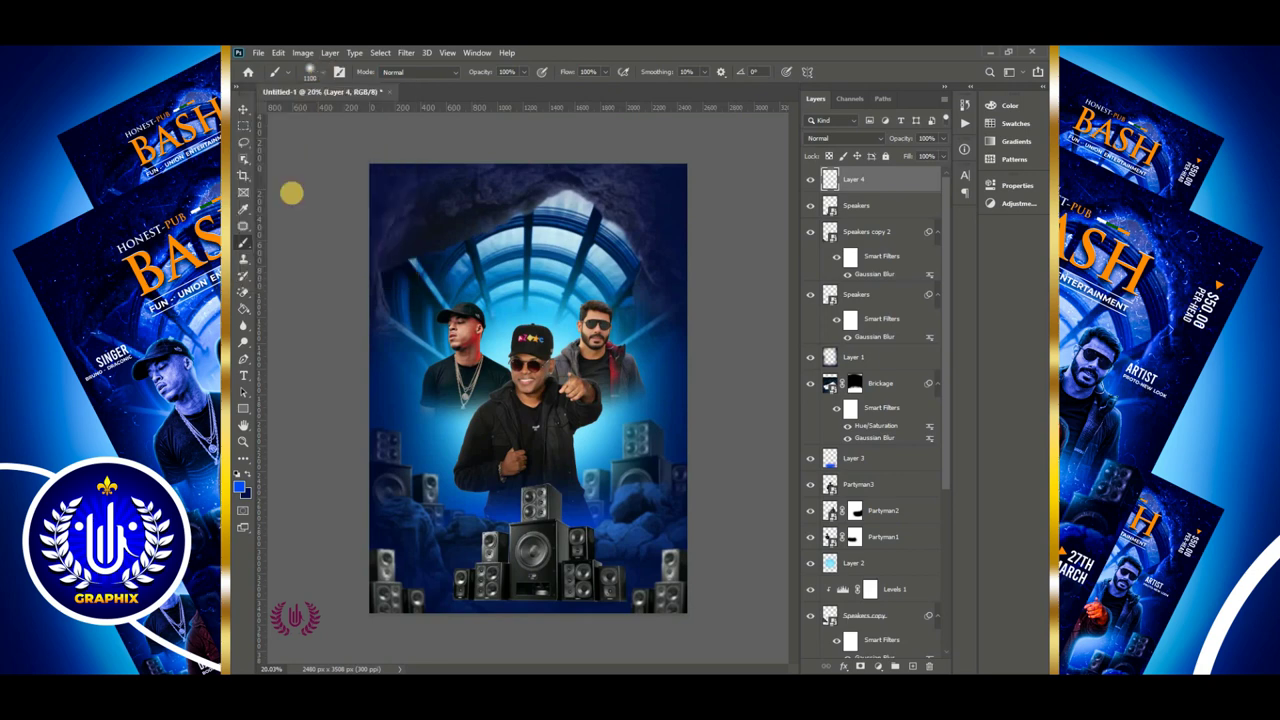
{"action": "left_click", "coordinate": [240, 487]}
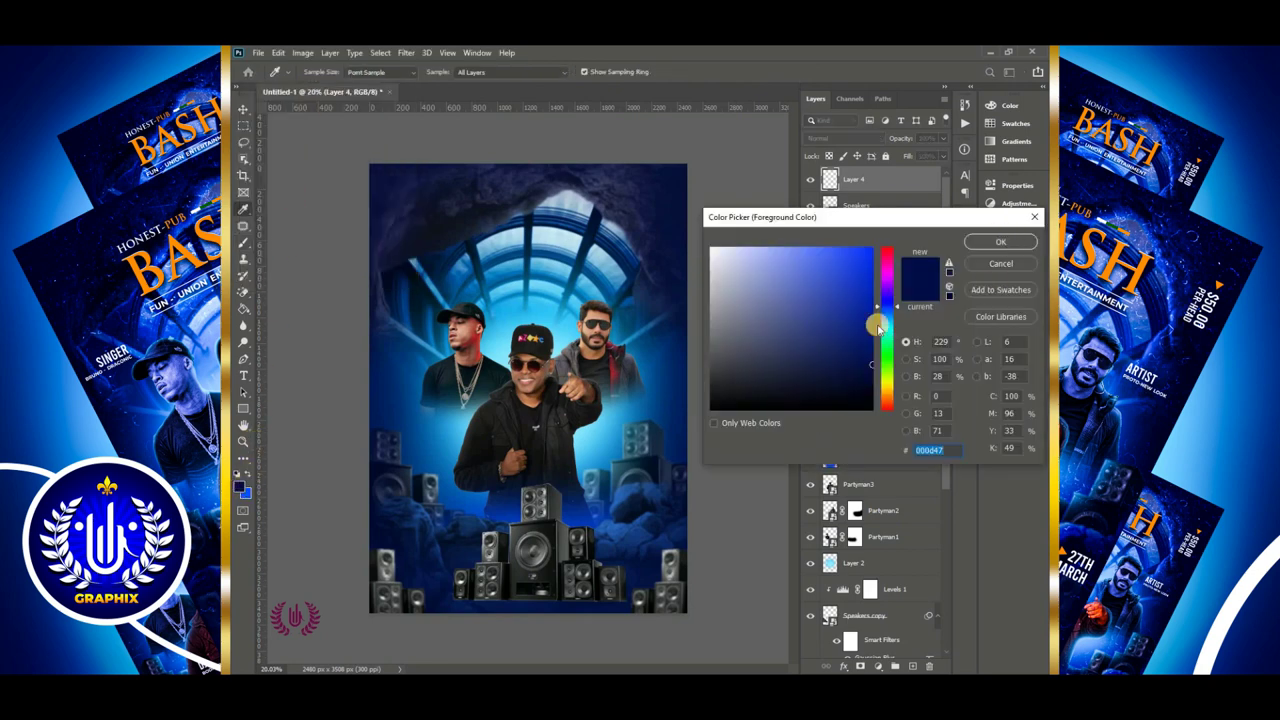
{"action": "left_click_drag", "start_coordinate": [868, 373], "coordinate": [883, 385]}
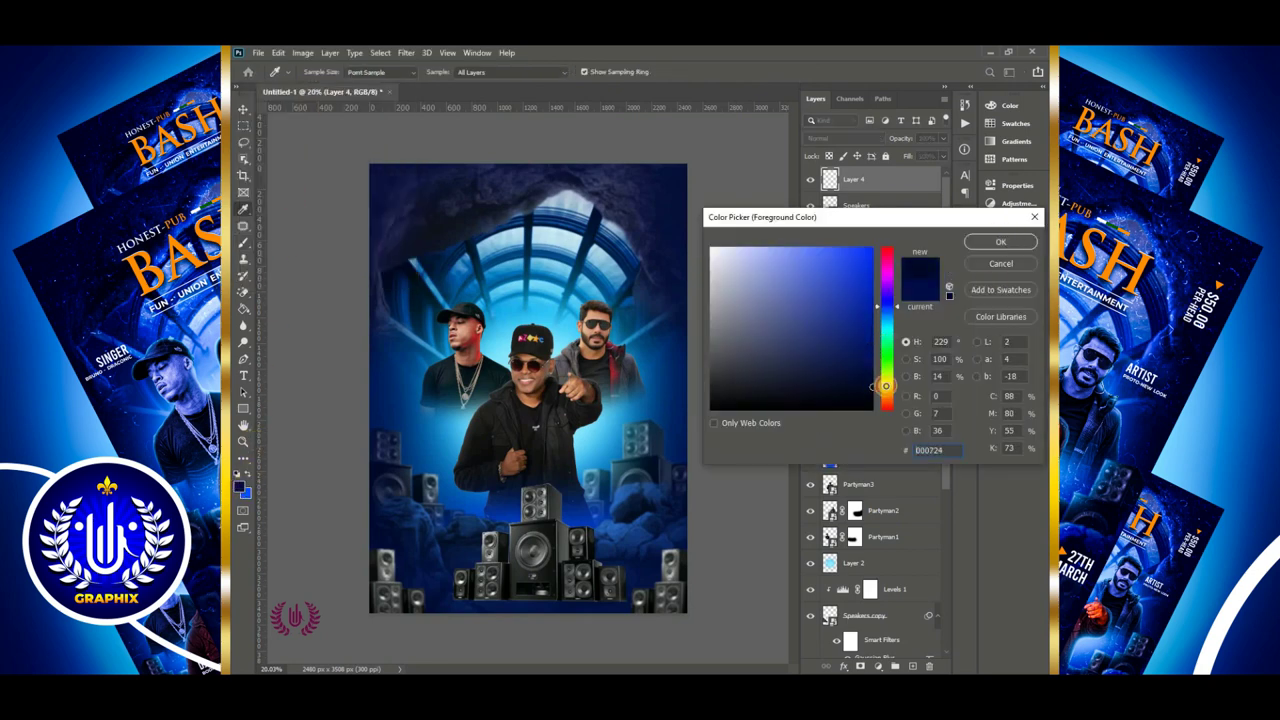
{"action": "left_click", "coordinate": [1000, 242]}
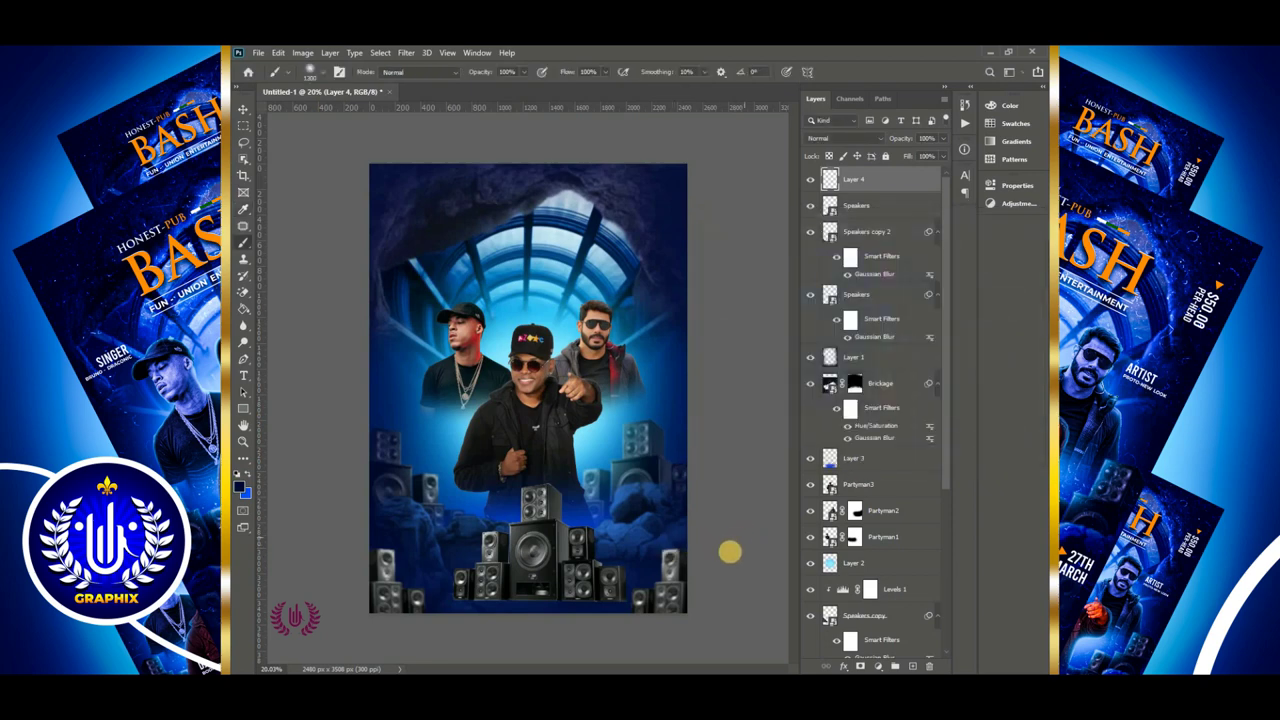
{"action": "left_click_drag", "start_coordinate": [711, 608], "coordinate": [682, 630]}
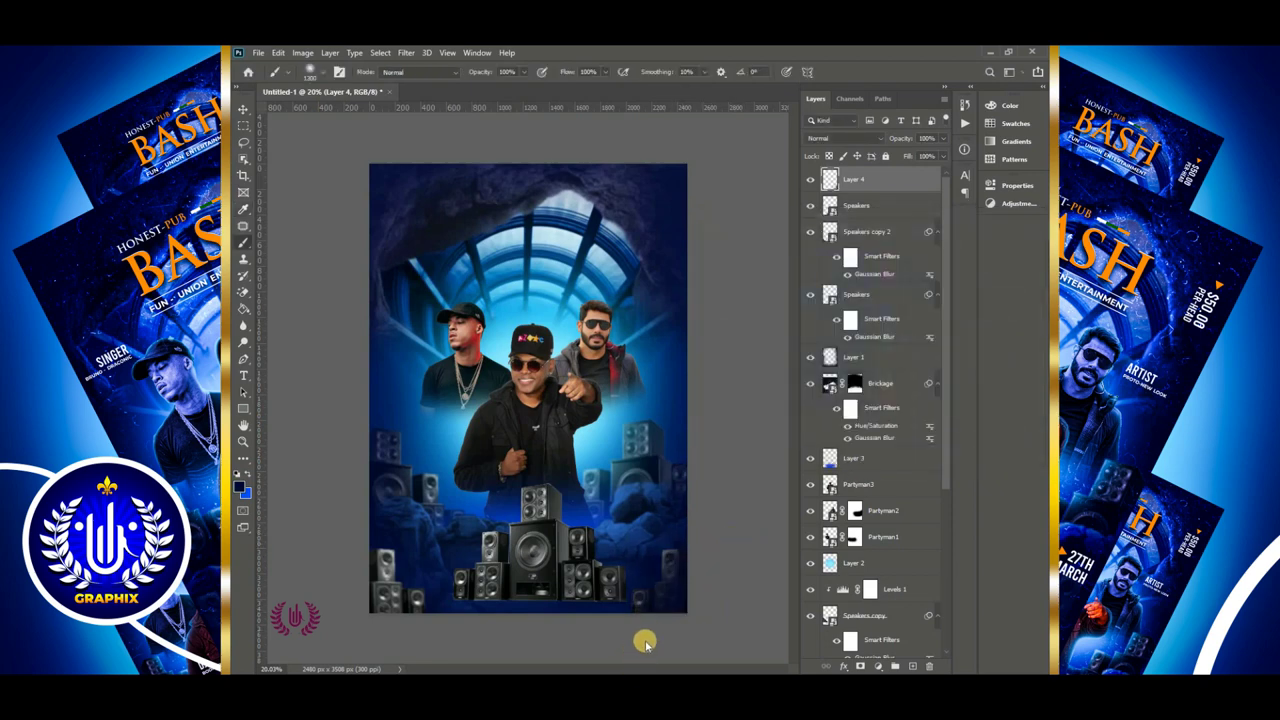
{"action": "mouse_move", "coordinate": [596, 632]}
{"action": "left_mouse_down"}
{"action": "mouse_move", "coordinate": [466, 626]}
{"action": "mouse_move", "coordinate": [406, 649]}
{"action": "mouse_move", "coordinate": [329, 631]}
{"action": "left_mouse_up"}
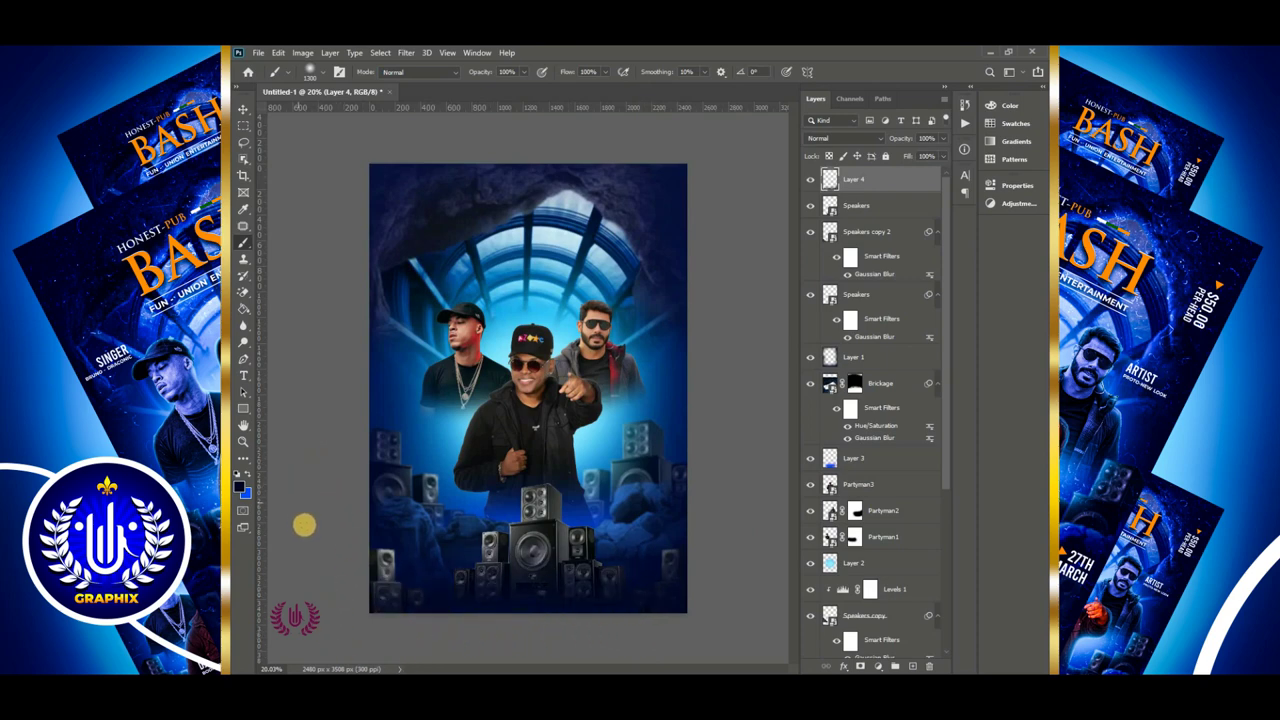
{"action": "left_click_drag", "start_coordinate": [411, 610], "coordinate": [611, 630]}
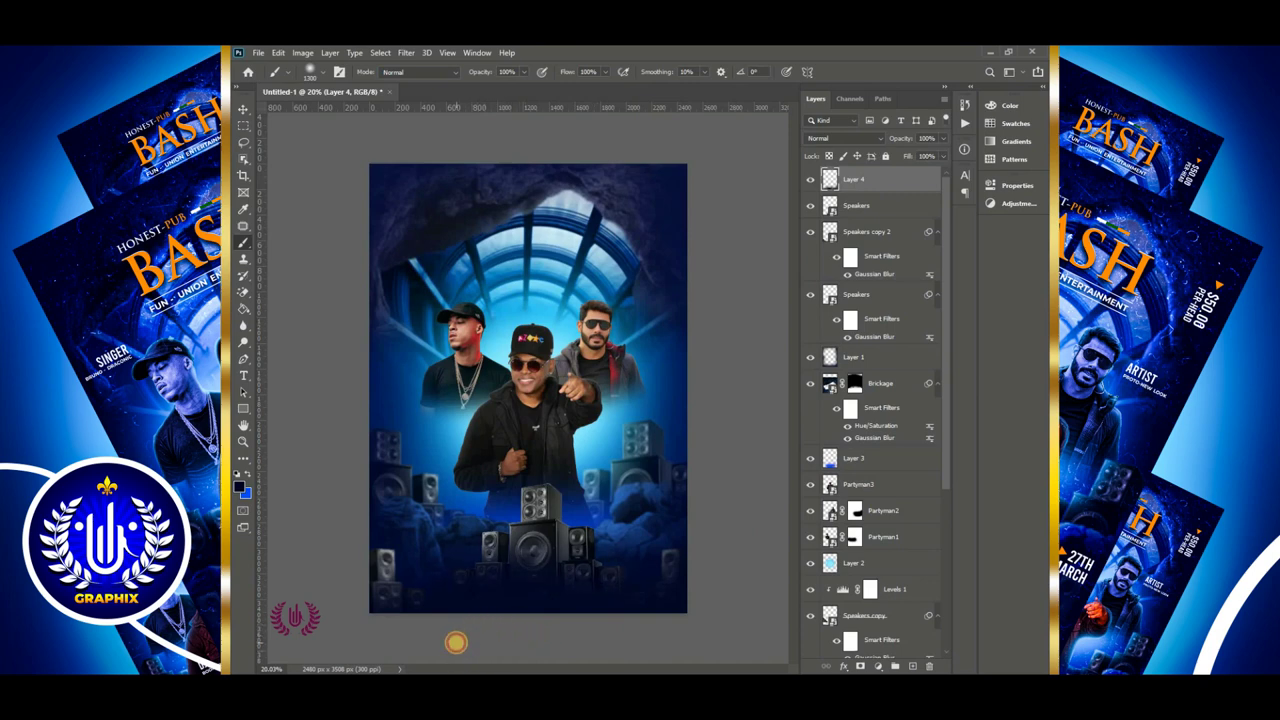
{"action": "mouse_move", "coordinate": [572, 600]}
{"action": "left_mouse_down"}
{"action": "mouse_move", "coordinate": [500, 605]}
{"action": "mouse_move", "coordinate": [509, 634]}
{"action": "mouse_move", "coordinate": [602, 583]}
{"action": "left_mouse_up"}
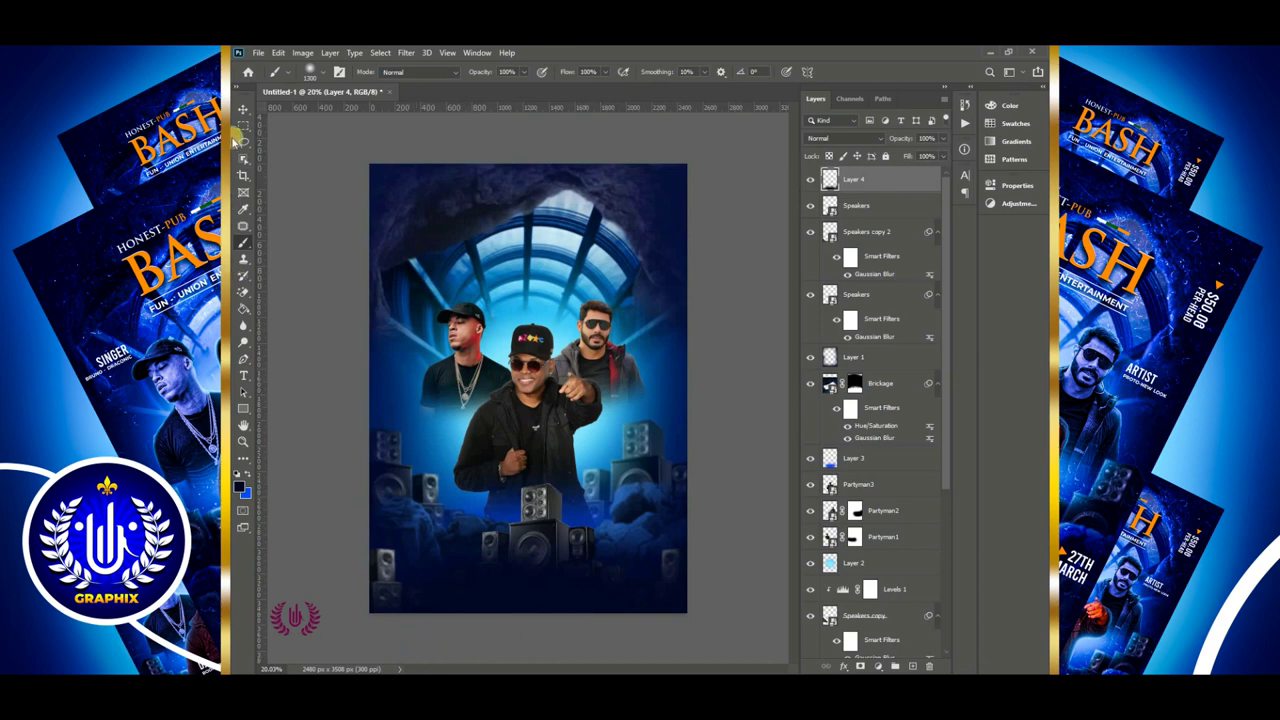
Lower the opacity of the dark bottom shade layer to 90% and deselect it
{"action": "left_click", "coordinate": [243, 110]}
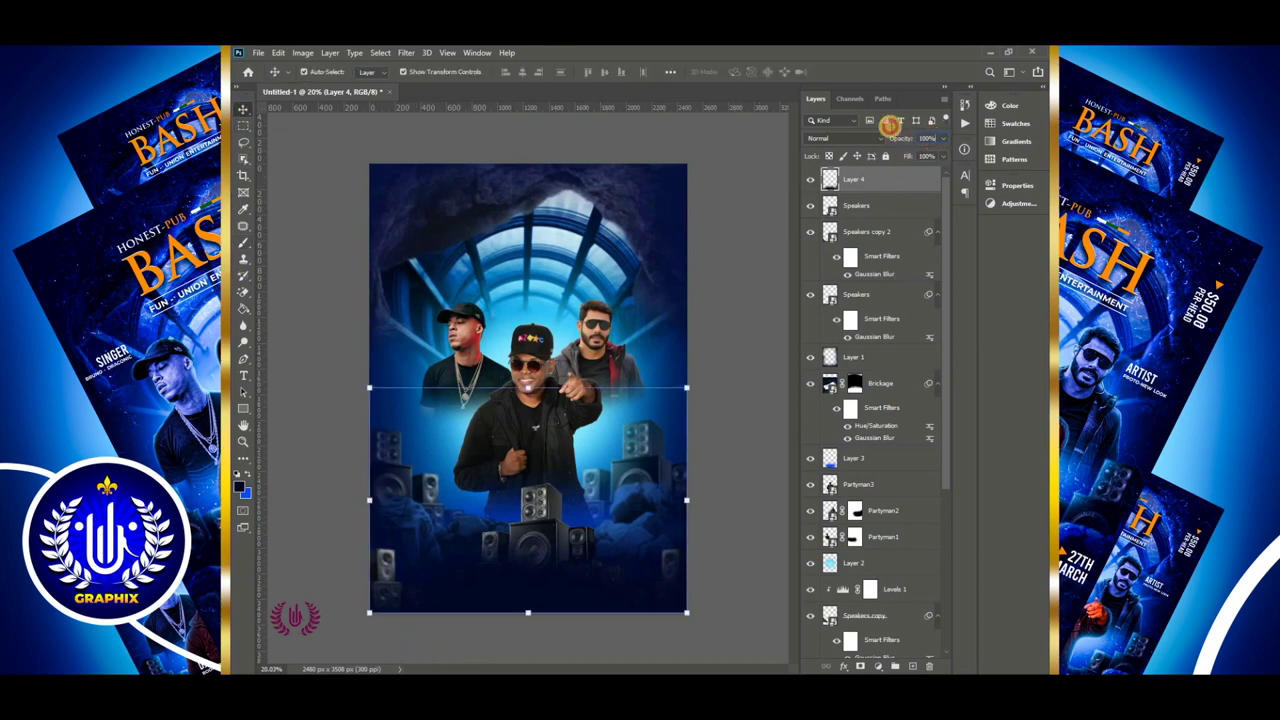
{"action": "left_click_drag", "start_coordinate": [890, 126], "coordinate": [869, 127]}
{"action": "type", "text": "55"}
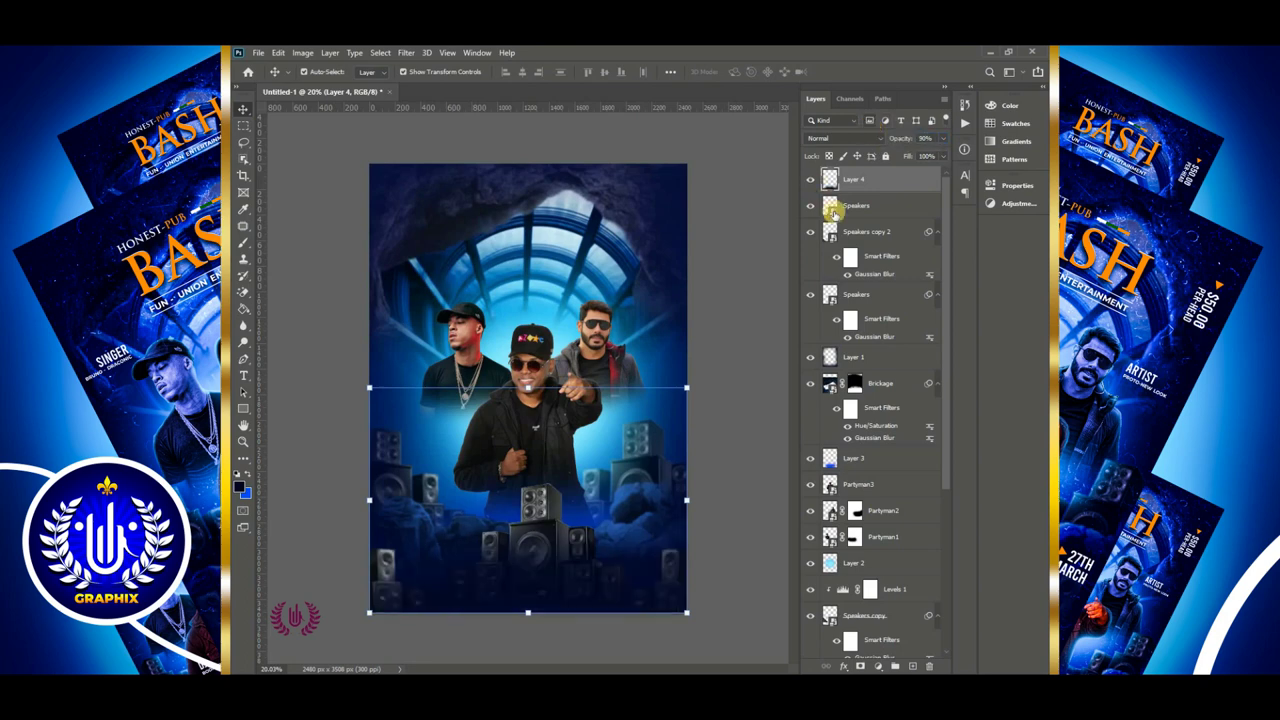
{"action": "left_click", "coordinate": [705, 275]}
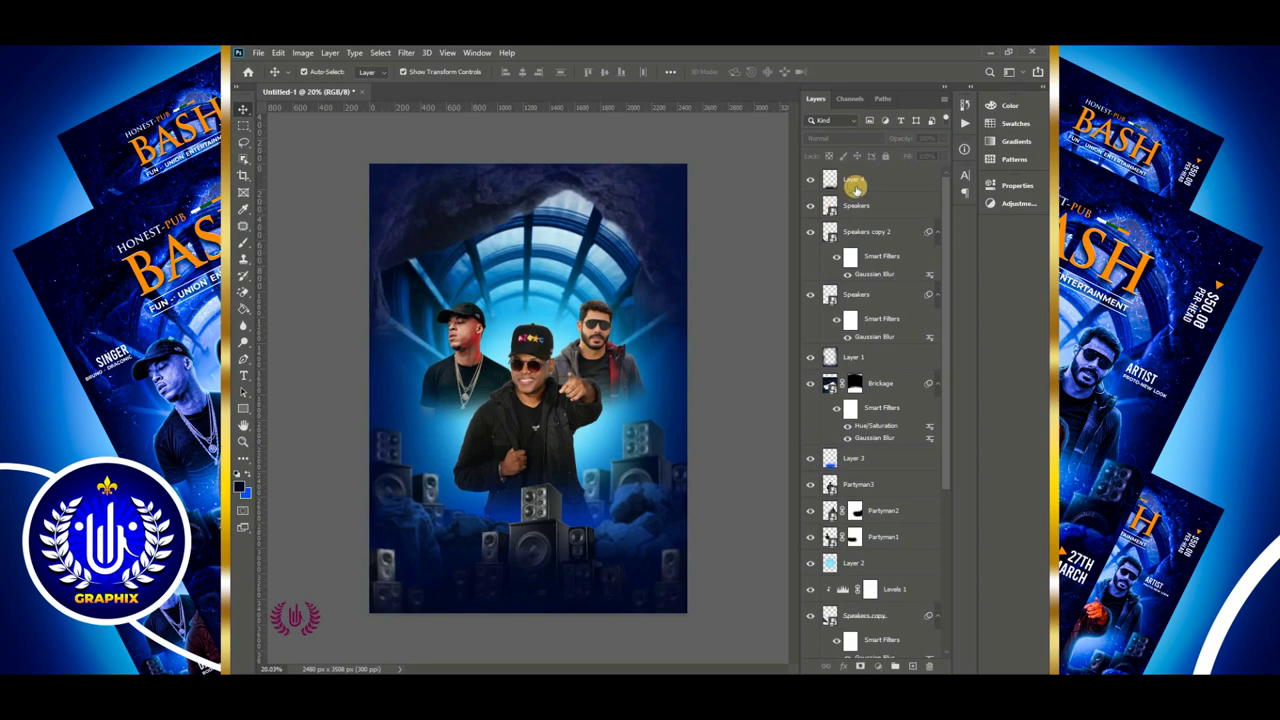
Add another layer on top and paint soft #000724 shading around the flyer's outer edges with the Brush
{"action": "left_click", "coordinate": [912, 665]}
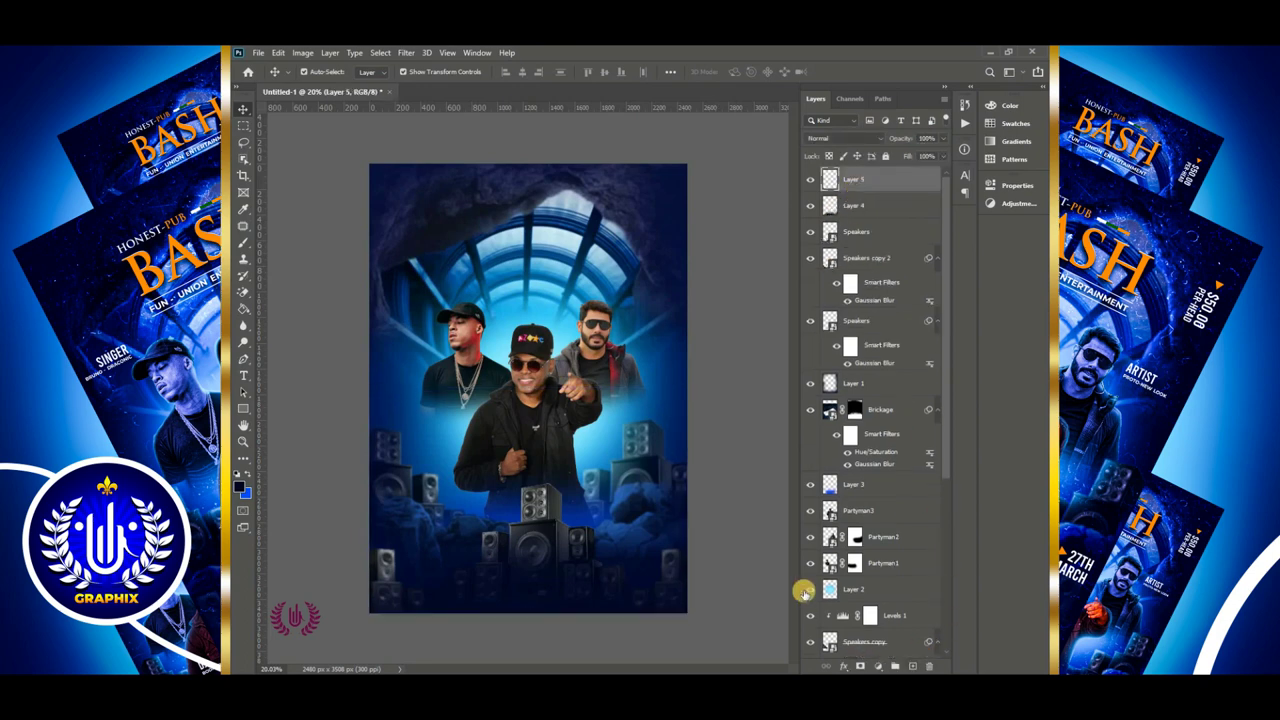
{"action": "left_click", "coordinate": [244, 246]}
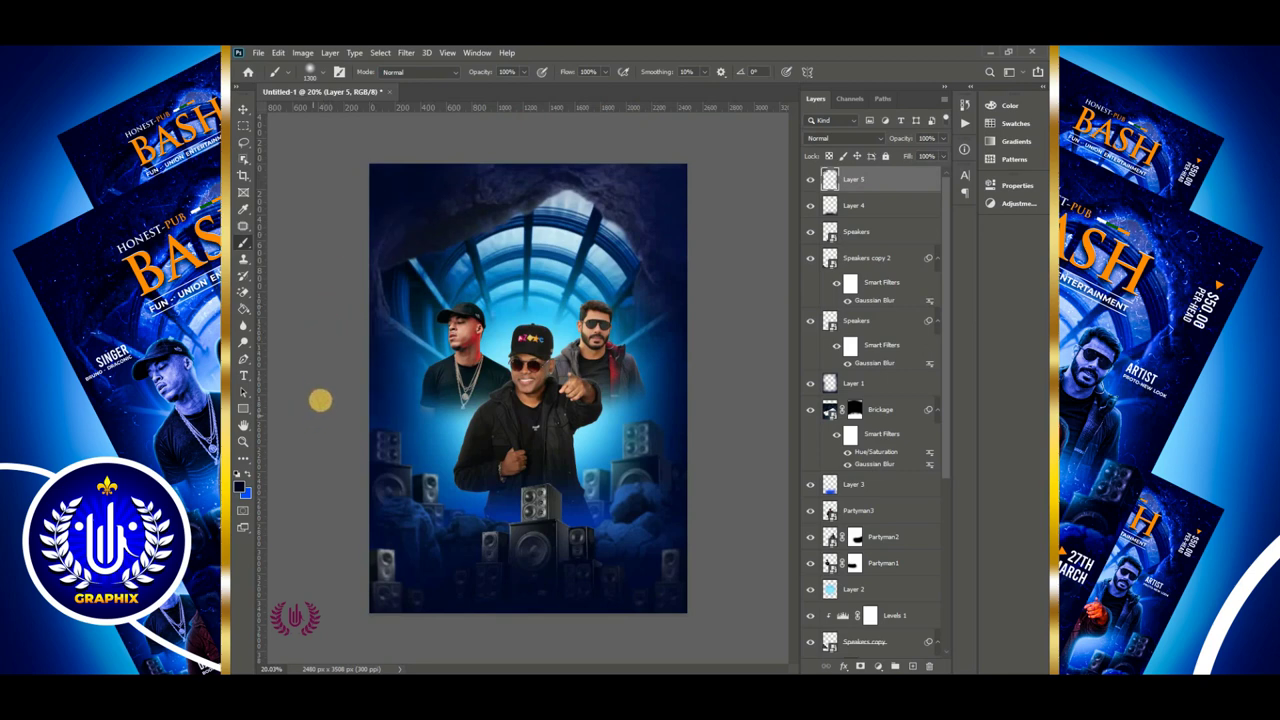
{"action": "left_click", "coordinate": [243, 108]}
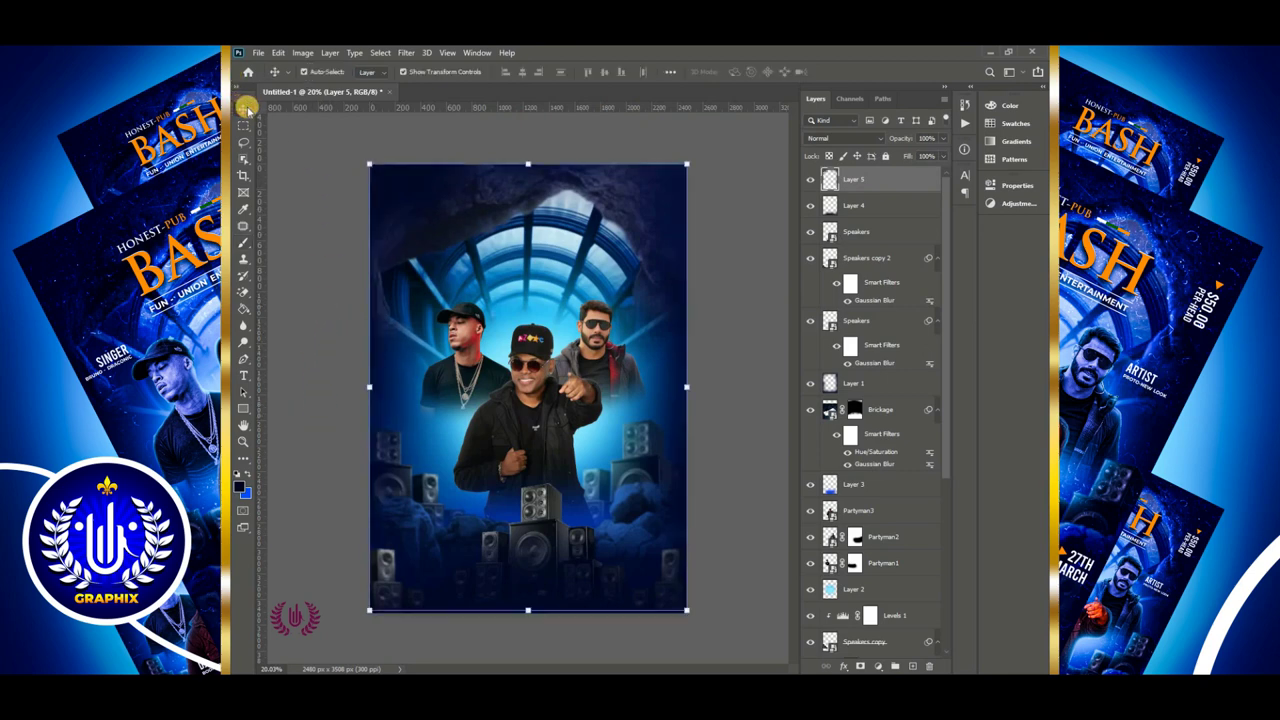
{"action": "left_click", "coordinate": [297, 222]}
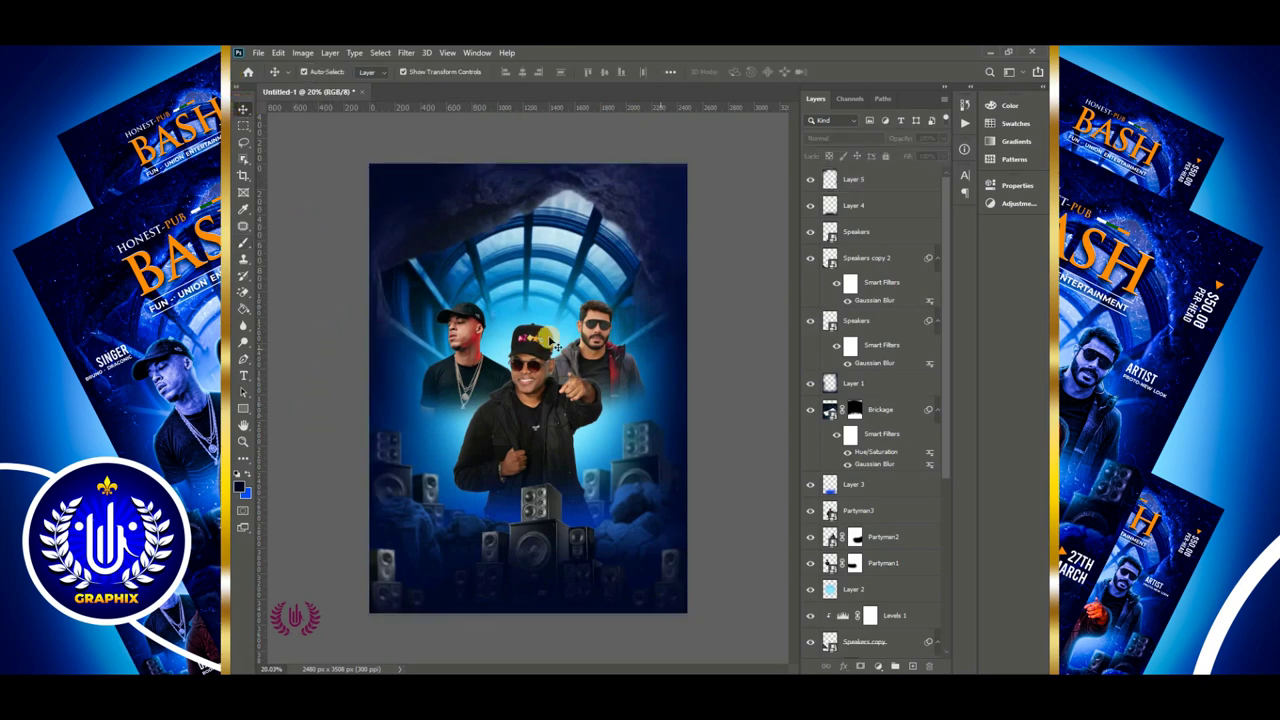
Compare the flyer with and without the dark edge shading by toggling the visibility of Layer 5 and Layer 4
{"action": "left_click_drag", "start_coordinate": [811, 178], "coordinate": [816, 210]}
{"action": "left_click", "coordinate": [810, 204]}
{"action": "left_click", "coordinate": [810, 204]}
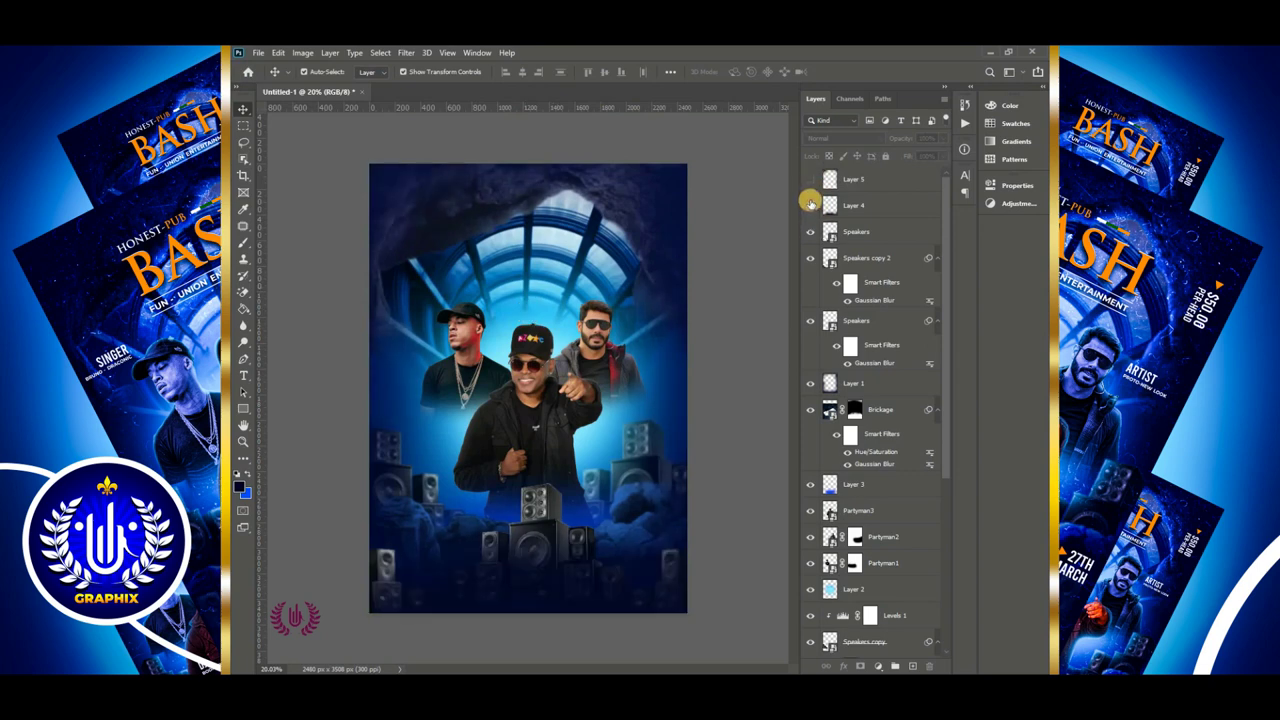
{"action": "left_click", "coordinate": [811, 180]}
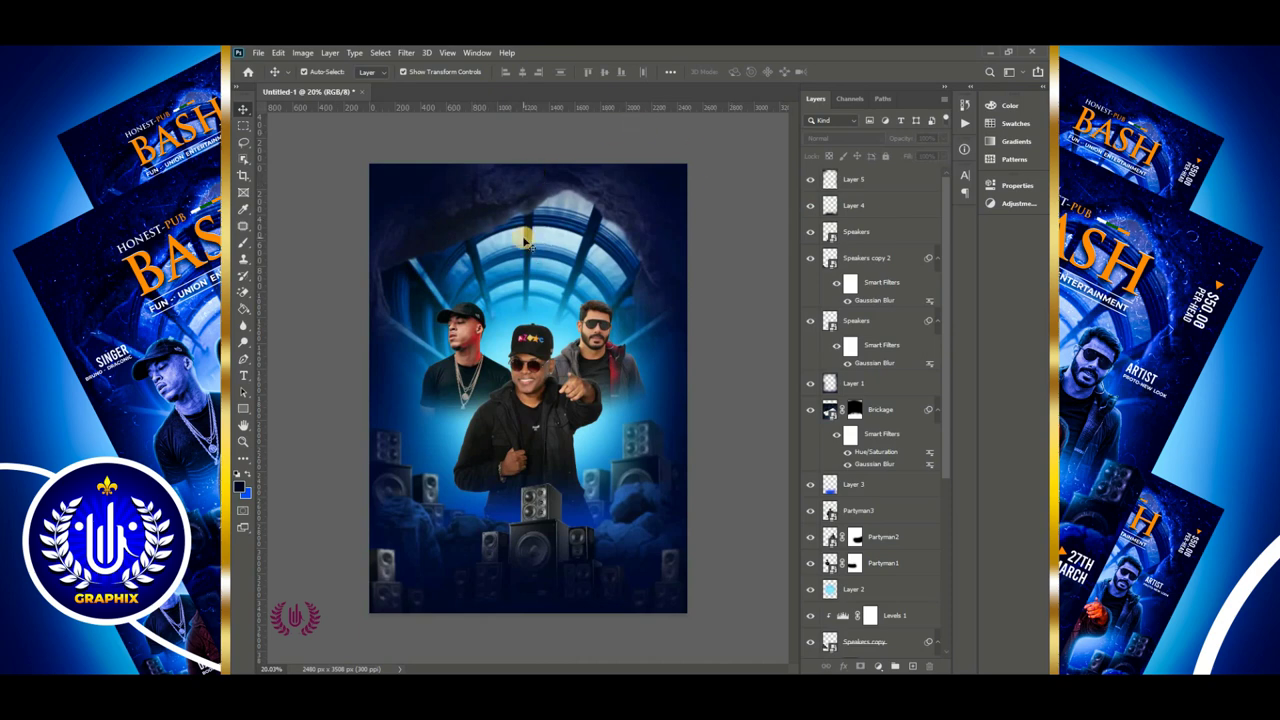
Add a Solid Color fill layer above Levels 1 of the left background speakers, choosing light blue #2dd1ff
{"action": "left_click", "coordinate": [628, 467]}
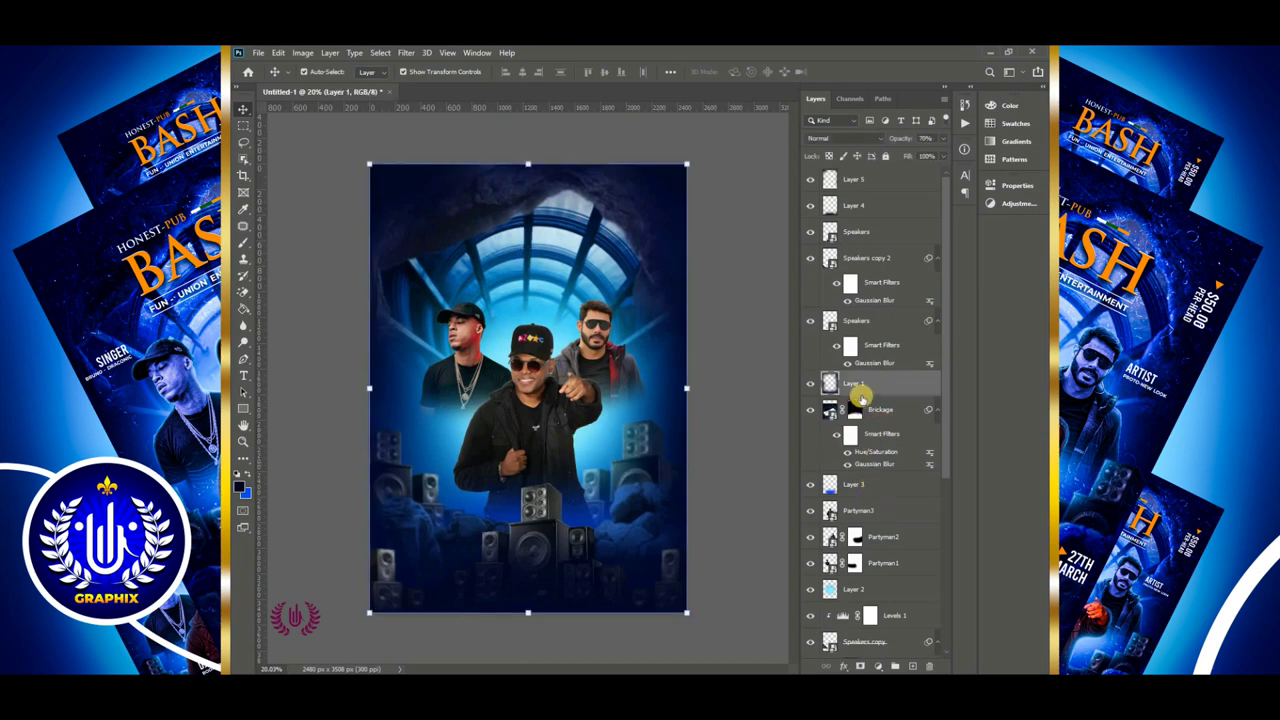
{"action": "left_click", "coordinate": [873, 263]}
{"action": "left_click_drag", "start_coordinate": [943, 334], "coordinate": [942, 507]}
{"action": "left_click", "coordinate": [883, 369]}
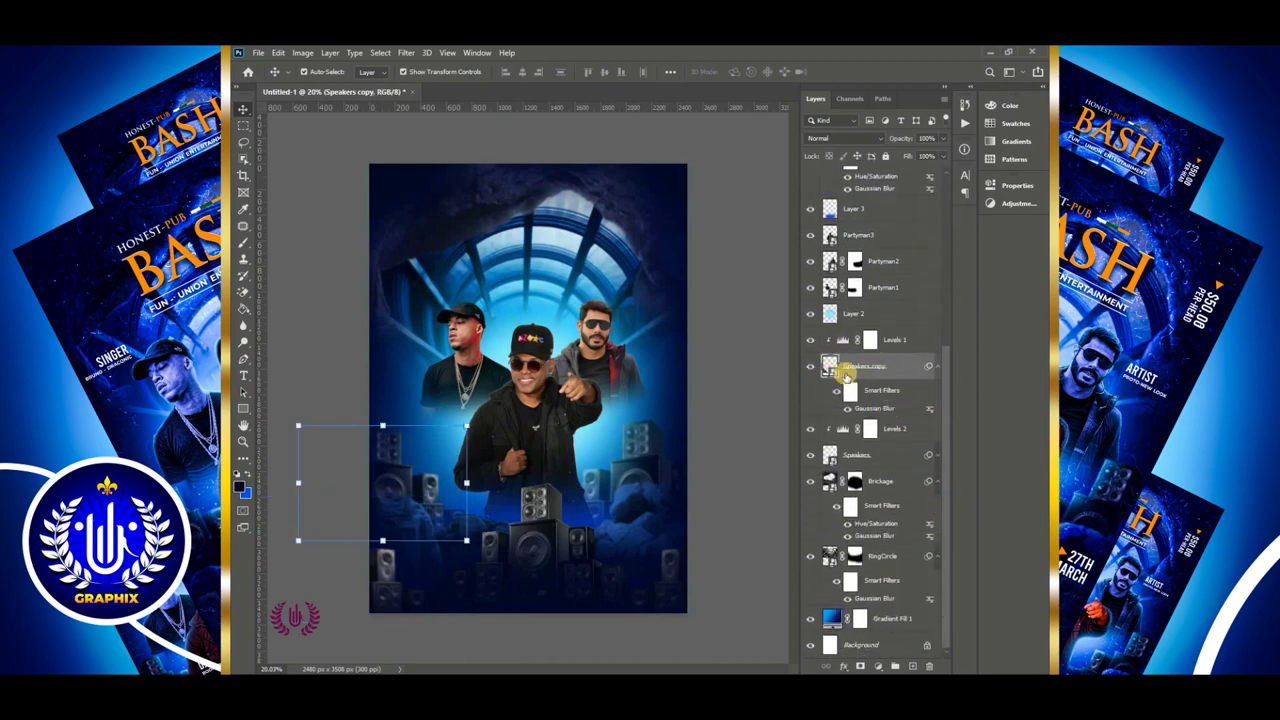
{"action": "left_click", "coordinate": [870, 340]}
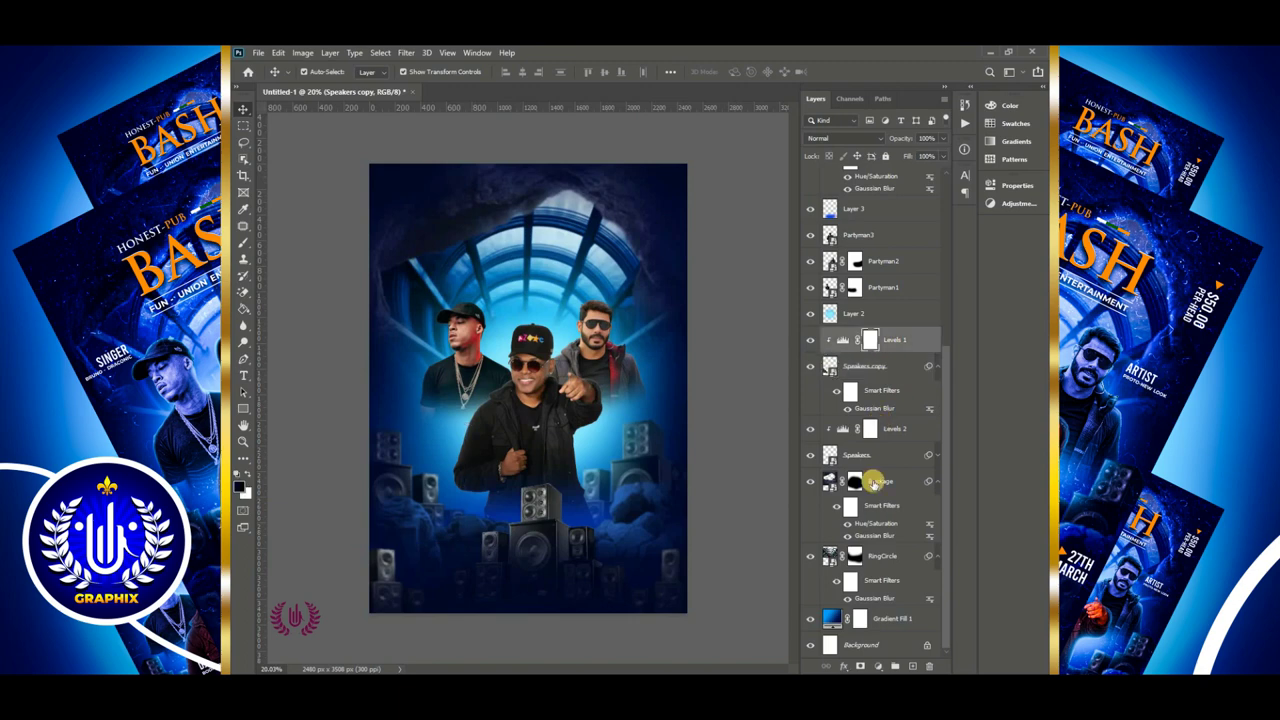
{"action": "left_click", "coordinate": [877, 663]}
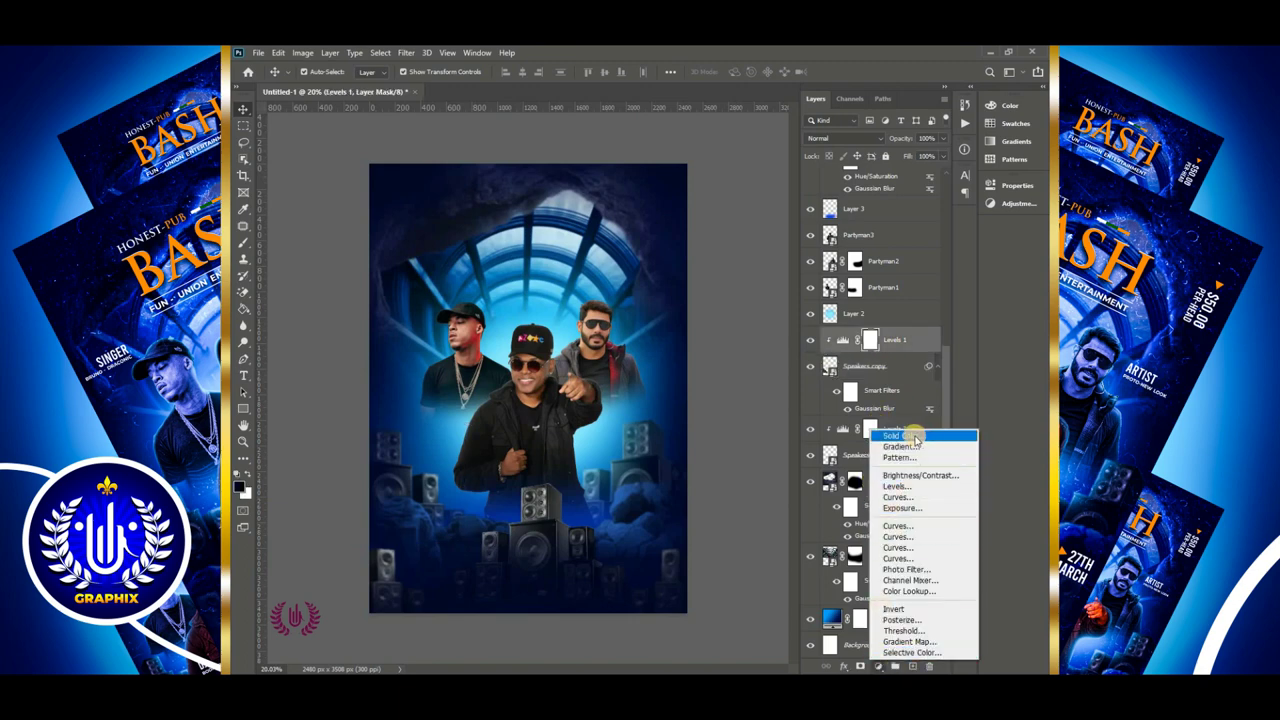
{"action": "left_click", "coordinate": [915, 437]}
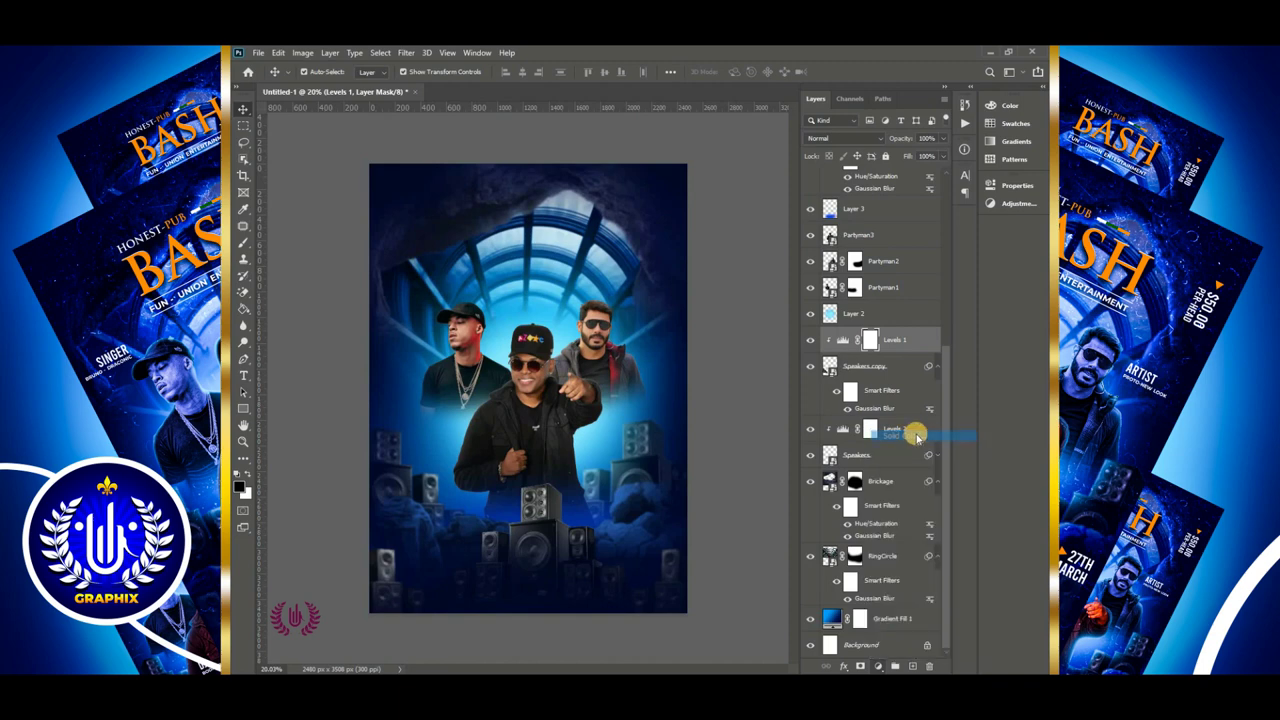
{"action": "left_click", "coordinate": [606, 422]}
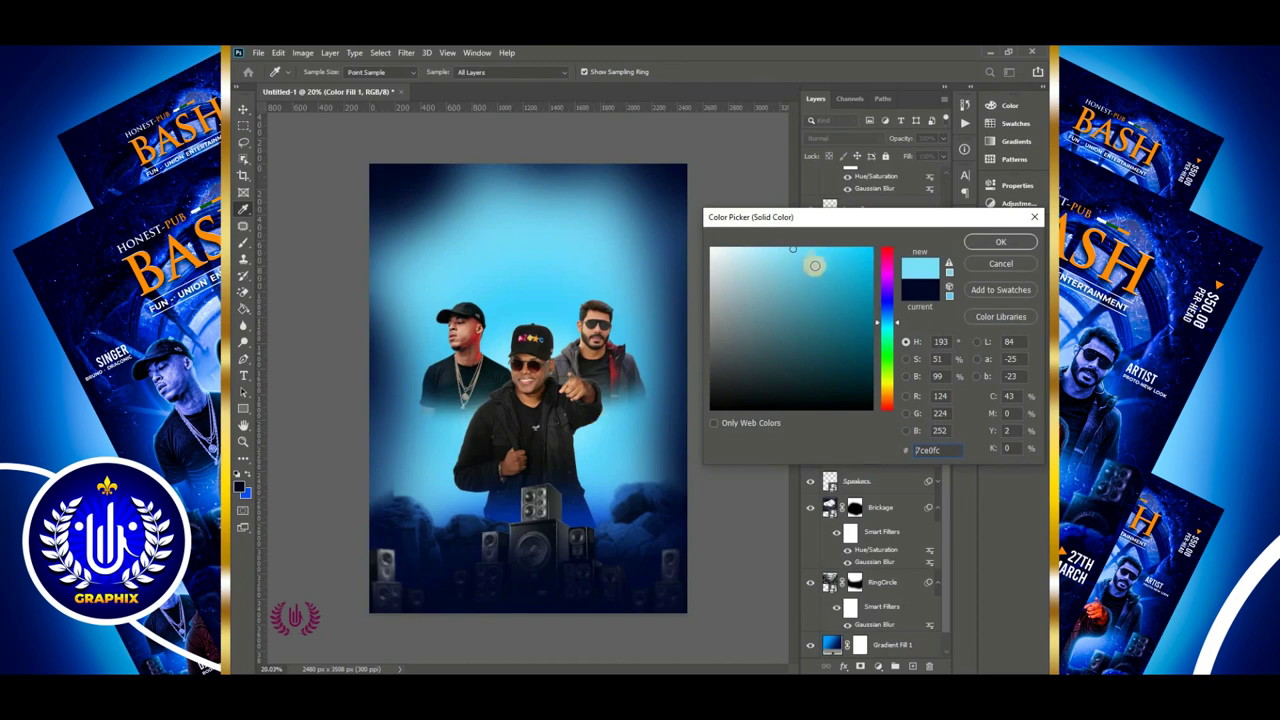
{"action": "left_click_drag", "start_coordinate": [815, 265], "coordinate": [855, 248]}
{"action": "left_click", "coordinate": [975, 247]}
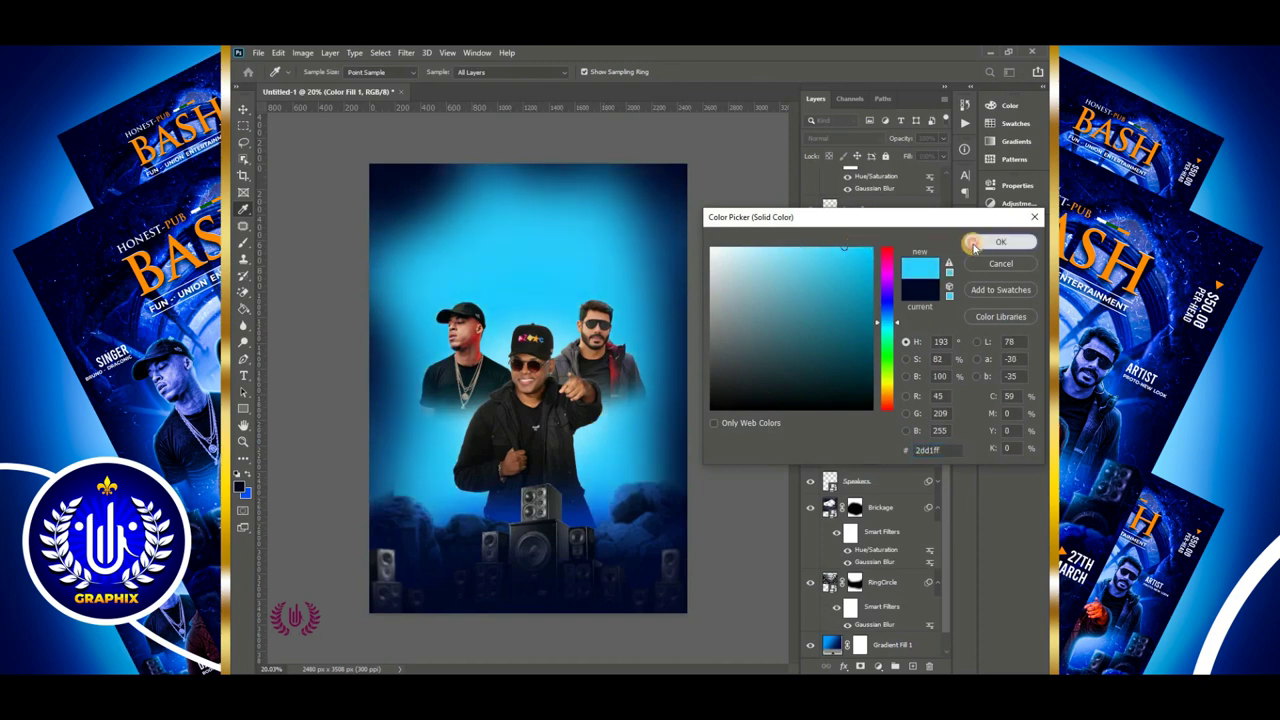
Copy the fill colour's hex code 2dd1ff and accept the colour
{"action": "double_click", "coordinate": [934, 450]}
{"action": "right_click", "coordinate": [934, 450]}
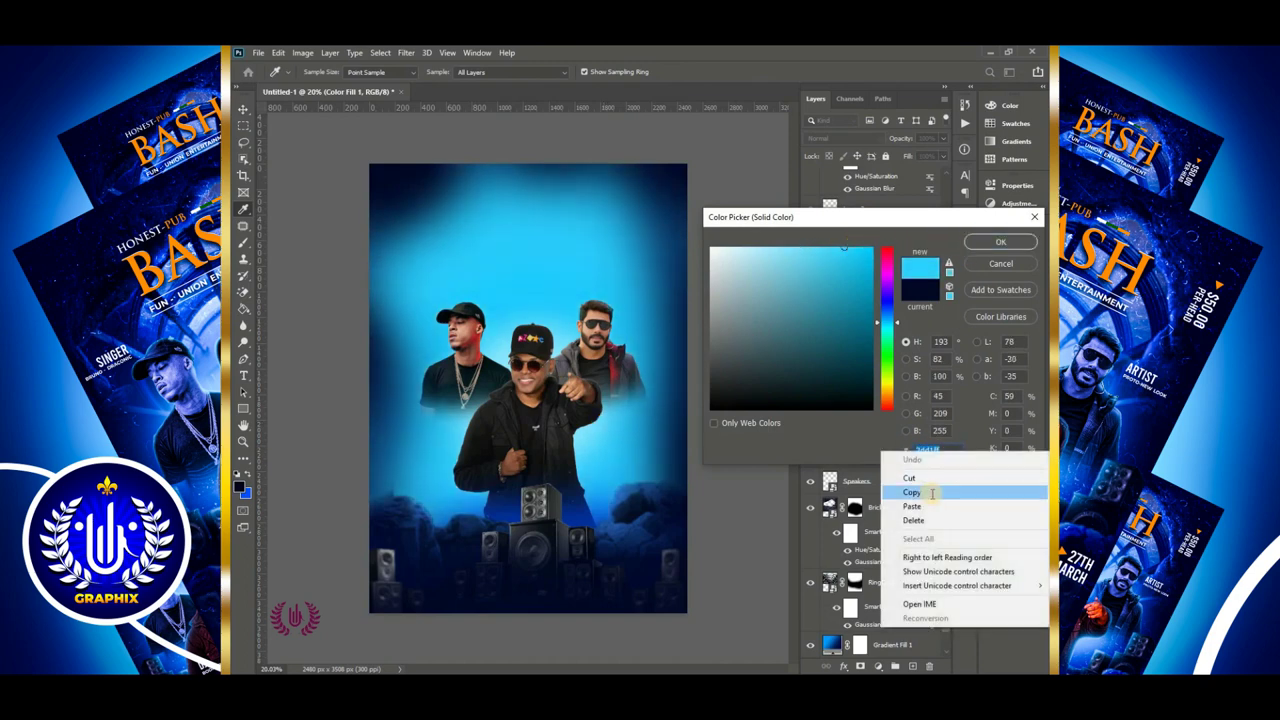
{"action": "left_click", "coordinate": [934, 491]}
{"action": "left_click", "coordinate": [988, 244]}
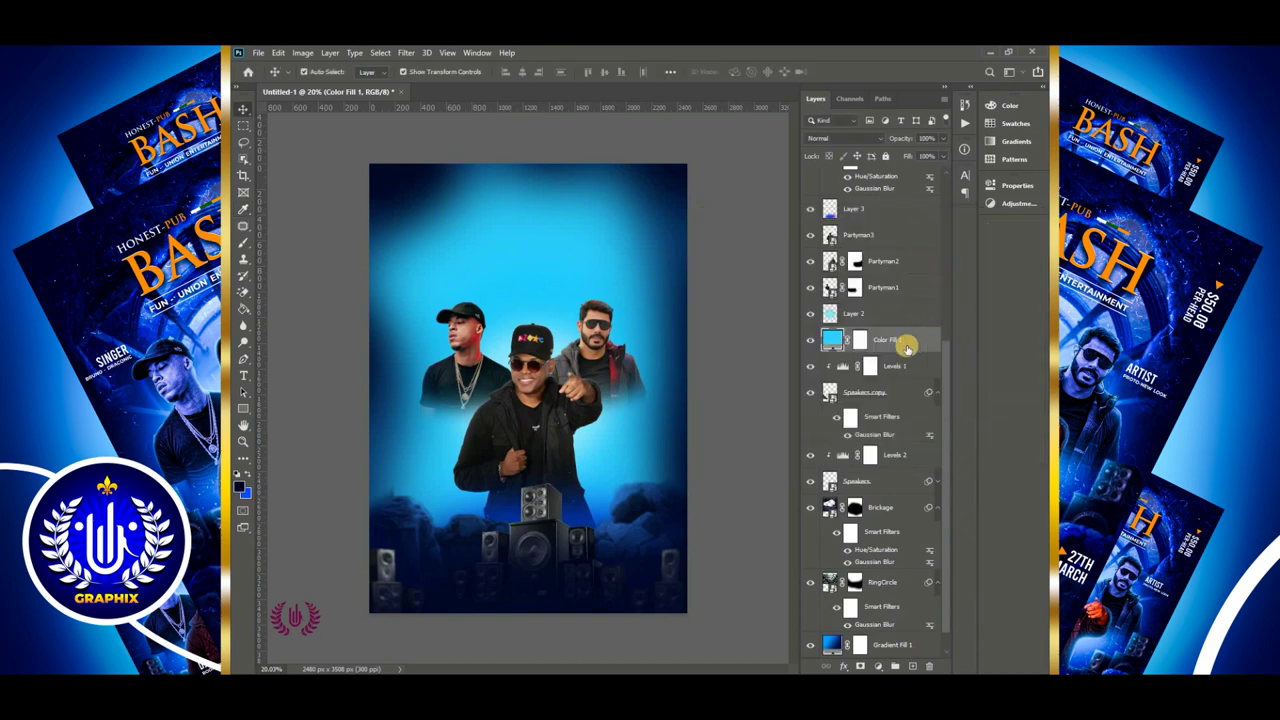
Clip the light blue fill to the left background speakers and invert its layer mask to black
{"action": "right_click", "coordinate": [889, 340]}
{"action": "left_click", "coordinate": [833, 382]}
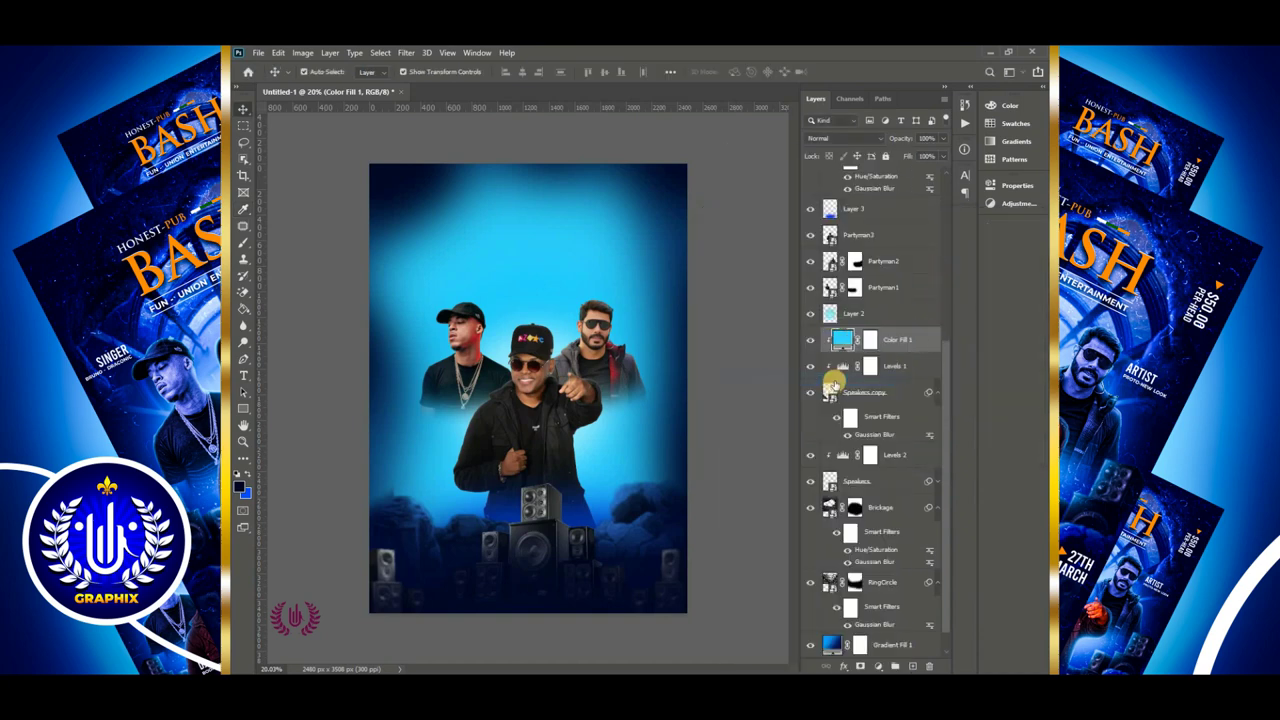
{"action": "left_click", "coordinate": [869, 341]}
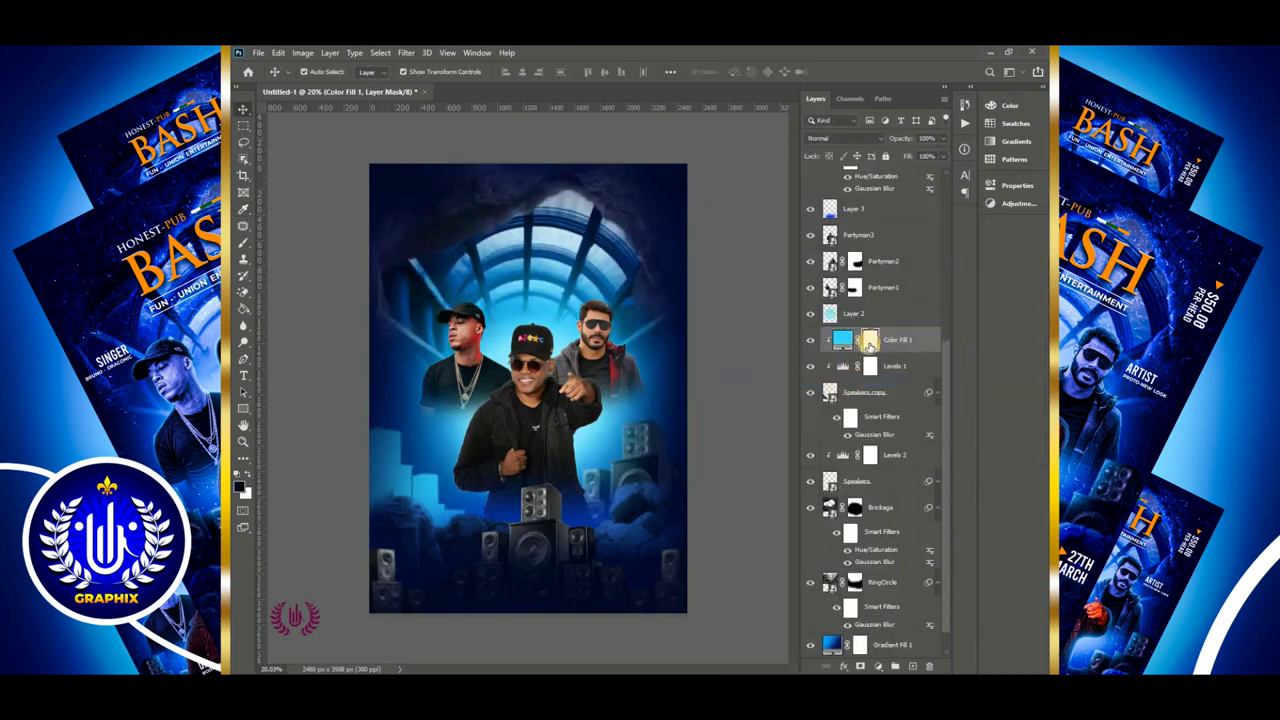
{"action": "key", "text": "ctrl+i"}
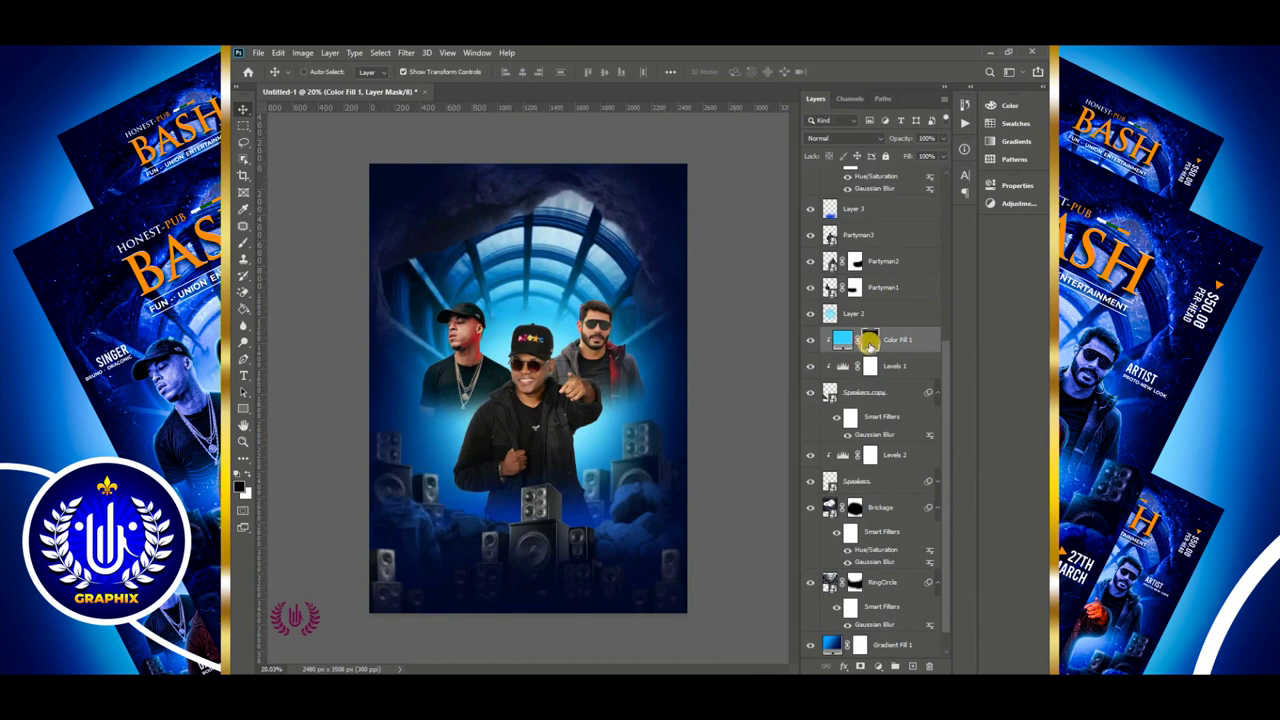
Brush light blue highlights onto the left background speakers through the fill's layer mask, painting in white and trimming the excess with black
{"action": "right_click", "coordinate": [247, 245]}
{"action": "left_click", "coordinate": [295, 243]}
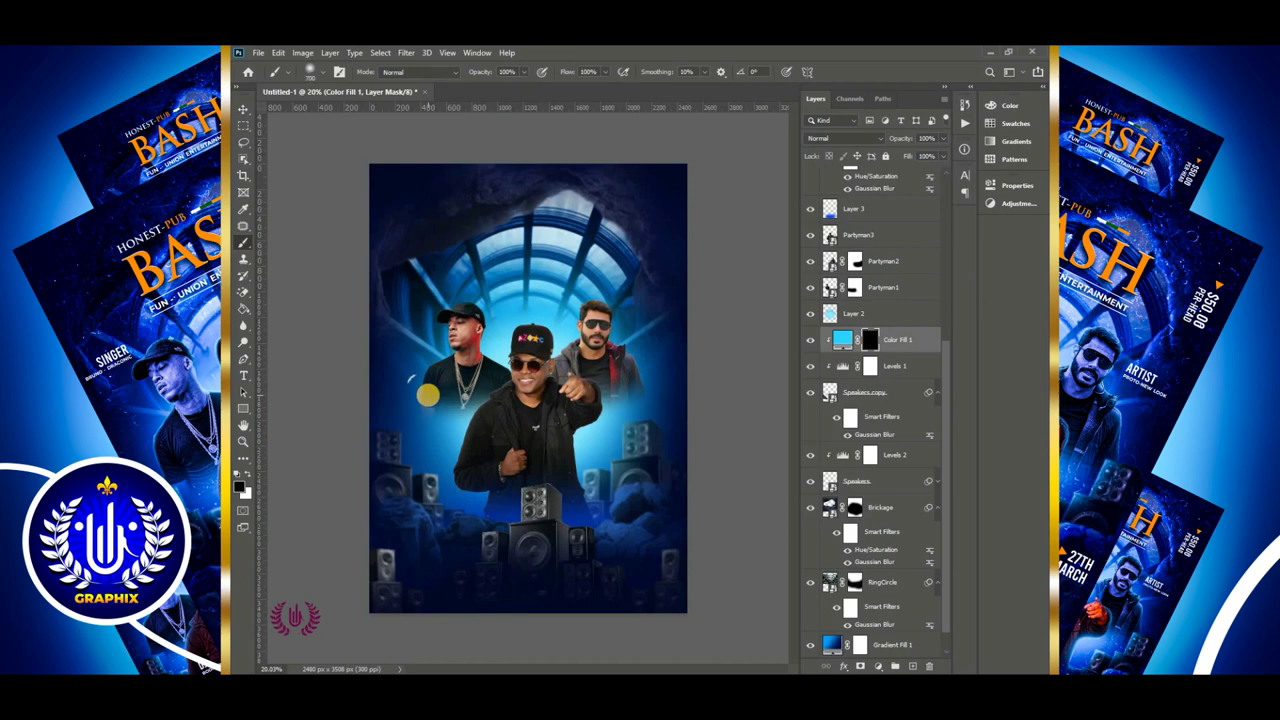
{"action": "key", "text": "bracketleft"}
{"action": "key", "text": "bracketleft"}
{"action": "key", "text": "bracketleft"}
{"action": "scroll", "coordinate": [362, 458], "scroll_direction": "up", "scroll_amount": 7}
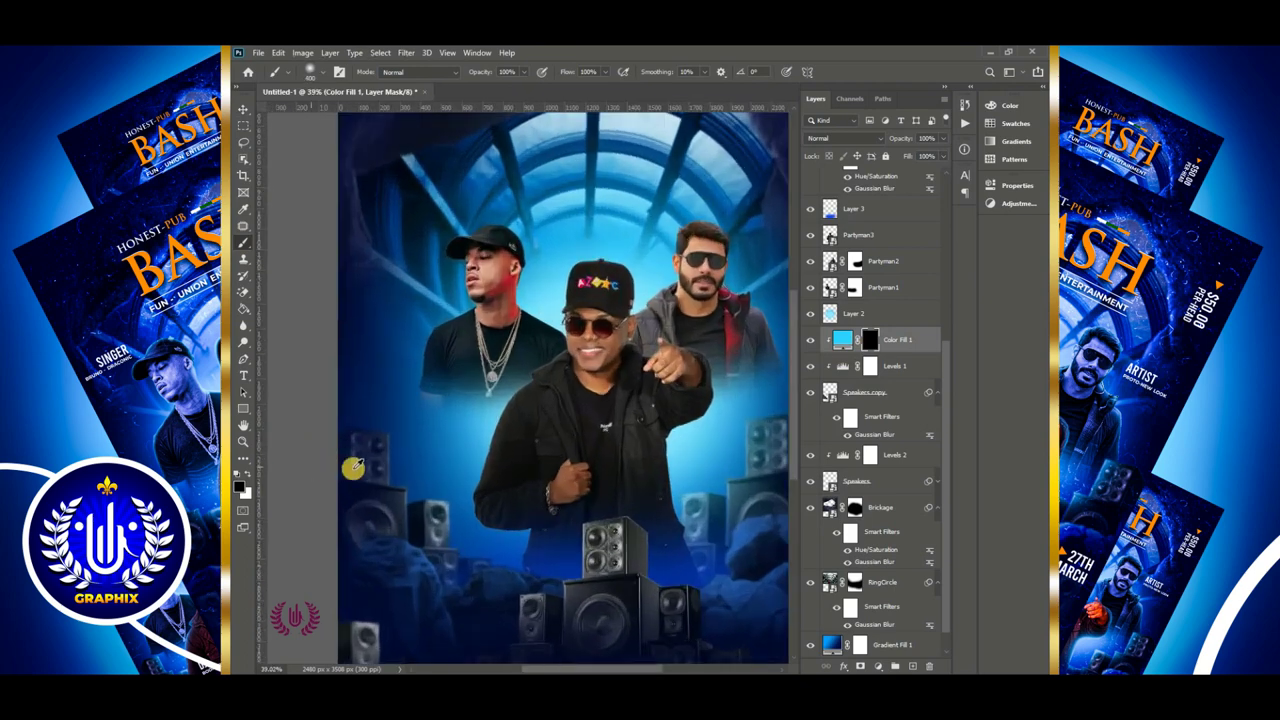
{"action": "scroll", "coordinate": [355, 467], "scroll_direction": "up", "scroll_amount": 1}
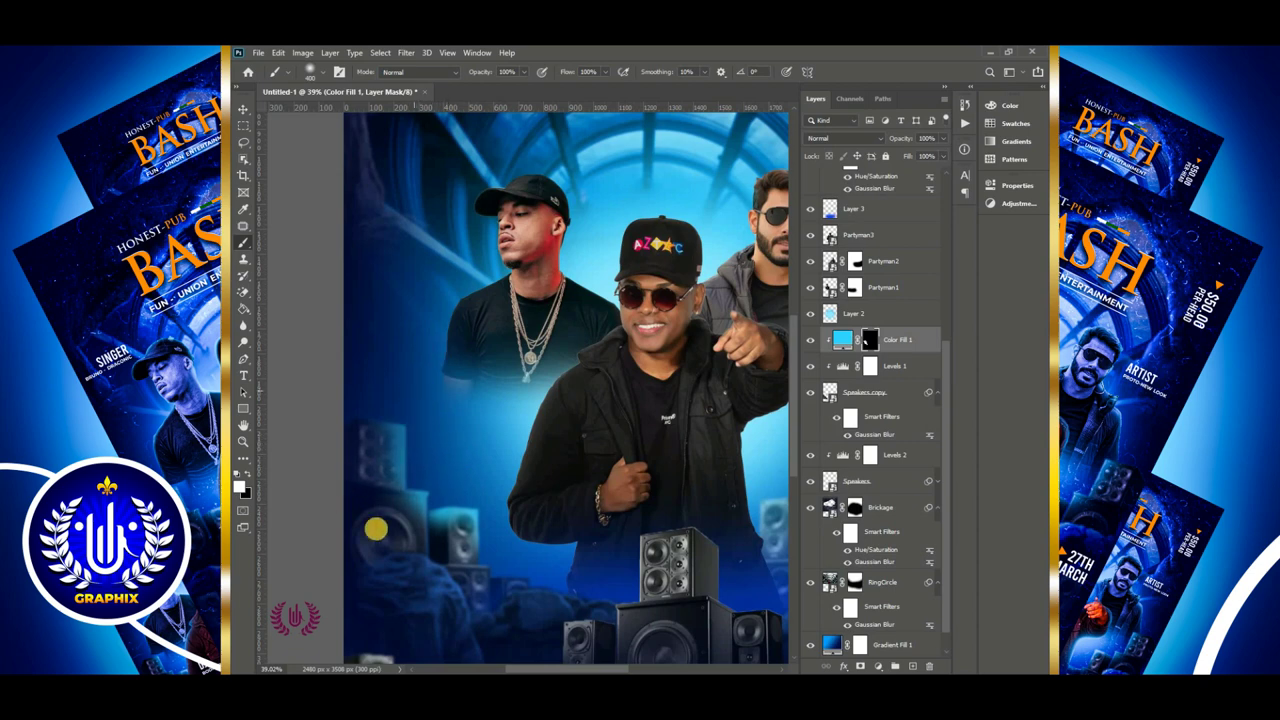
{"action": "key", "text": "x"}
{"action": "left_click_drag", "start_coordinate": [435, 541], "coordinate": [452, 546]}
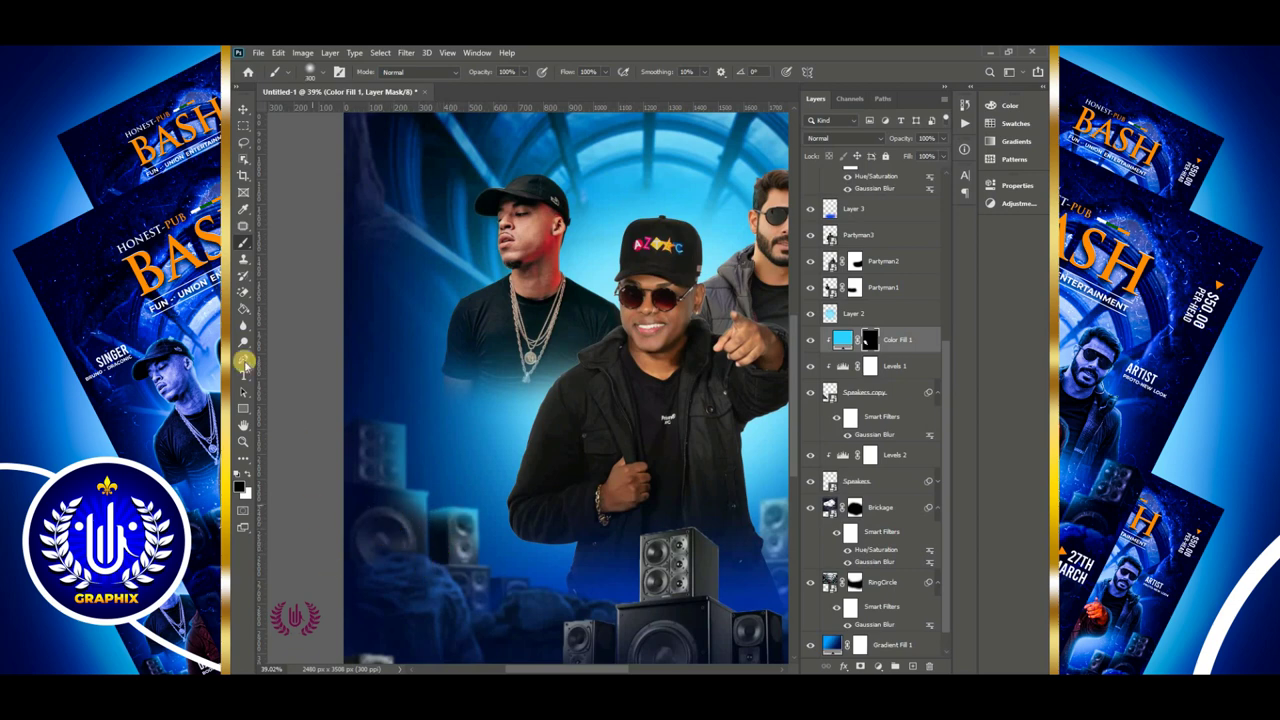
{"action": "left_click", "coordinate": [243, 109]}
{"action": "left_click", "coordinate": [270, 424]}
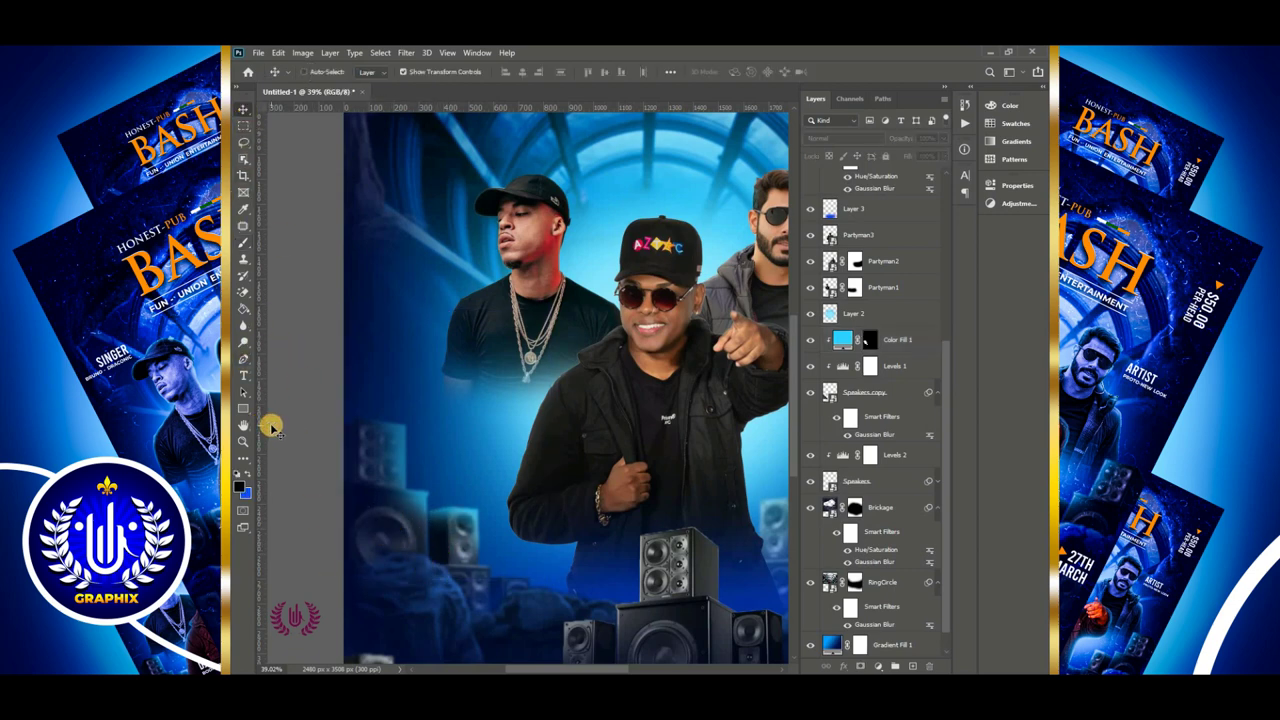
{"action": "key", "text": "ctrl+0"}
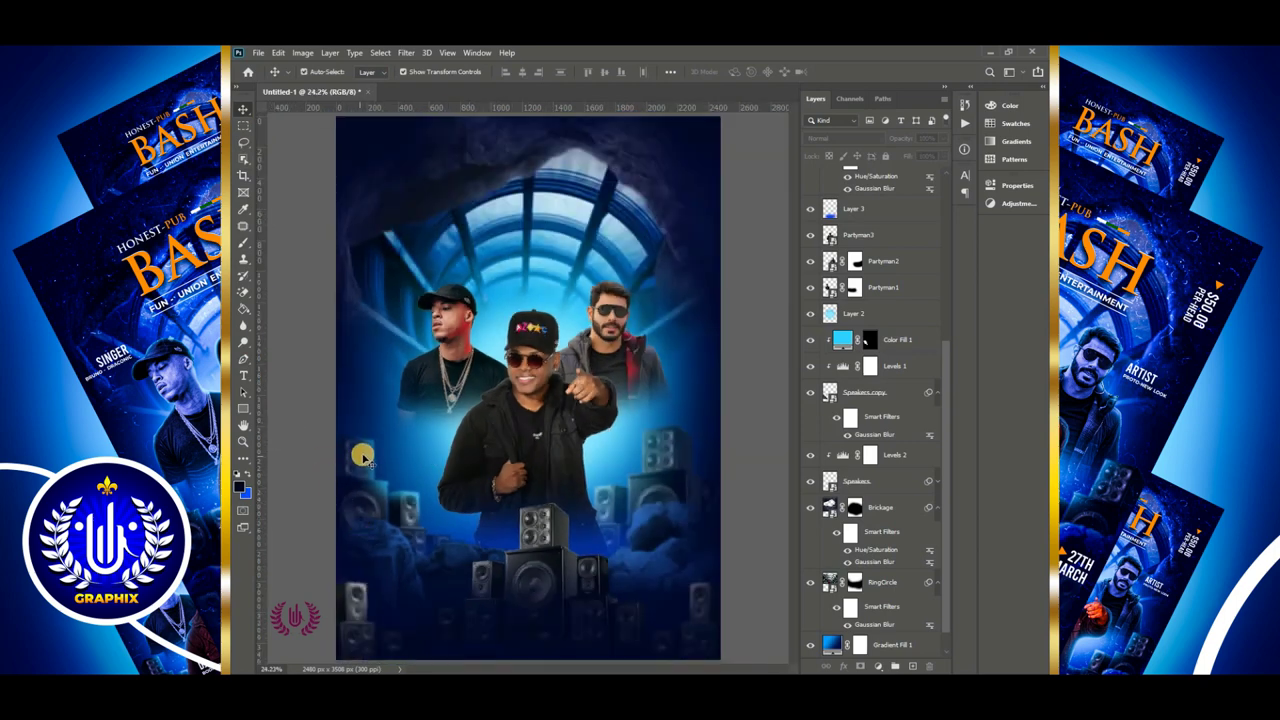
Add a #2dd1ff Solid Color fill above Levels 2, clip it to the right background speakers and invert its mask to black
{"action": "mouse_move", "coordinate": [943, 500]}
{"action": "left_mouse_down"}
{"action": "mouse_move", "coordinate": [943, 360]}
{"action": "mouse_move", "coordinate": [940, 524]}
{"action": "left_mouse_up"}
{"action": "left_click", "coordinate": [886, 455]}
{"action": "key", "text": "ctrl+shift+alt+n"}
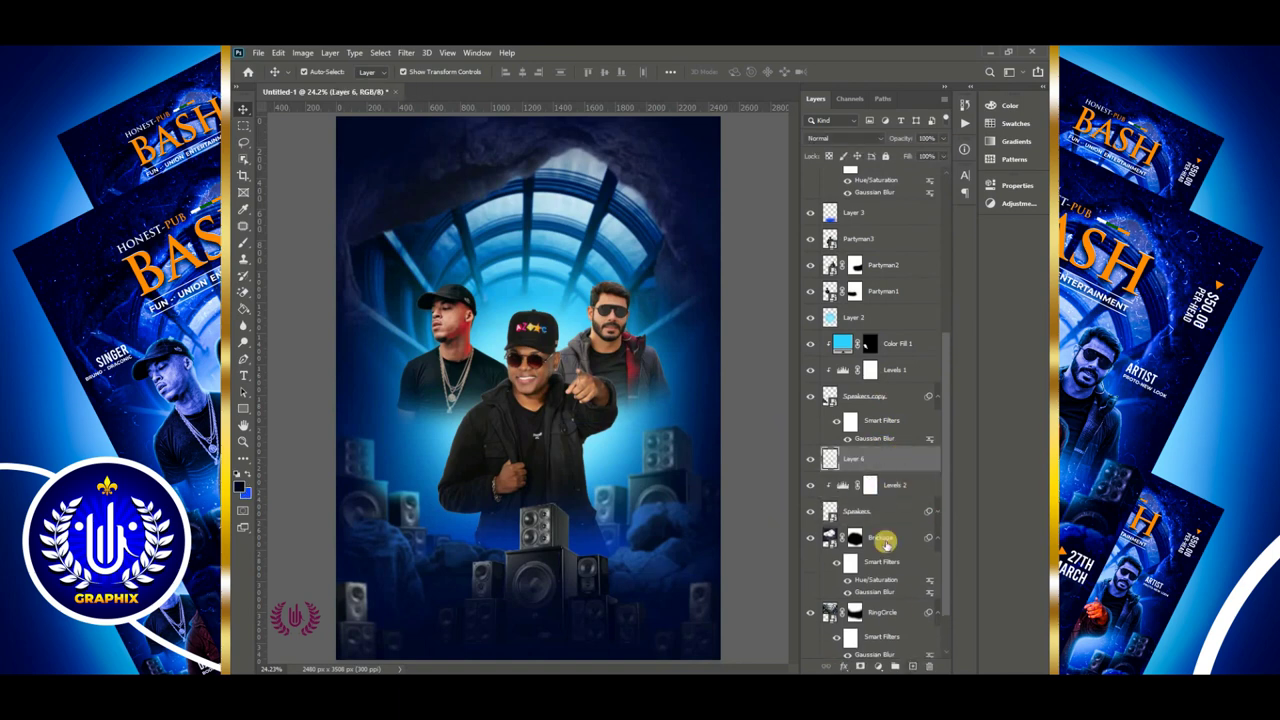
{"action": "key", "text": "ctrl+z"}
{"action": "left_click", "coordinate": [880, 667]}
{"action": "left_click", "coordinate": [912, 441]}
{"action": "key", "text": "ctrl+v"}
{"action": "key", "text": "Return"}
{"action": "right_click", "coordinate": [914, 455]}
{"action": "left_click", "coordinate": [823, 379]}
{"action": "key", "text": "ctrl+i"}
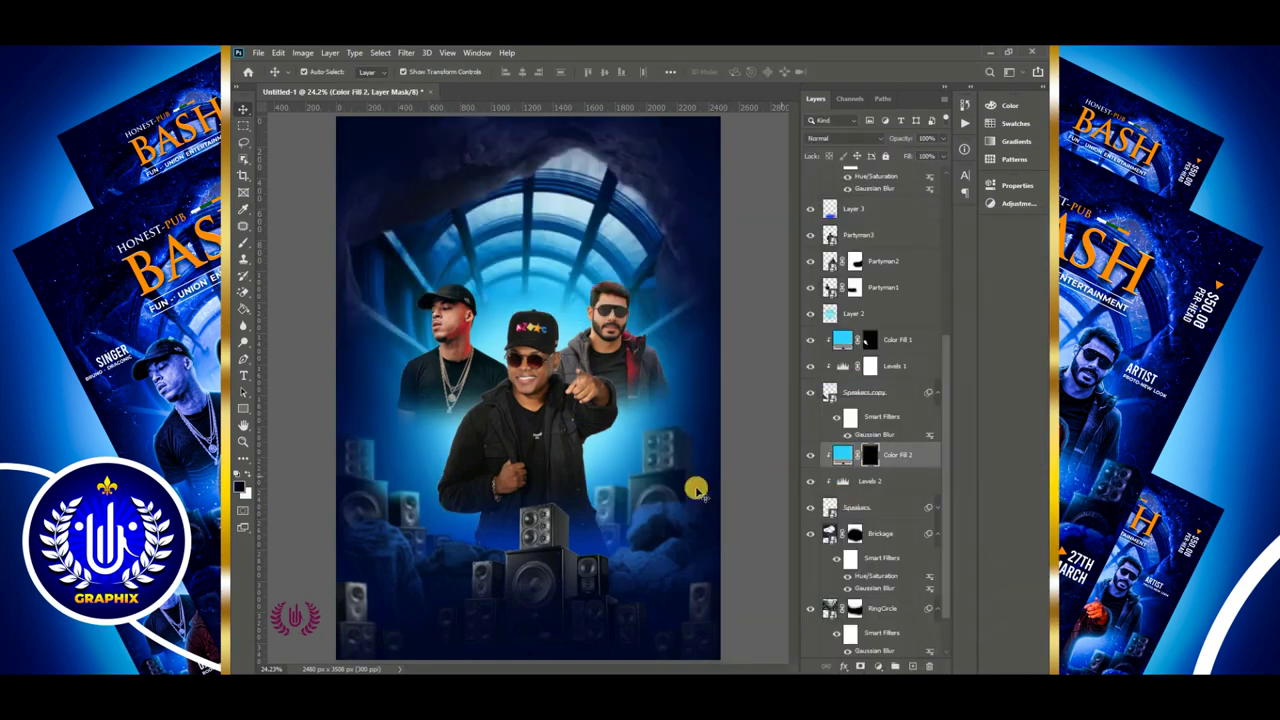
Brush light blue highlights onto the right background speakers by painting white on the new fill's layer mask
{"action": "left_click", "coordinate": [243, 243]}
{"action": "mouse_move", "coordinate": [628, 420]}
{"action": "left_mouse_down"}
{"action": "mouse_move", "coordinate": [574, 496]}
{"action": "mouse_move", "coordinate": [630, 527]}
{"action": "mouse_move", "coordinate": [690, 485]}
{"action": "left_mouse_up"}
{"action": "left_click", "coordinate": [378, 444]}
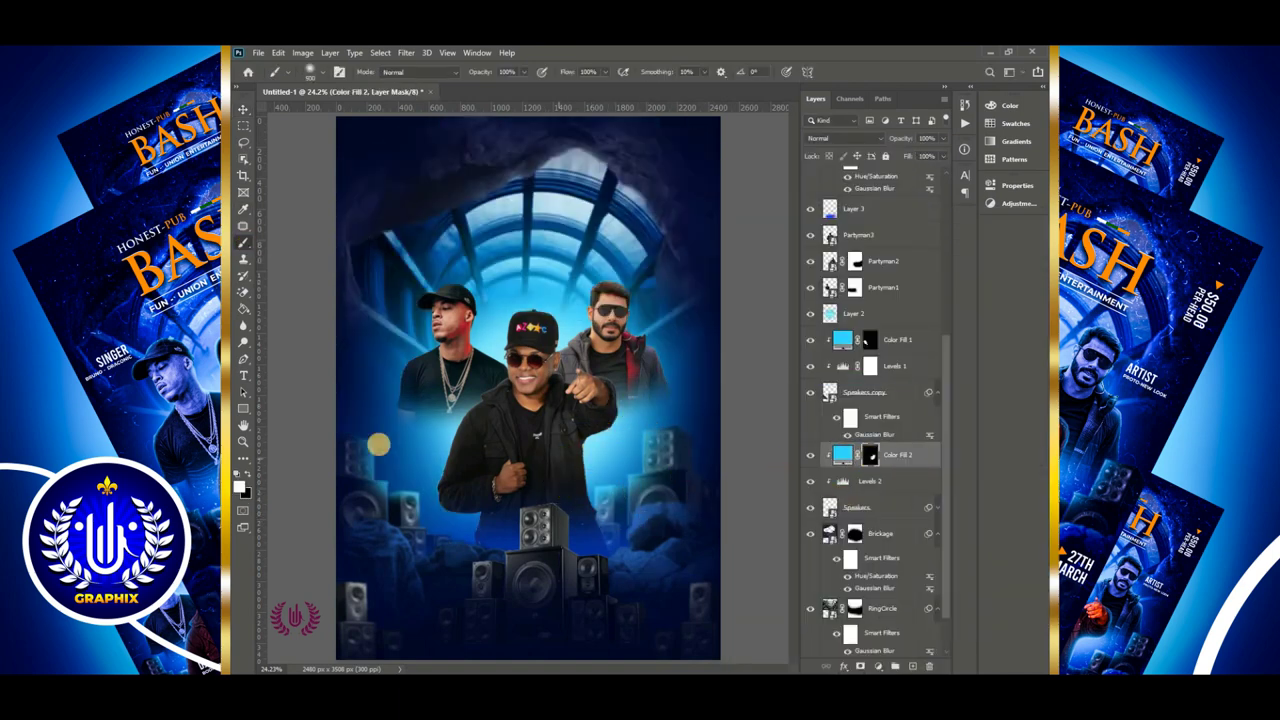
{"action": "key", "text": "v"}
{"action": "left_click", "coordinate": [755, 365]}
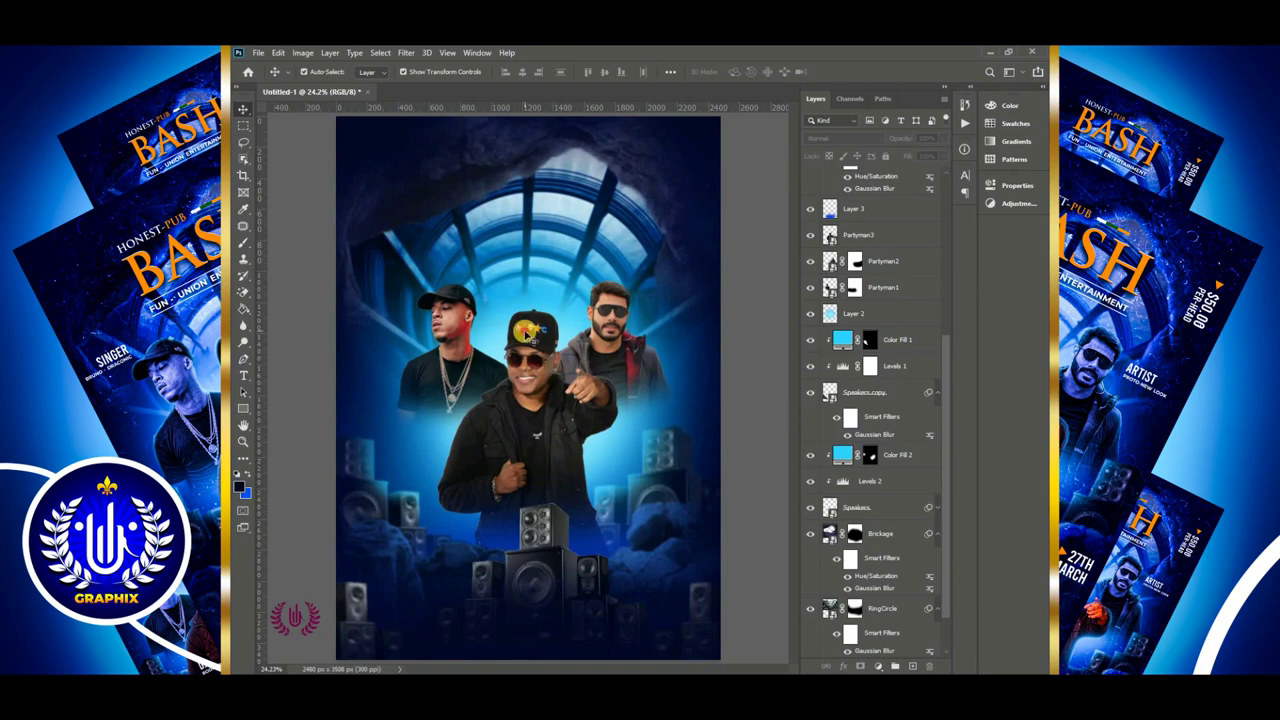
Add a Solid Color fill layer above Partyman3, the front man, using the copied light blue #2dd1ff
{"action": "left_click", "coordinate": [528, 333]}
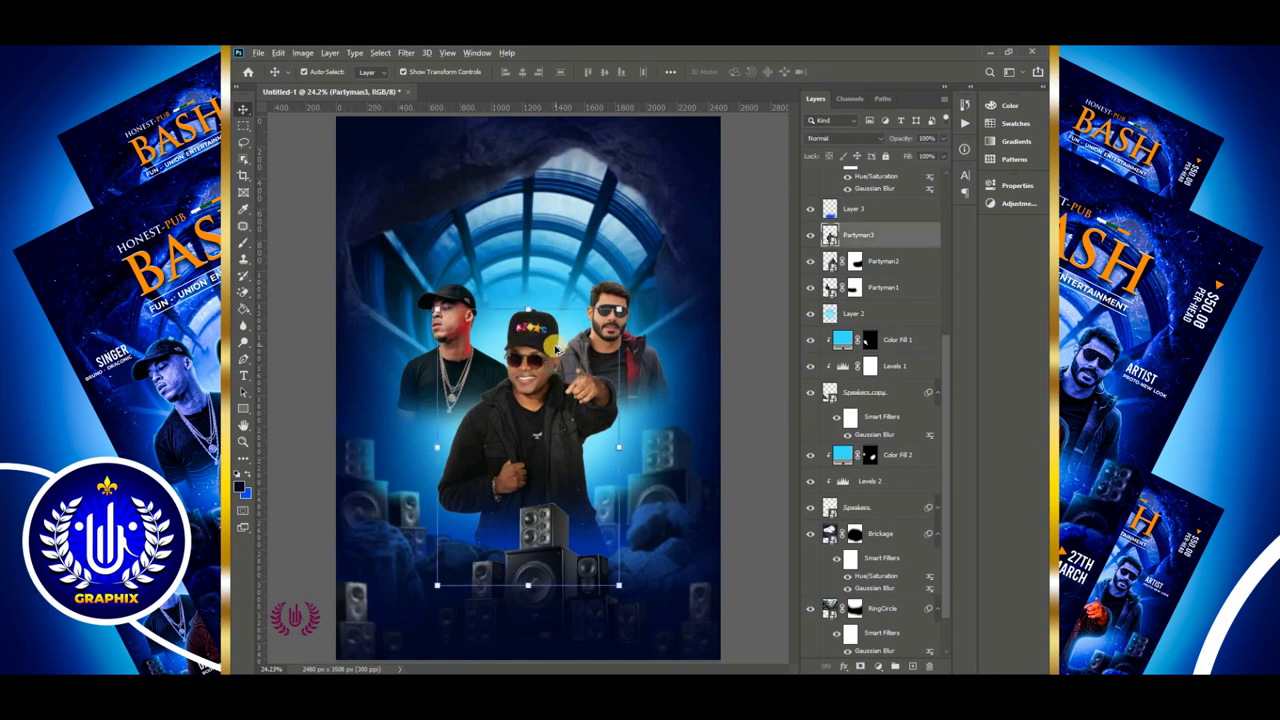
{"action": "scroll", "coordinate": [556, 347], "scroll_direction": "up", "scroll_amount": 2}
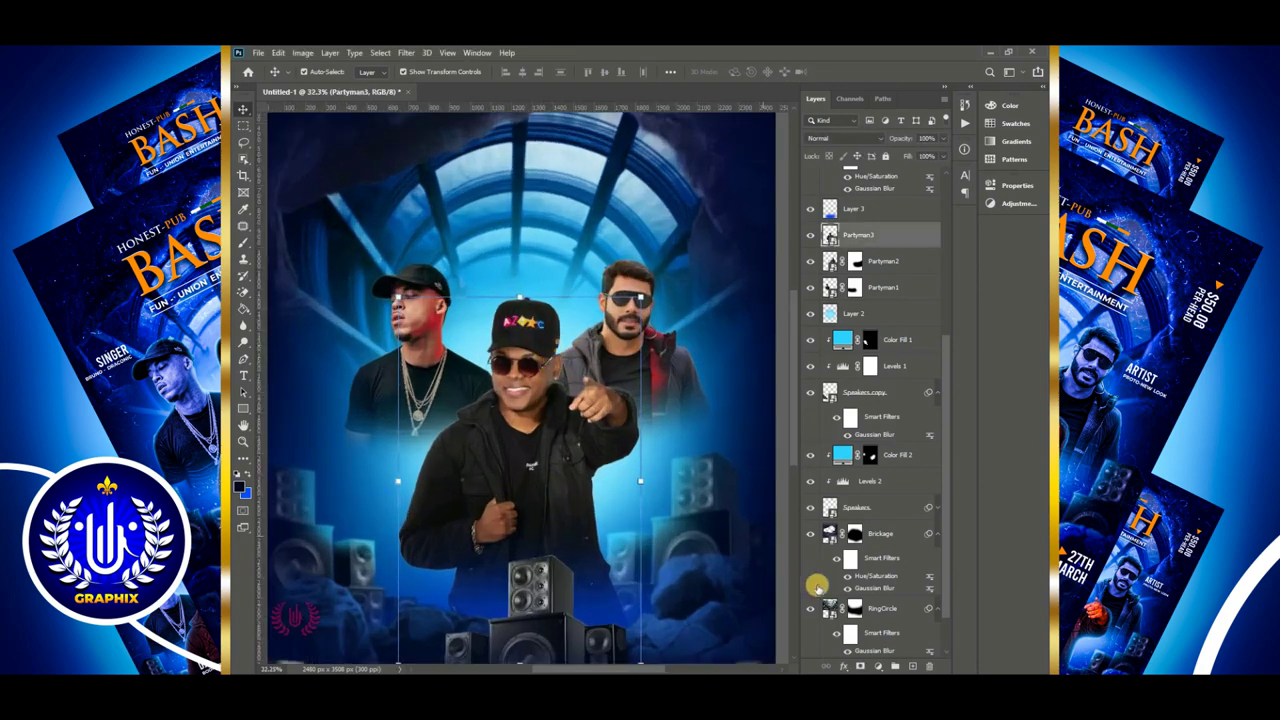
{"action": "left_click", "coordinate": [878, 666]}
{"action": "left_click", "coordinate": [951, 438]}
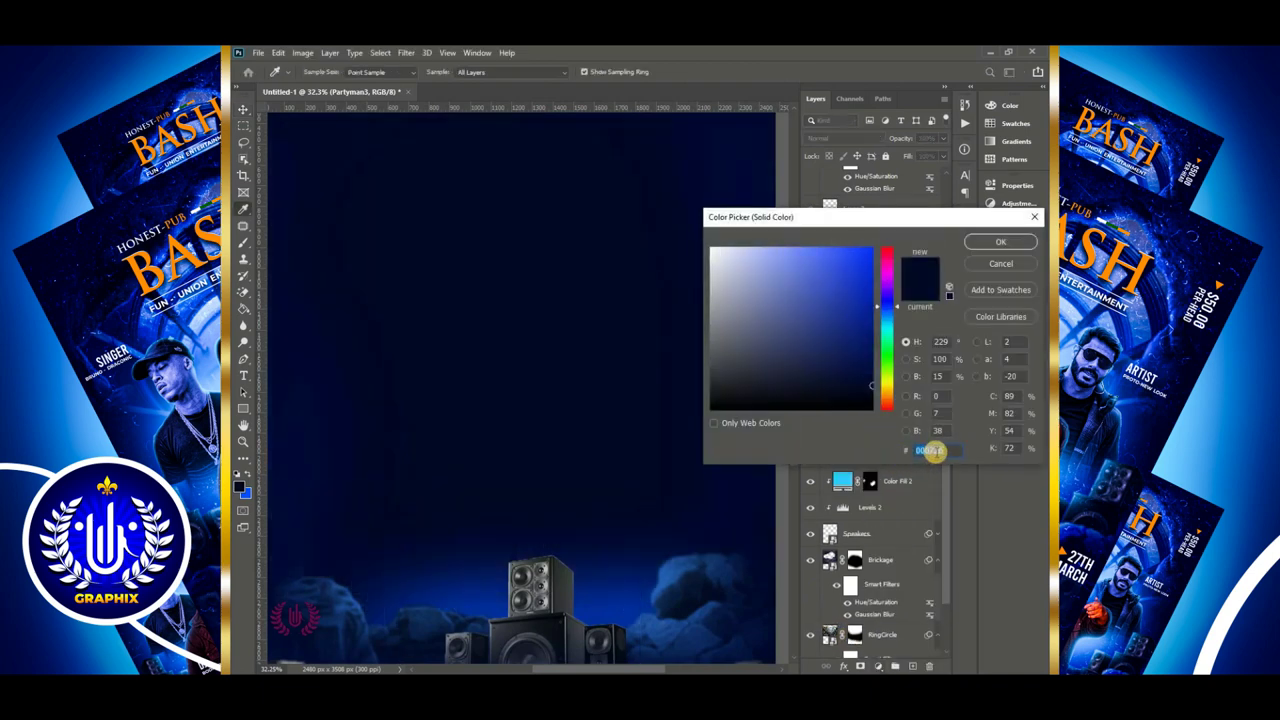
{"action": "right_click", "coordinate": [930, 450]}
{"action": "left_click", "coordinate": [929, 506]}
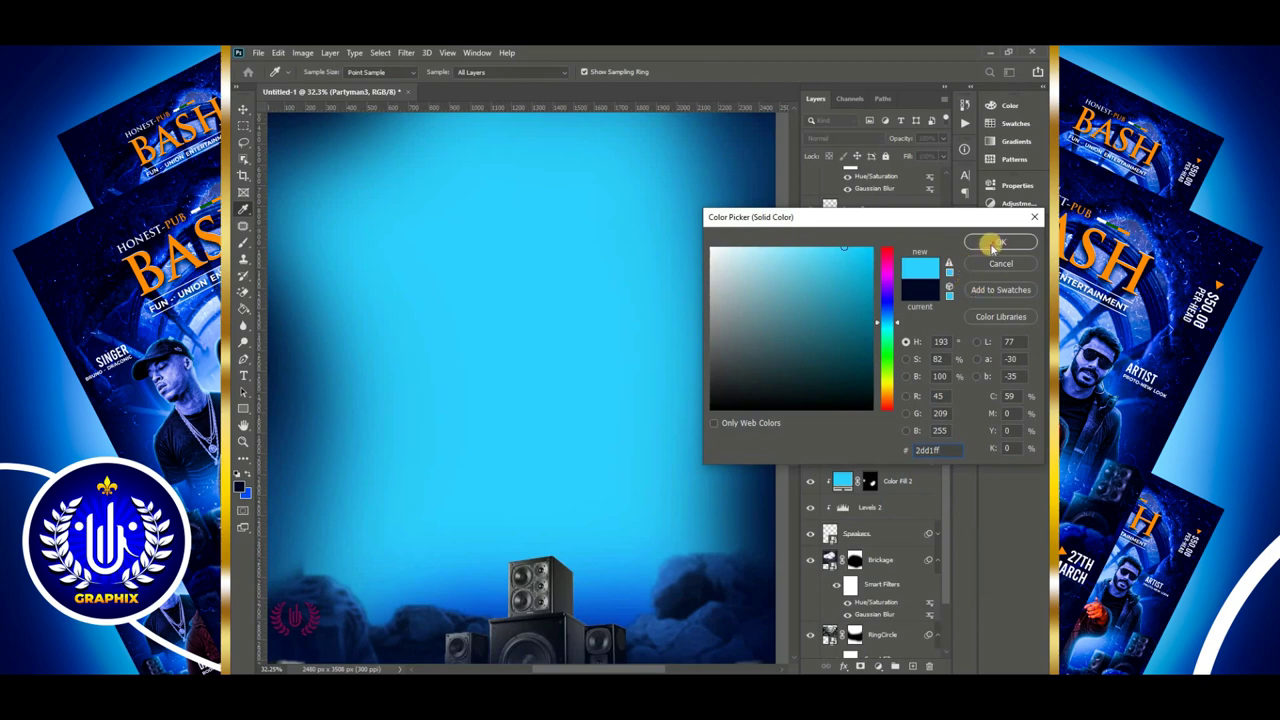
{"action": "left_click", "coordinate": [991, 245]}
Clip the light blue fill to Partyman3 and invert its layer mask to black
{"action": "right_click", "coordinate": [918, 240]}
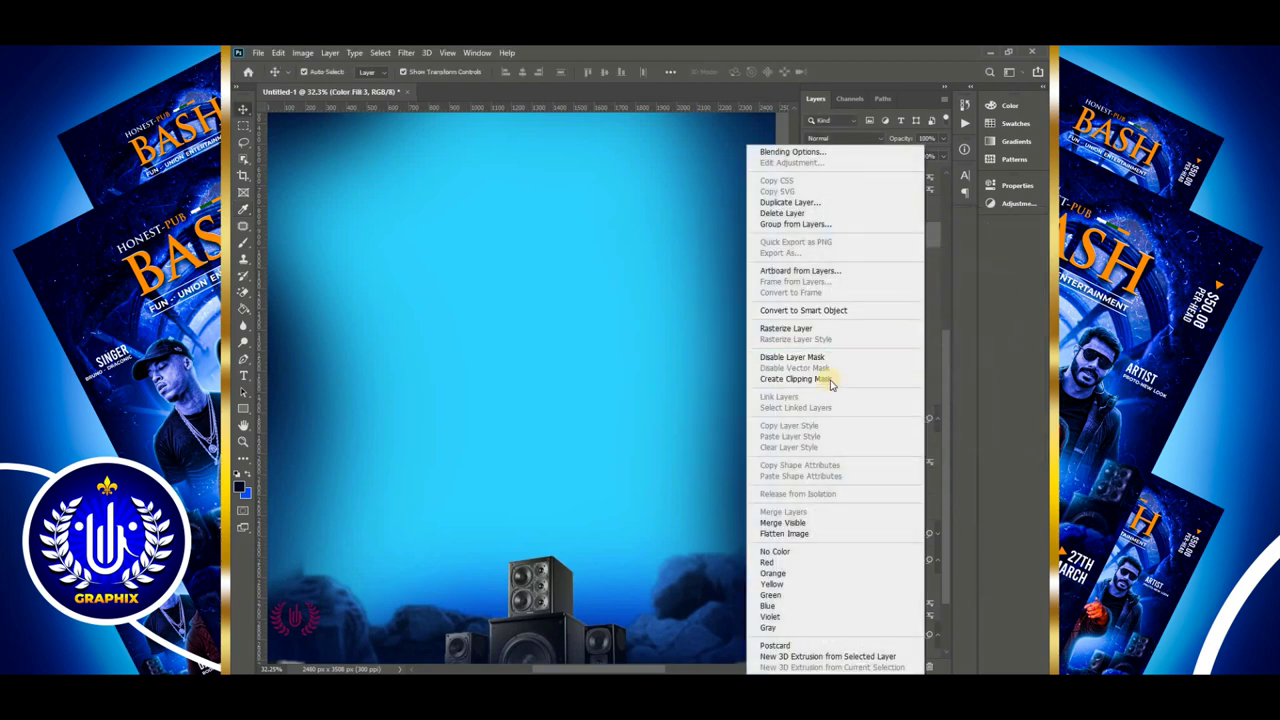
{"action": "left_click", "coordinate": [829, 380]}
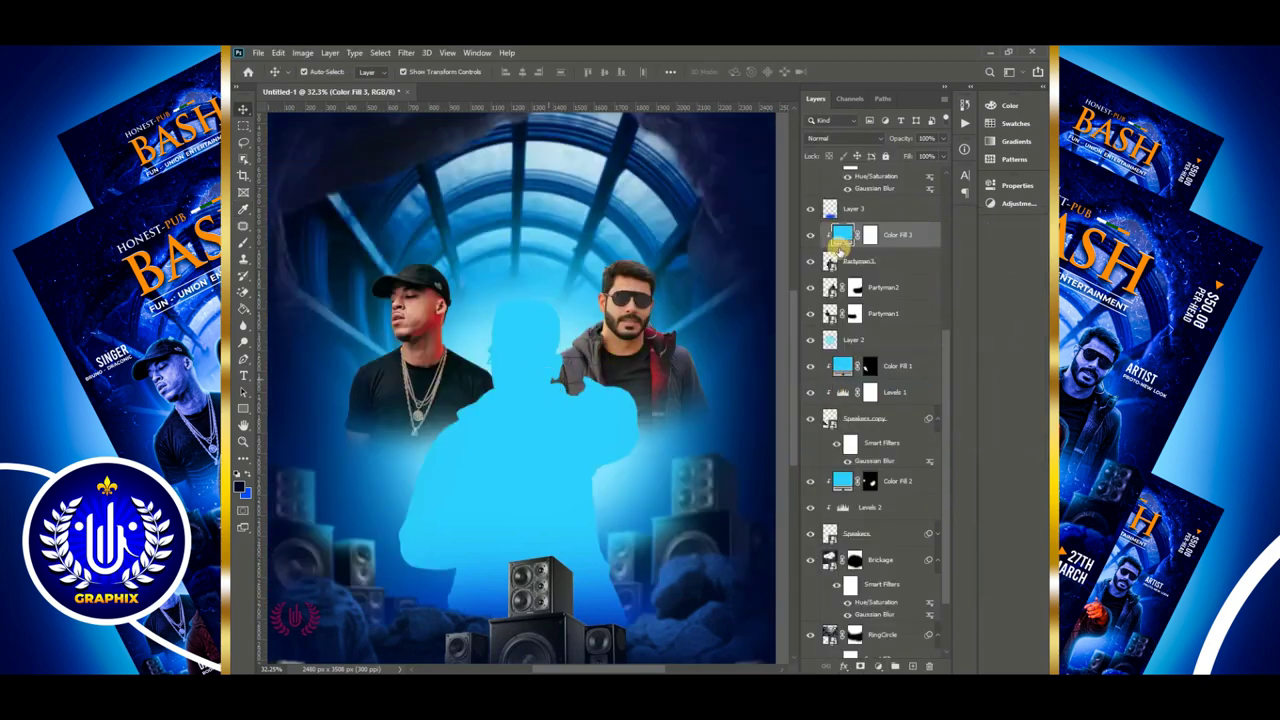
{"action": "left_click", "coordinate": [869, 236]}
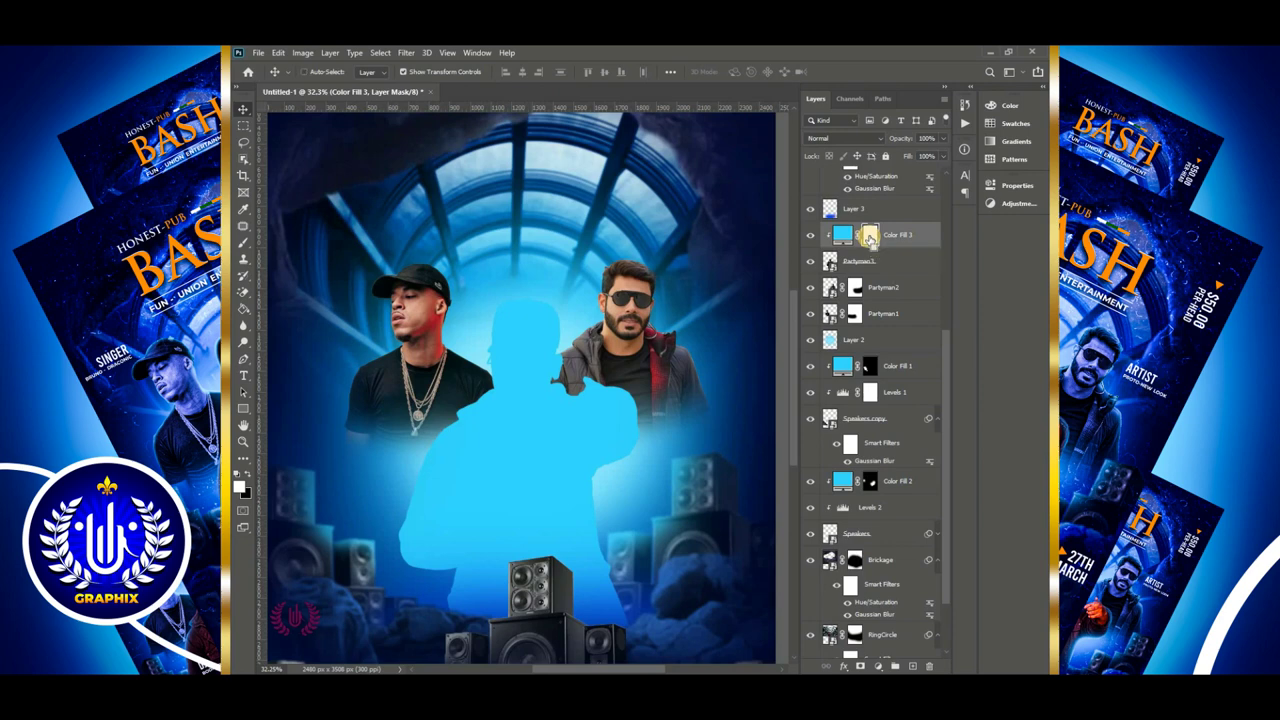
{"action": "key", "text": "ctrl+i"}
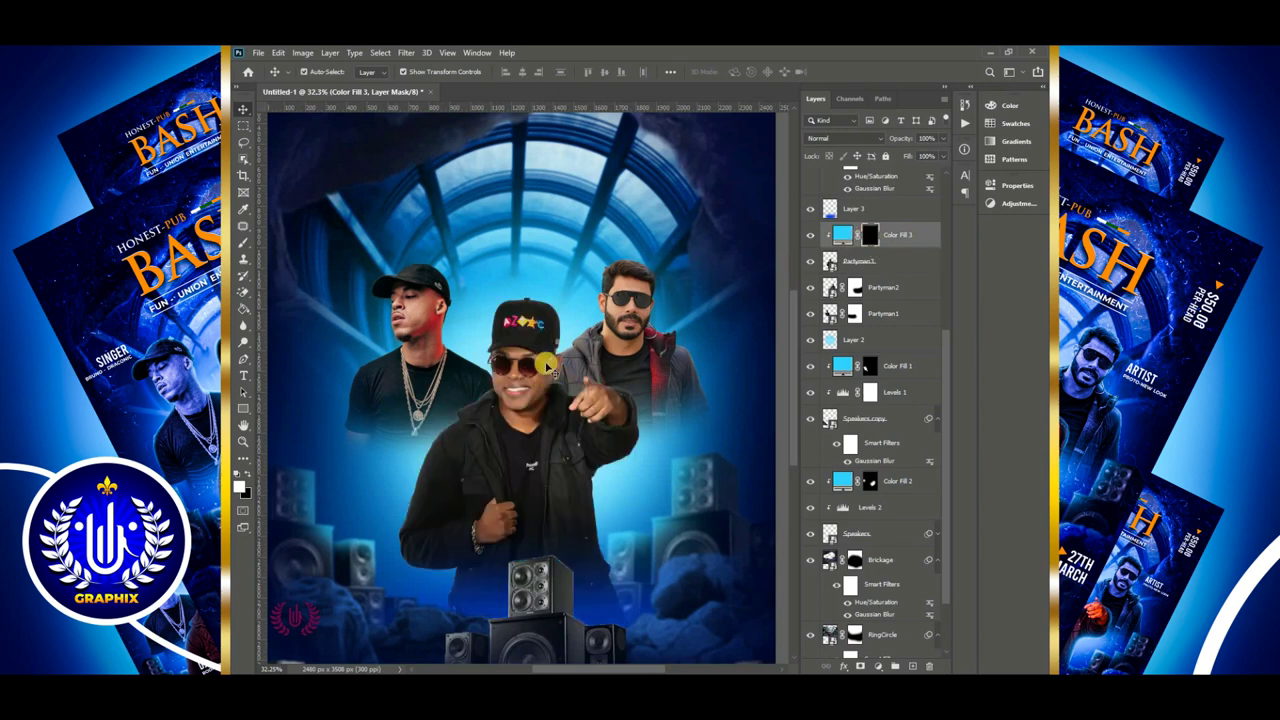
Paint a thin light blue rim on the fill's mask along the top and sides of the front man's cap and his ear
{"action": "left_click", "coordinate": [249, 244]}
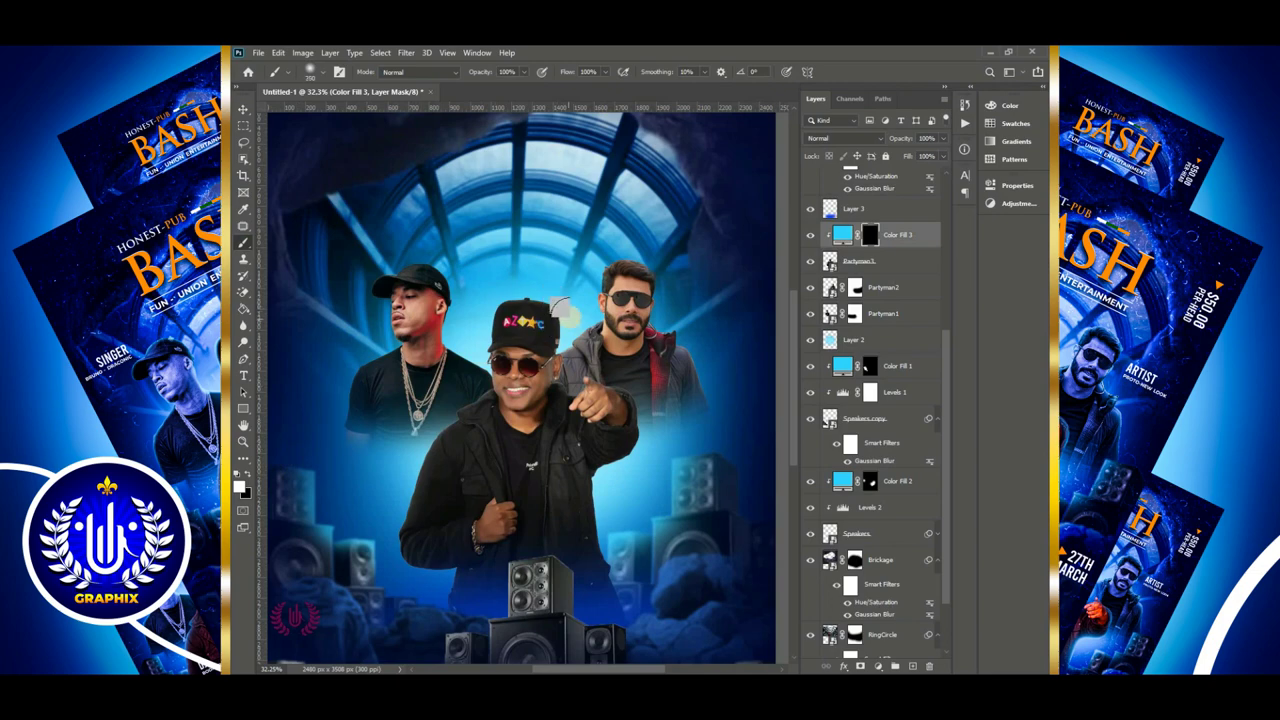
{"action": "scroll", "coordinate": [560, 312], "scroll_direction": "up", "scroll_amount": 3}
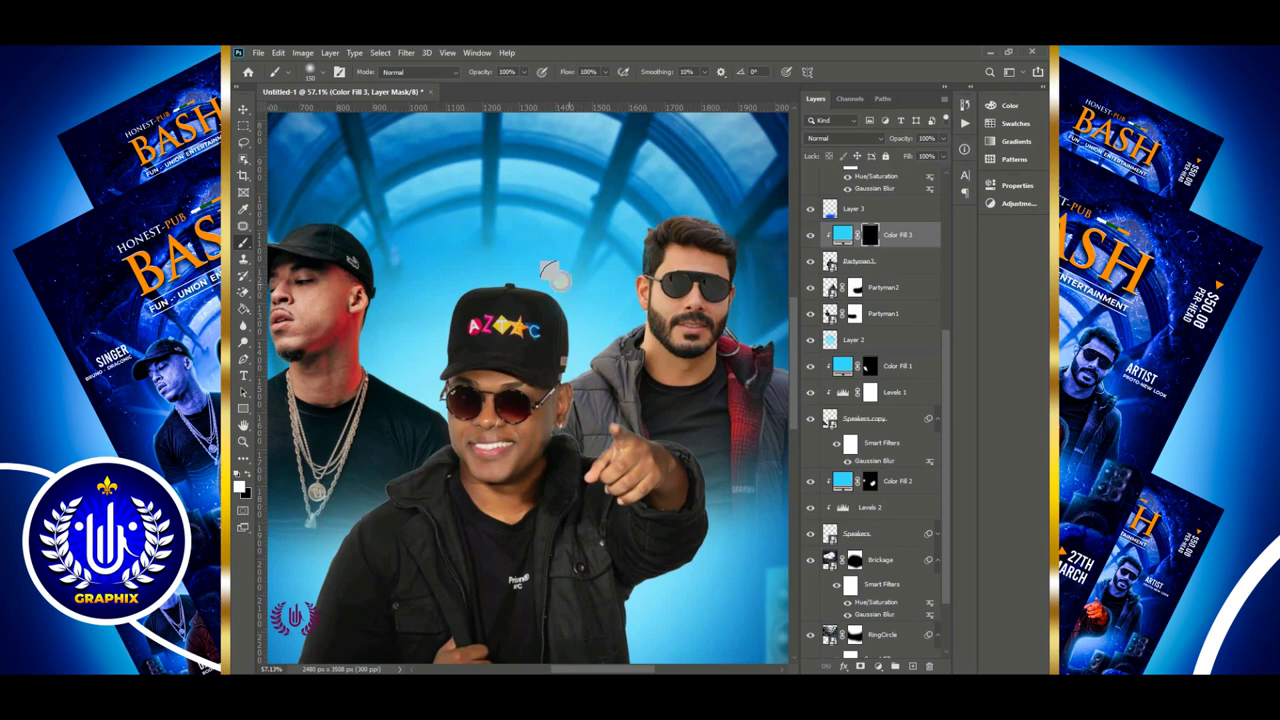
{"action": "mouse_move", "coordinate": [561, 281]}
{"action": "left_mouse_down"}
{"action": "mouse_move", "coordinate": [461, 278]}
{"action": "mouse_move", "coordinate": [495, 273]}
{"action": "mouse_move", "coordinate": [537, 291]}
{"action": "mouse_move", "coordinate": [517, 284]}
{"action": "mouse_move", "coordinate": [527, 298]}
{"action": "mouse_move", "coordinate": [558, 297]}
{"action": "mouse_move", "coordinate": [516, 276]}
{"action": "mouse_move", "coordinate": [453, 289]}
{"action": "mouse_move", "coordinate": [445, 301]}
{"action": "mouse_move", "coordinate": [500, 284]}
{"action": "mouse_move", "coordinate": [451, 296]}
{"action": "mouse_move", "coordinate": [434, 359]}
{"action": "mouse_move", "coordinate": [450, 306]}
{"action": "left_mouse_up"}
{"action": "key", "text": "bracketleft"}
{"action": "key", "text": "bracketleft"}
{"action": "key", "text": "bracketleft"}
{"action": "key", "text": "ctrl+z"}
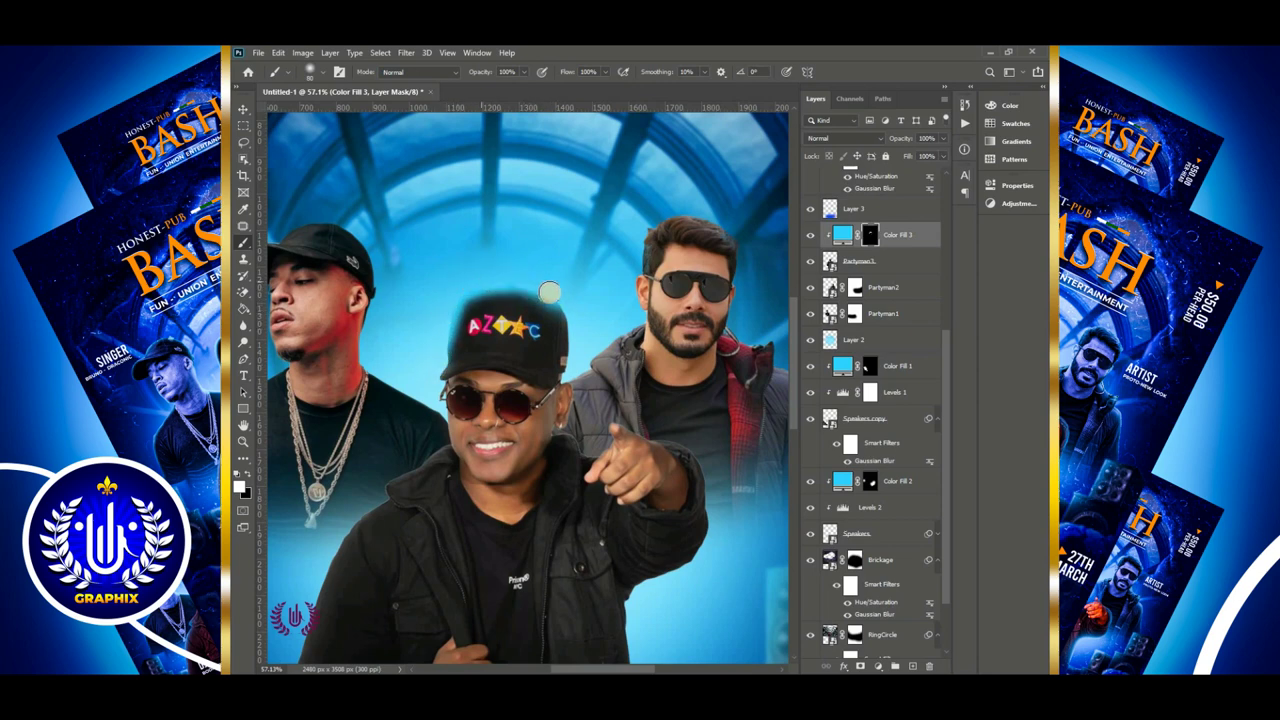
{"action": "left_click_drag", "start_coordinate": [549, 292], "coordinate": [567, 321]}
{"action": "mouse_move", "coordinate": [573, 393]}
{"action": "left_mouse_down"}
{"action": "mouse_move", "coordinate": [566, 310]}
{"action": "mouse_move", "coordinate": [579, 394]}
{"action": "left_mouse_up"}
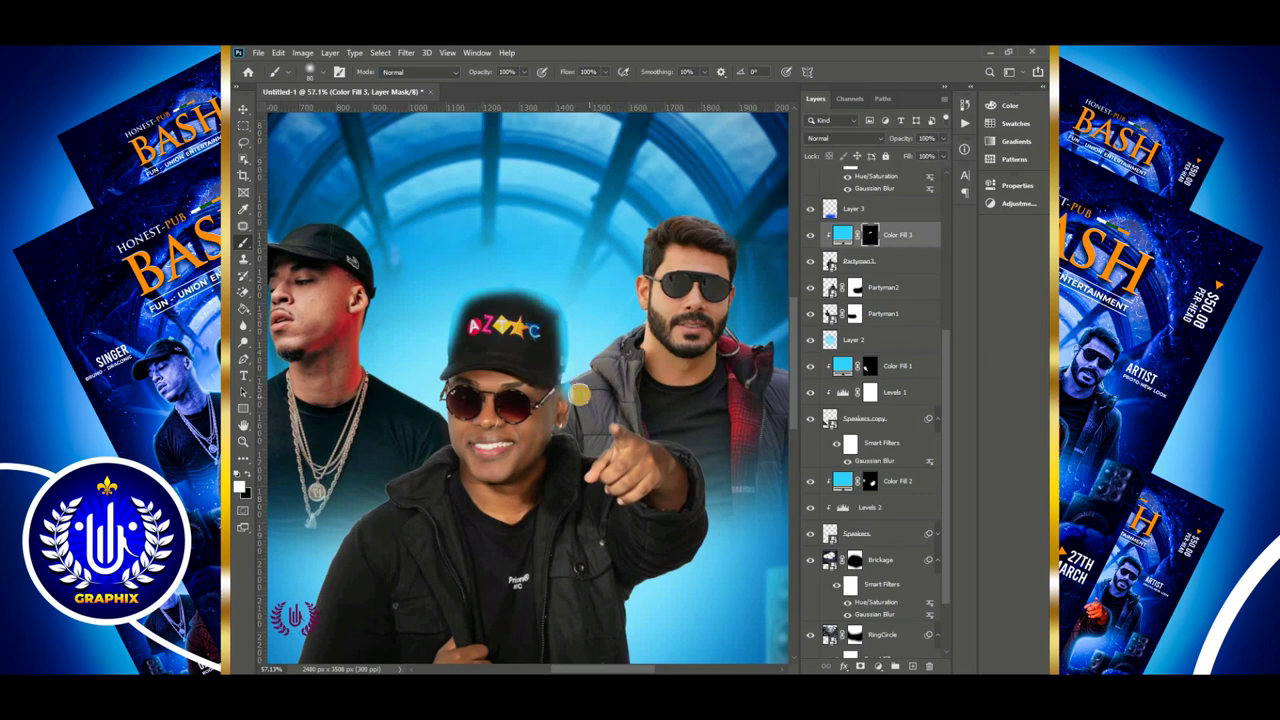
{"action": "left_click_drag", "start_coordinate": [444, 361], "coordinate": [437, 386]}
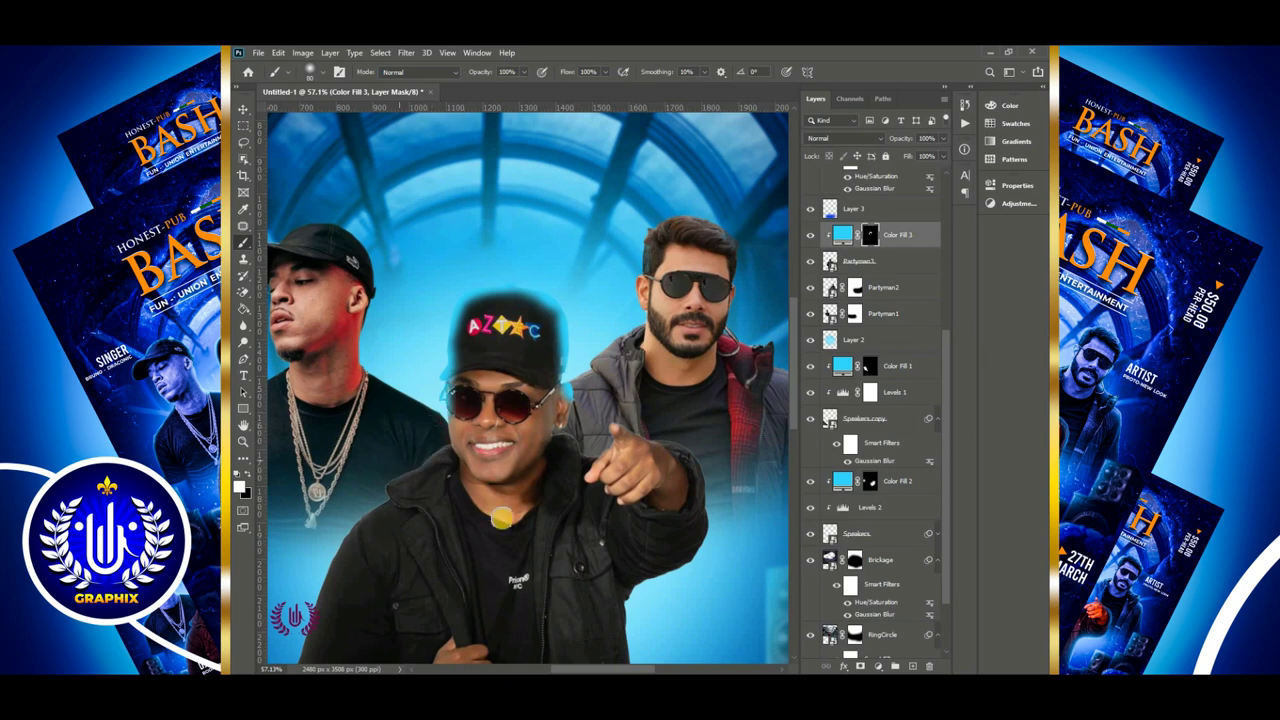
Paint light blue rim light along the front man's pointing arm, shoulder and jacket sides on the fill's mask
{"action": "scroll", "coordinate": [792, 415], "scroll_direction": "down", "scroll_amount": 5}
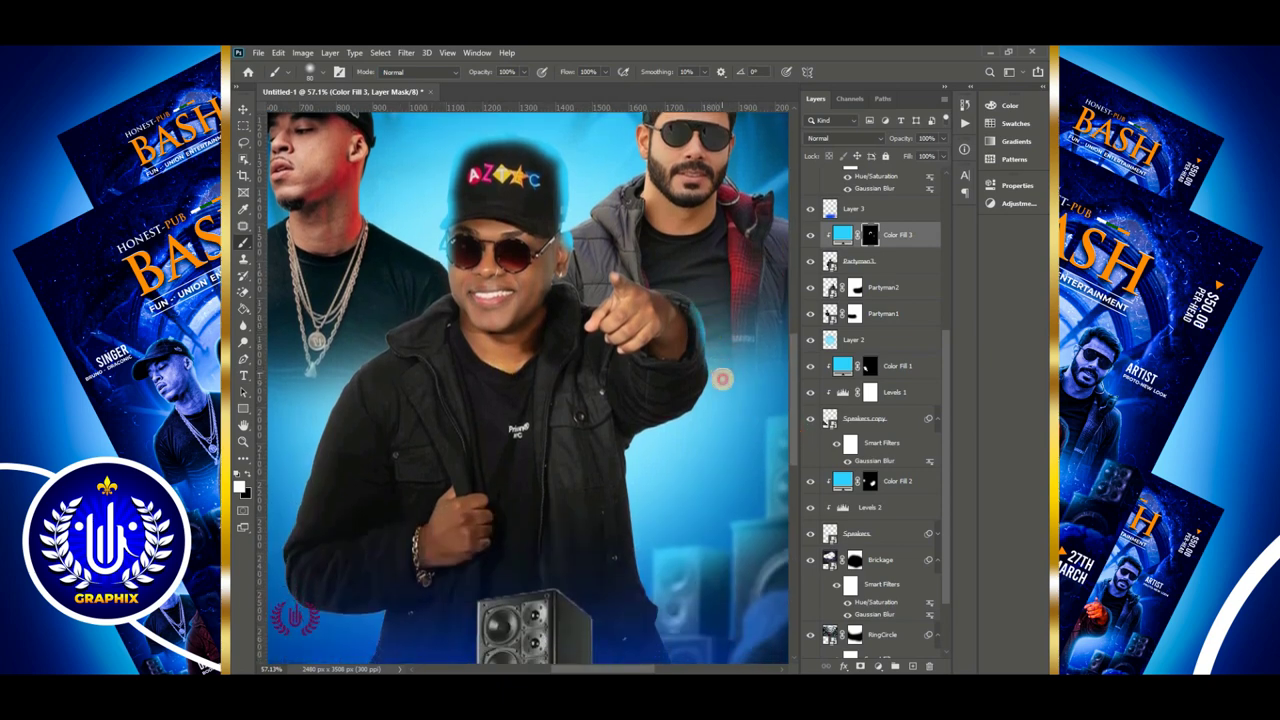
{"action": "mouse_move", "coordinate": [701, 418]}
{"action": "left_mouse_down"}
{"action": "mouse_move", "coordinate": [667, 439]}
{"action": "mouse_move", "coordinate": [681, 416]}
{"action": "mouse_move", "coordinate": [691, 431]}
{"action": "mouse_move", "coordinate": [657, 459]}
{"action": "mouse_move", "coordinate": [657, 476]}
{"action": "mouse_move", "coordinate": [653, 432]}
{"action": "mouse_move", "coordinate": [650, 498]}
{"action": "mouse_move", "coordinate": [661, 502]}
{"action": "mouse_move", "coordinate": [643, 468]}
{"action": "mouse_move", "coordinate": [664, 602]}
{"action": "mouse_move", "coordinate": [676, 596]}
{"action": "mouse_move", "coordinate": [650, 461]}
{"action": "mouse_move", "coordinate": [668, 486]}
{"action": "left_mouse_up"}
{"action": "scroll", "coordinate": [731, 386], "scroll_direction": "left", "scroll_amount": 2}
{"action": "key", "text": "bracketright"}
{"action": "mouse_move", "coordinate": [470, 330]}
{"action": "left_mouse_down"}
{"action": "mouse_move", "coordinate": [354, 503]}
{"action": "mouse_move", "coordinate": [352, 590]}
{"action": "left_mouse_up"}
Mask out the excess glow inside the front man's jacket, cap and face by painting black on the fill's mask
{"action": "key", "text": "x"}
{"action": "mouse_move", "coordinate": [516, 413]}
{"action": "left_mouse_down"}
{"action": "mouse_move", "coordinate": [543, 420]}
{"action": "mouse_move", "coordinate": [488, 391]}
{"action": "mouse_move", "coordinate": [450, 550]}
{"action": "left_mouse_up"}
{"action": "scroll", "coordinate": [585, 432], "scroll_direction": "down", "scroll_amount": 2}
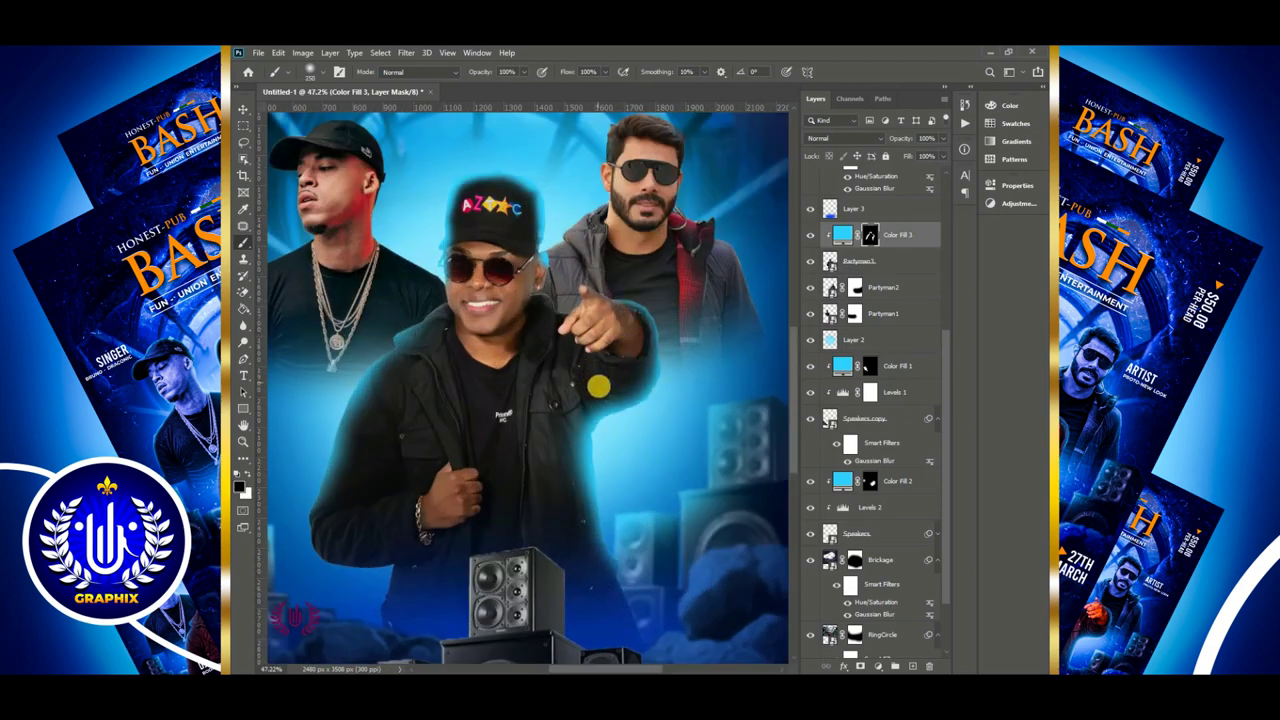
{"action": "mouse_move", "coordinate": [463, 228]}
{"action": "left_mouse_down"}
{"action": "mouse_move", "coordinate": [543, 178]}
{"action": "mouse_move", "coordinate": [544, 189]}
{"action": "left_mouse_up"}
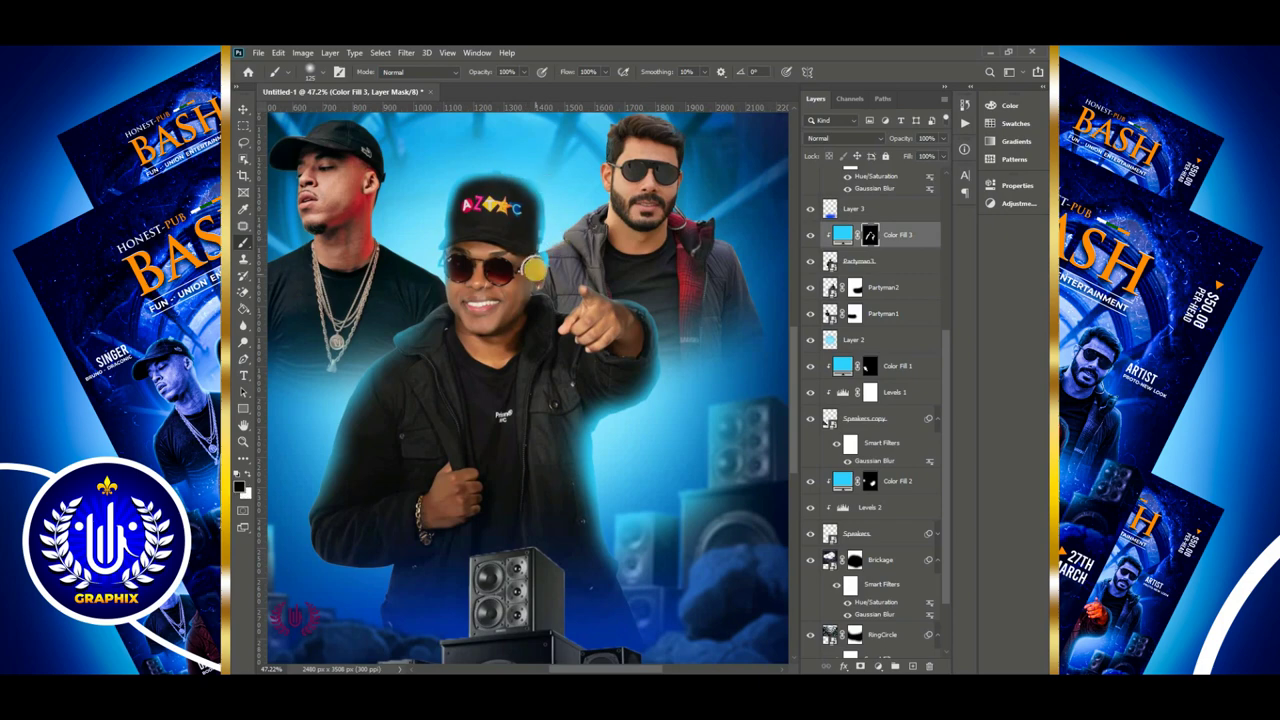
{"action": "key", "text": "bracketleft"}
{"action": "key", "text": "ctrl+0"}
{"action": "left_click", "coordinate": [243, 110]}
{"action": "left_click", "coordinate": [744, 355]}
Add a #2dd1ff Solid Color fill above Partyman2, clip it to that man and invert its mask to black
{"action": "left_click_drag", "start_coordinate": [944, 382], "coordinate": [936, 248]}
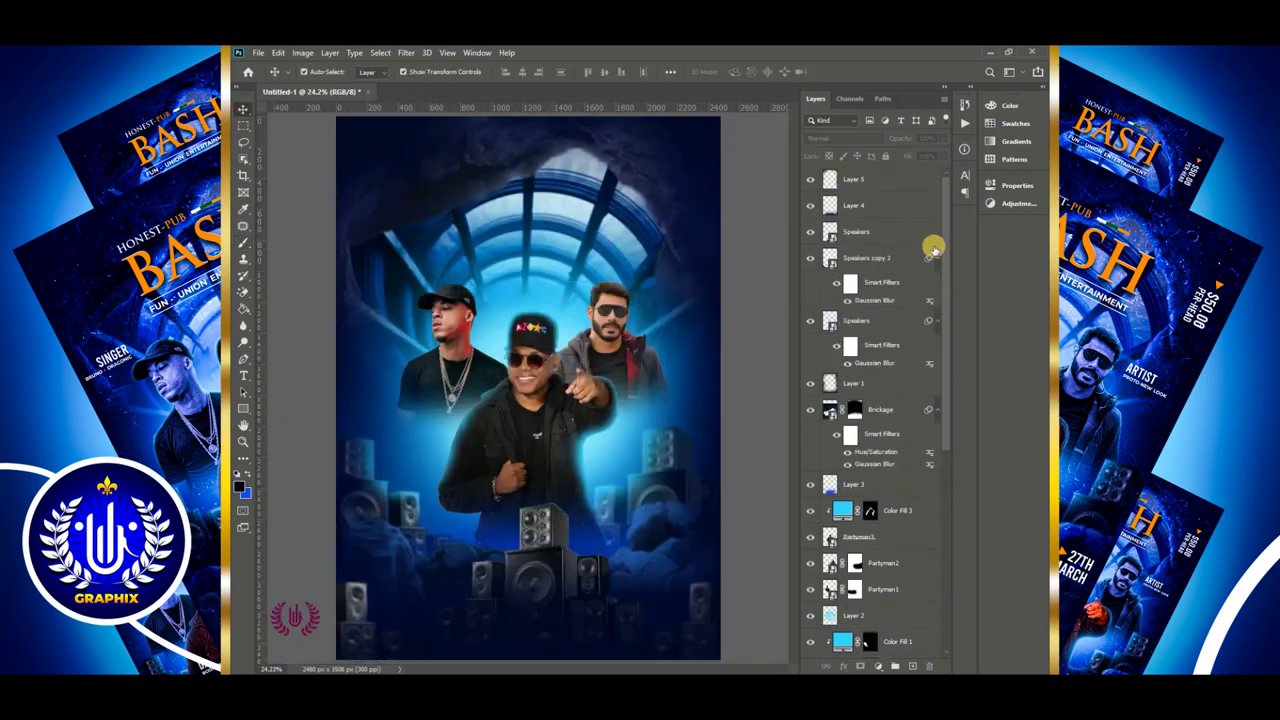
{"action": "left_click", "coordinate": [622, 345]}
{"action": "left_click", "coordinate": [878, 666]}
{"action": "left_click", "coordinate": [904, 443]}
{"action": "key", "text": "ctrl+v"}
{"action": "key", "text": "Return"}
{"action": "left_click", "coordinate": [874, 575], "text": "alt"}
{"action": "key", "text": "ctrl+i"}
Paint light blue rim light around Partyman2's hair, shoulders and jacket on the fill's mask, trimming the excess with black
{"action": "key", "text": "b"}
{"action": "scroll", "coordinate": [657, 295], "scroll_direction": "up", "scroll_amount": 10}
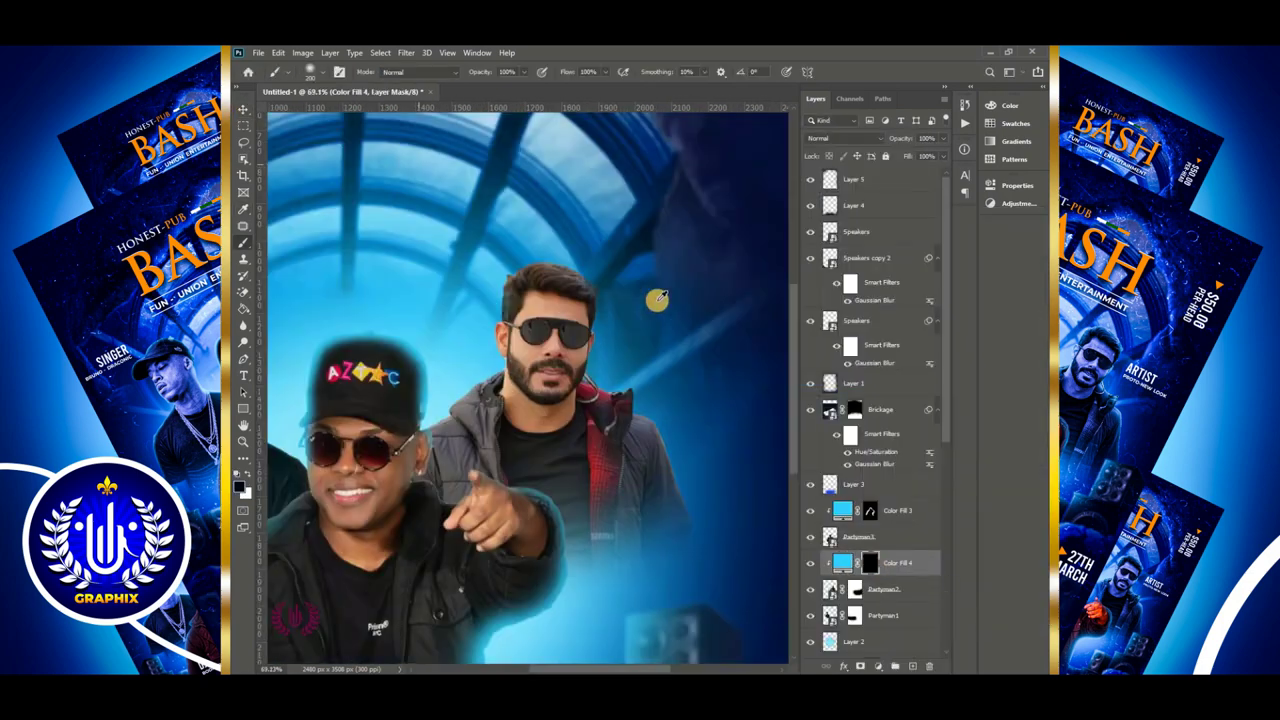
{"action": "key", "text": "bracketleft"}
{"action": "key", "text": "bracketleft"}
{"action": "mouse_move", "coordinate": [472, 285]}
{"action": "left_mouse_down"}
{"action": "mouse_move", "coordinate": [535, 248]}
{"action": "mouse_move", "coordinate": [680, 471]}
{"action": "mouse_move", "coordinate": [600, 470]}
{"action": "mouse_move", "coordinate": [660, 558]}
{"action": "mouse_move", "coordinate": [620, 435]}
{"action": "left_mouse_up"}
{"action": "key", "text": "bracketleft"}
{"action": "key", "text": "bracketleft"}
{"action": "key", "text": "bracketleft"}
{"action": "key", "text": "x"}
{"action": "mouse_move", "coordinate": [591, 388]}
{"action": "left_mouse_down"}
{"action": "mouse_move", "coordinate": [575, 262]}
{"action": "mouse_move", "coordinate": [543, 353]}
{"action": "mouse_move", "coordinate": [559, 304]}
{"action": "left_mouse_up"}
{"action": "key", "text": "x"}
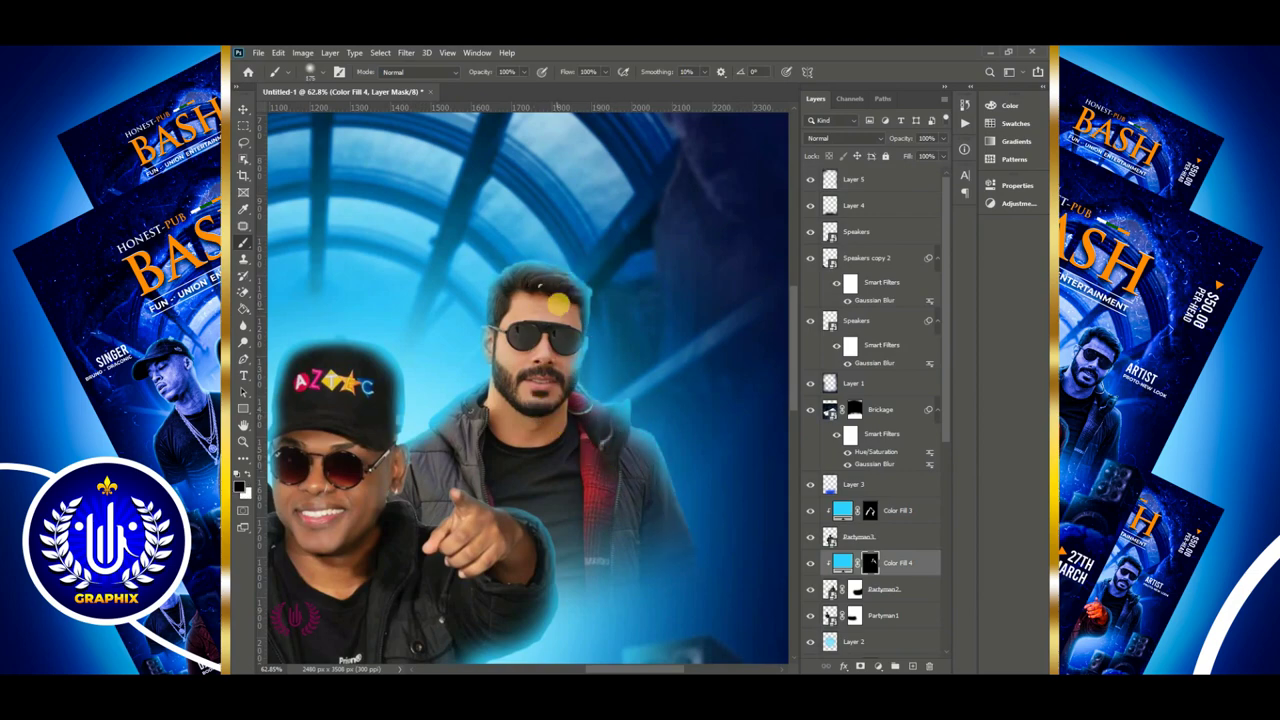
{"action": "key", "text": "ctrl+0"}
{"action": "left_click", "coordinate": [808, 566]}
Add a #2dd1ff Solid Color fill above Partyman1, clip it to that man and invert its mask to black
{"action": "key", "text": "v"}
{"action": "left_click", "coordinate": [449, 316]}
{"action": "left_click", "coordinate": [878, 666]}
{"action": "left_click", "coordinate": [885, 409]}
{"action": "key", "text": "ctrl+v"}
{"action": "key", "text": "Return"}
{"action": "left_click", "coordinate": [874, 628], "text": "alt"}
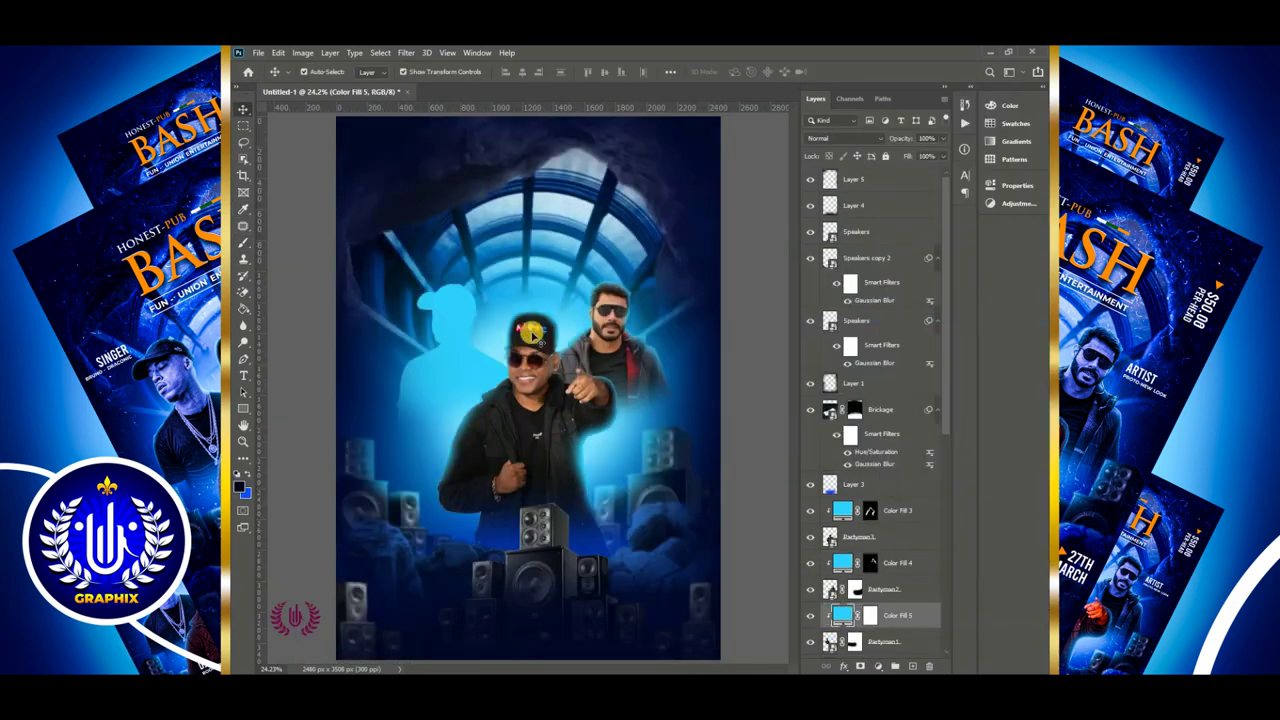
{"action": "key", "text": "ctrl+i"}
Paint light blue rim light around Partyman1's cap and shoulders on the fill's mask, clearing the excess from his face and body with black
{"action": "scroll", "coordinate": [424, 306], "scroll_direction": "up", "scroll_amount": 8}
{"action": "key", "text": "b"}
{"action": "key", "text": "x"}
{"action": "mouse_move", "coordinate": [412, 270]}
{"action": "left_mouse_down"}
{"action": "mouse_move", "coordinate": [539, 292]}
{"action": "mouse_move", "coordinate": [526, 348]}
{"action": "mouse_move", "coordinate": [536, 386]}
{"action": "mouse_move", "coordinate": [578, 406]}
{"action": "mouse_move", "coordinate": [427, 250]}
{"action": "mouse_move", "coordinate": [425, 354]}
{"action": "mouse_move", "coordinate": [397, 410]}
{"action": "mouse_move", "coordinate": [435, 454]}
{"action": "mouse_move", "coordinate": [409, 484]}
{"action": "left_mouse_up"}
{"action": "key", "text": "x"}
{"action": "key", "text": "bracketright"}
{"action": "mouse_move", "coordinate": [532, 466]}
{"action": "left_mouse_down"}
{"action": "mouse_move", "coordinate": [590, 430]}
{"action": "mouse_move", "coordinate": [540, 425]}
{"action": "left_mouse_up"}
{"action": "mouse_move", "coordinate": [516, 296]}
{"action": "left_mouse_down"}
{"action": "mouse_move", "coordinate": [489, 366]}
{"action": "mouse_move", "coordinate": [422, 298]}
{"action": "left_mouse_up"}
{"action": "left_click_drag", "start_coordinate": [464, 363], "coordinate": [458, 382]}
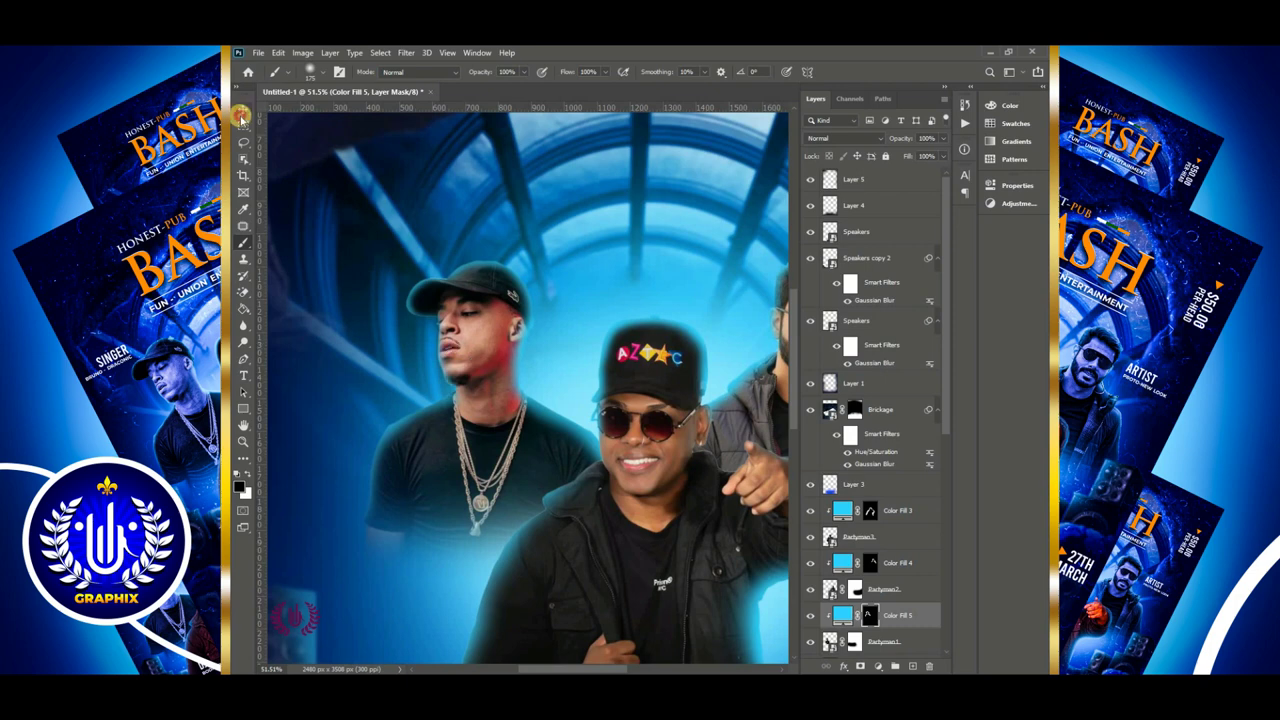
{"action": "left_click", "coordinate": [243, 110]}
{"action": "key", "text": "ctrl+0"}
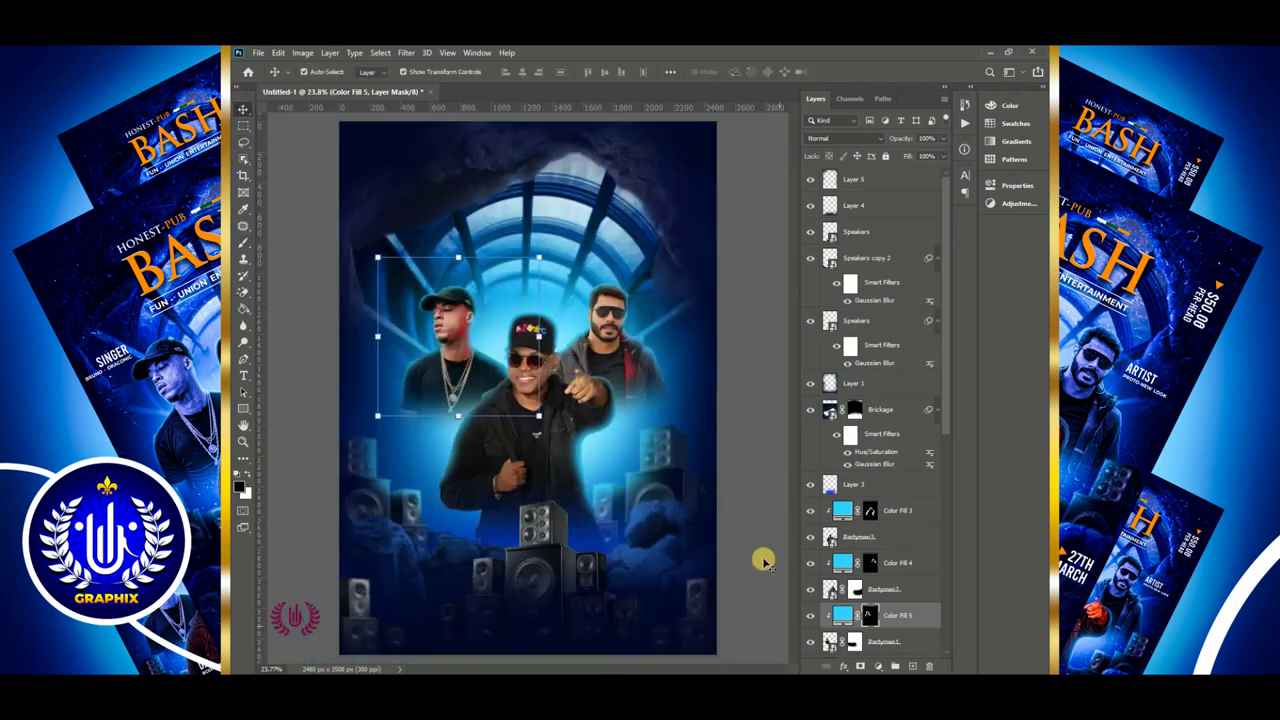
{"action": "left_click", "coordinate": [748, 474]}
Colorize Partyman1 blue with a Hue/Saturation adjustment set to Hue 219 and Saturation 46
{"action": "left_click", "coordinate": [450, 318]}
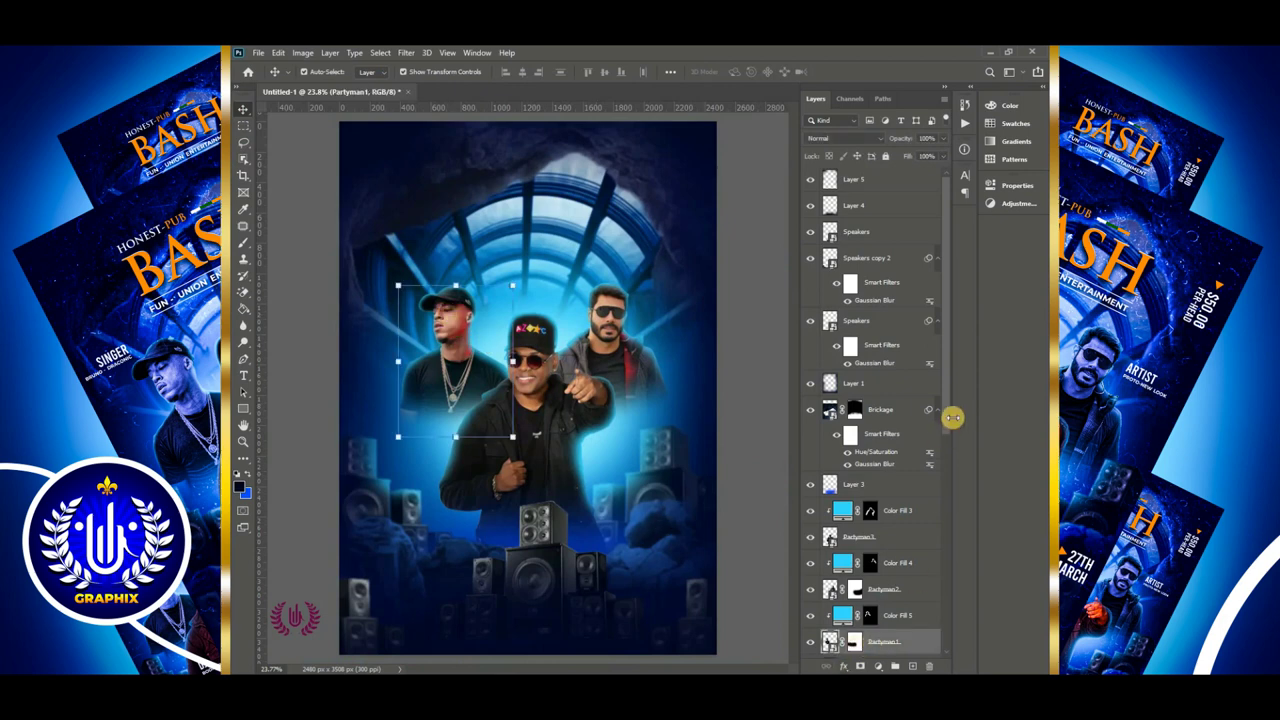
{"action": "left_click_drag", "start_coordinate": [952, 417], "coordinate": [950, 541]}
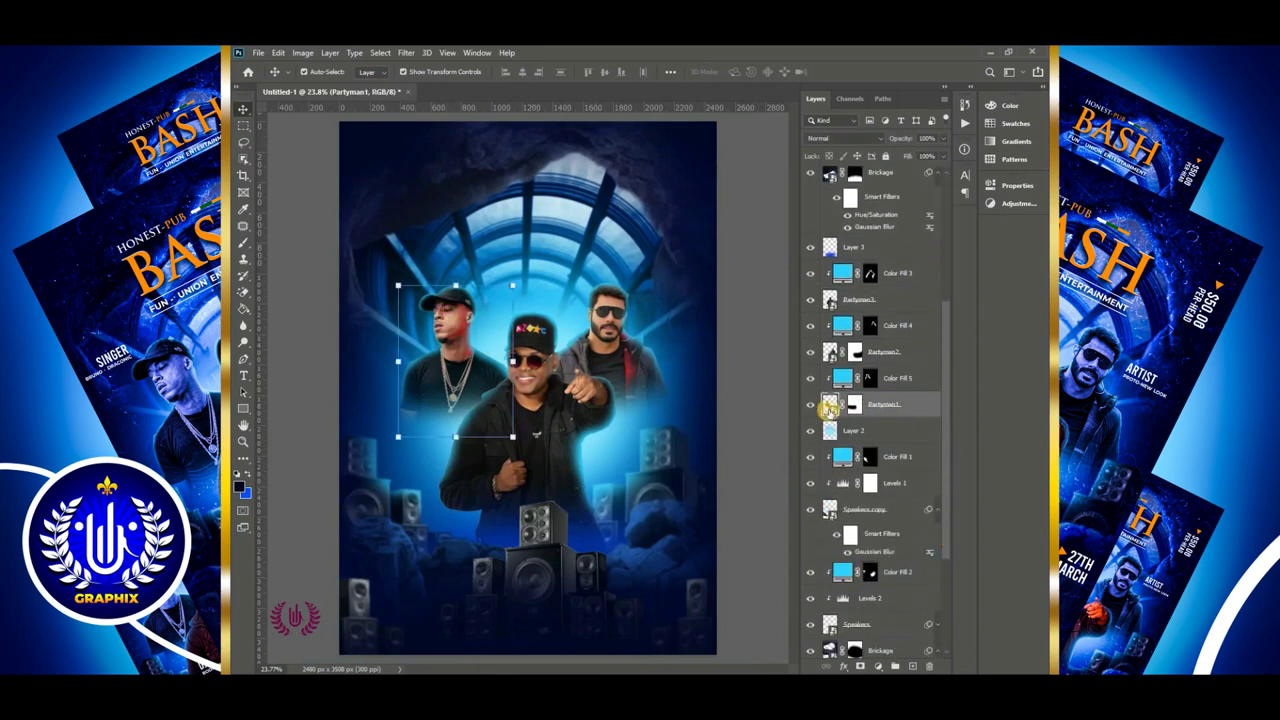
{"action": "left_click", "coordinate": [300, 53]}
{"action": "mouse_move", "coordinate": [345, 86]}
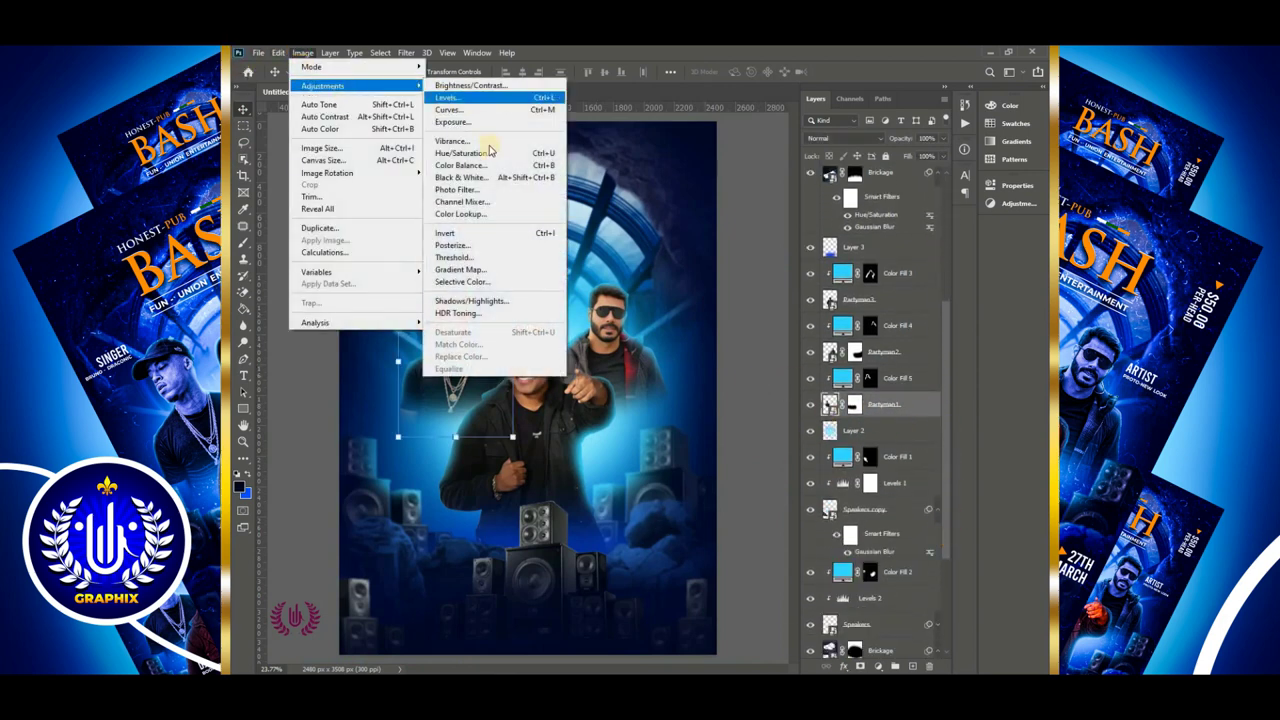
{"action": "left_click", "coordinate": [500, 158]}
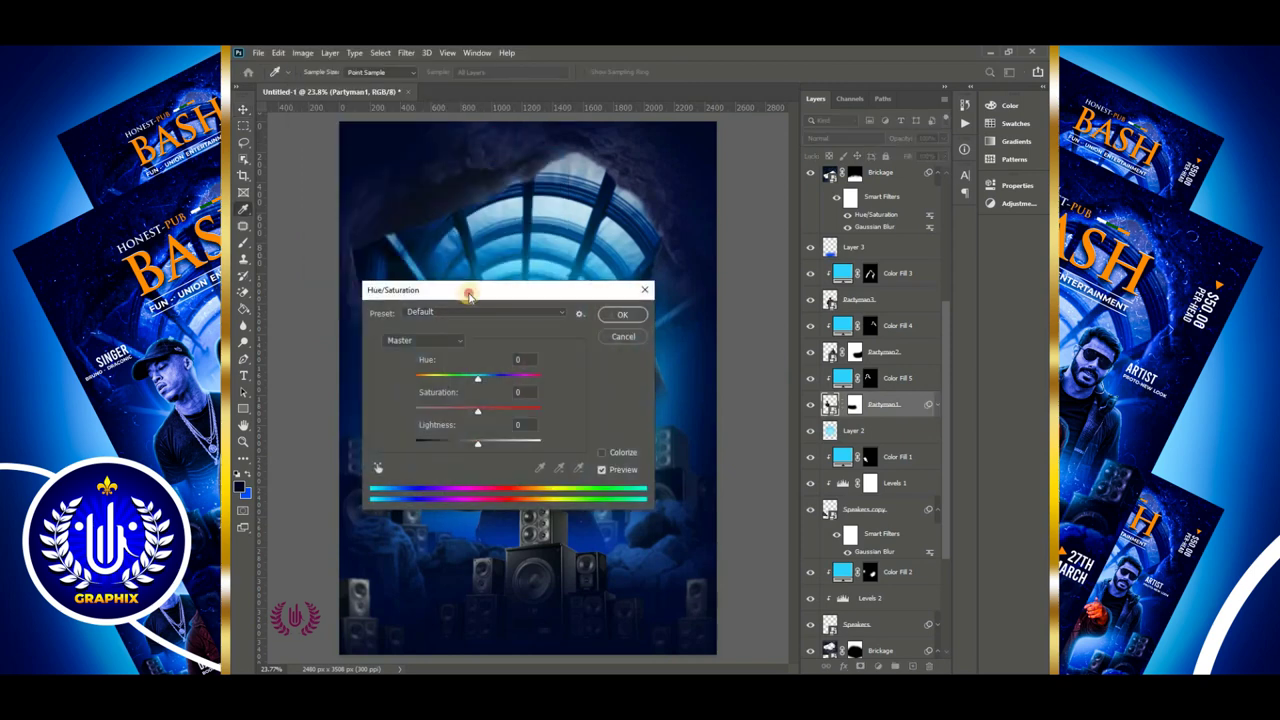
{"action": "left_click_drag", "start_coordinate": [468, 295], "coordinate": [659, 239]}
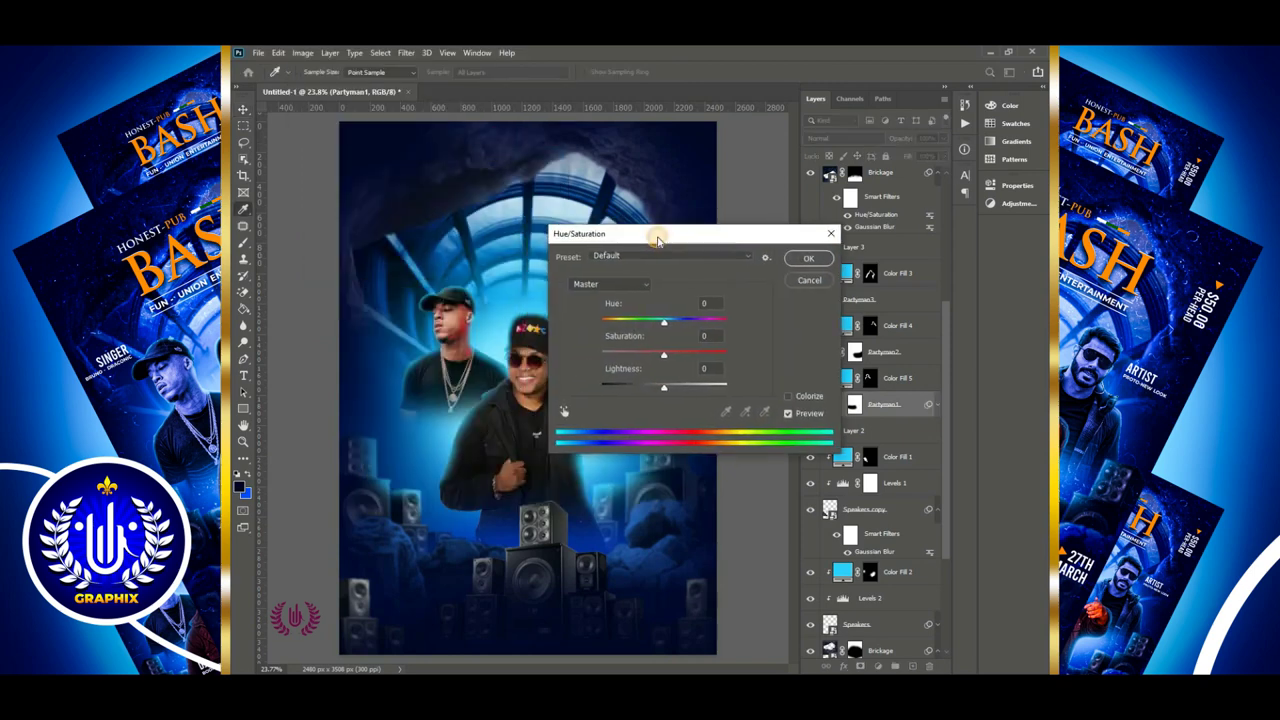
{"action": "left_click", "coordinate": [790, 396]}
{"action": "mouse_move", "coordinate": [687, 326]}
{"action": "left_mouse_down"}
{"action": "mouse_move", "coordinate": [668, 326]}
{"action": "mouse_move", "coordinate": [680, 333]}
{"action": "left_mouse_up"}
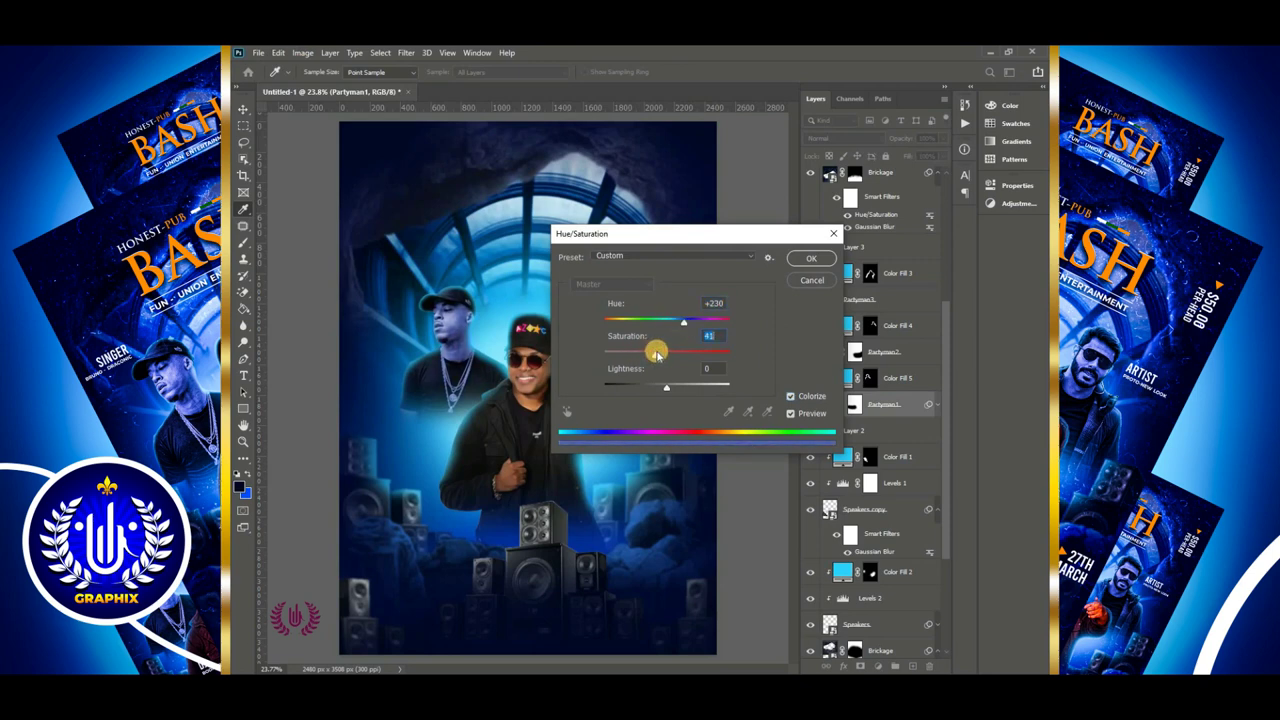
{"action": "left_click_drag", "start_coordinate": [683, 327], "coordinate": [683, 327]}
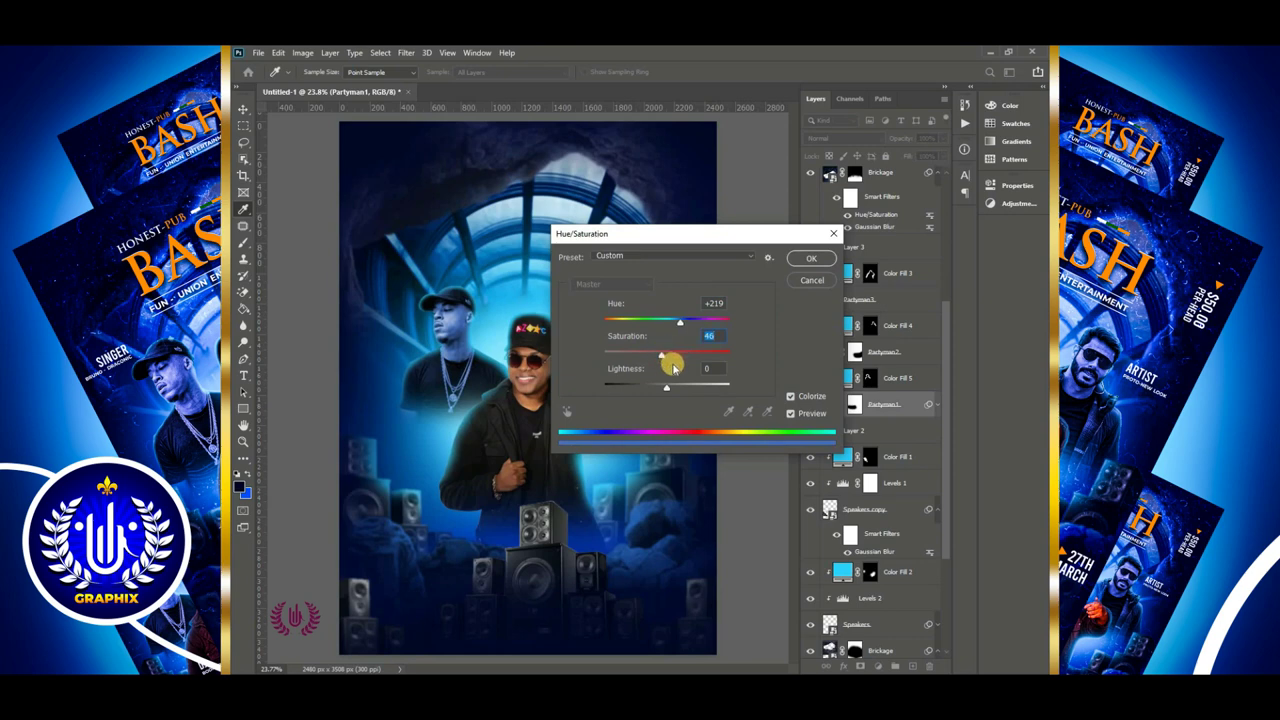
{"action": "left_click", "coordinate": [811, 258]}
{"action": "key", "text": "v"}
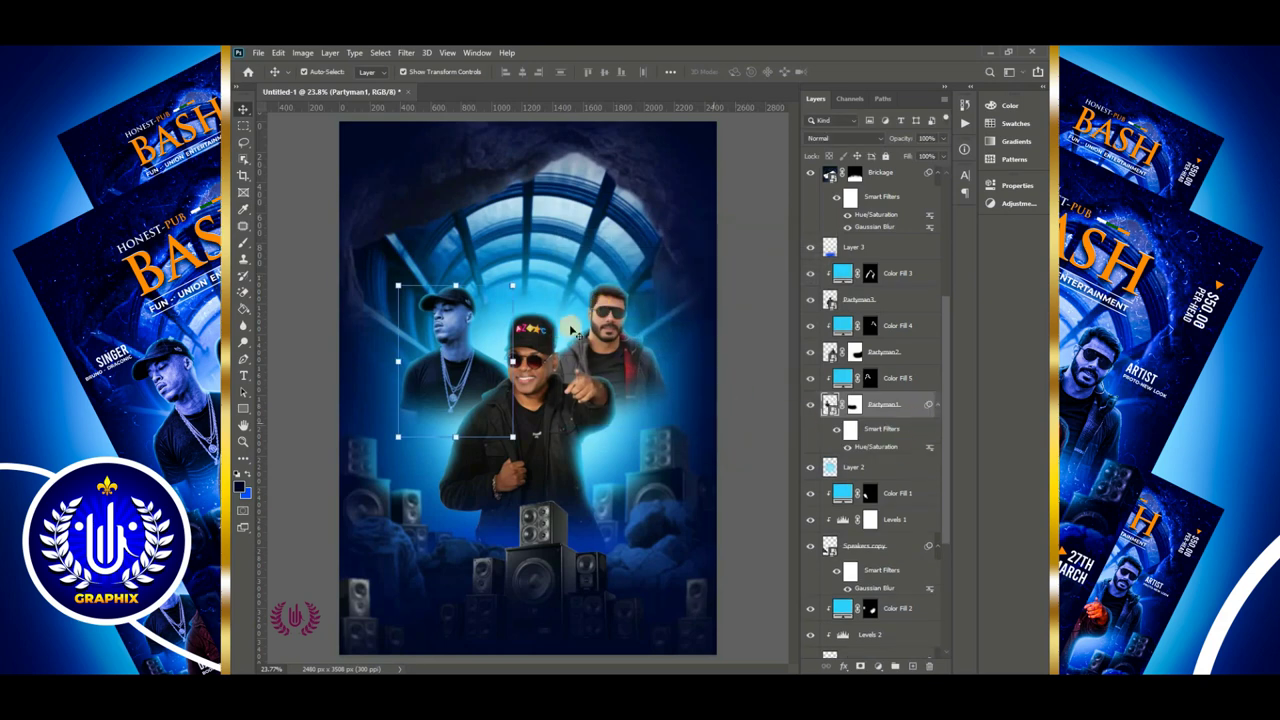
Copy Partyman1's Hue/Saturation smart filter onto the Partyman2 layer and check the recoloured man up close
{"action": "left_click", "coordinate": [606, 321]}
{"action": "left_click_drag", "start_coordinate": [929, 405], "coordinate": [920, 355]}
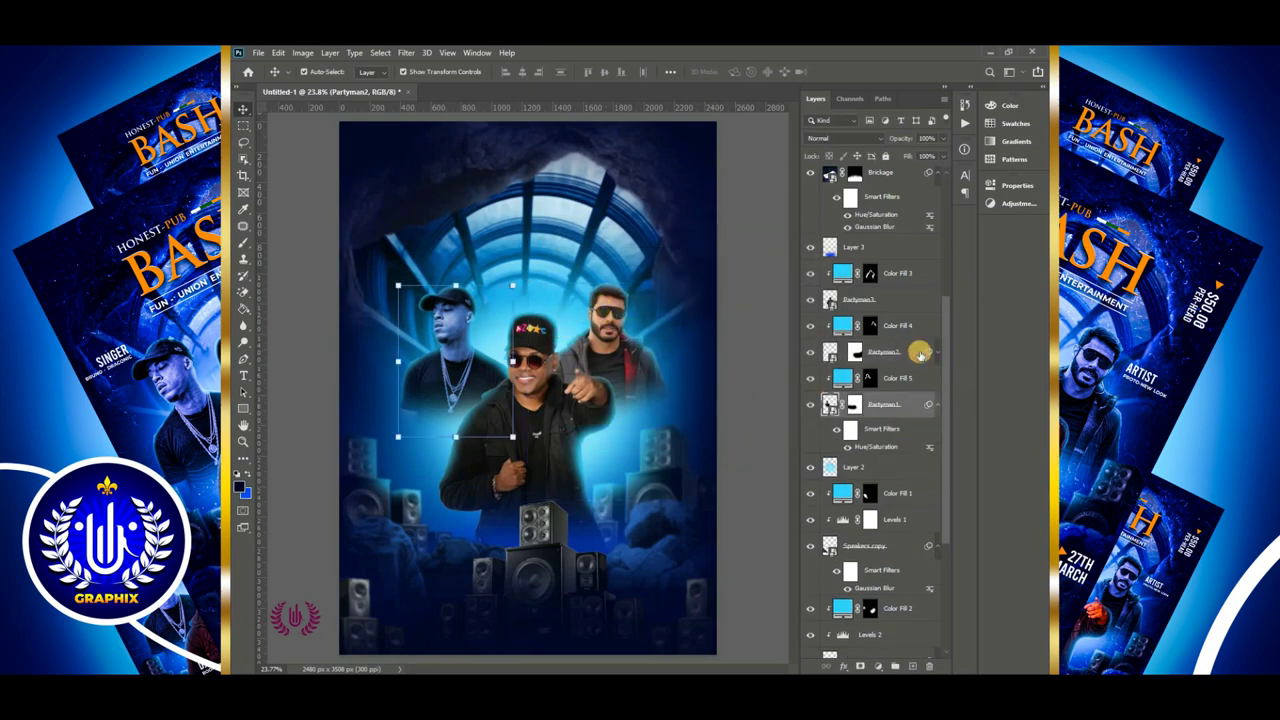
{"action": "scroll", "coordinate": [604, 320], "scroll_direction": "up", "scroll_amount": 5}
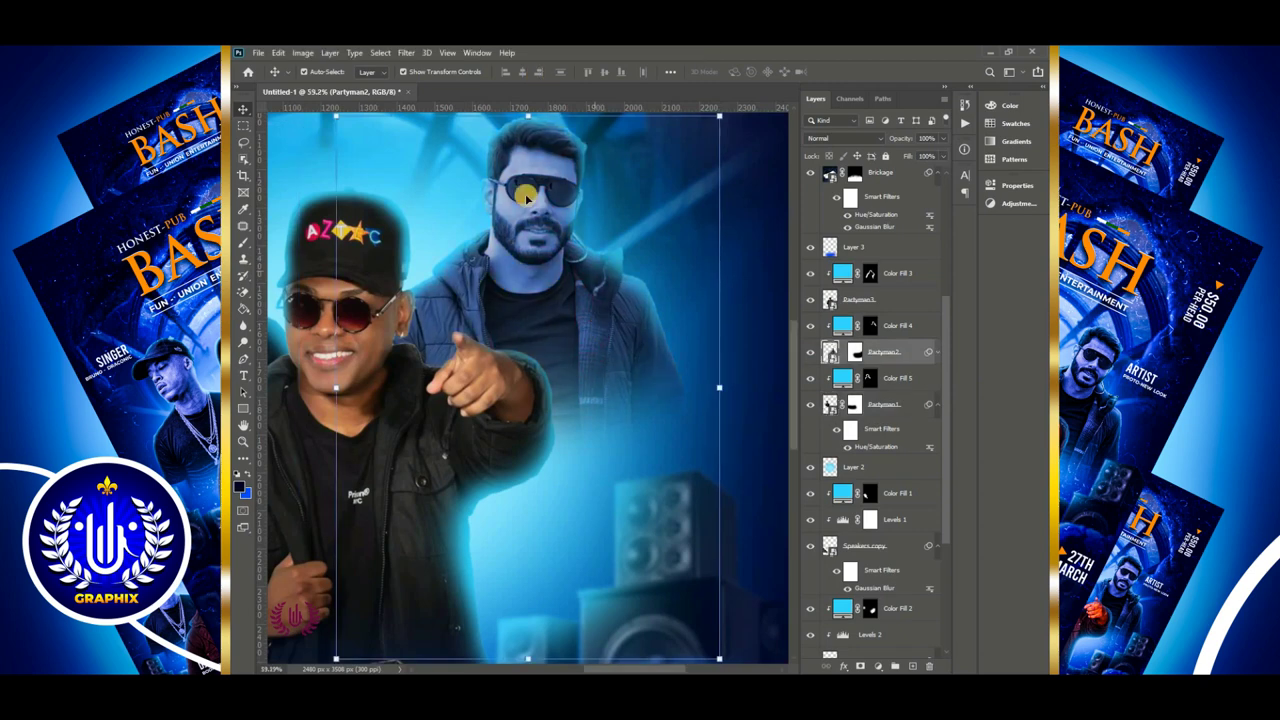
{"action": "key", "text": "ctrl+0"}
{"action": "left_click", "coordinate": [731, 281]}
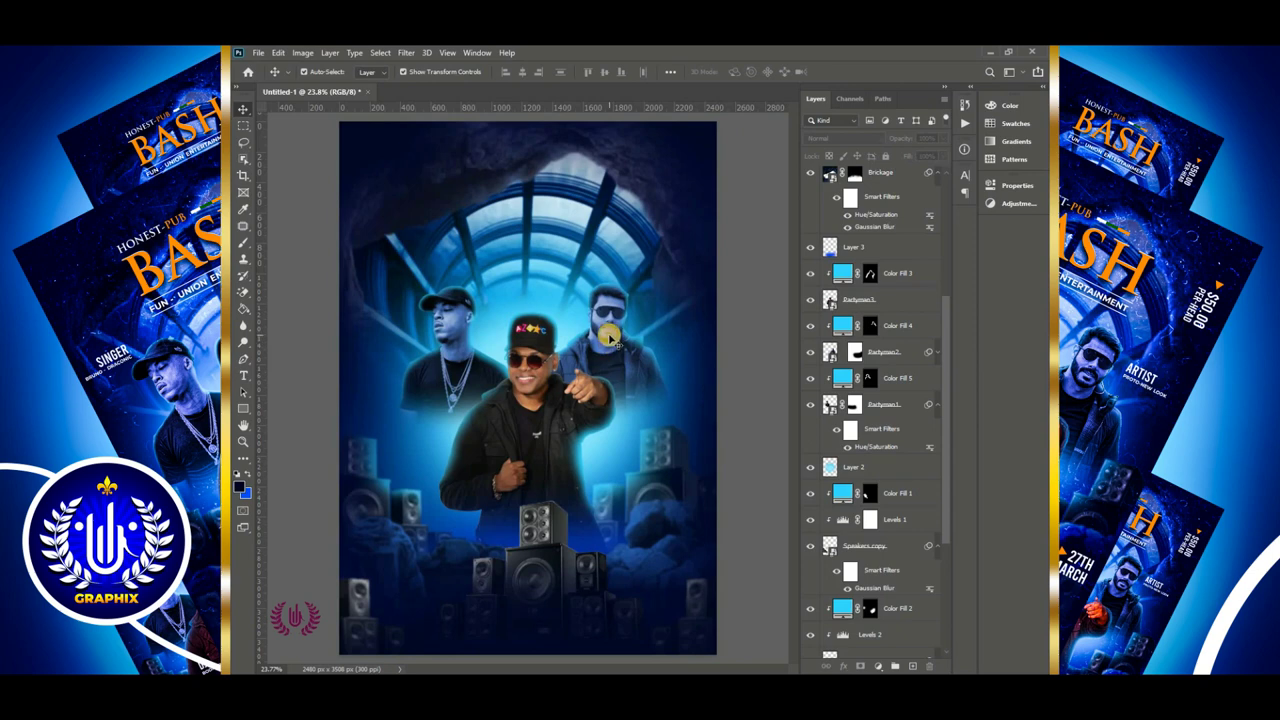
Add a new layer at the top of the stack and set the Brush colour to the copied light blue
{"action": "left_click_drag", "start_coordinate": [950, 366], "coordinate": [948, 179]}
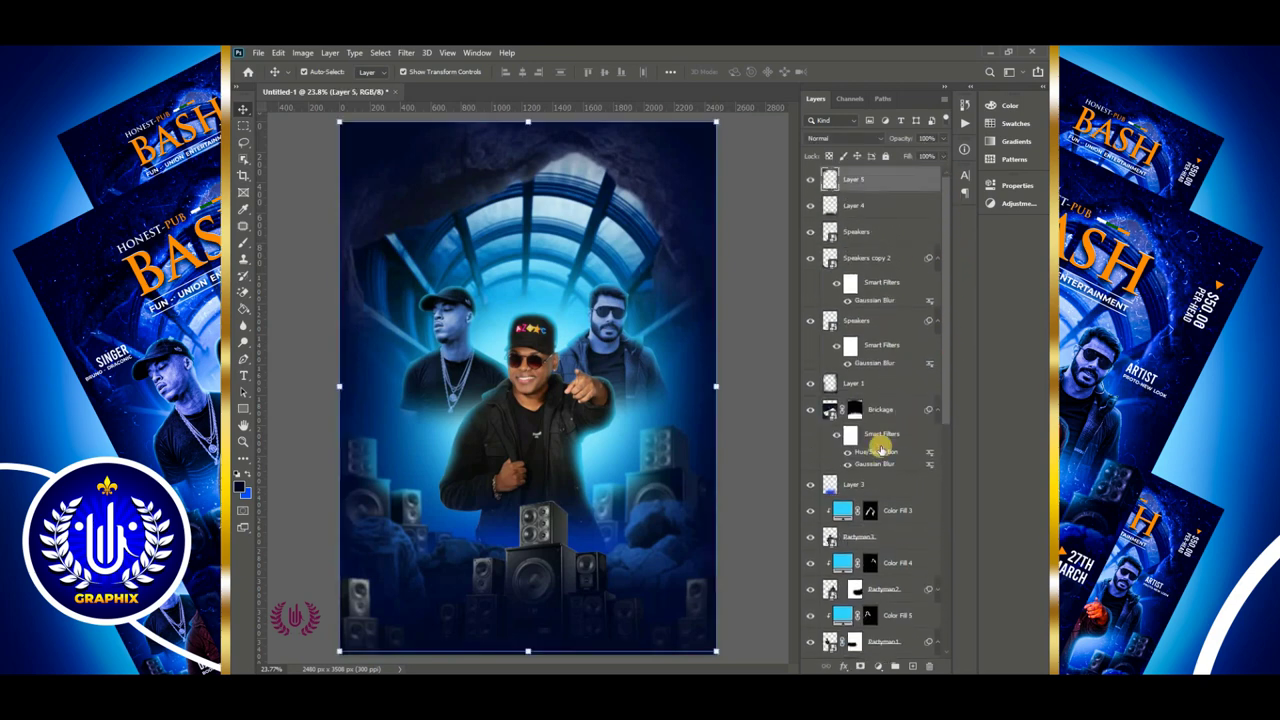
{"action": "left_click", "coordinate": [912, 666]}
{"action": "left_click", "coordinate": [243, 242]}
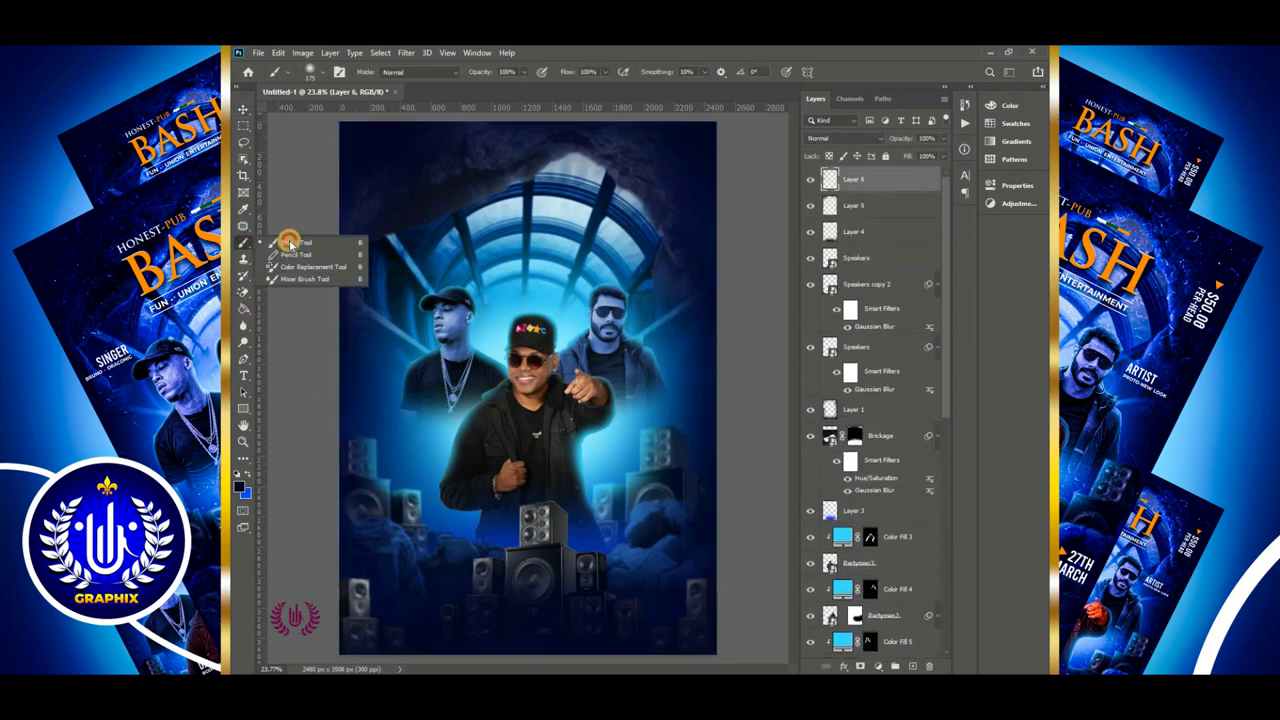
{"action": "left_click", "coordinate": [287, 241]}
{"action": "left_click", "coordinate": [237, 493]}
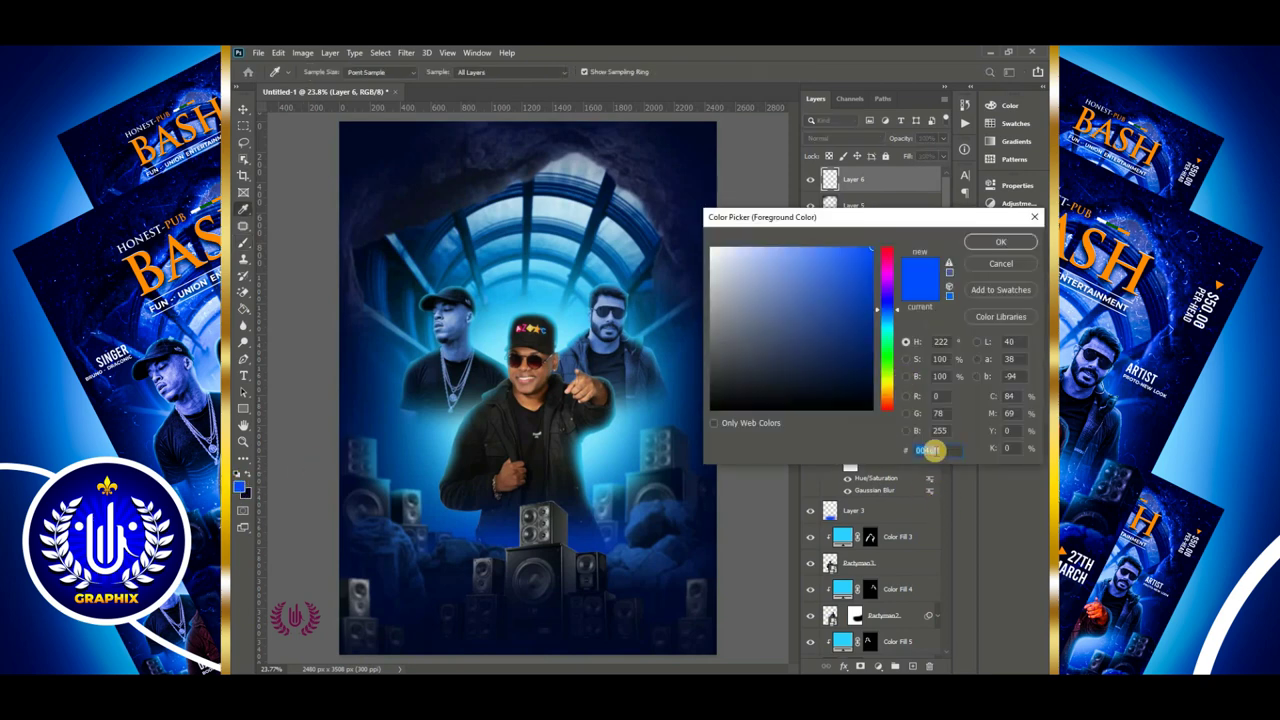
{"action": "right_click", "coordinate": [934, 449]}
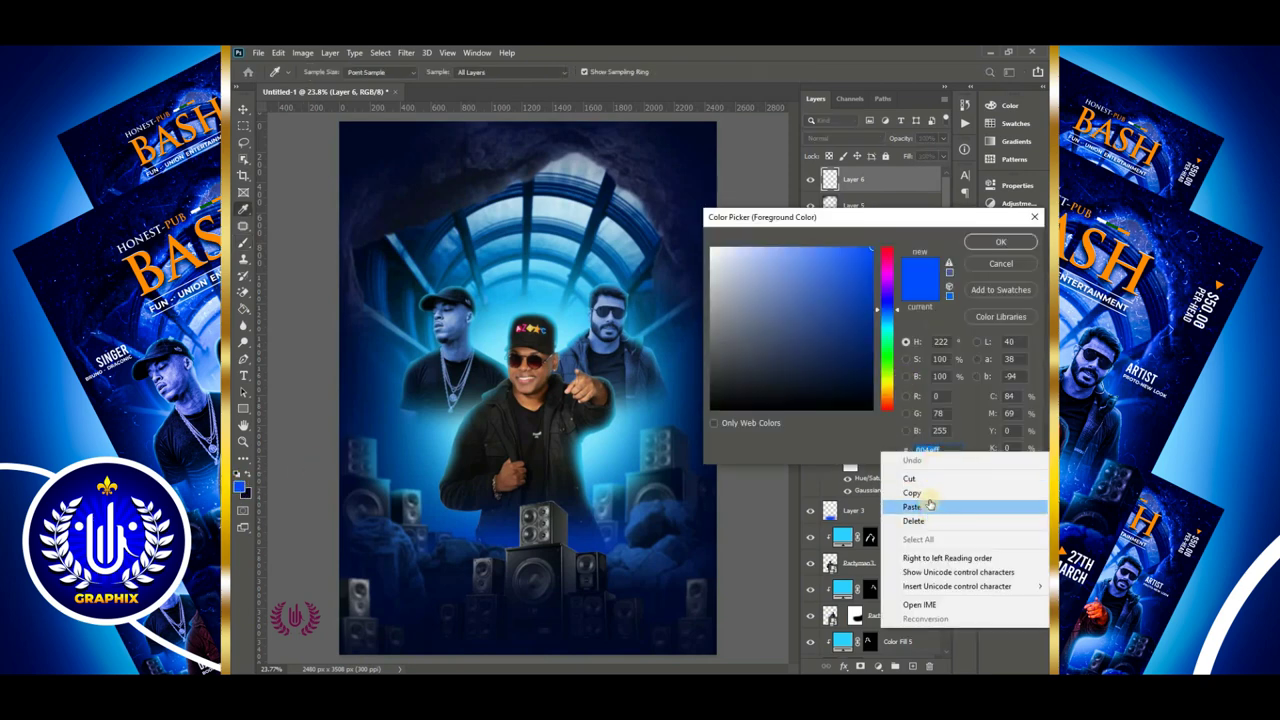
{"action": "left_click", "coordinate": [912, 506]}
{"action": "left_click", "coordinate": [999, 243]}
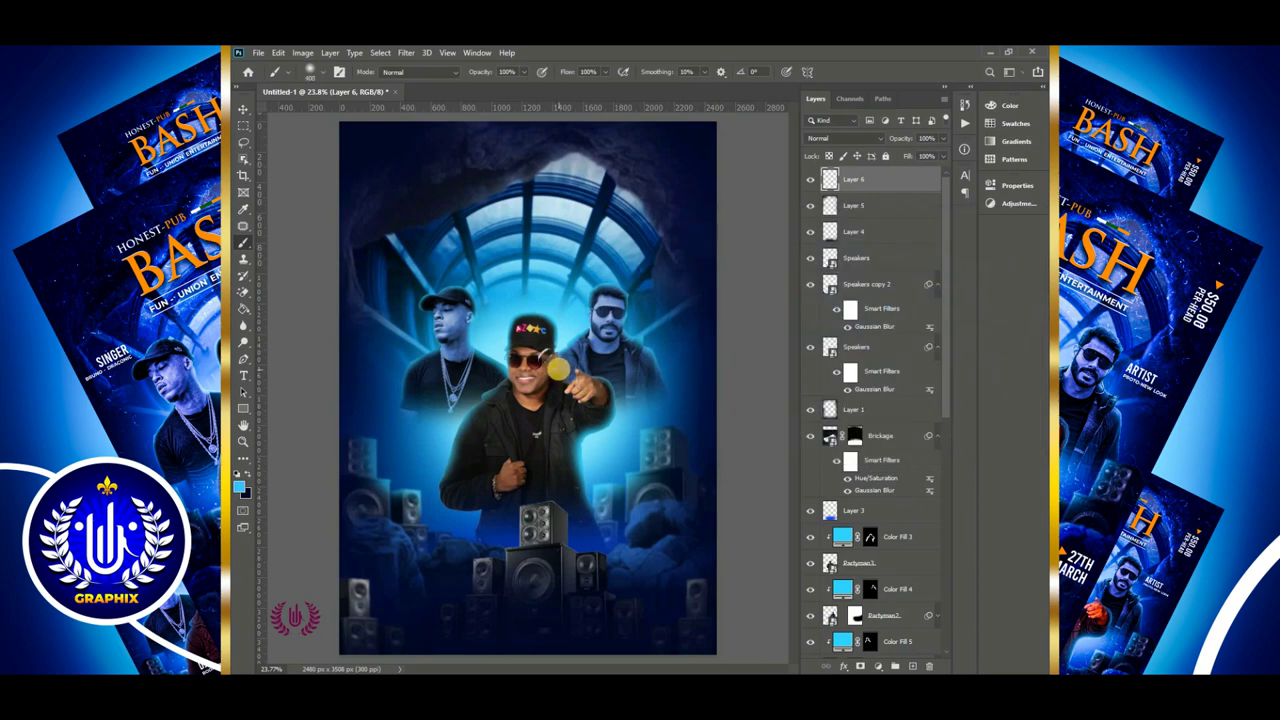
Dab a soft light blue glow beside Partyman3's face, blend the layer as Screen and shift it slightly towards his cheek
{"action": "left_click", "coordinate": [555, 368]}
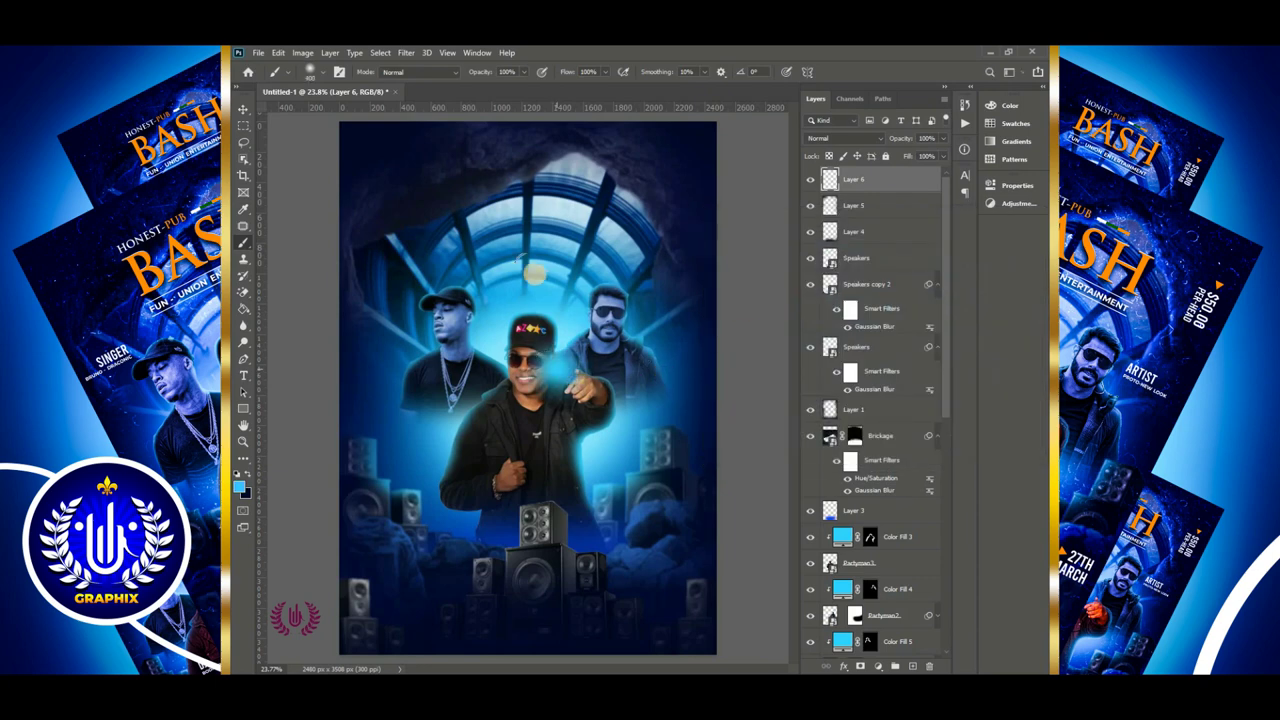
{"action": "left_click", "coordinate": [243, 109]}
{"action": "left_click", "coordinate": [845, 138]}
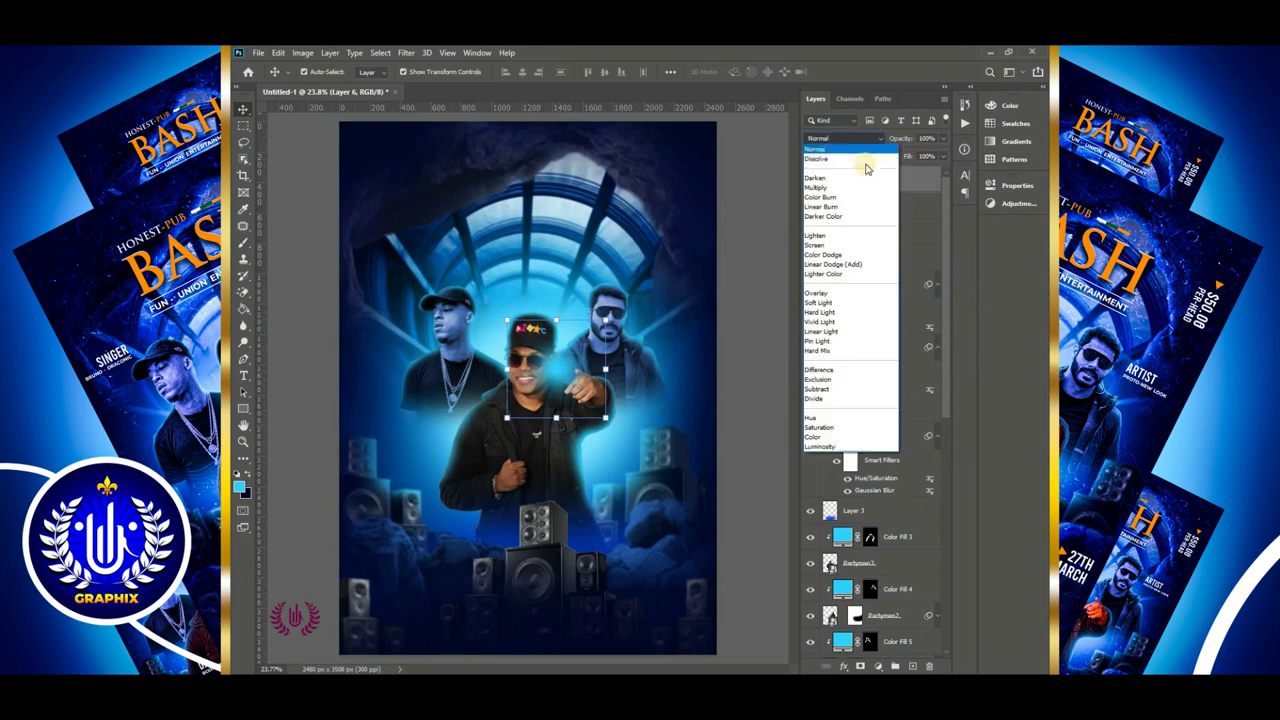
{"action": "left_click", "coordinate": [845, 245]}
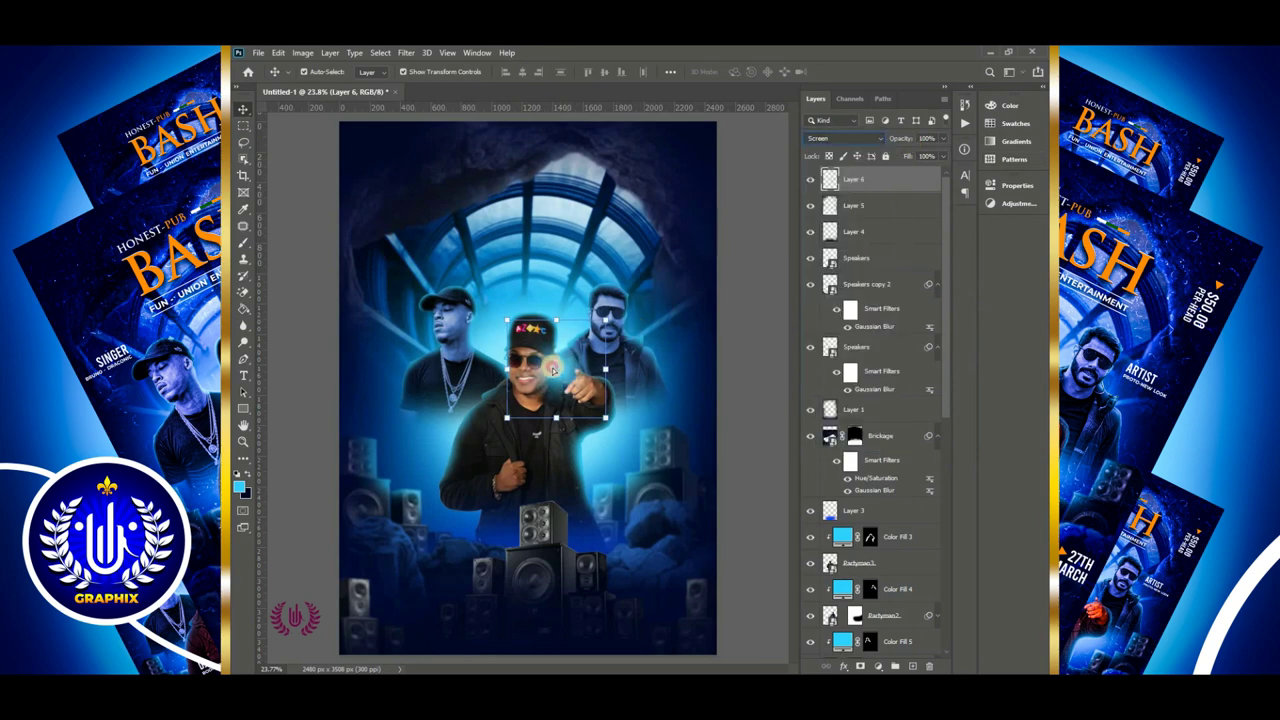
{"action": "left_click_drag", "start_coordinate": [548, 362], "coordinate": [547, 366]}
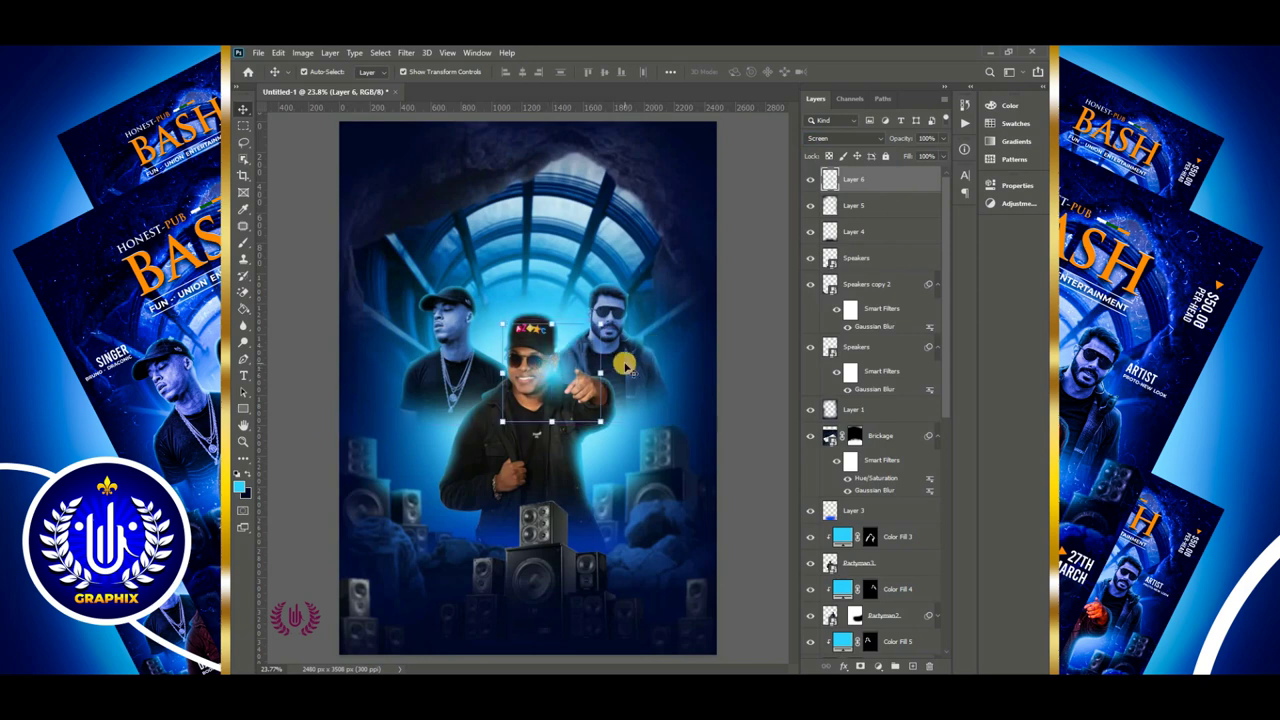
{"action": "left_click", "coordinate": [811, 180]}
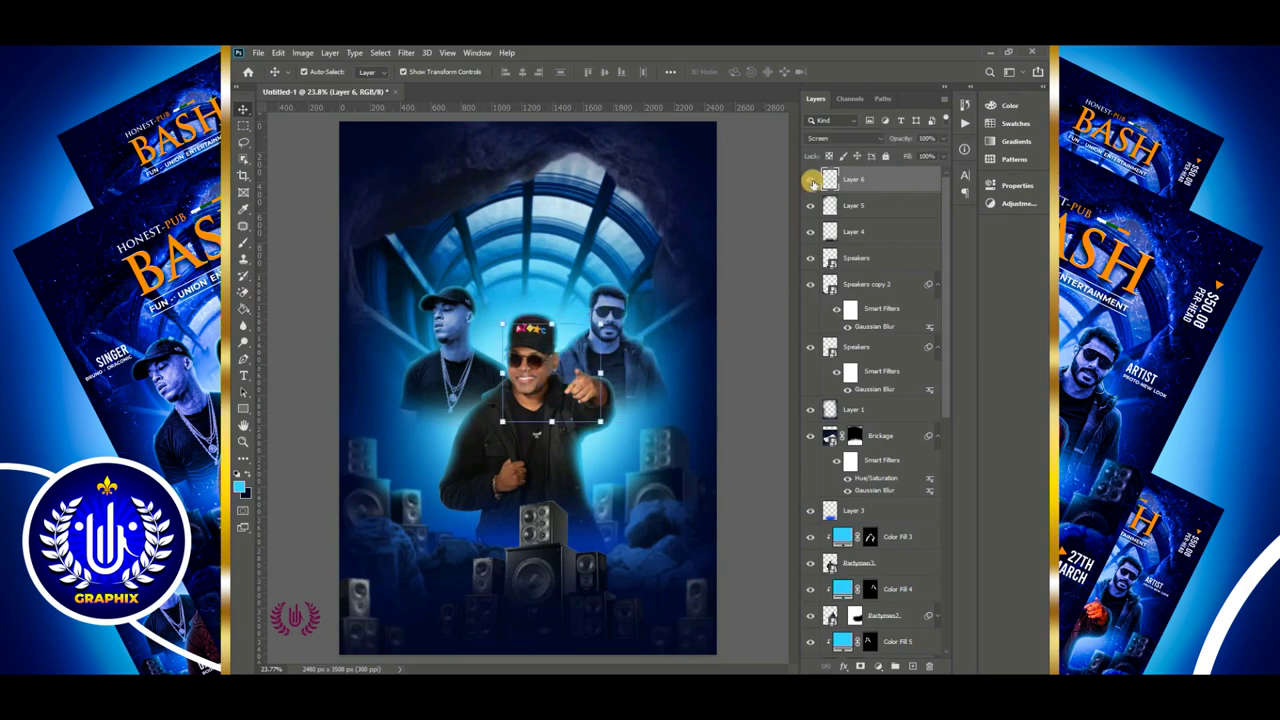
{"action": "left_click", "coordinate": [811, 180]}
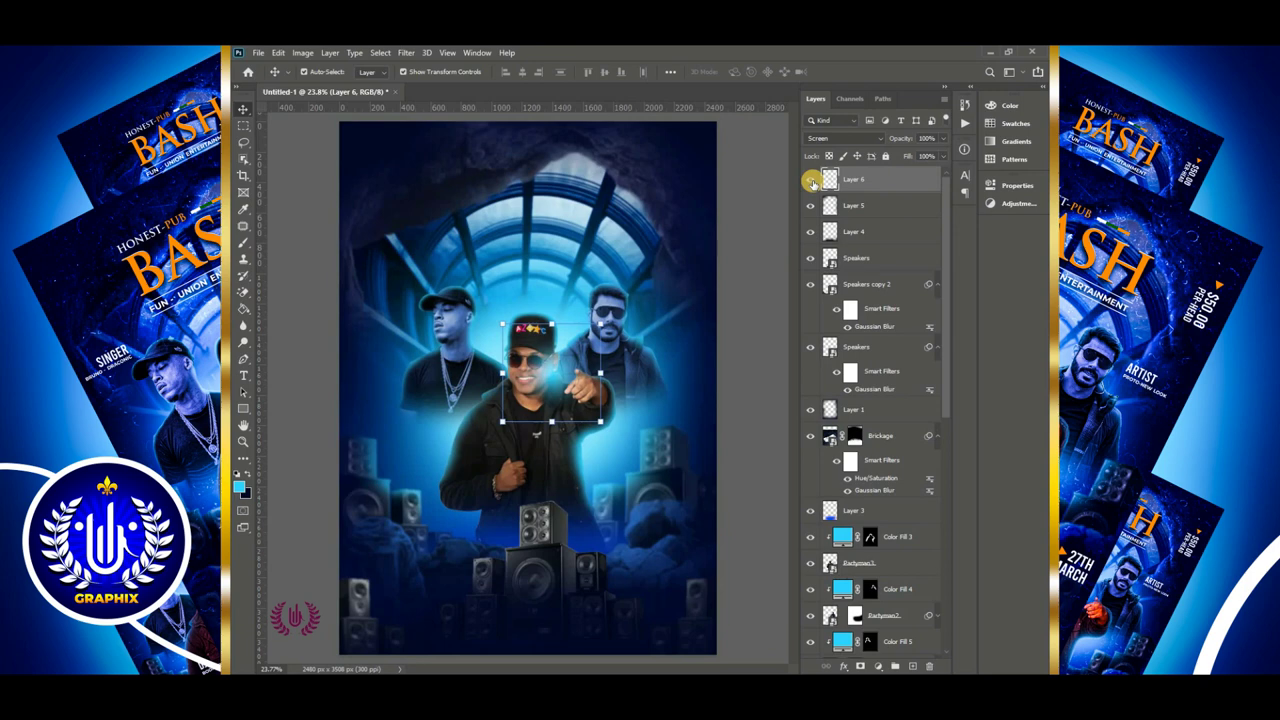
{"action": "left_click", "coordinate": [750, 353]}
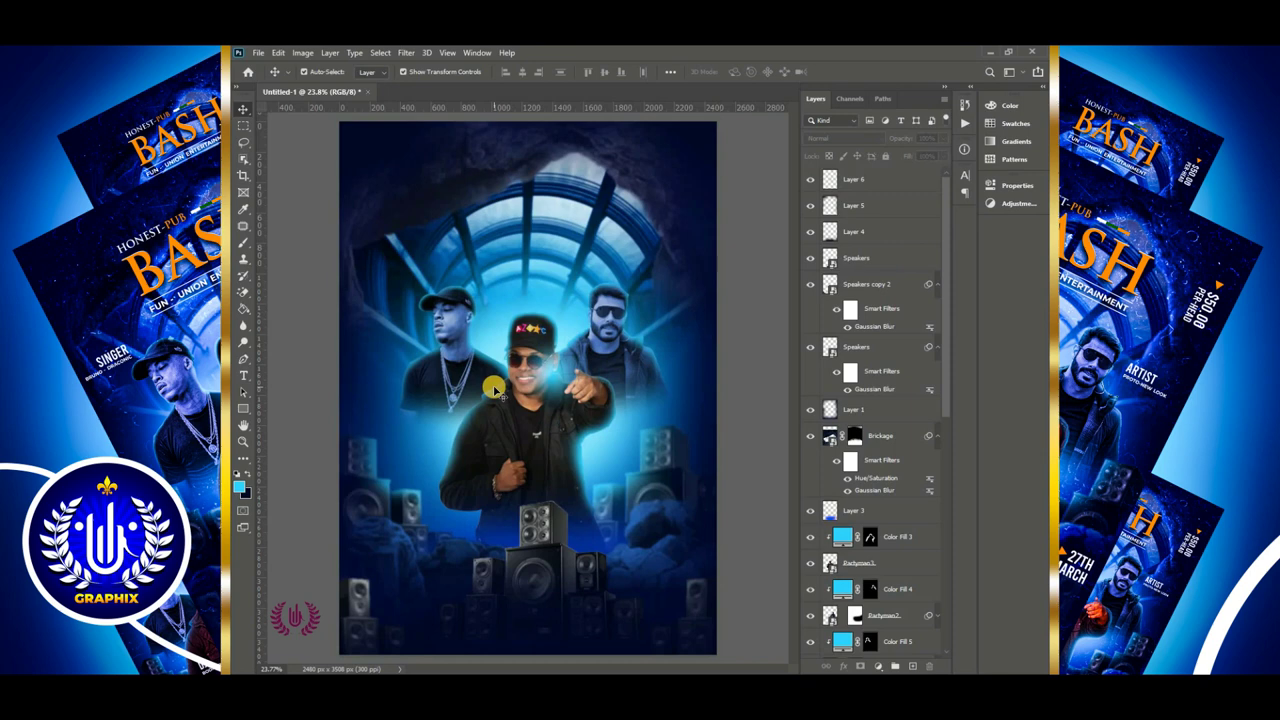
Grade Partyman3 with the Camera Raw Filter, warming the temperature and raising tint, texture, clarity and saturation
{"action": "left_click_drag", "start_coordinate": [944, 300], "coordinate": [944, 584]}
{"action": "left_click_drag", "start_coordinate": [951, 520], "coordinate": [950, 460]}
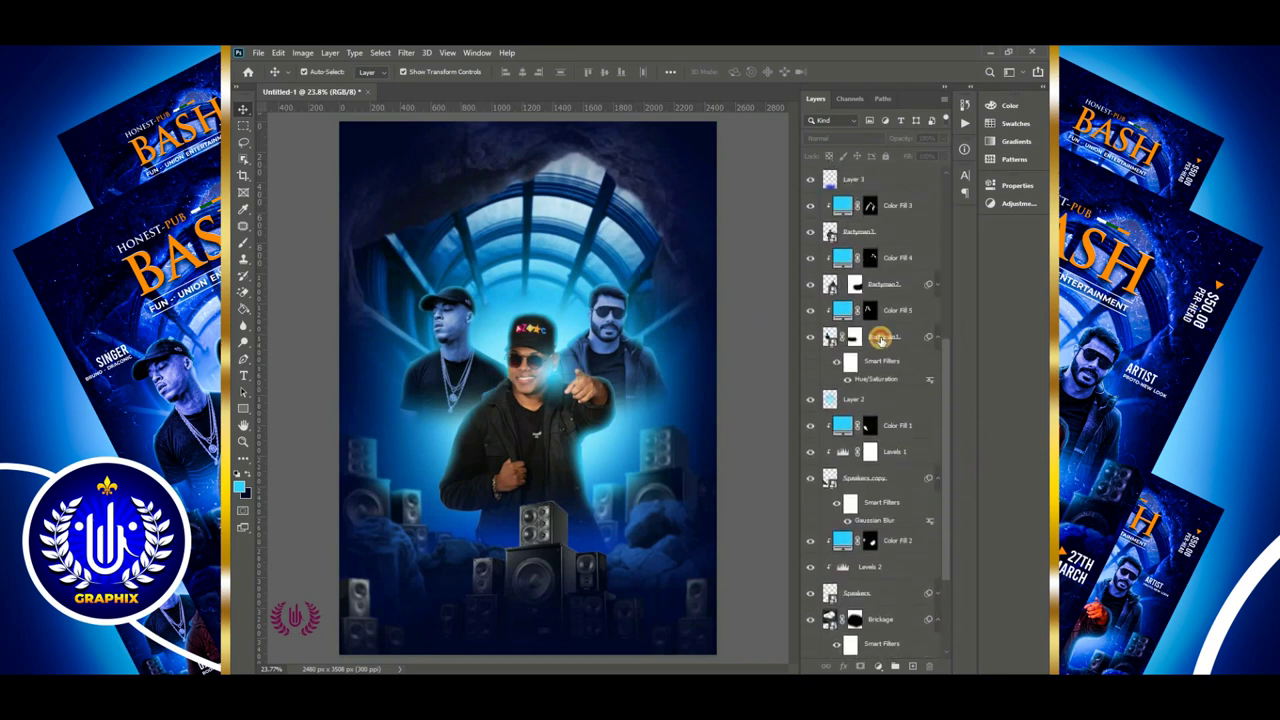
{"action": "left_click", "coordinate": [873, 337]}
{"action": "left_click", "coordinate": [885, 233]}
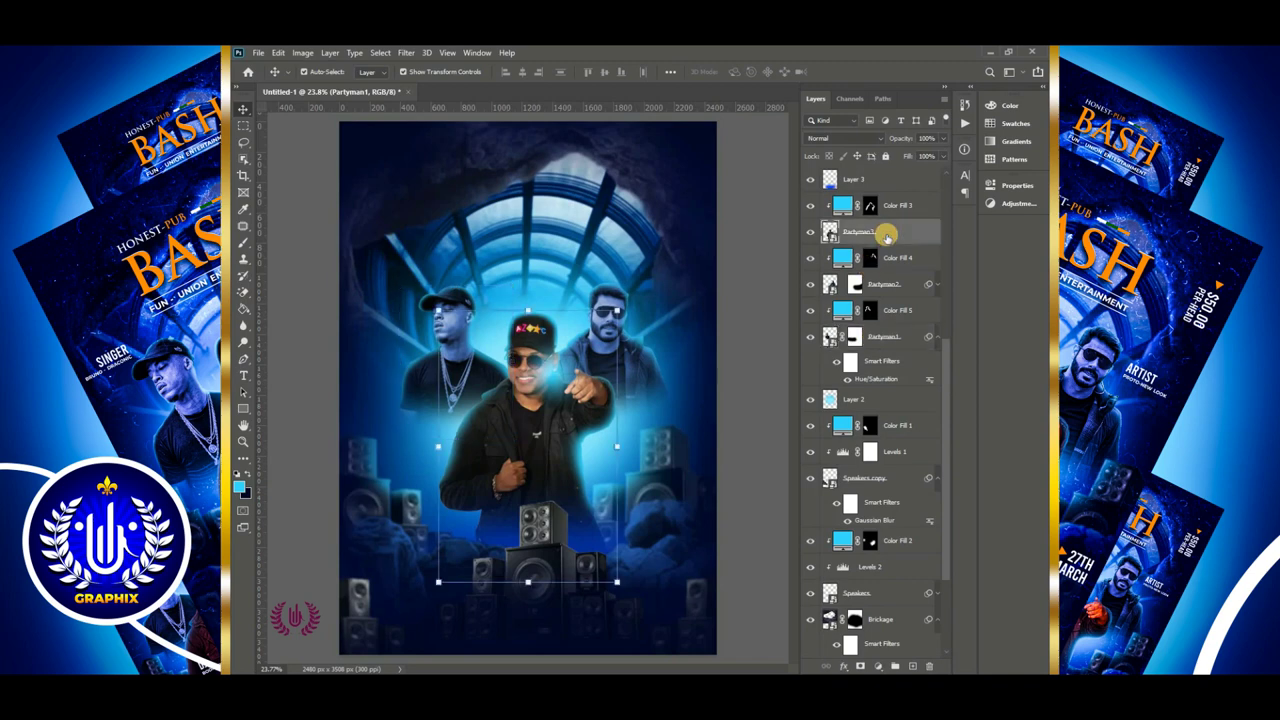
{"action": "left_click", "coordinate": [406, 52]}
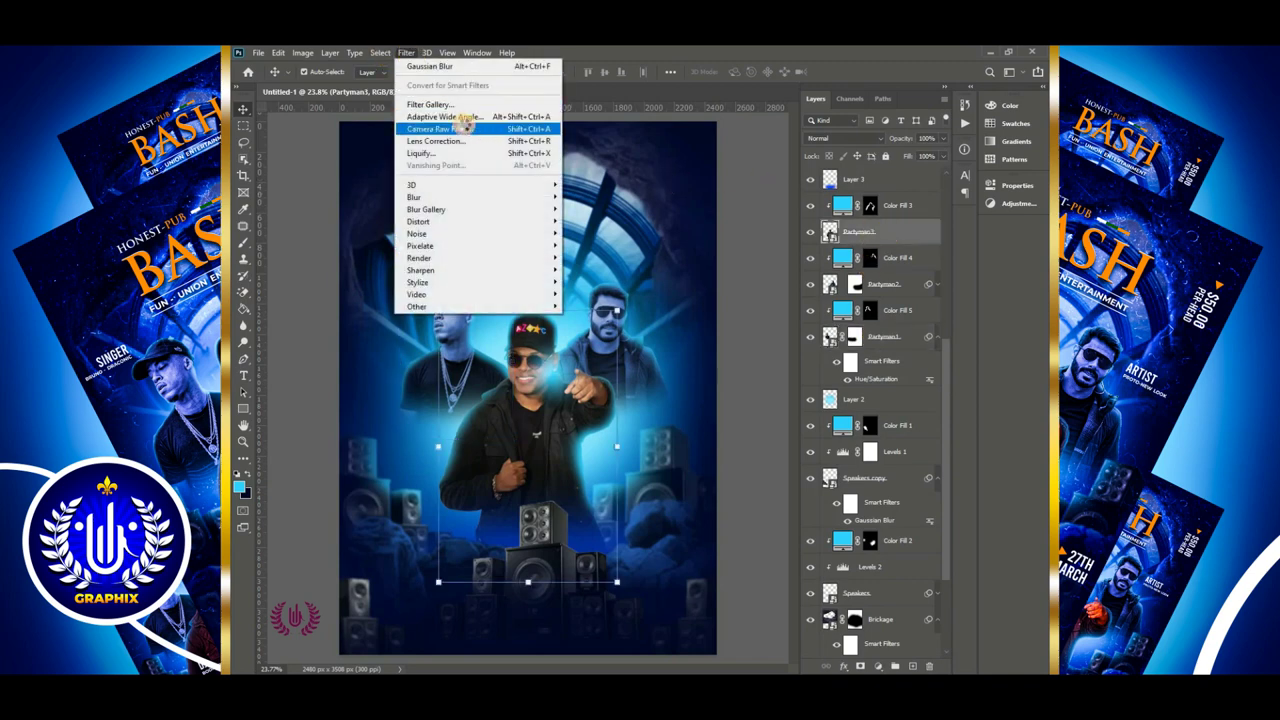
{"action": "left_click", "coordinate": [465, 128]}
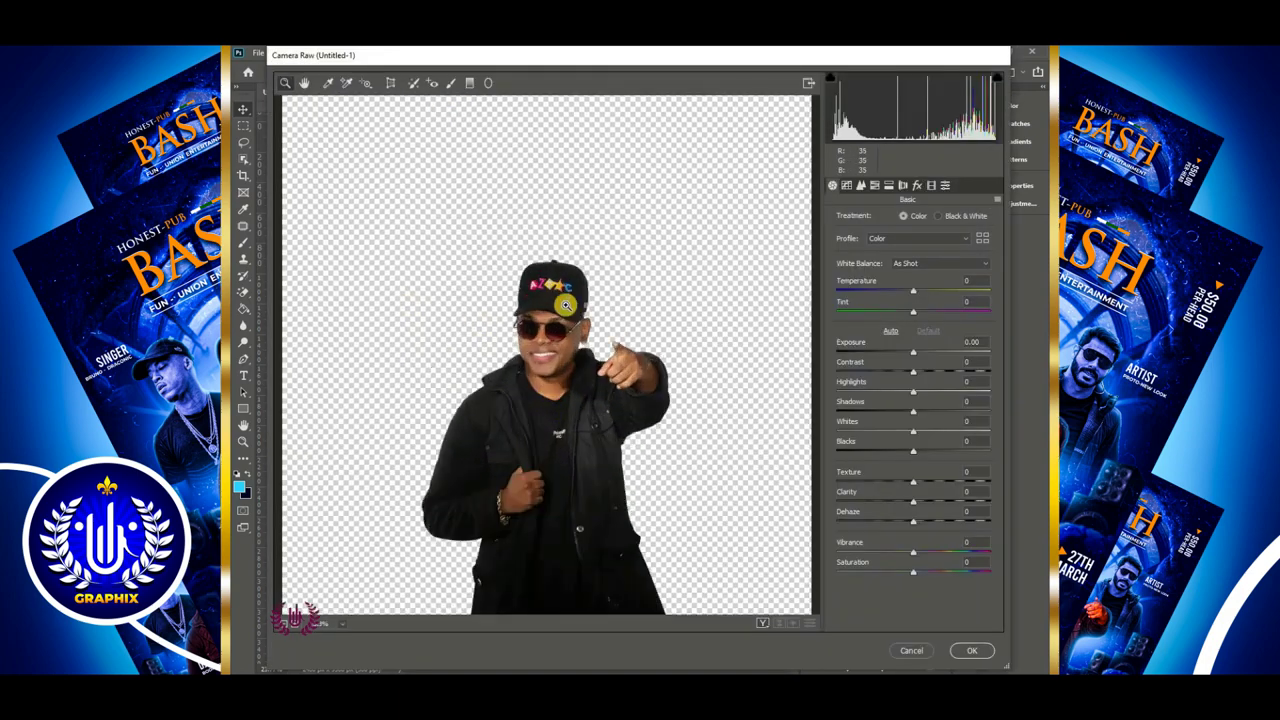
{"action": "left_click_drag", "start_coordinate": [913, 291], "coordinate": [929, 291]}
{"action": "left_click_drag", "start_coordinate": [913, 312], "coordinate": [933, 312]}
{"action": "left_click_drag", "start_coordinate": [913, 372], "coordinate": [902, 412]}
{"action": "left_click_drag", "start_coordinate": [913, 353], "coordinate": [914, 353]}
{"action": "left_click_drag", "start_coordinate": [913, 482], "coordinate": [945, 482]}
{"action": "left_click_drag", "start_coordinate": [913, 502], "coordinate": [948, 502]}
{"action": "left_click_drag", "start_coordinate": [913, 572], "coordinate": [921, 573]}
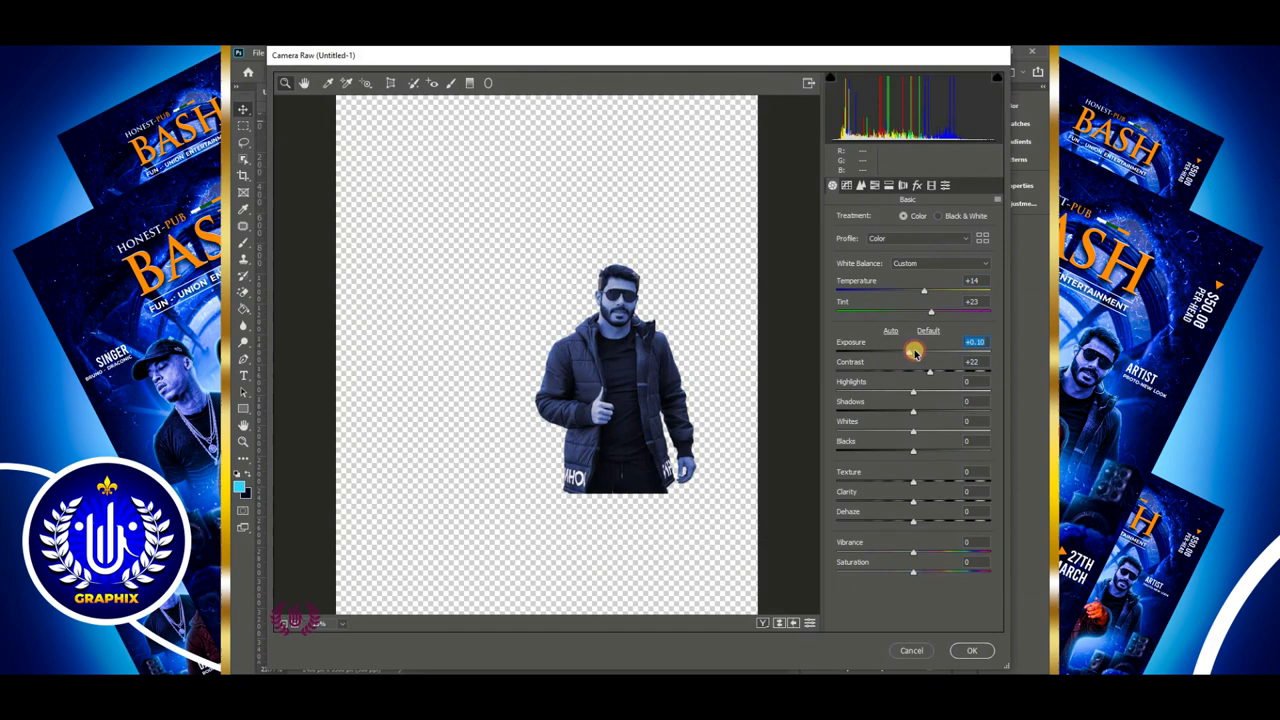
Grade Partyman2 with the Camera Raw Filter using temperature +14, tint +23, exposure -0.25, contrast +22 and slightly lowered whites
{"action": "left_click_drag", "start_coordinate": [914, 352], "coordinate": [909, 352]}
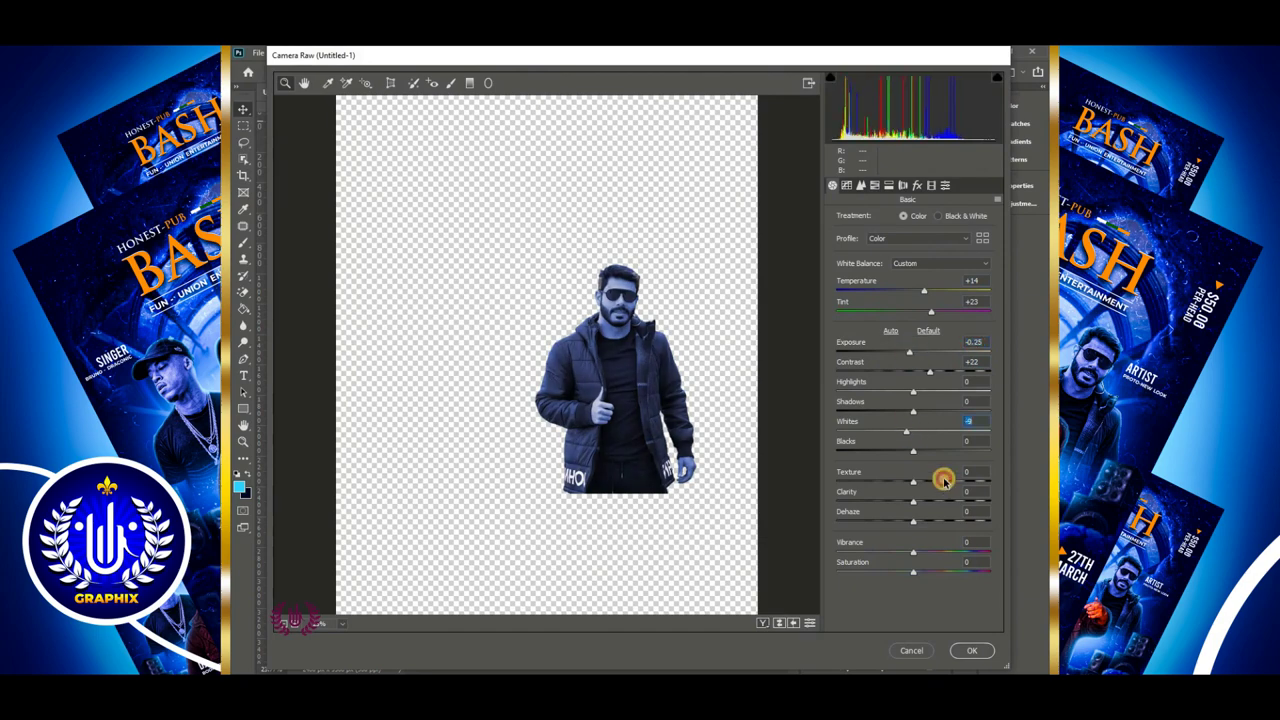
{"action": "left_click", "coordinate": [972, 650]}
{"action": "scroll", "coordinate": [897, 520], "scroll_direction": "up", "scroll_amount": 3}
Give Partyman1 a matching Camera Raw Filter grade by copying Partyman2's smart filters onto its layer
{"action": "left_click_drag", "start_coordinate": [929, 486], "coordinate": [903, 532]}
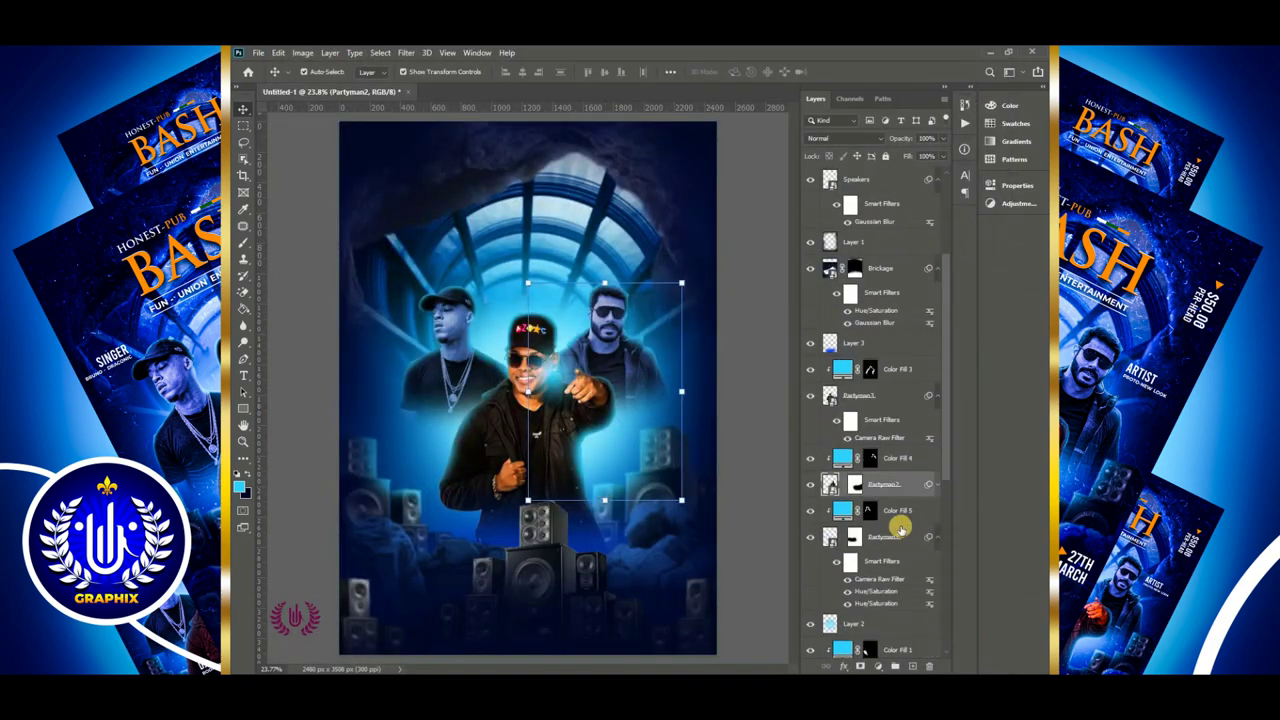
{"action": "left_click", "coordinate": [886, 537]}
{"action": "left_click", "coordinate": [407, 53]}
{"action": "left_click", "coordinate": [437, 128]}
{"action": "left_click_drag", "start_coordinate": [913, 291], "coordinate": [936, 312]}
{"action": "left_click_drag", "start_coordinate": [913, 352], "coordinate": [907, 352]}
{"action": "left_click_drag", "start_coordinate": [913, 372], "coordinate": [923, 372]}
{"action": "left_click_drag", "start_coordinate": [913, 392], "coordinate": [908, 392]}
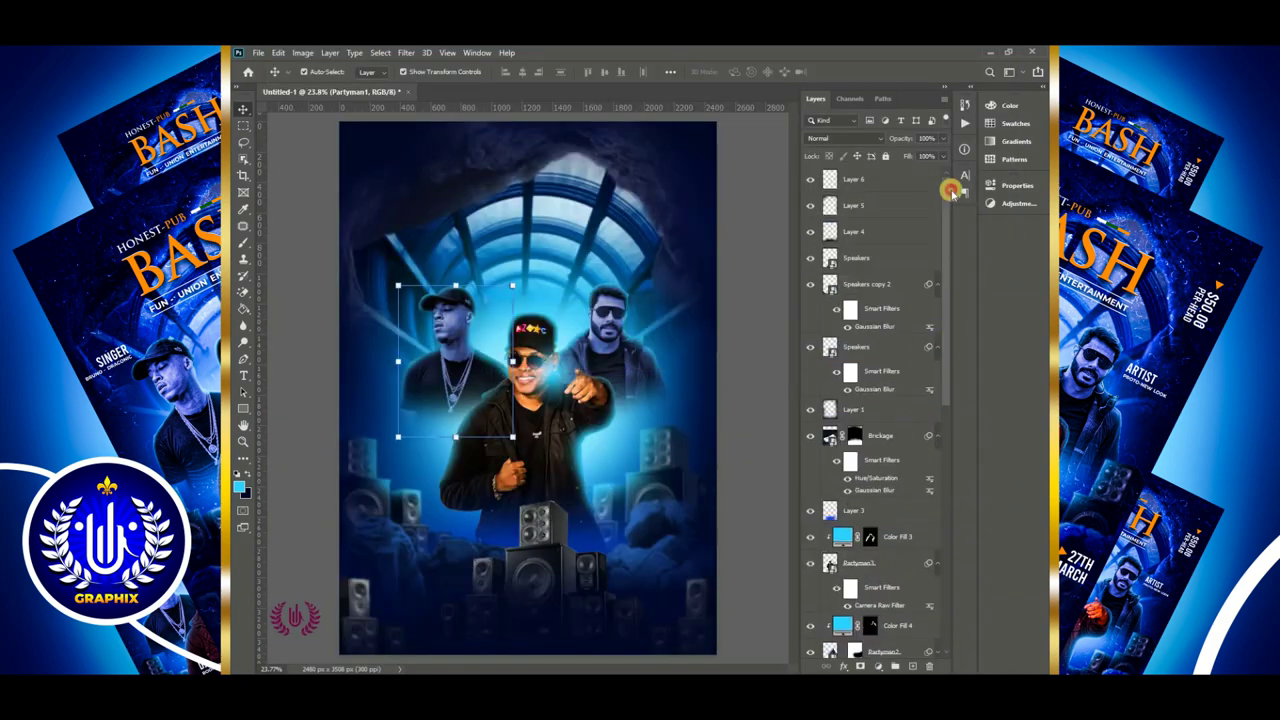
Place the Paricles image as an embedded layer above Layer 6 and stretch it to cover the whole flyer
{"action": "left_click", "coordinate": [886, 180]}
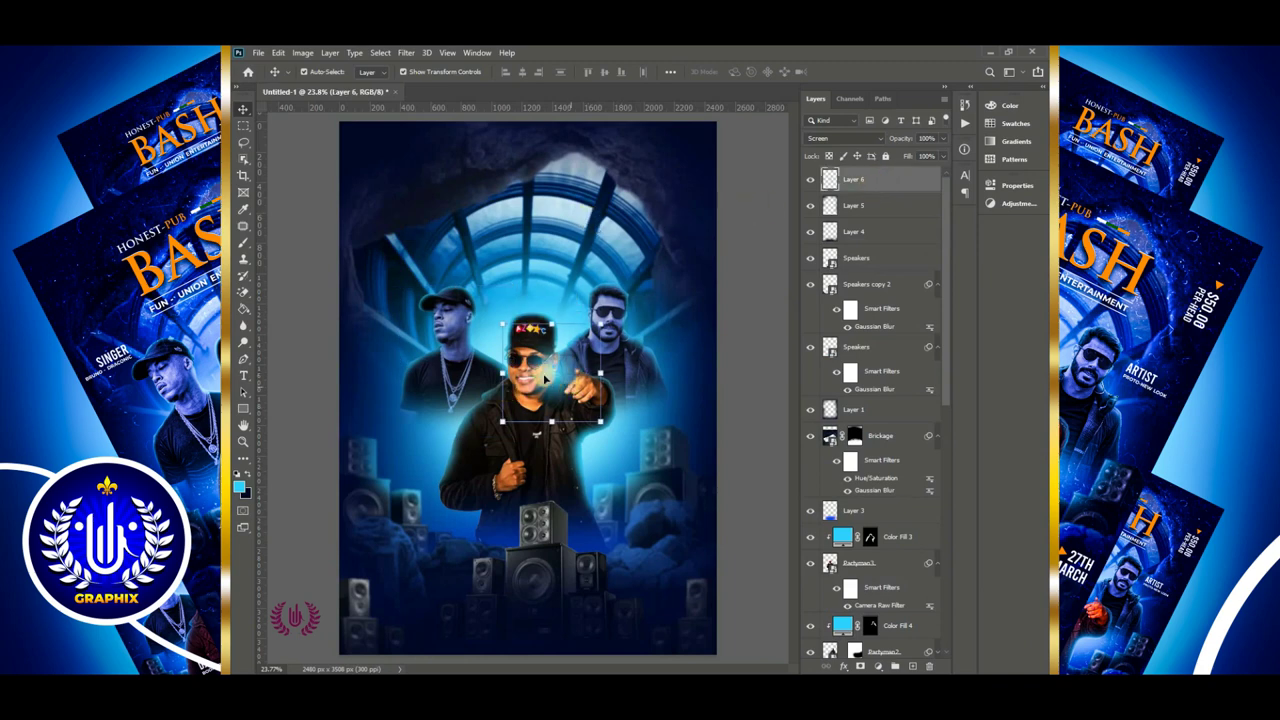
{"action": "left_click", "coordinate": [258, 52]}
{"action": "left_click", "coordinate": [333, 307]}
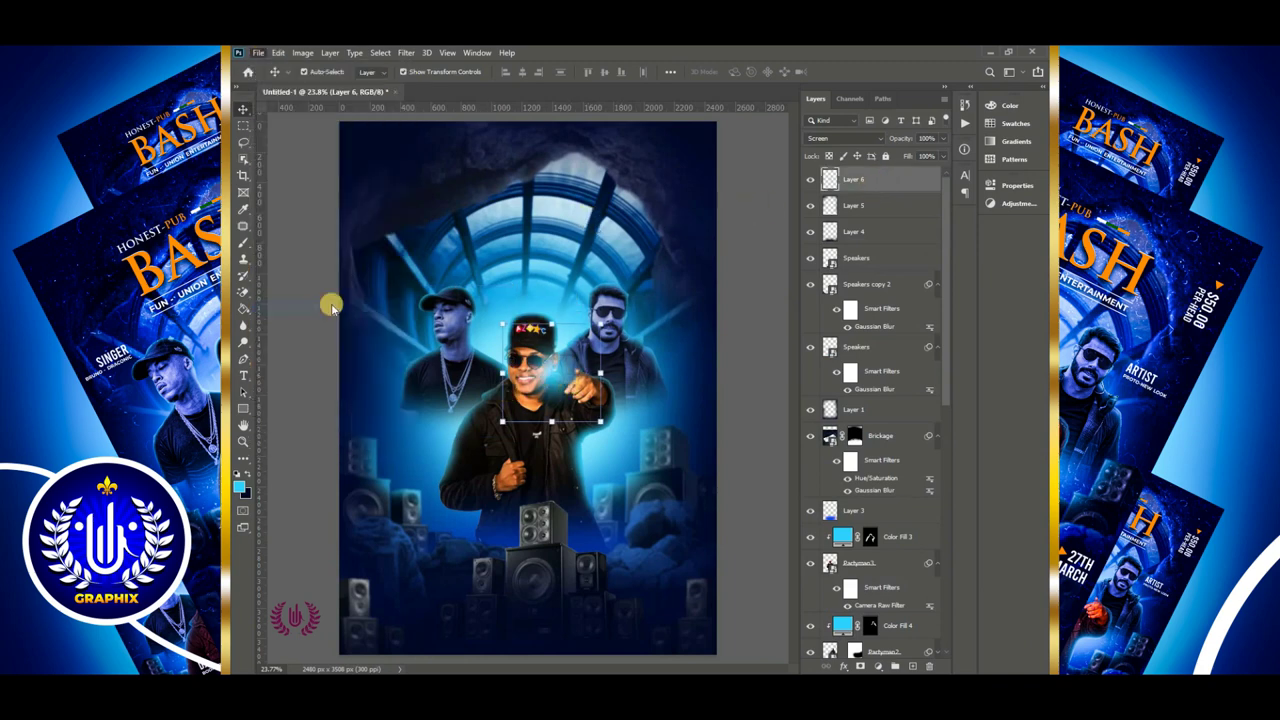
{"action": "left_click", "coordinate": [798, 195]}
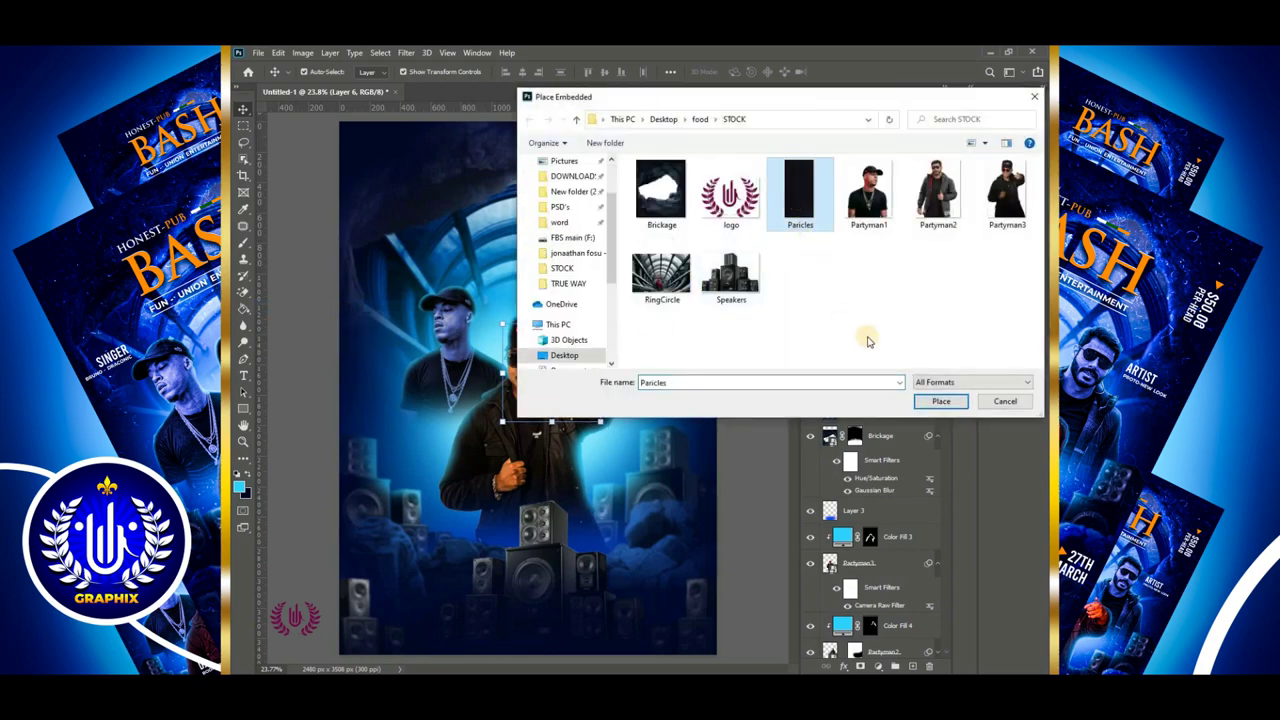
{"action": "left_click", "coordinate": [928, 403]}
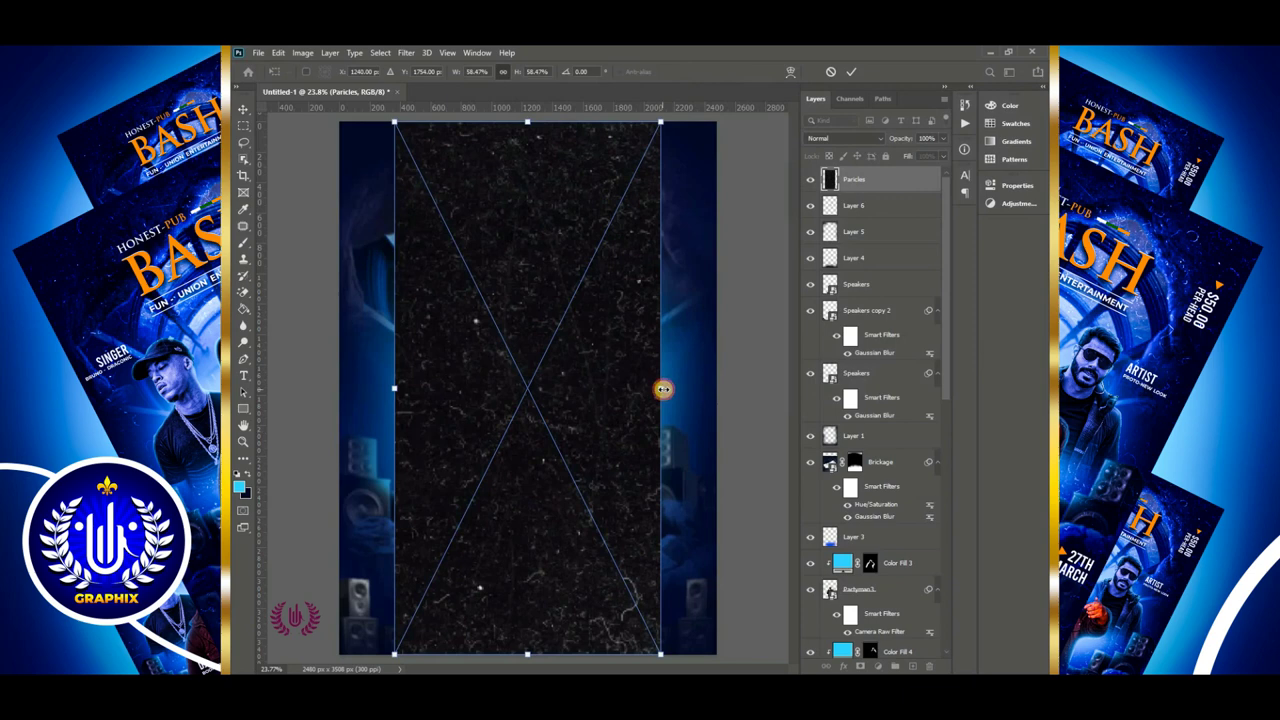
{"action": "left_click_drag", "start_coordinate": [663, 388], "coordinate": [722, 388]}
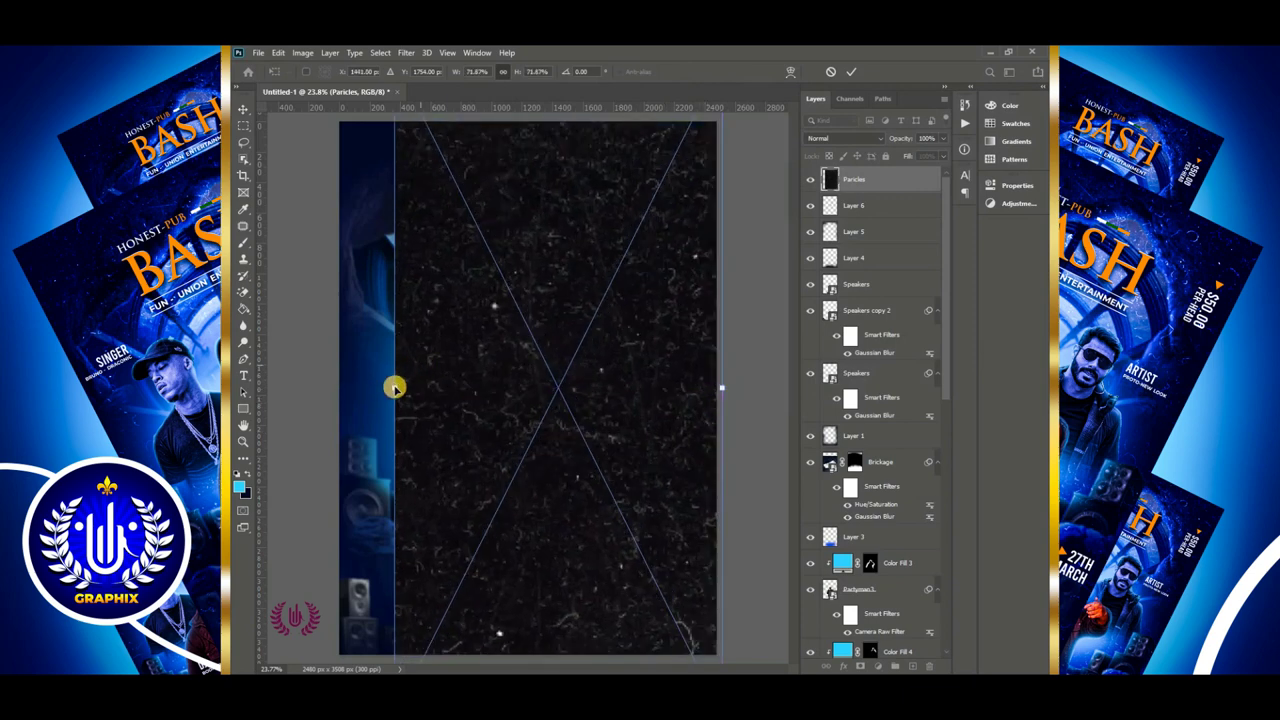
{"action": "left_click_drag", "start_coordinate": [395, 388], "coordinate": [333, 387]}
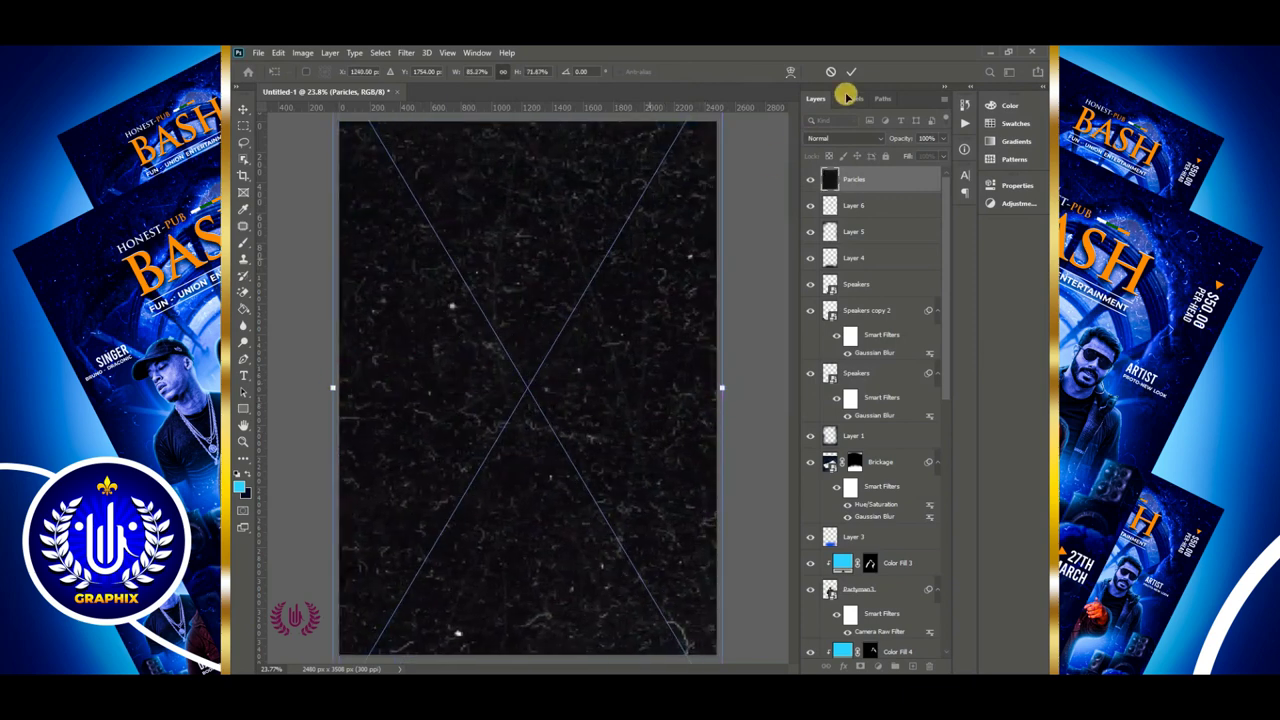
{"action": "left_click", "coordinate": [848, 75]}
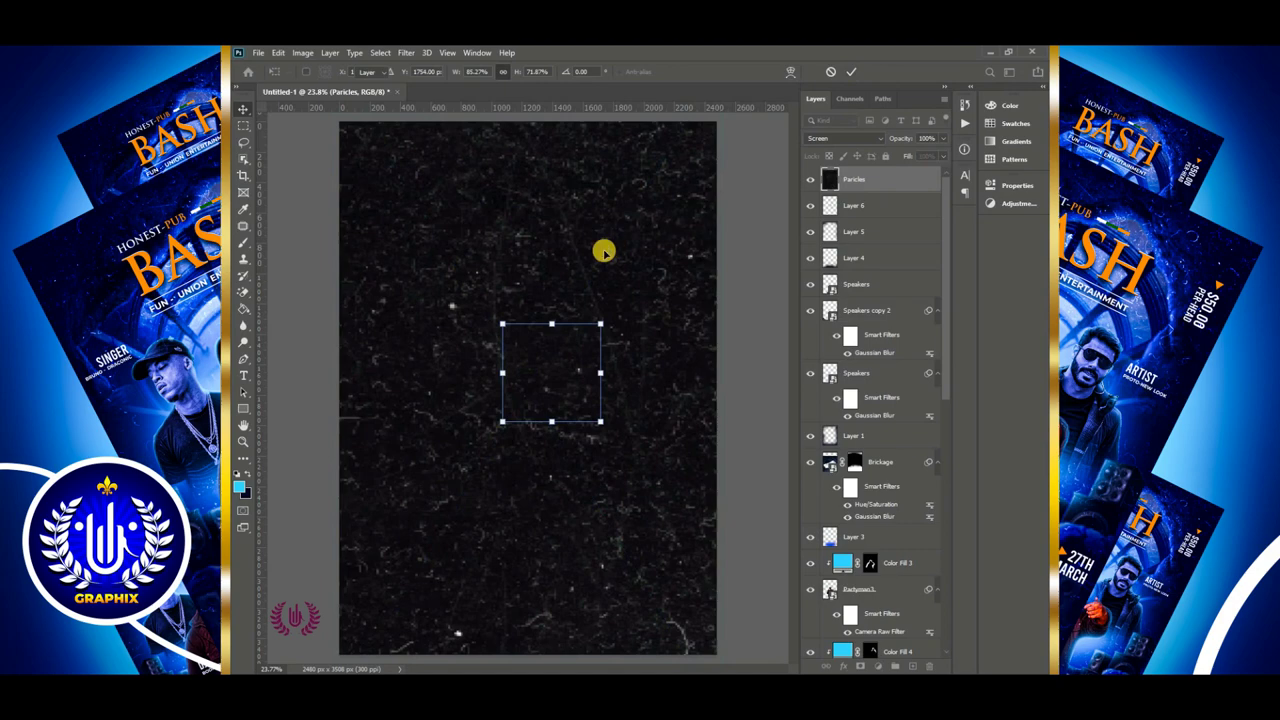
Blend the Paricles layer as Color Dodge and mask the particles off the men in the centre with a large soft black brush
{"action": "left_click", "coordinate": [831, 138]}
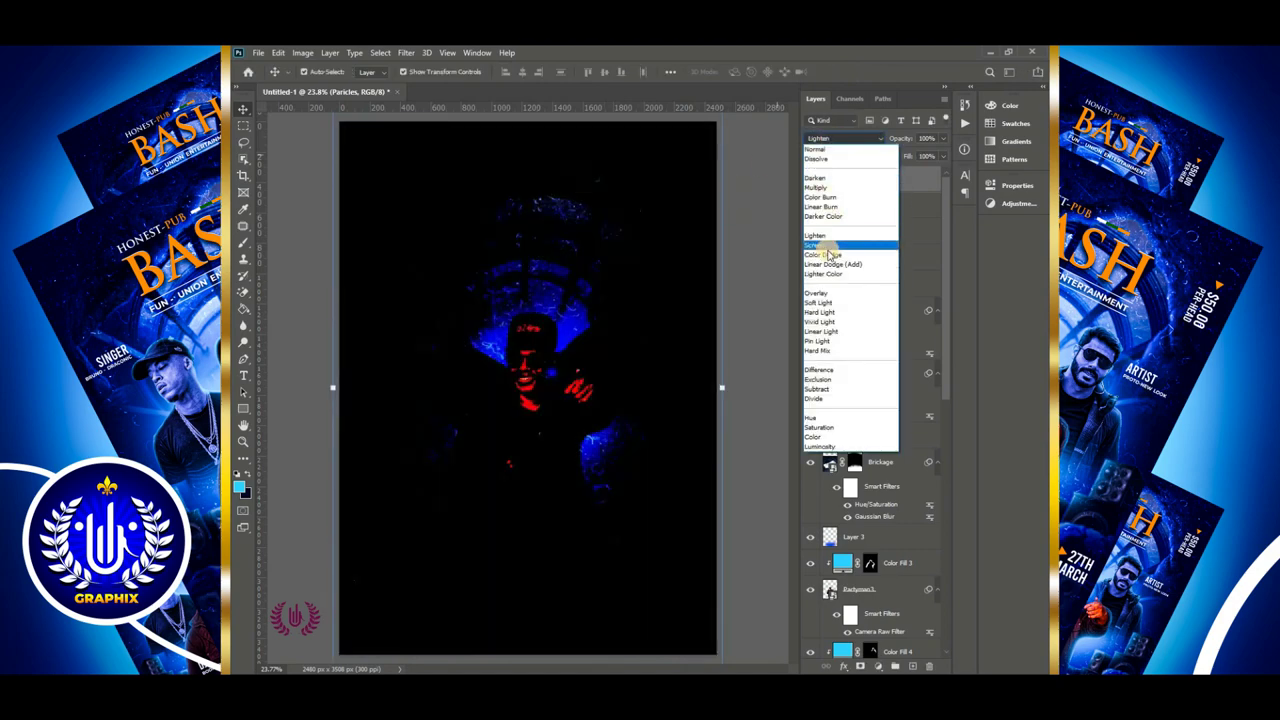
{"action": "left_click", "coordinate": [829, 256]}
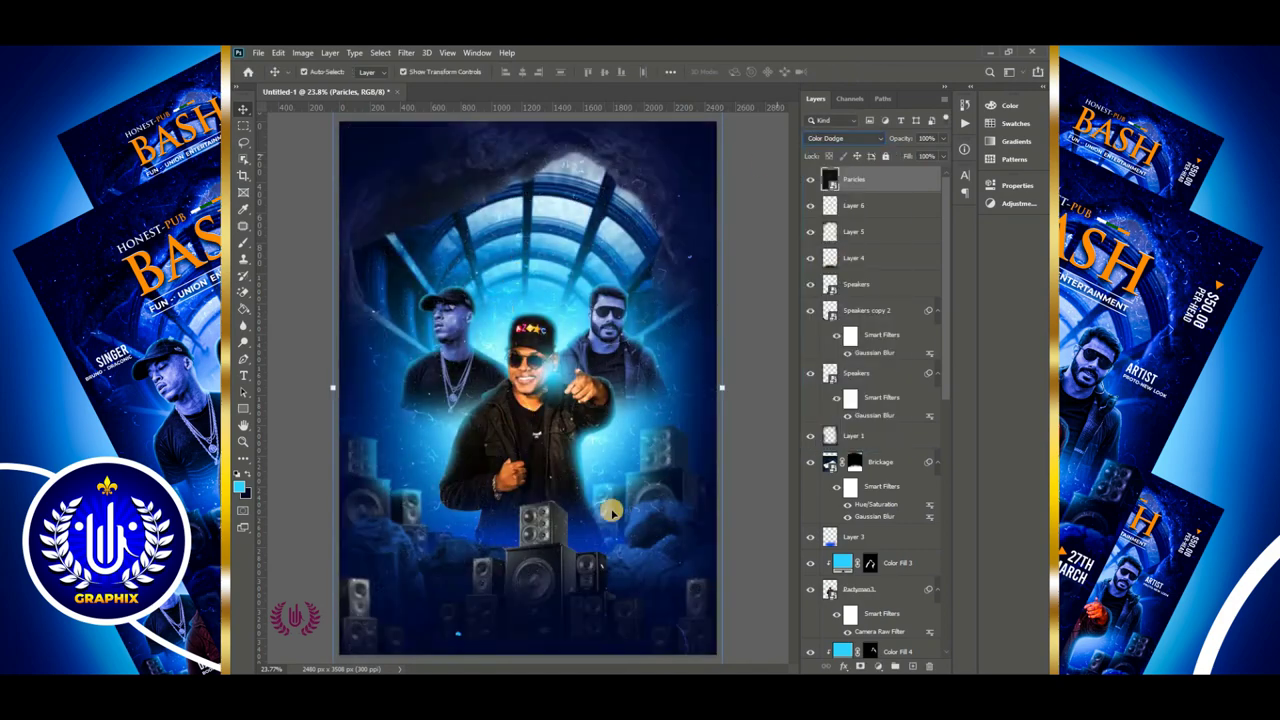
{"action": "left_click", "coordinate": [860, 666]}
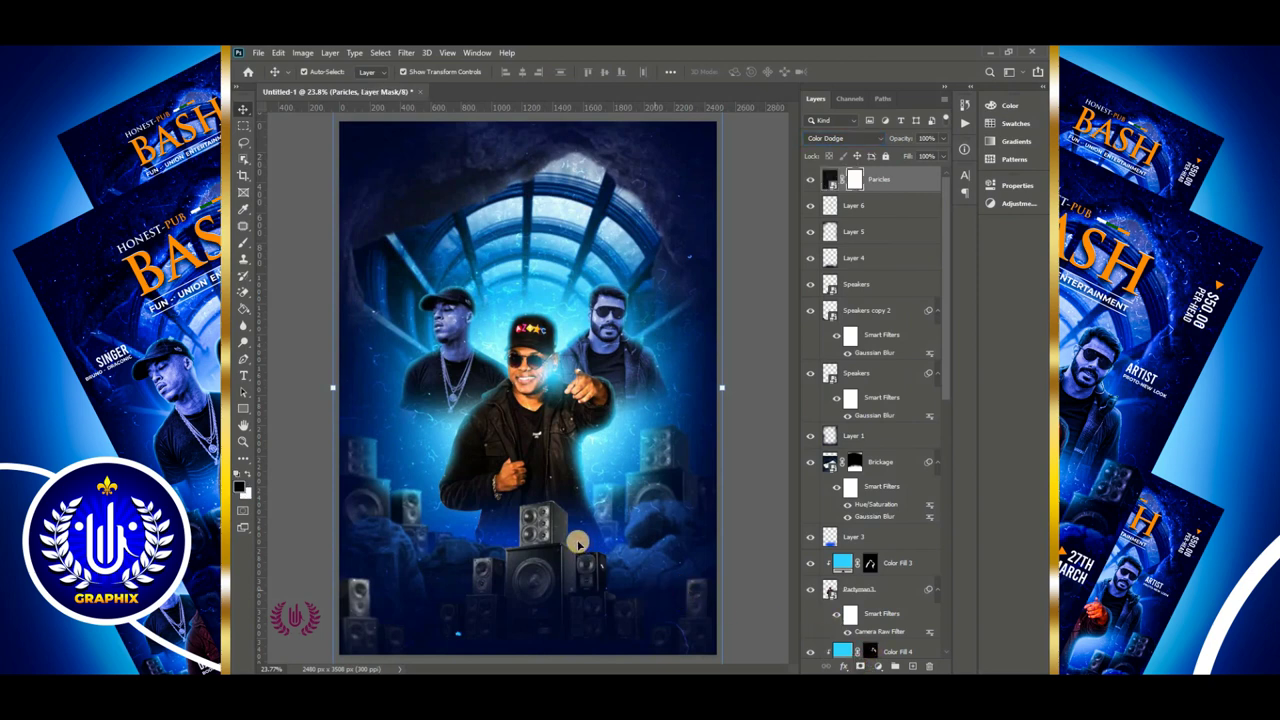
{"action": "left_click", "coordinate": [245, 248]}
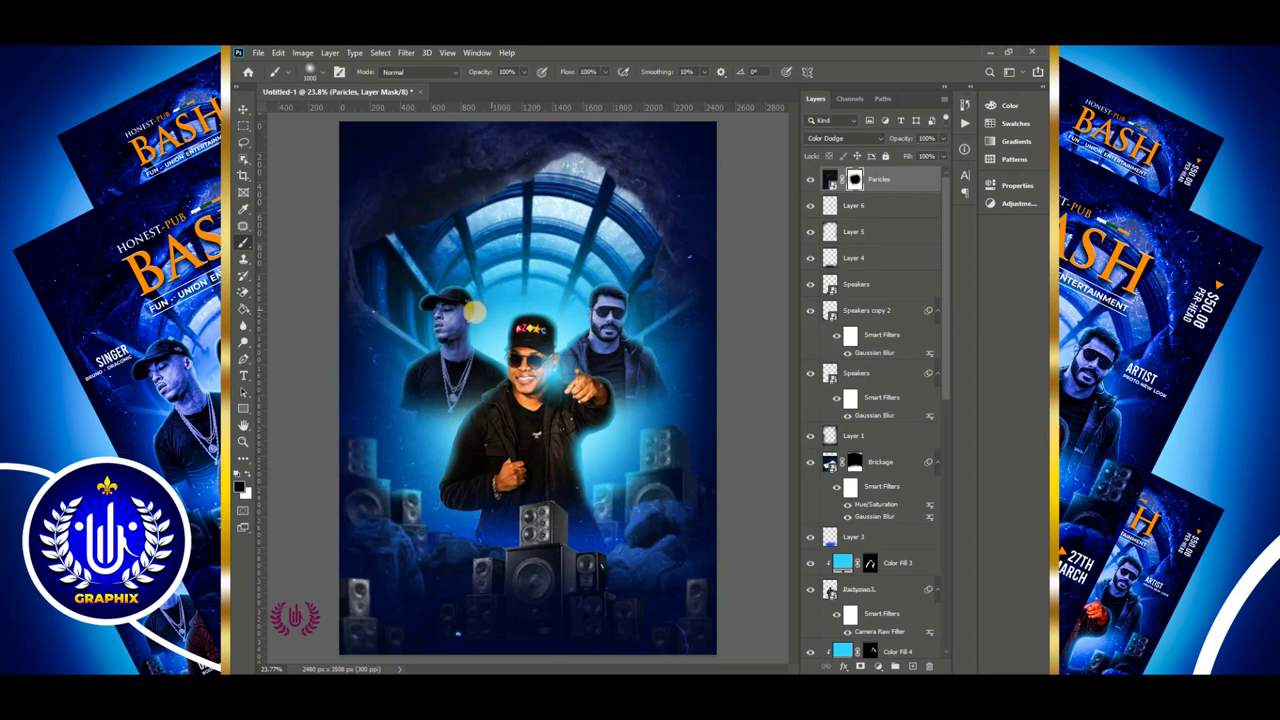
{"action": "left_click", "coordinate": [243, 109]}
Duplicate the masked Paricles layer and set the copy's opacity to 50%
{"action": "left_click", "coordinate": [903, 183]}
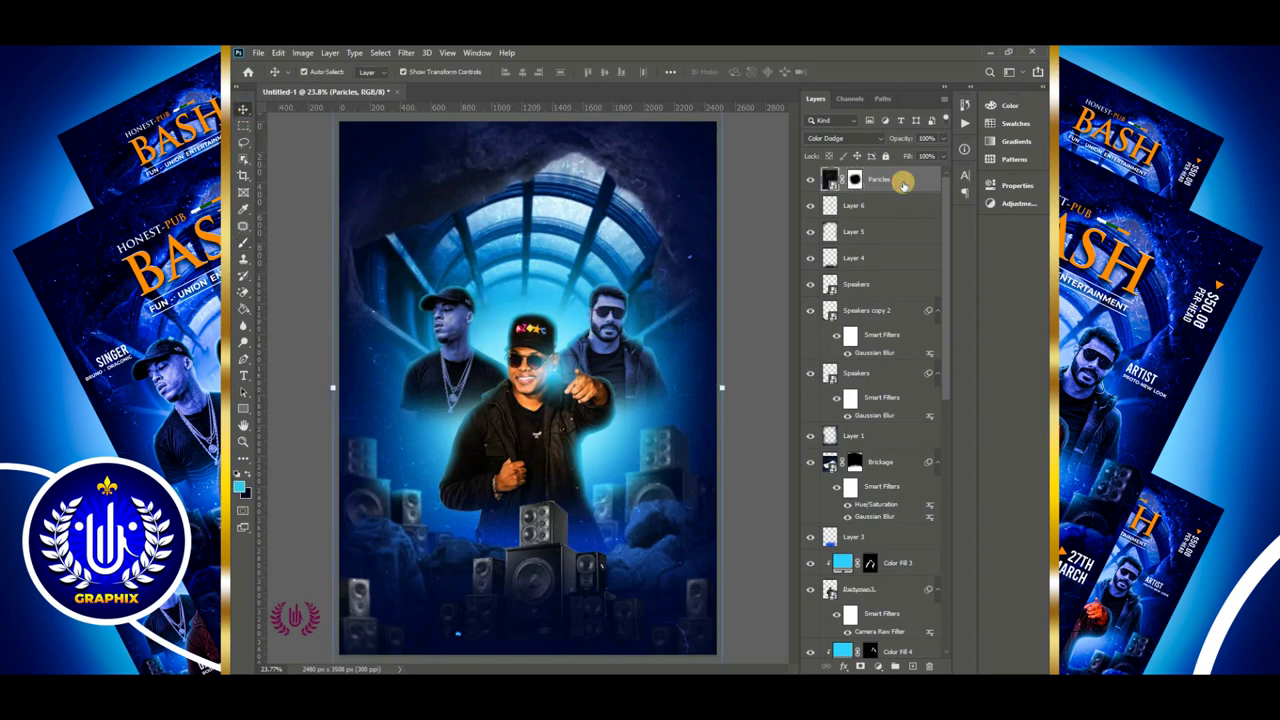
{"action": "key", "text": "ctrl+j"}
{"action": "left_click", "coordinate": [930, 139]}
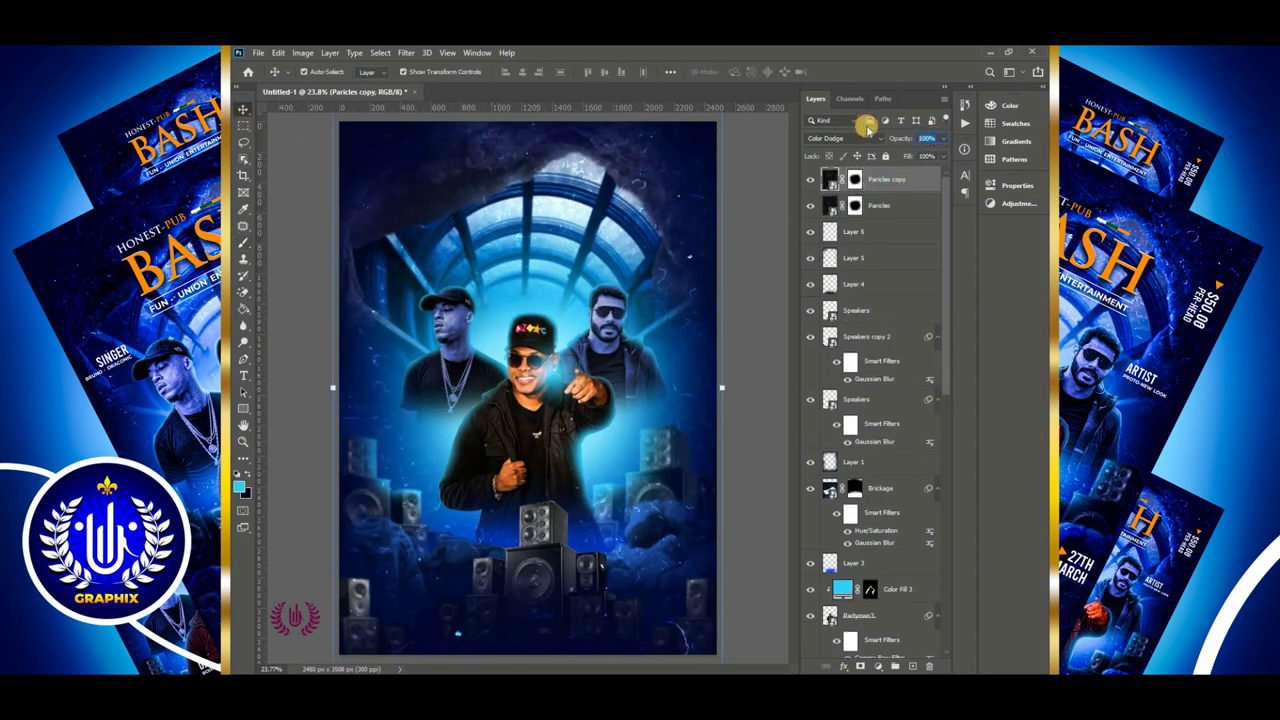
{"action": "type", "text": "50"}
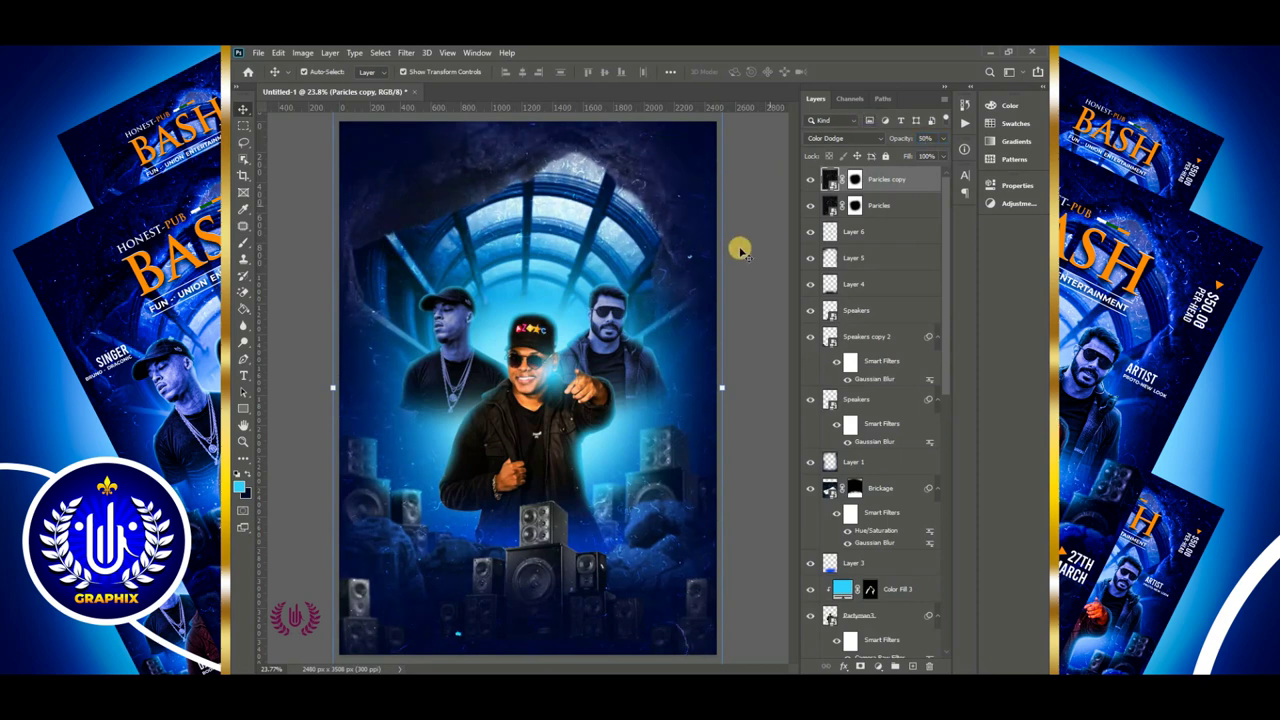
{"action": "left_click", "coordinate": [744, 269]}
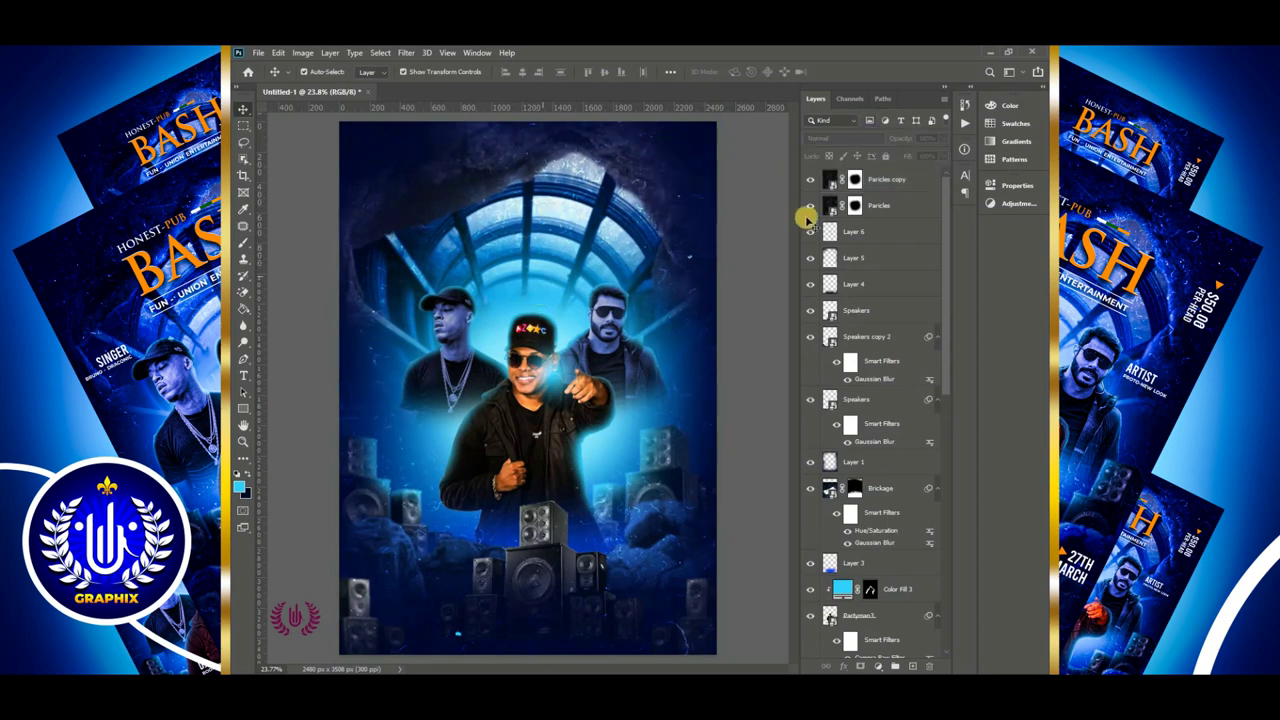
Group all layers from Paricles copy down to Gradient Fill 1 as BACK STAGE and toggle the group's visibility to check it
{"action": "left_click", "coordinate": [904, 178]}
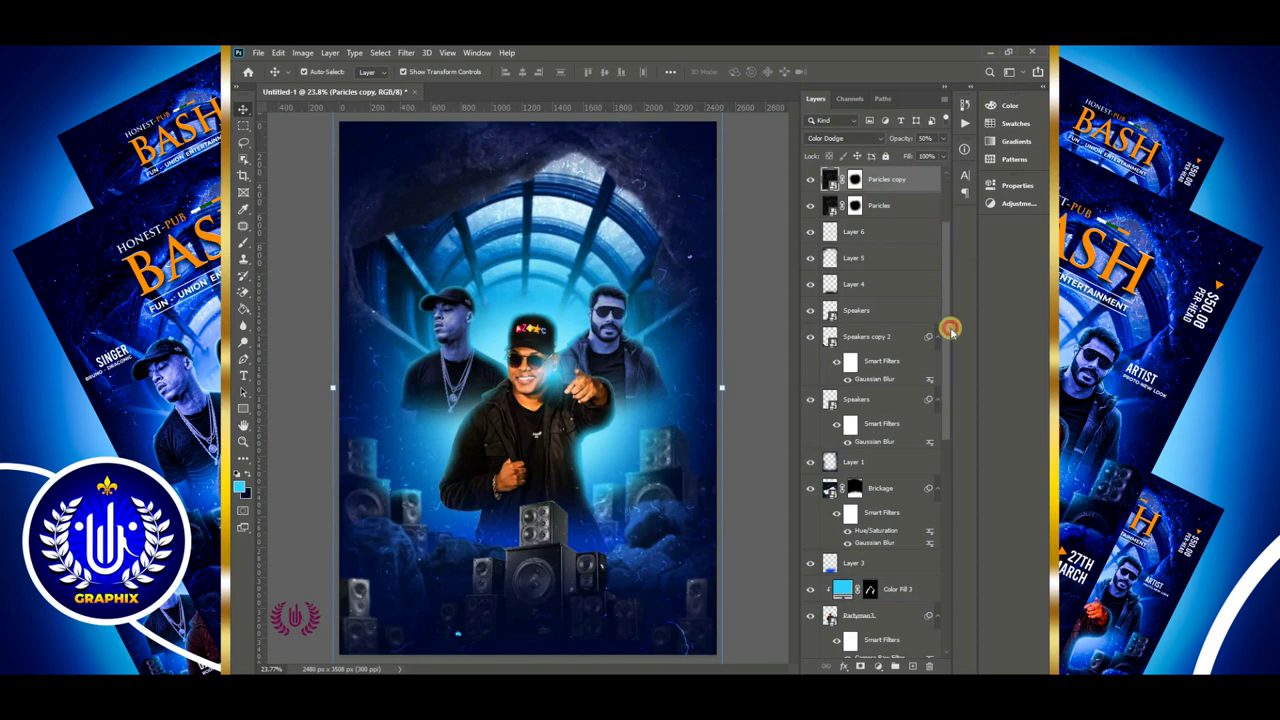
{"action": "left_click_drag", "start_coordinate": [949, 326], "coordinate": [943, 571]}
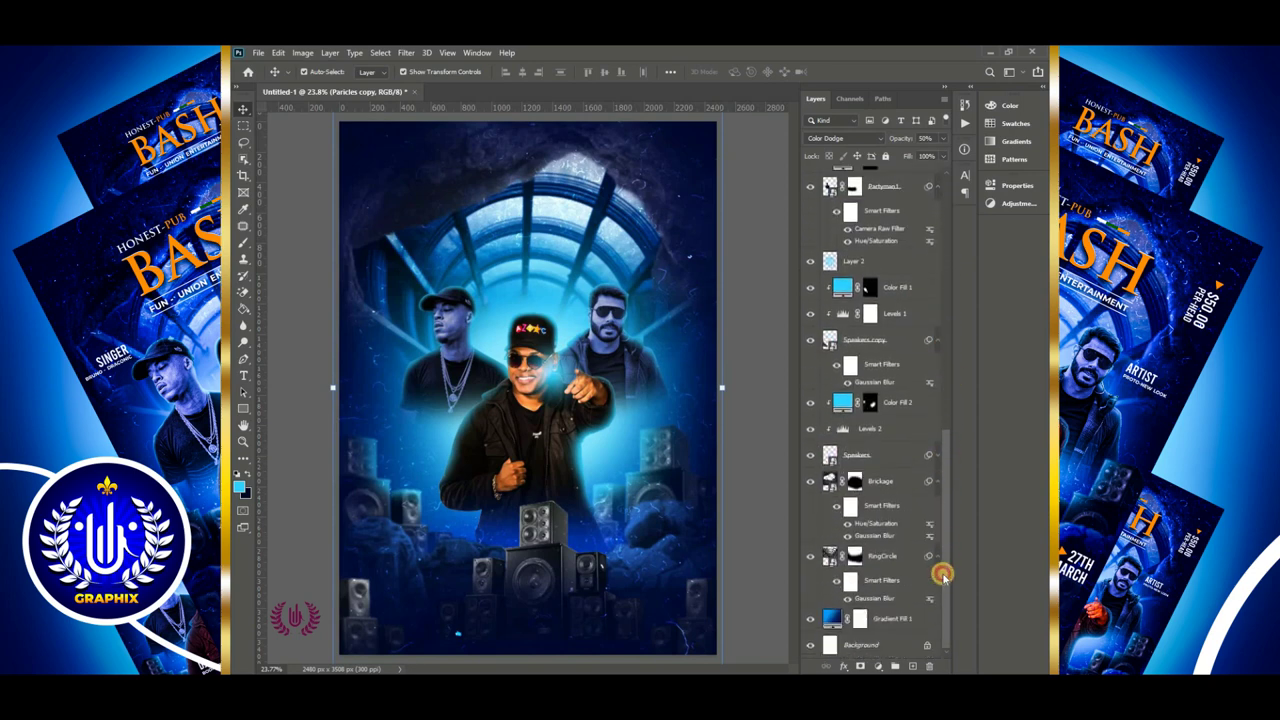
{"action": "left_click", "coordinate": [897, 620], "text": "shift"}
{"action": "key", "text": "ctrl+g"}
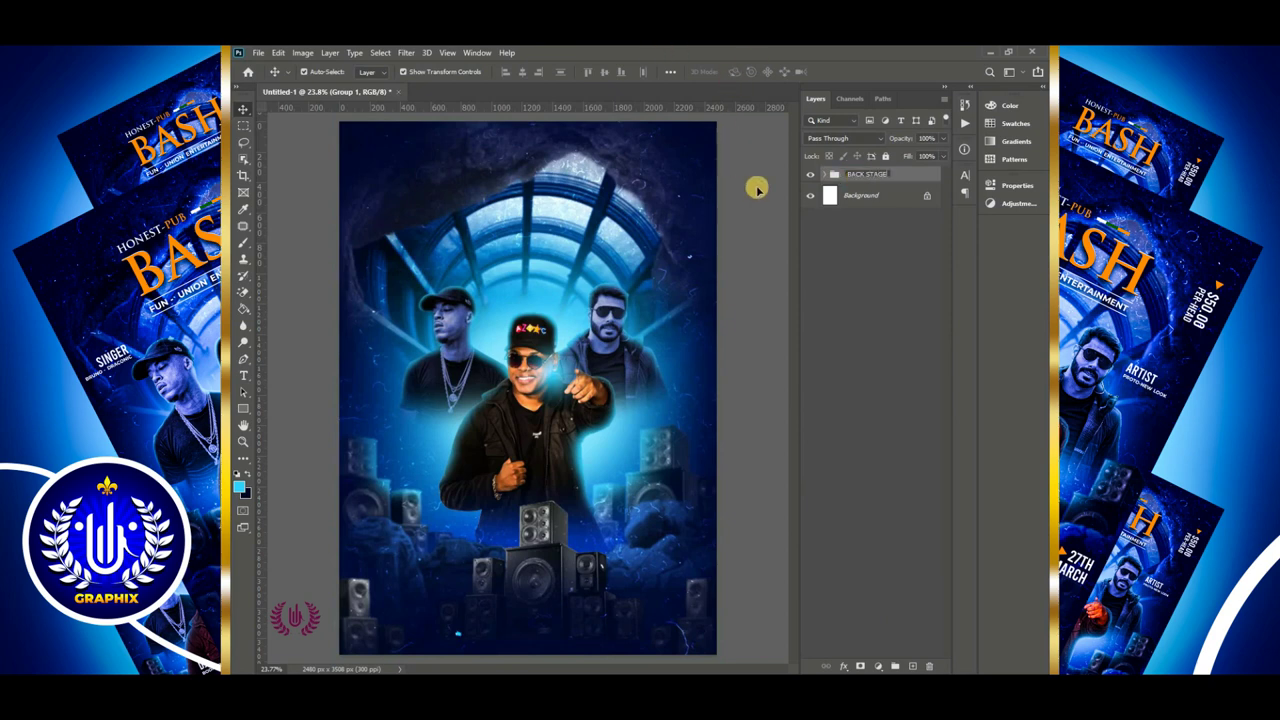
{"action": "left_click", "coordinate": [811, 176]}
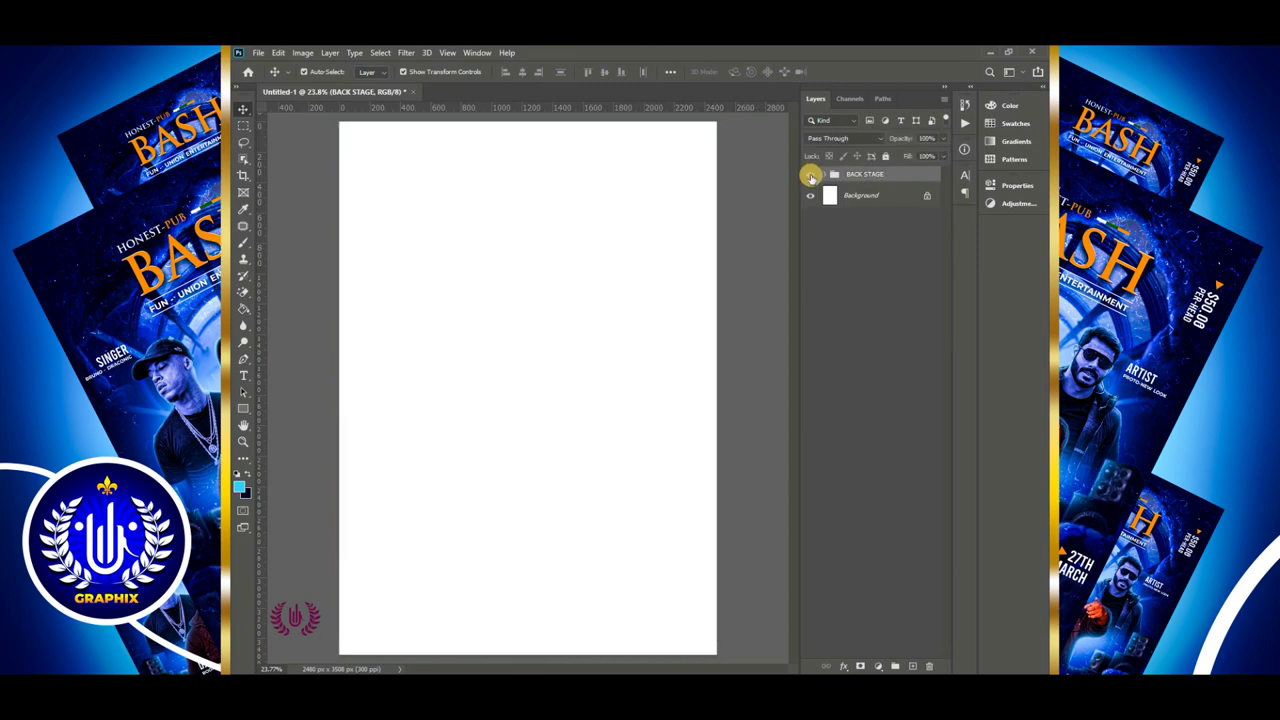
{"action": "left_click", "coordinate": [811, 177]}
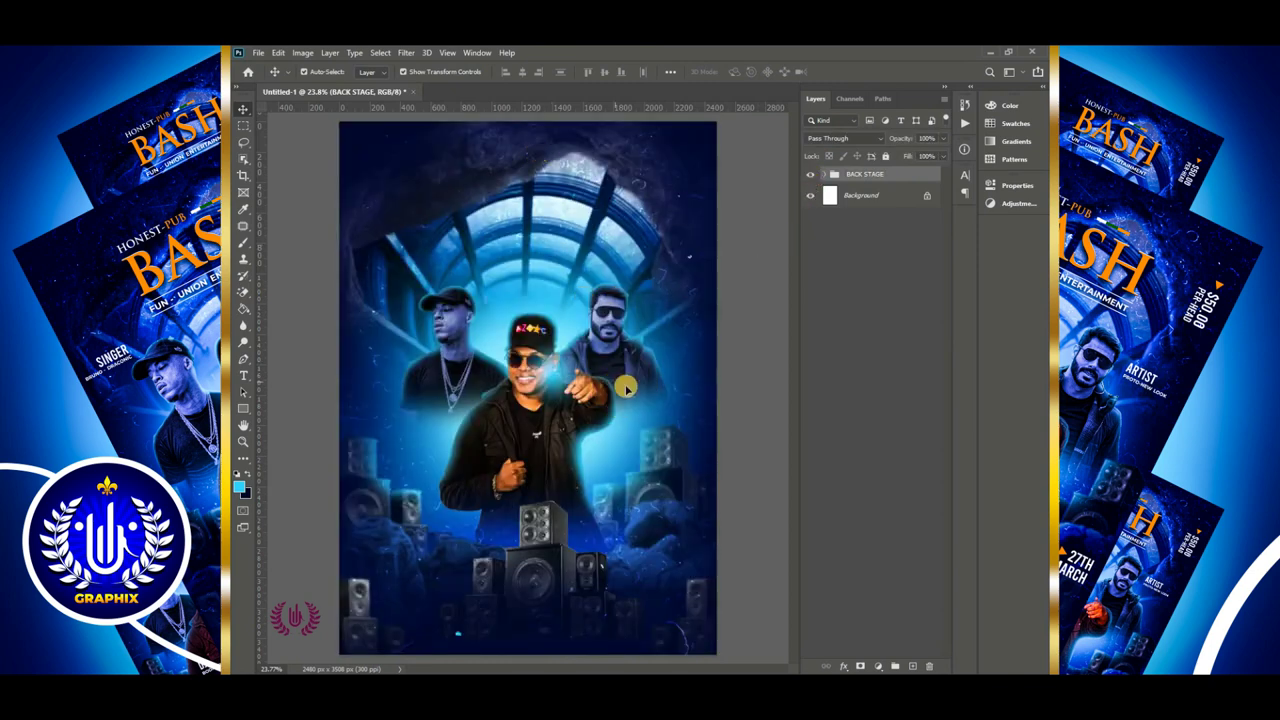
{"action": "left_click", "coordinate": [732, 322]}
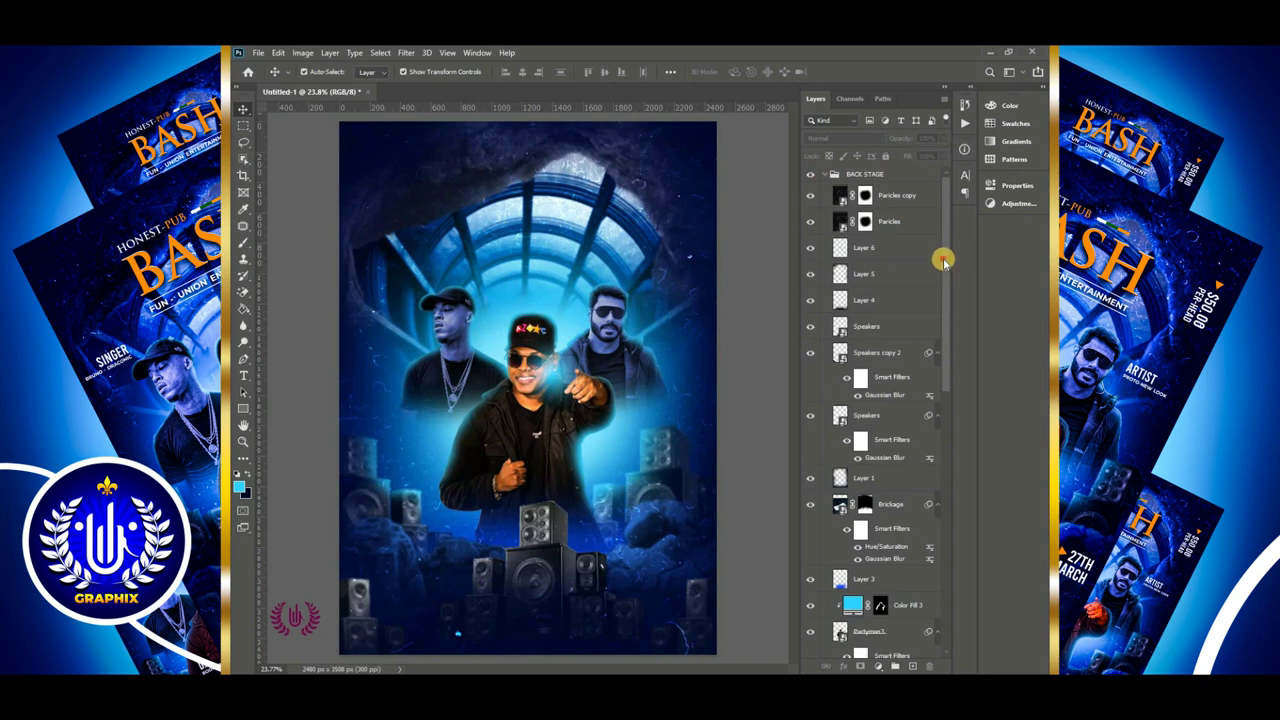
Add a new layer above Paricles copy in BACK STAGE and darken the flyer's lower edge with a soft black brush at 52% opacity
{"action": "left_click_drag", "start_coordinate": [943, 260], "coordinate": [938, 205]}
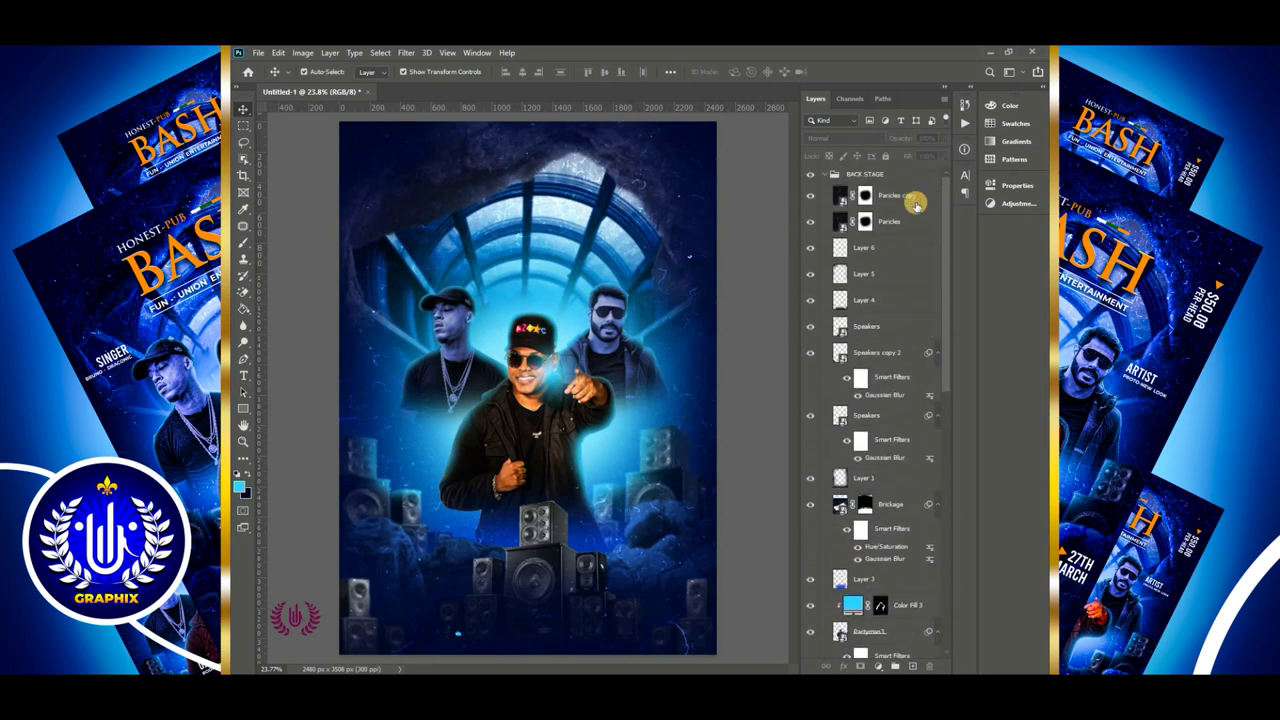
{"action": "left_click", "coordinate": [905, 196]}
{"action": "left_click", "coordinate": [914, 665]}
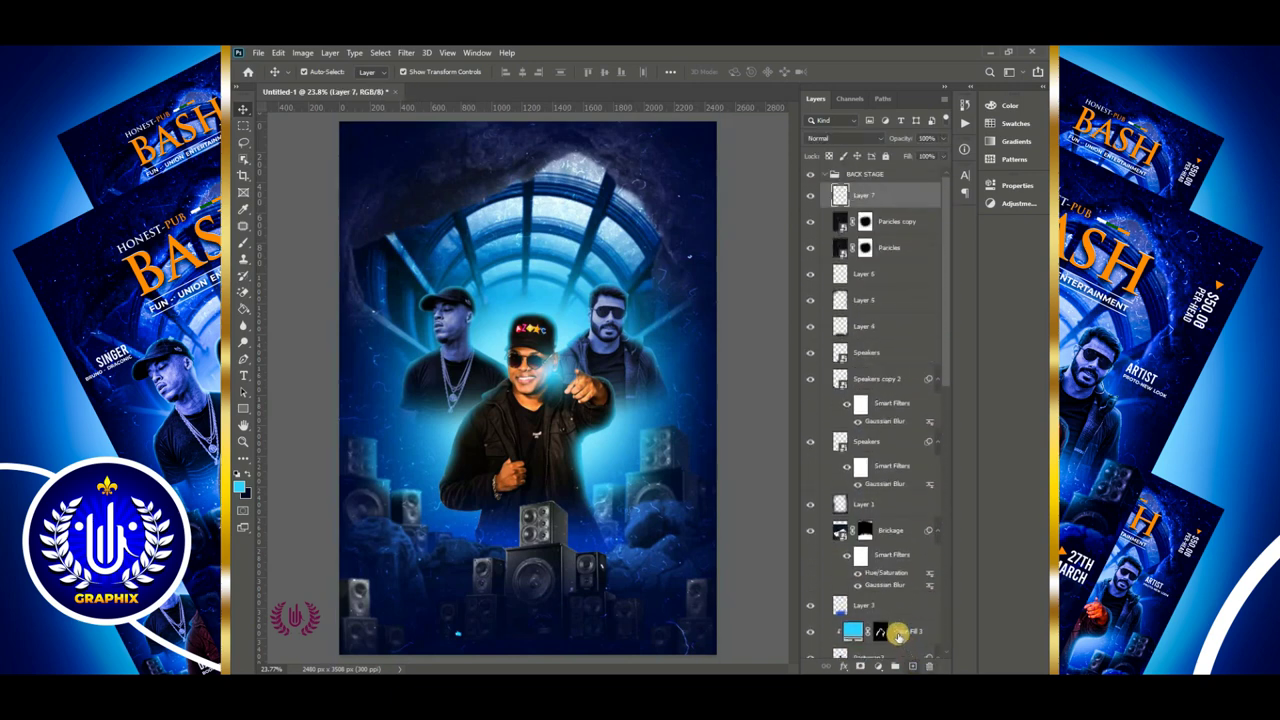
{"action": "right_click", "coordinate": [241, 244]}
{"action": "left_click", "coordinate": [268, 240]}
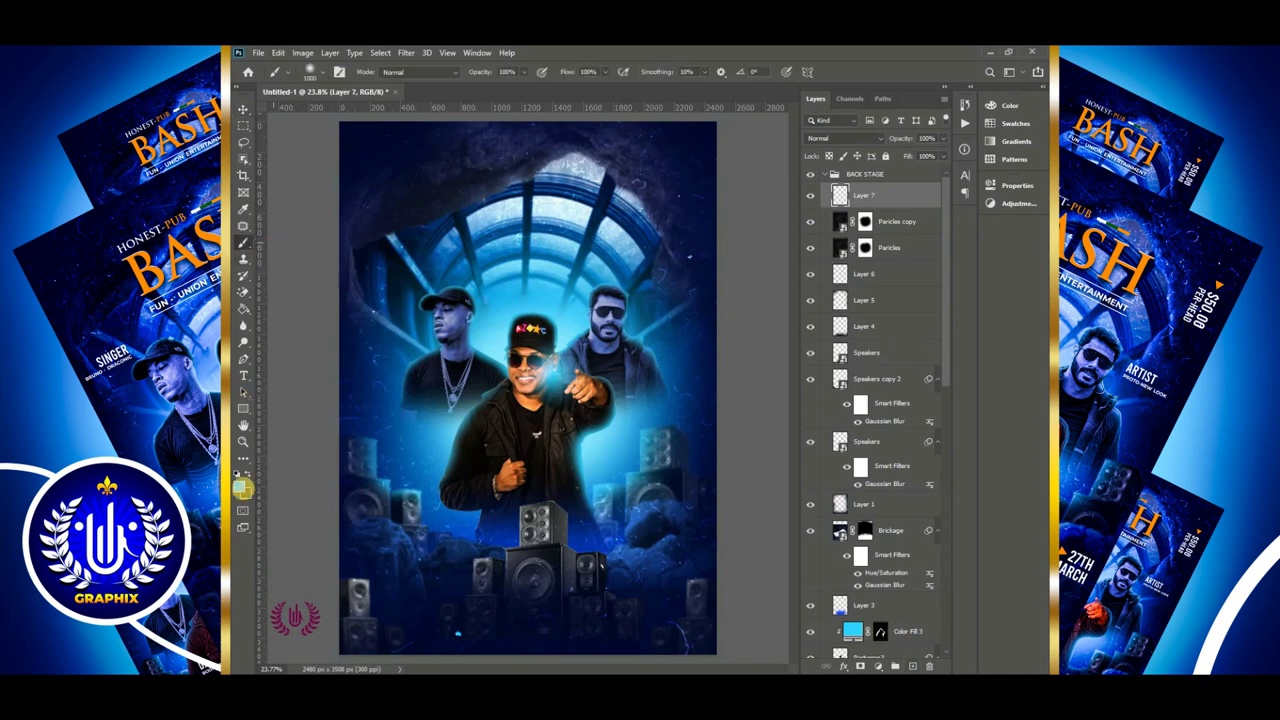
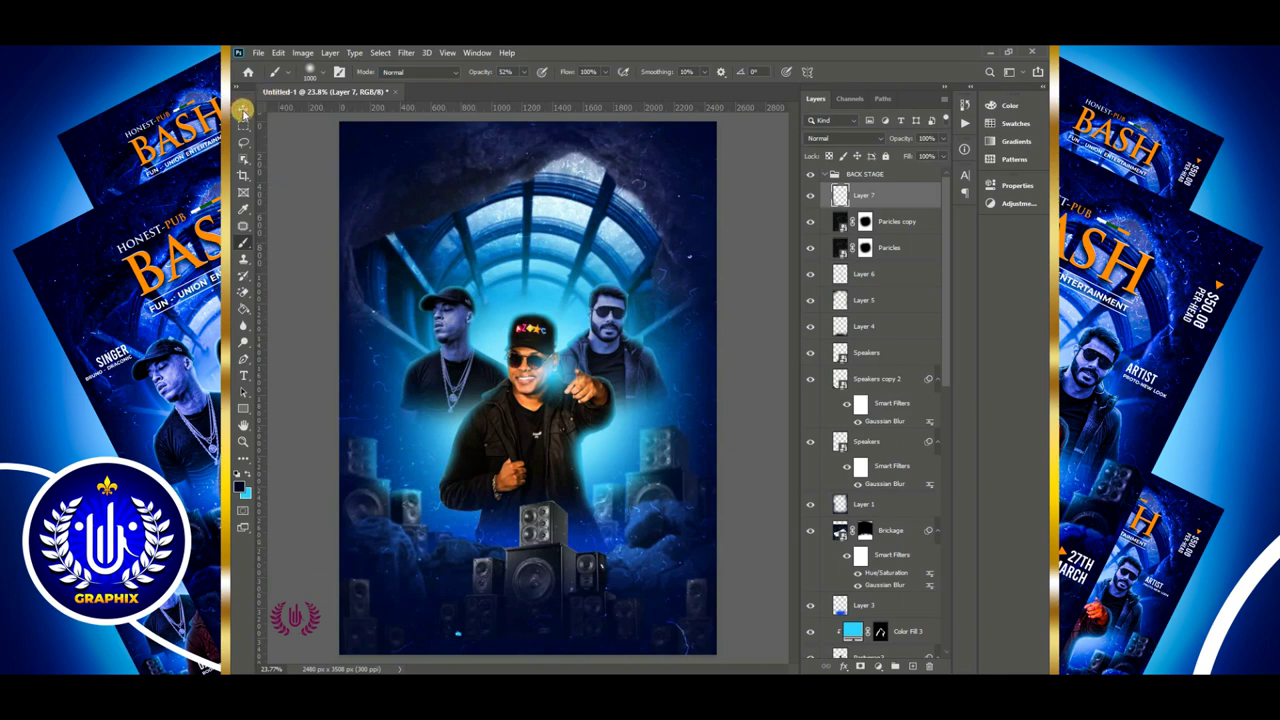
{"action": "left_click", "coordinate": [243, 110]}
{"action": "left_click", "coordinate": [825, 175]}
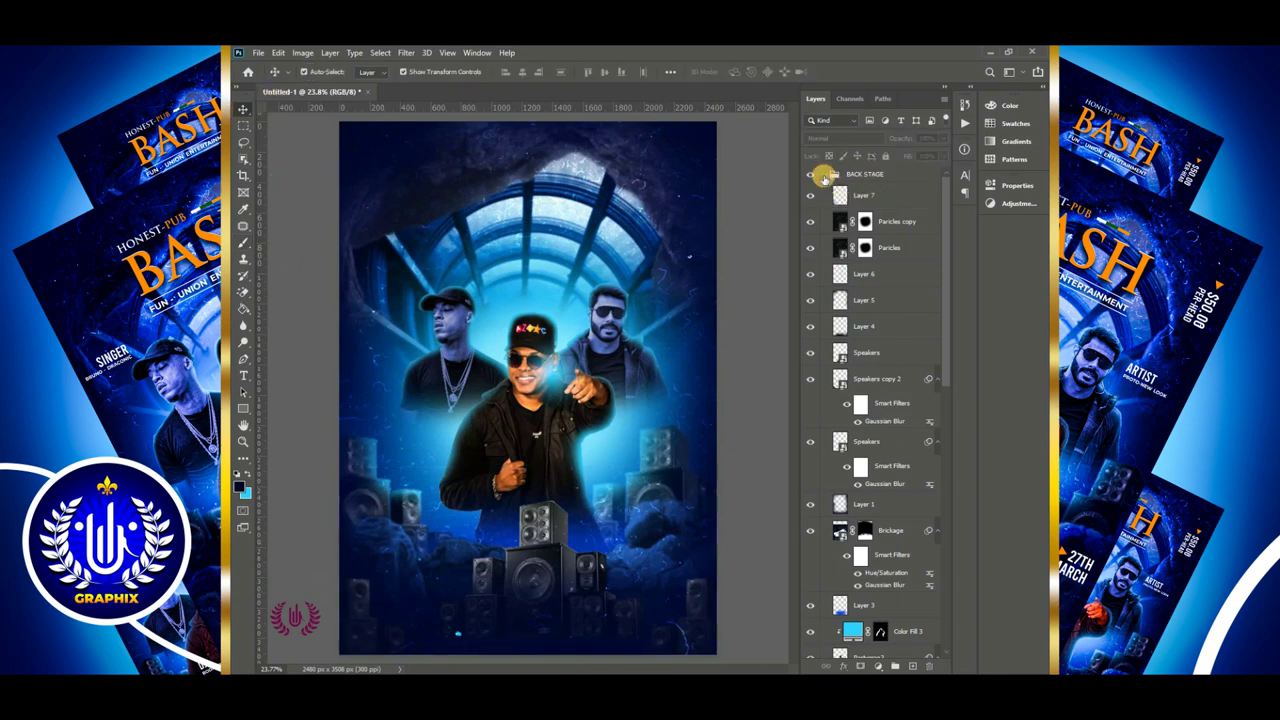
{"action": "left_click", "coordinate": [822, 176]}
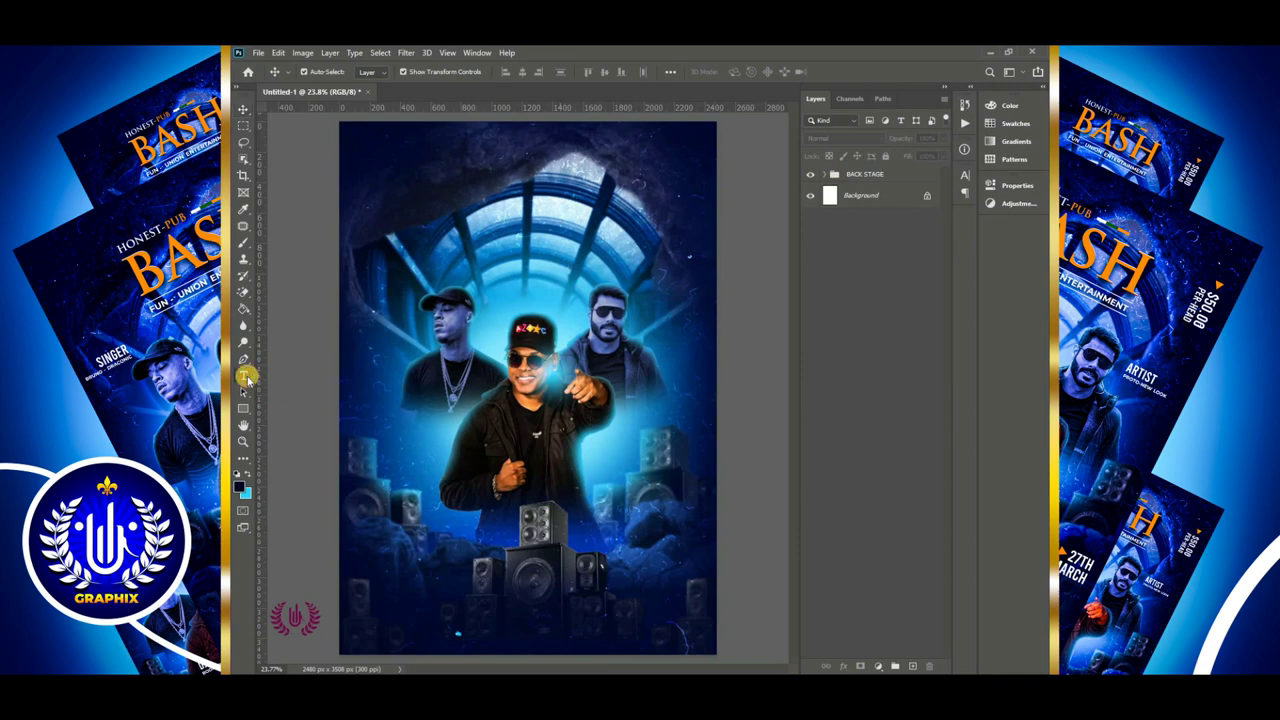
Start a horizontal text layer near the top of the flyer and set its text colour to white
{"action": "left_click", "coordinate": [245, 376]}
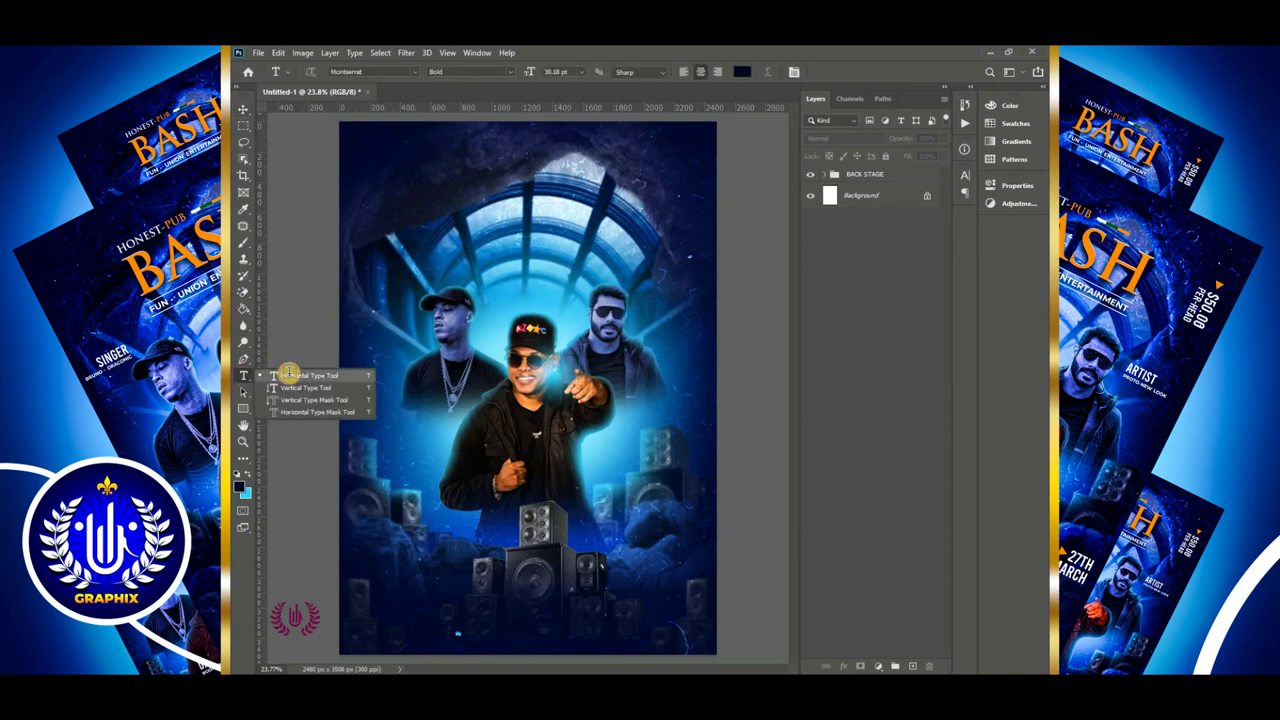
{"action": "left_click", "coordinate": [289, 375]}
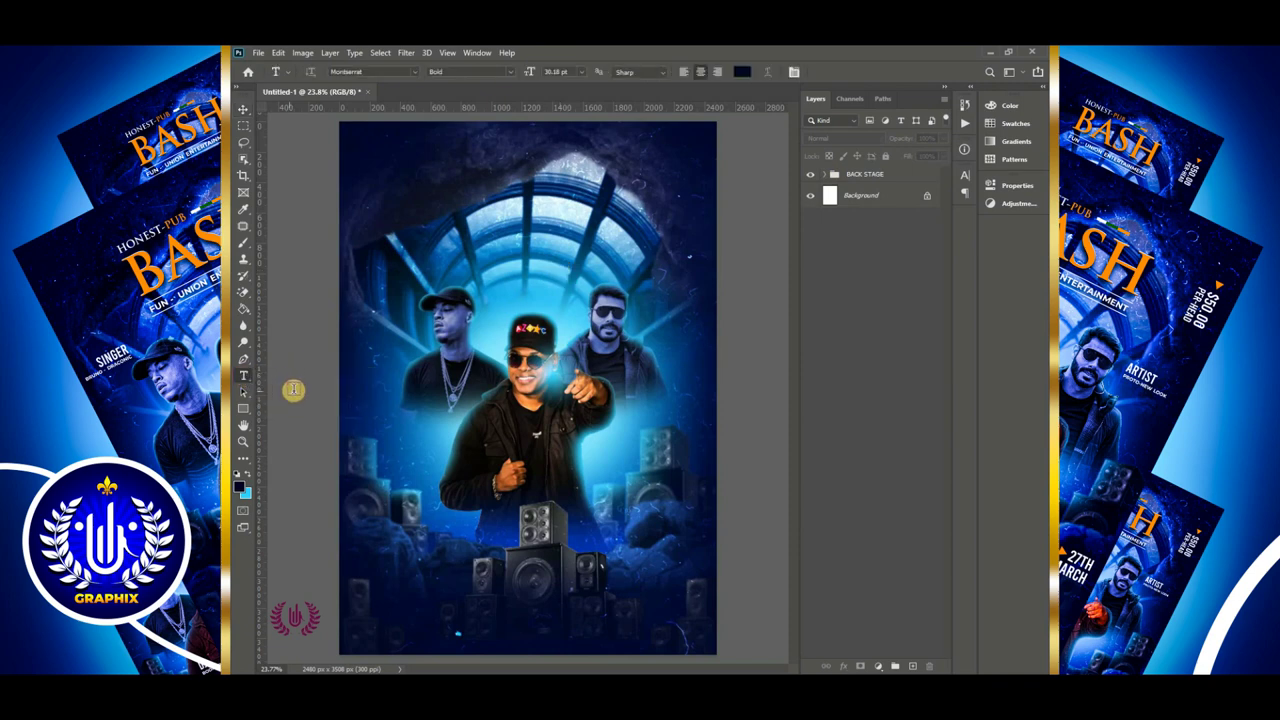
{"action": "left_click", "coordinate": [467, 170]}
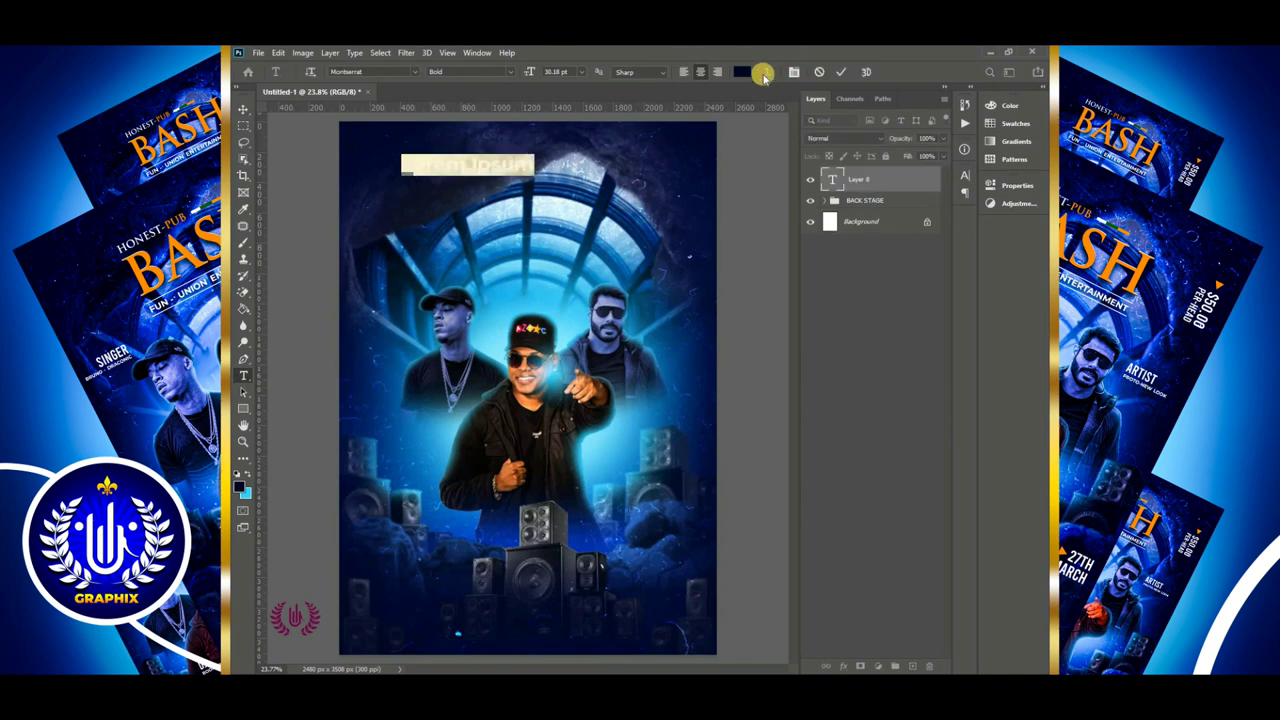
{"action": "left_click", "coordinate": [741, 71]}
{"action": "left_click_drag", "start_coordinate": [720, 258], "coordinate": [649, 186]}
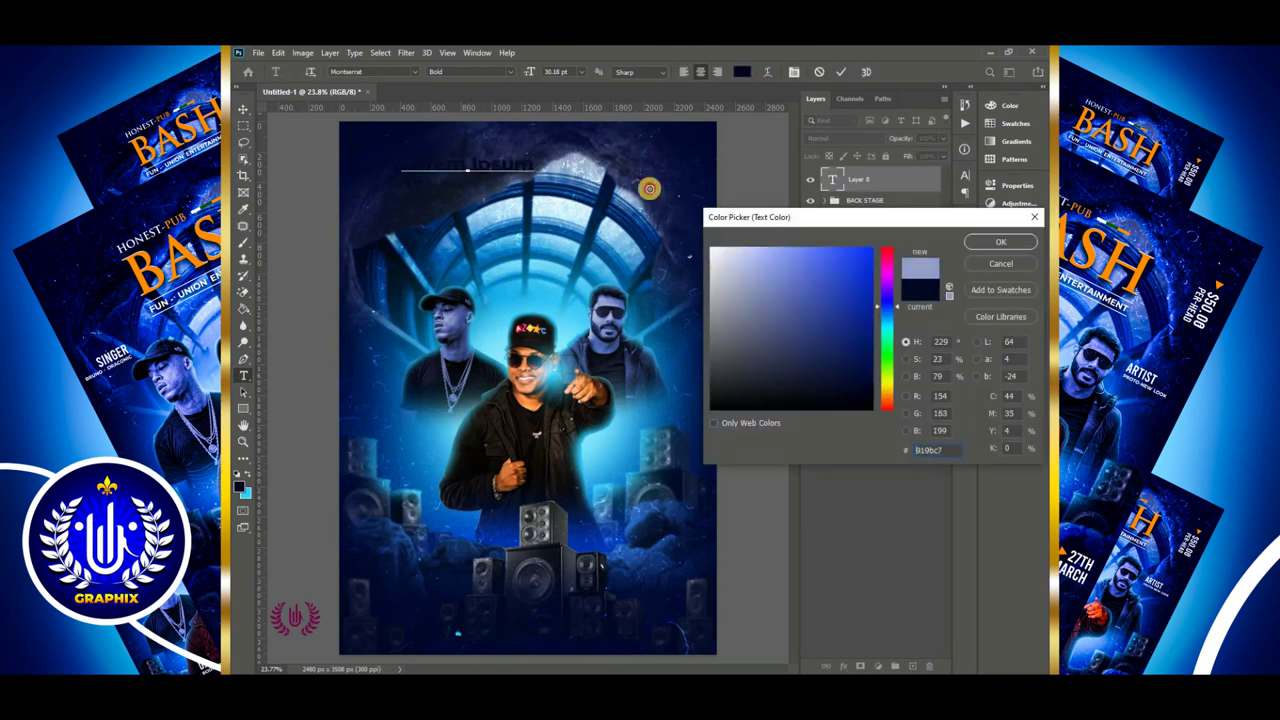
{"action": "left_click", "coordinate": [1000, 241]}
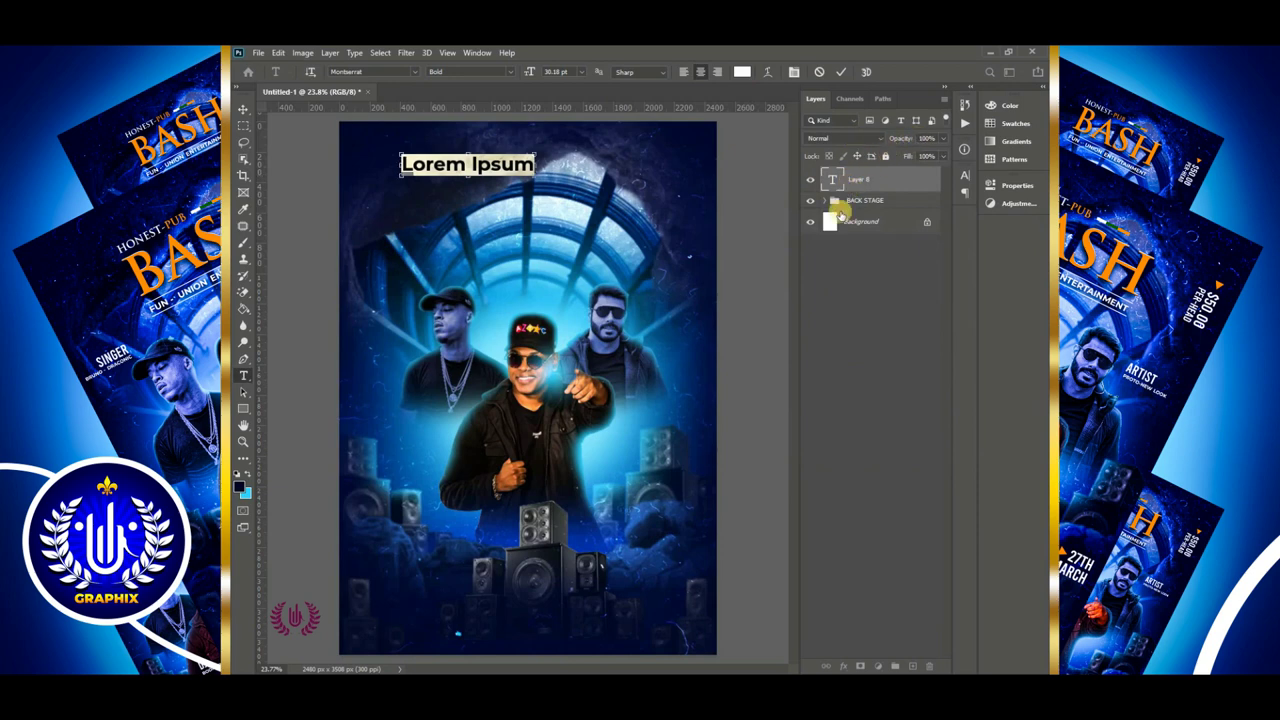
Try to find a "trojan" font for the placeholder headline by searching the font names
{"action": "key", "text": "ctrl+t"}
{"action": "left_click", "coordinate": [875, 193]}
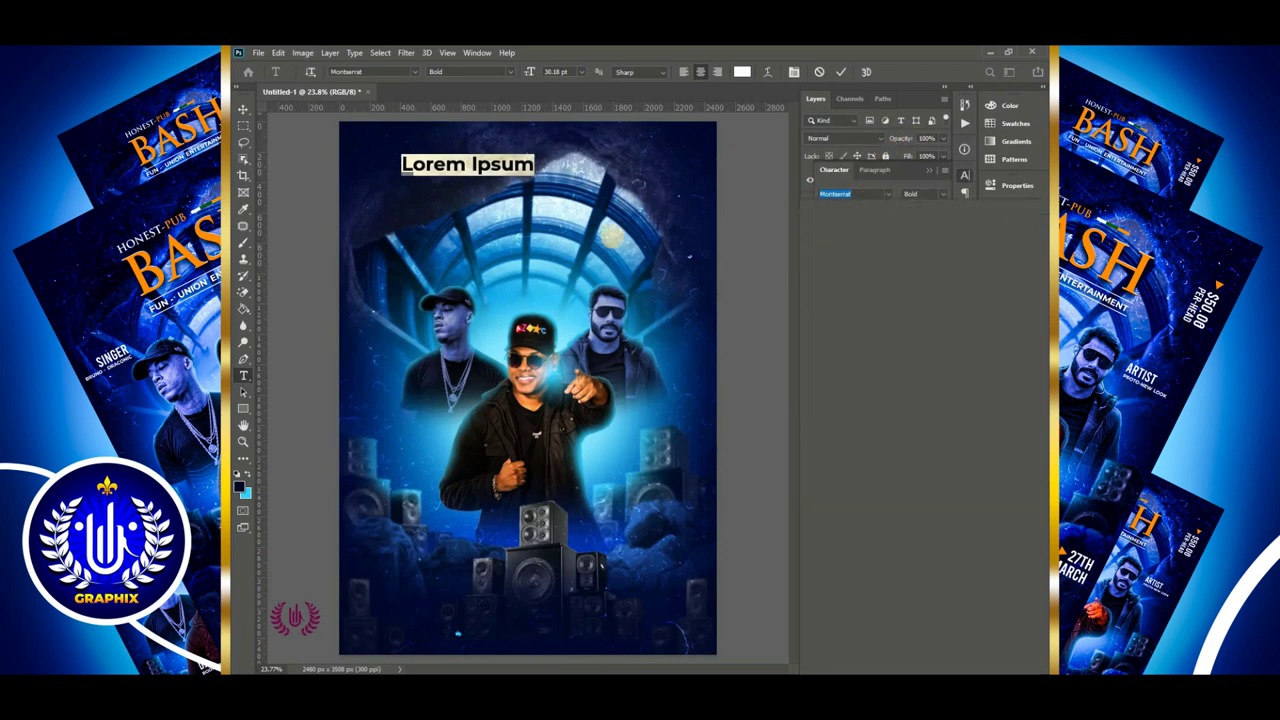
{"action": "type", "text": "trojan"}
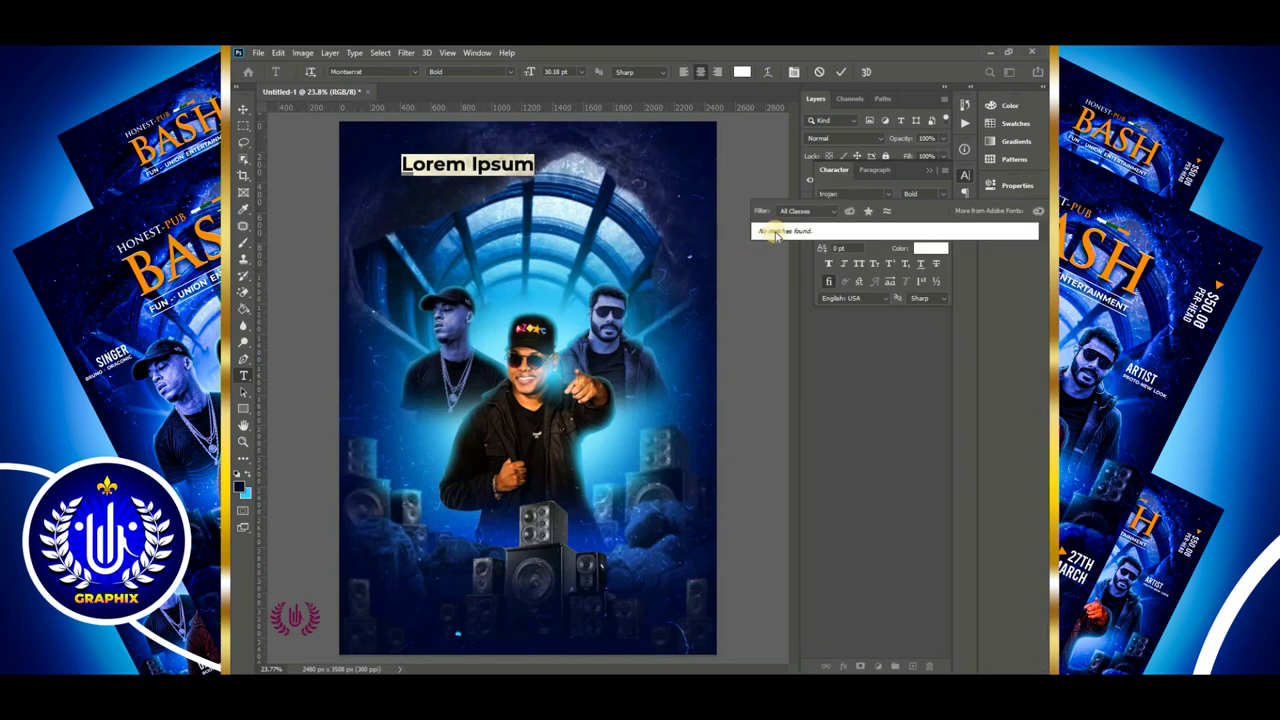
{"action": "key", "text": "BackSpace"}
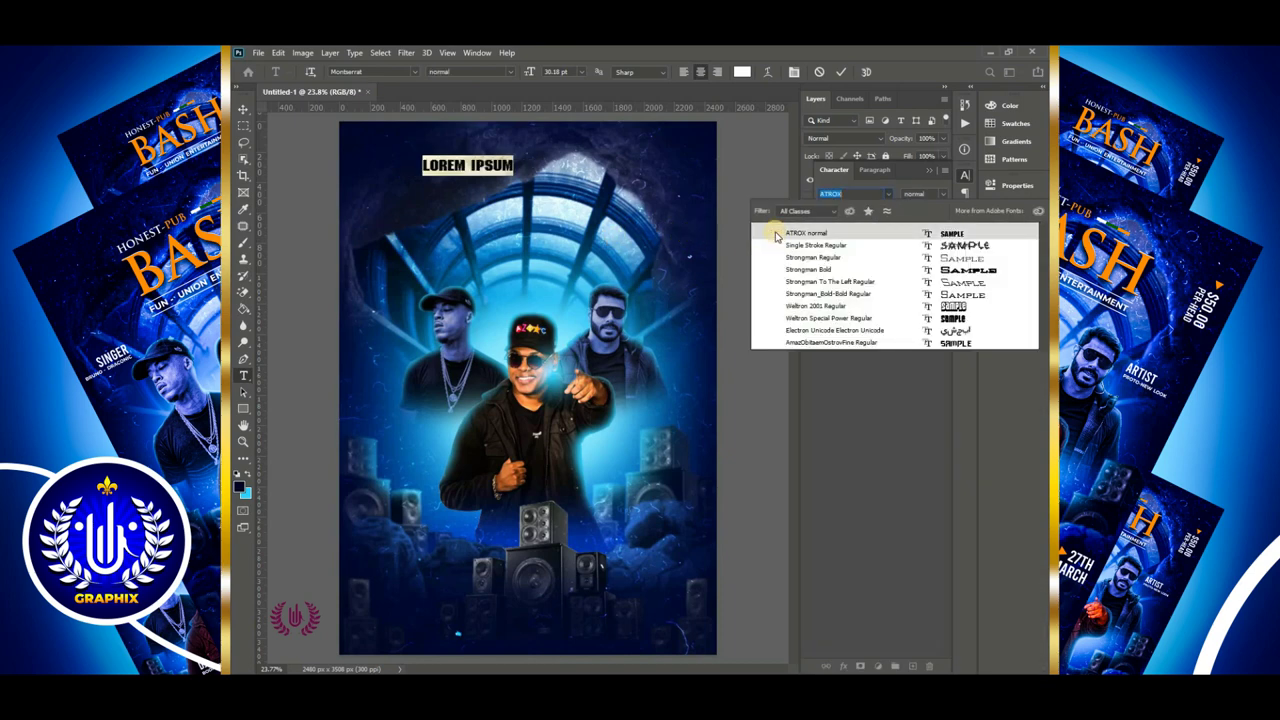
{"action": "type", "text": "t"}
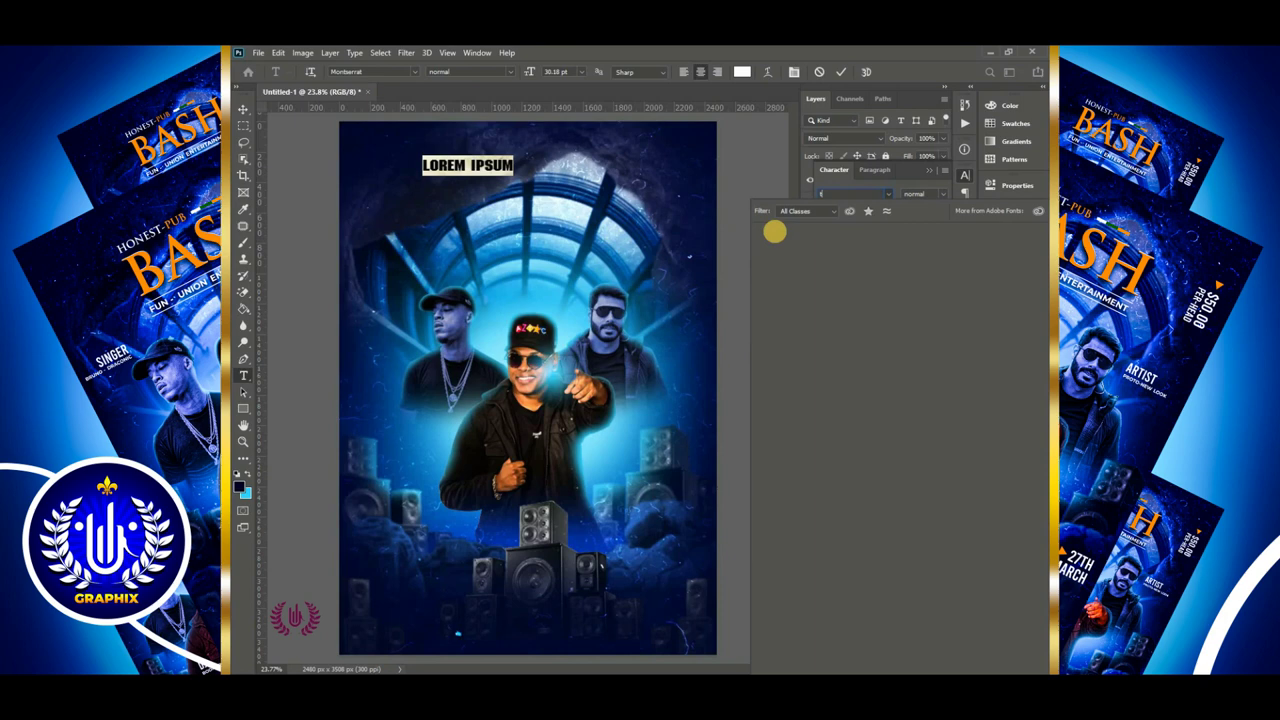
{"action": "type", "text": "tro"}
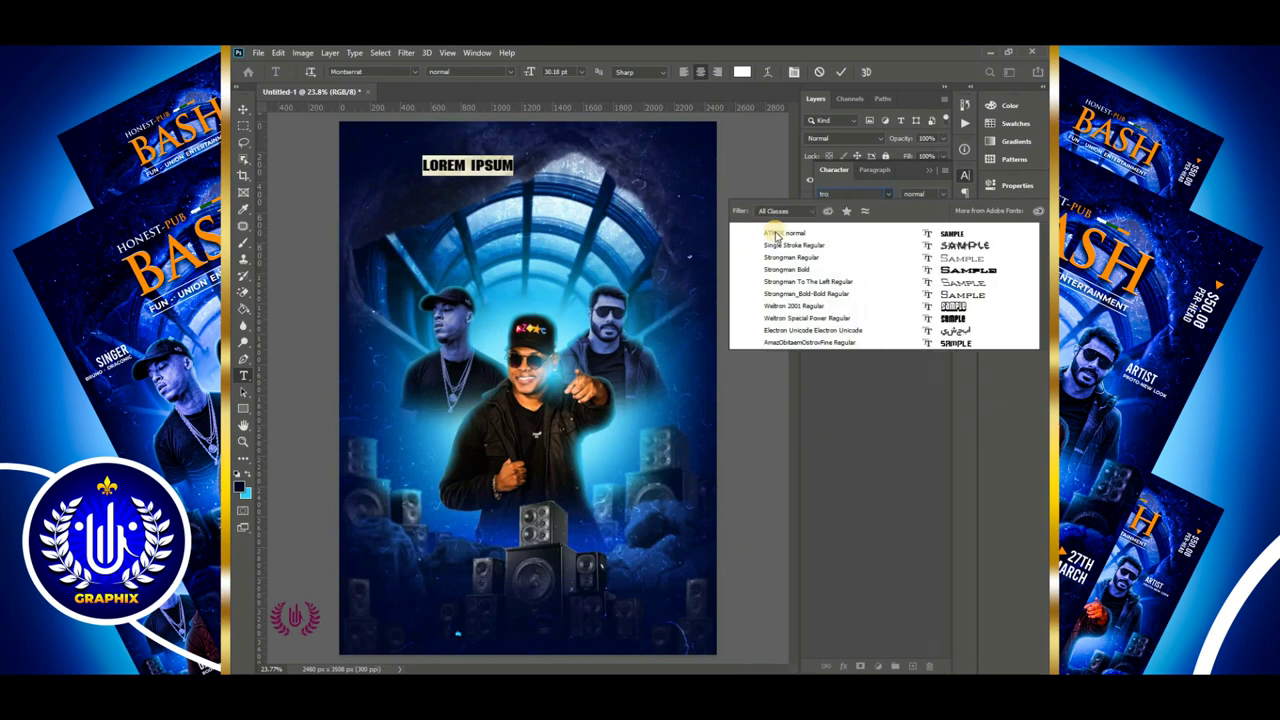
{"action": "key", "text": "Down"}
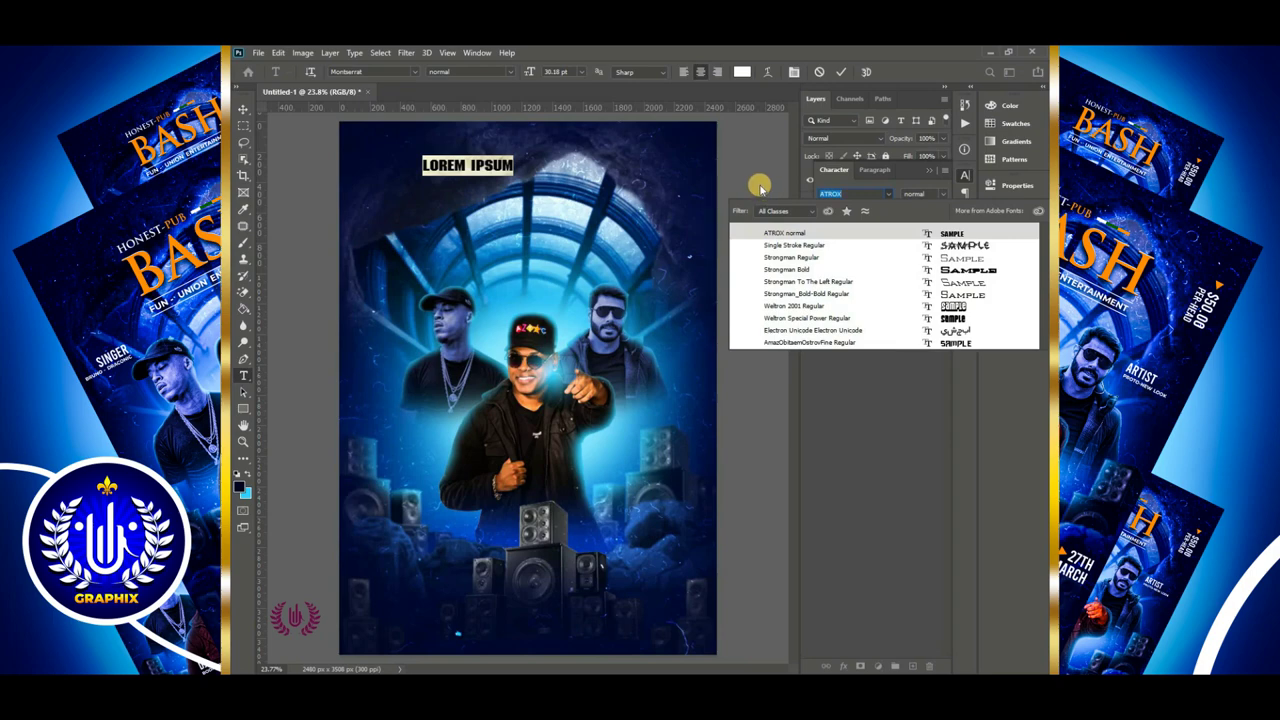
{"action": "key", "text": "BackSpace"}
{"action": "type", "text": "tro"}
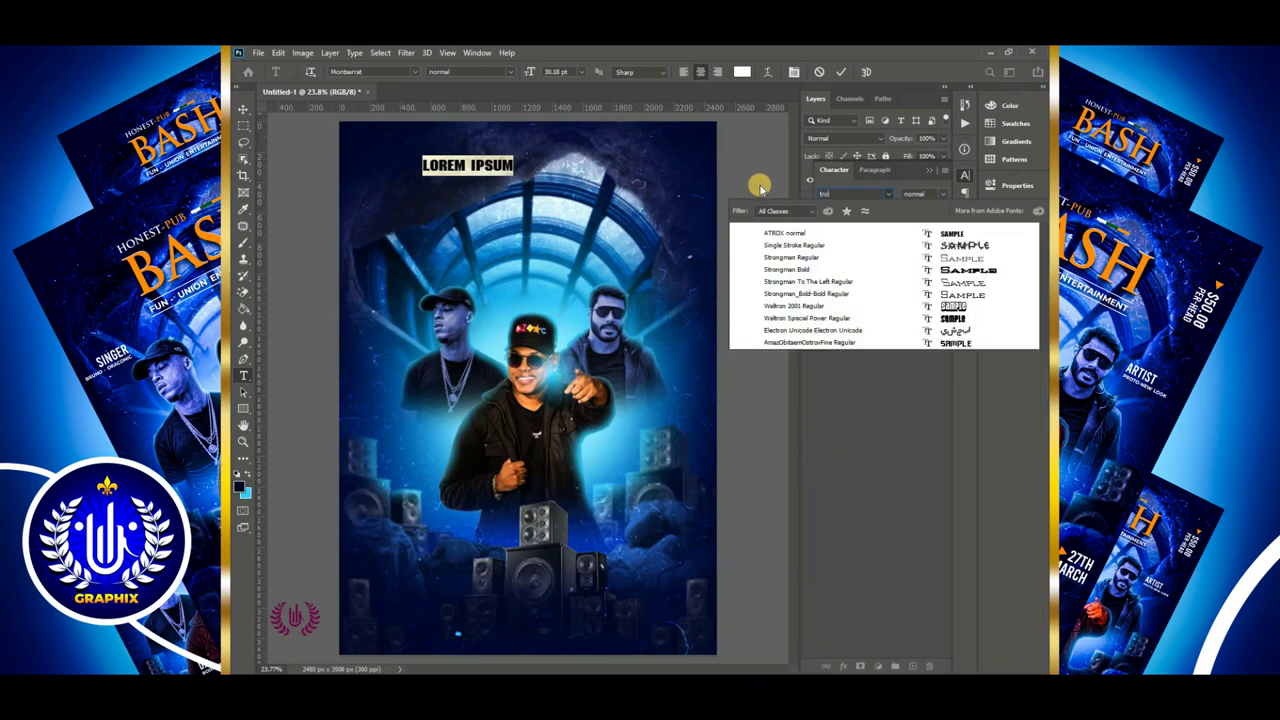
{"action": "type", "text": "j"}
{"action": "key", "text": "BackSpace"}
{"action": "key", "text": "BackSpace"}
{"action": "key", "text": "BackSpace"}
{"action": "key", "text": "BackSpace"}
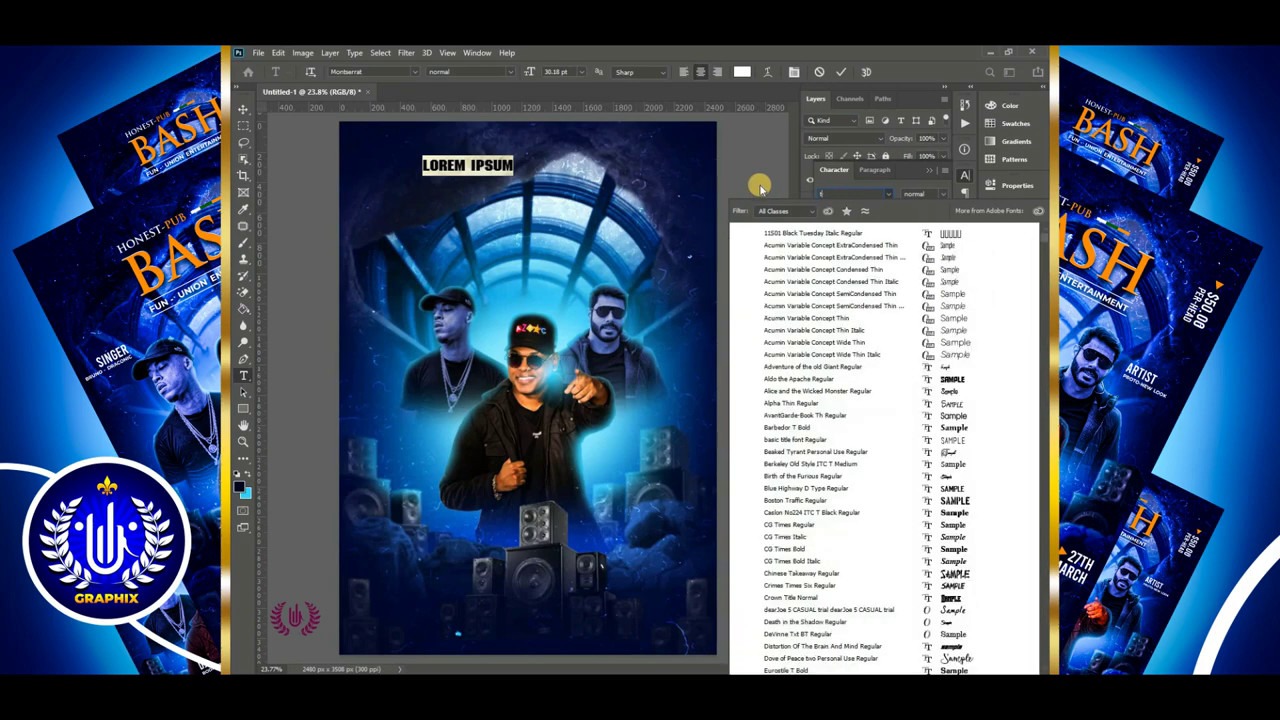
{"action": "left_click", "coordinate": [758, 188]}
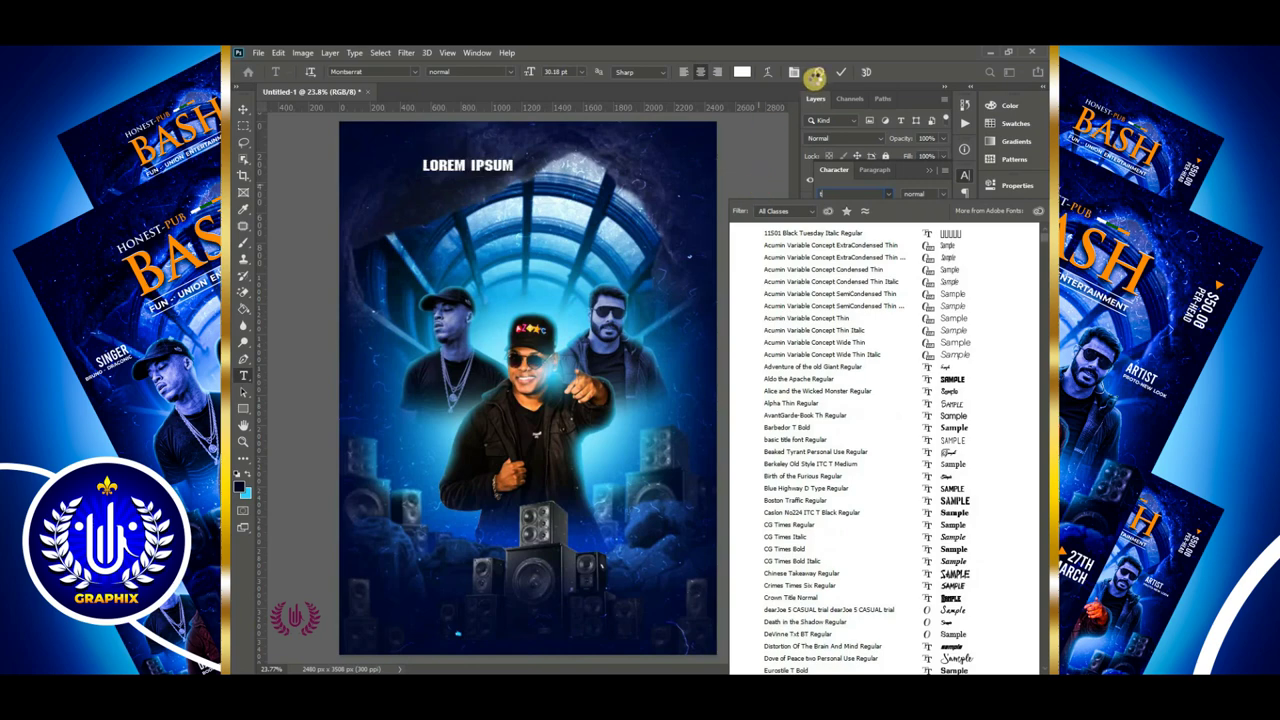
{"action": "left_click", "coordinate": [815, 77]}
{"action": "left_click", "coordinate": [241, 110]}
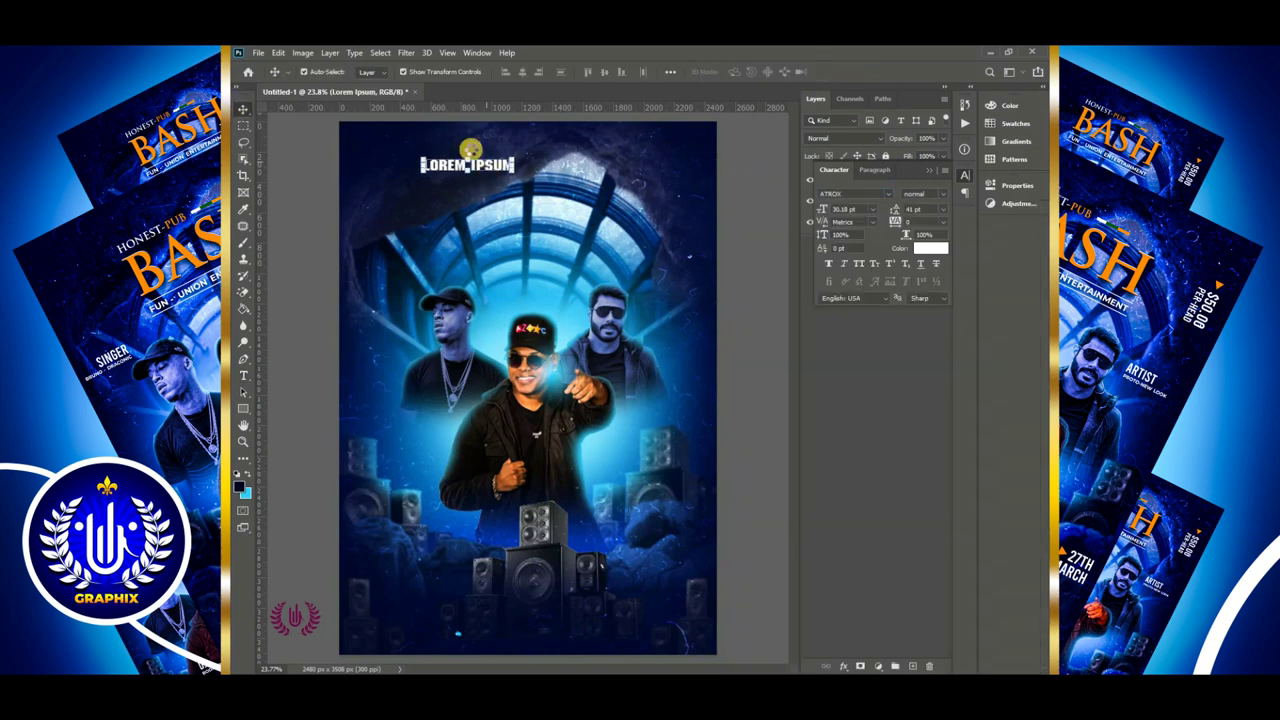
Set the font of the Lorem Ipsum headline text to Trajan Pro
{"action": "double_click", "coordinate": [472, 161]}
{"action": "left_click", "coordinate": [887, 194]}
{"action": "left_click_drag", "start_coordinate": [1044, 238], "coordinate": [1044, 460]}
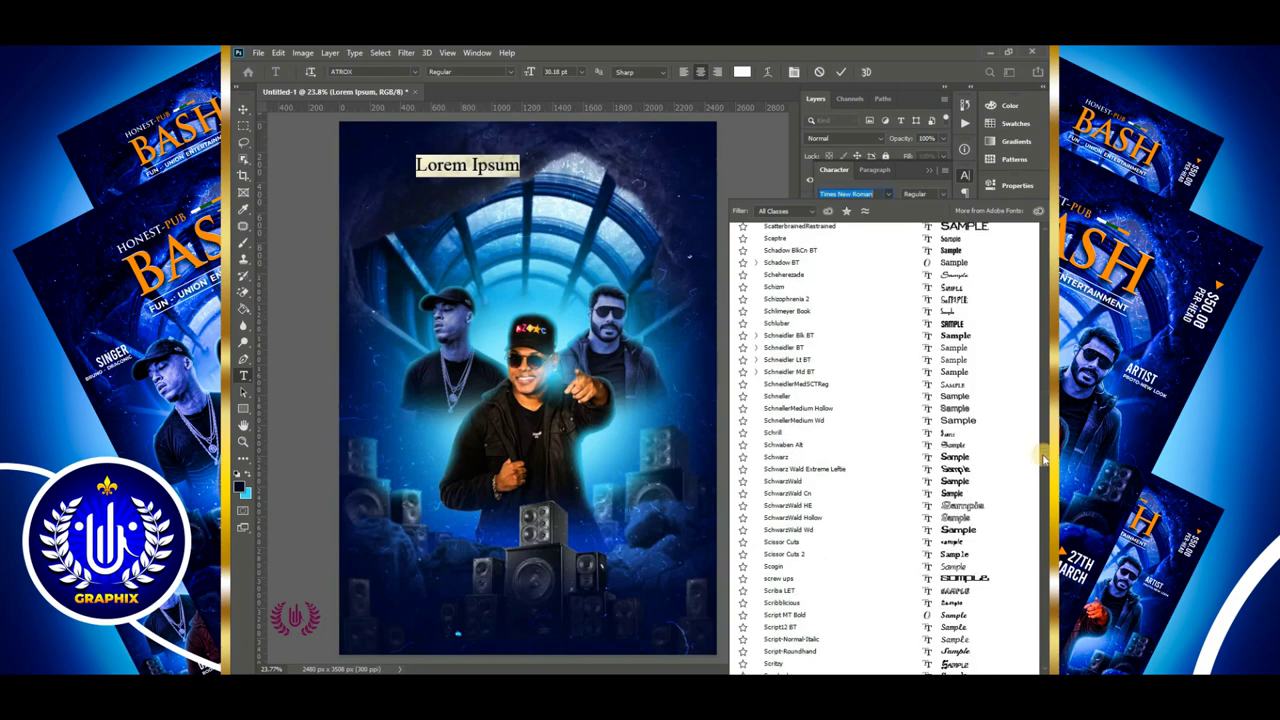
{"action": "scroll", "coordinate": [1043, 458], "scroll_direction": "down", "scroll_amount": 10}
{"action": "left_click", "coordinate": [790, 563]}
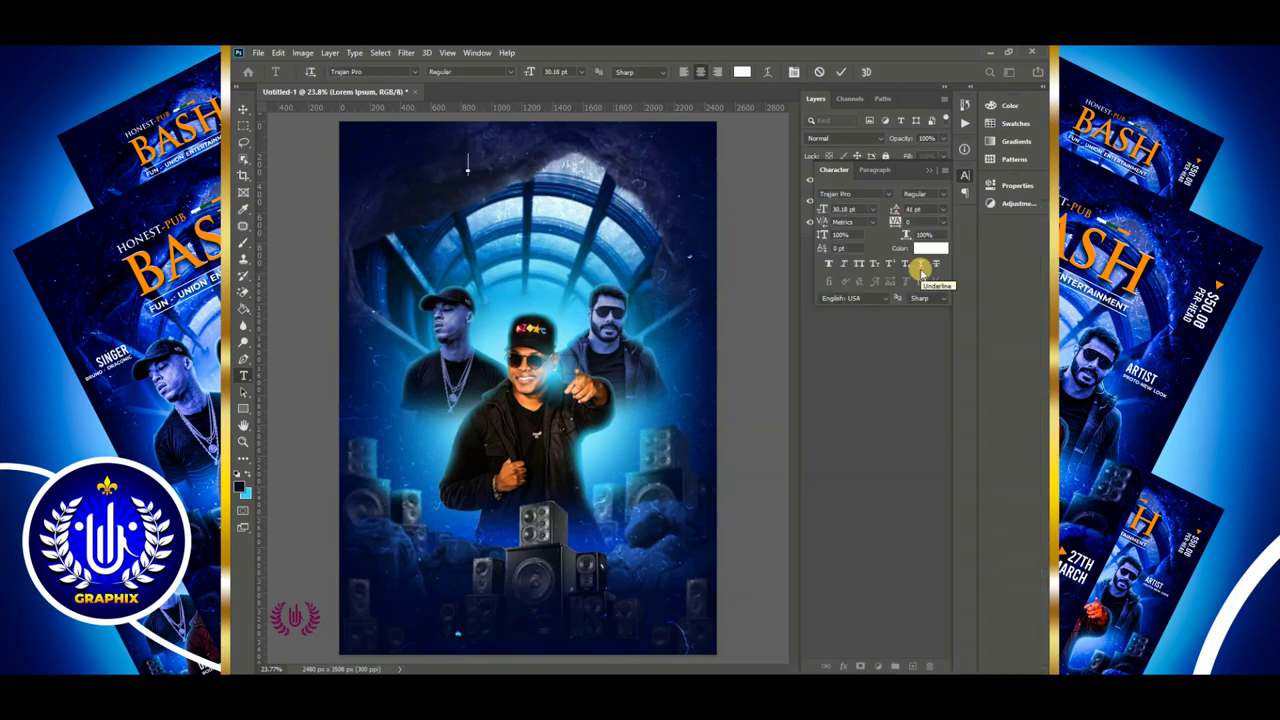
Replace the placeholder headline with BASH in faux bold and colour it orange
{"action": "type", "text": "BASH"}
{"action": "key", "text": "ctrl+a"}
{"action": "left_click", "coordinate": [828, 264]}
{"action": "left_click", "coordinate": [741, 73]}
{"action": "left_click", "coordinate": [840, 75]}
Enlarge the BASH text and place it over the tunnel opening above the three men
{"action": "key", "text": "ctrl+t"}
{"action": "left_click_drag", "start_coordinate": [467, 165], "coordinate": [556, 190]}
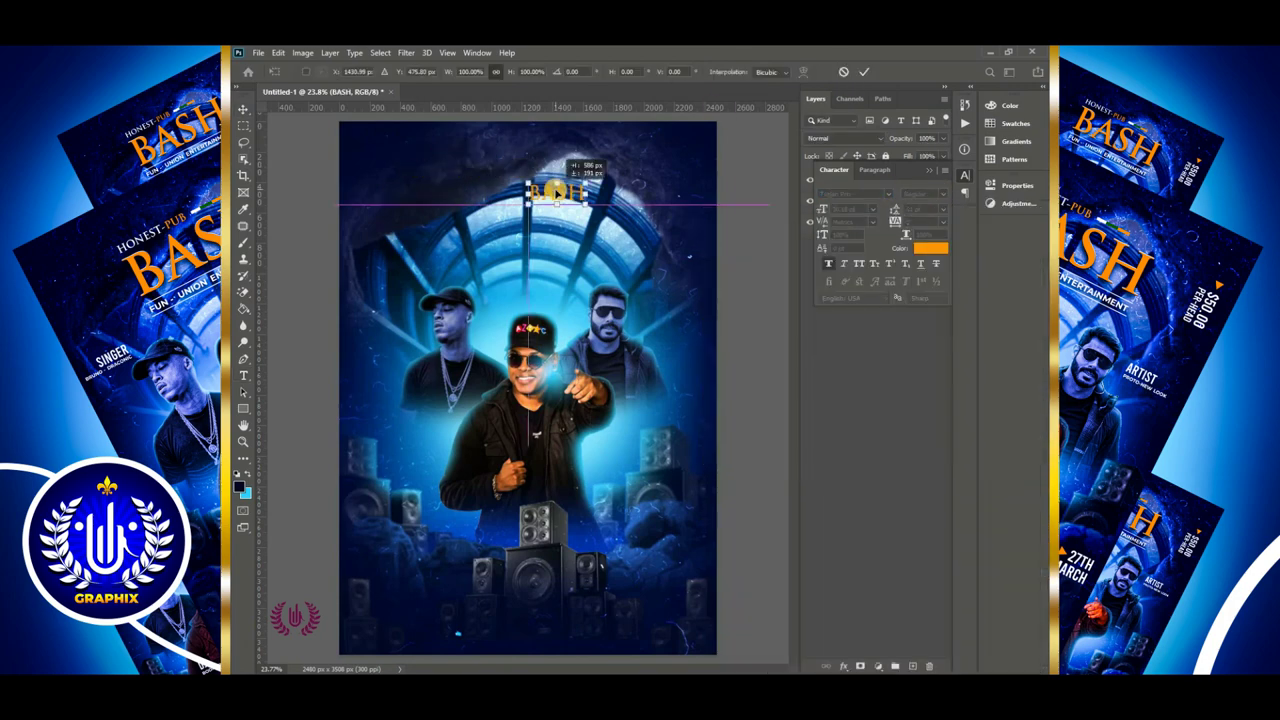
{"action": "key", "text": "Return"}
{"action": "left_click", "coordinate": [929, 170]}
Add a Bevel & Emboss effect to the BASH layer and adjust its sliders
{"action": "double_click", "coordinate": [914, 178]}
{"action": "left_click", "coordinate": [631, 346]}
{"action": "left_click_drag", "start_coordinate": [804, 391], "coordinate": [827, 405]}
{"action": "left_click_drag", "start_coordinate": [806, 365], "coordinate": [820, 392]}
{"action": "left_click_drag", "start_coordinate": [840, 554], "coordinate": [817, 555]}
{"action": "left_click_drag", "start_coordinate": [827, 405], "coordinate": [814, 430]}
Add a soft black Multiply drop shadow to BASH, adjusting its opacity and size, and centre the title over the tunnel
{"action": "left_click", "coordinate": [612, 529]}
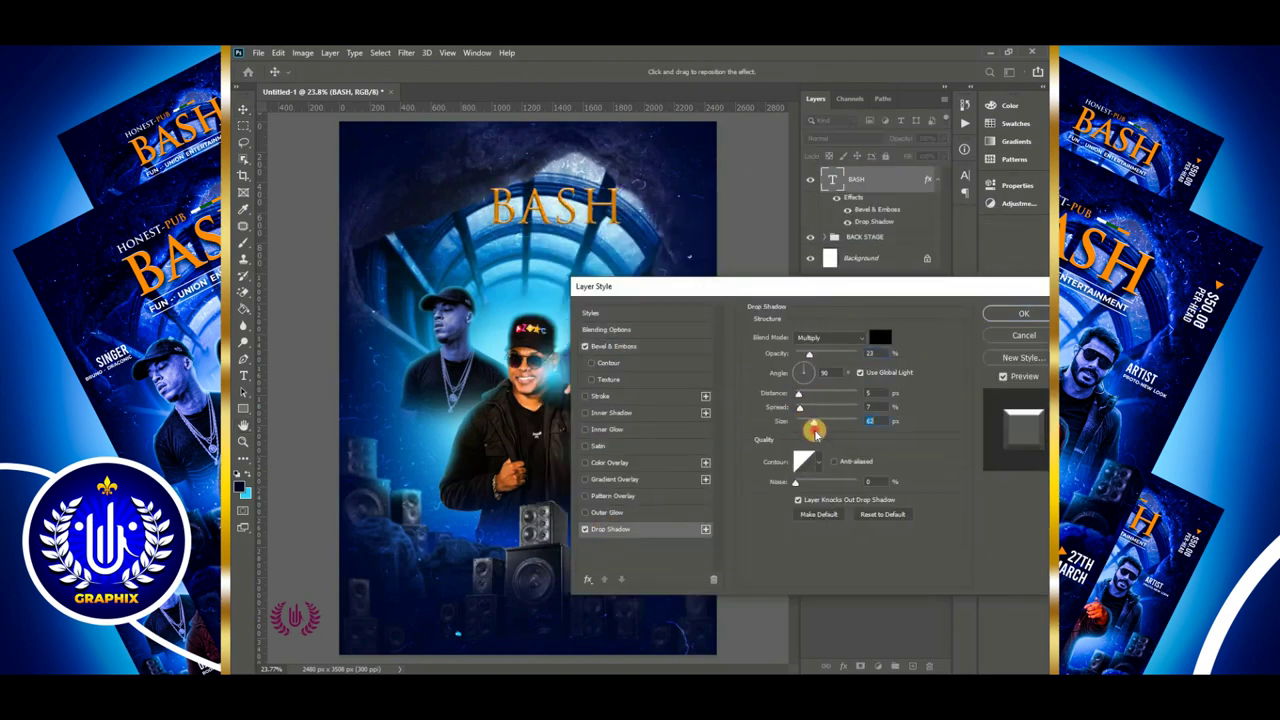
{"action": "left_click_drag", "start_coordinate": [812, 356], "coordinate": [835, 358]}
{"action": "left_click_drag", "start_coordinate": [814, 424], "coordinate": [808, 425]}
{"action": "left_click_drag", "start_coordinate": [650, 287], "coordinate": [636, 278]}
{"action": "left_click_drag", "start_coordinate": [850, 277], "coordinate": [776, 300]}
{"action": "left_click", "coordinate": [918, 330]}
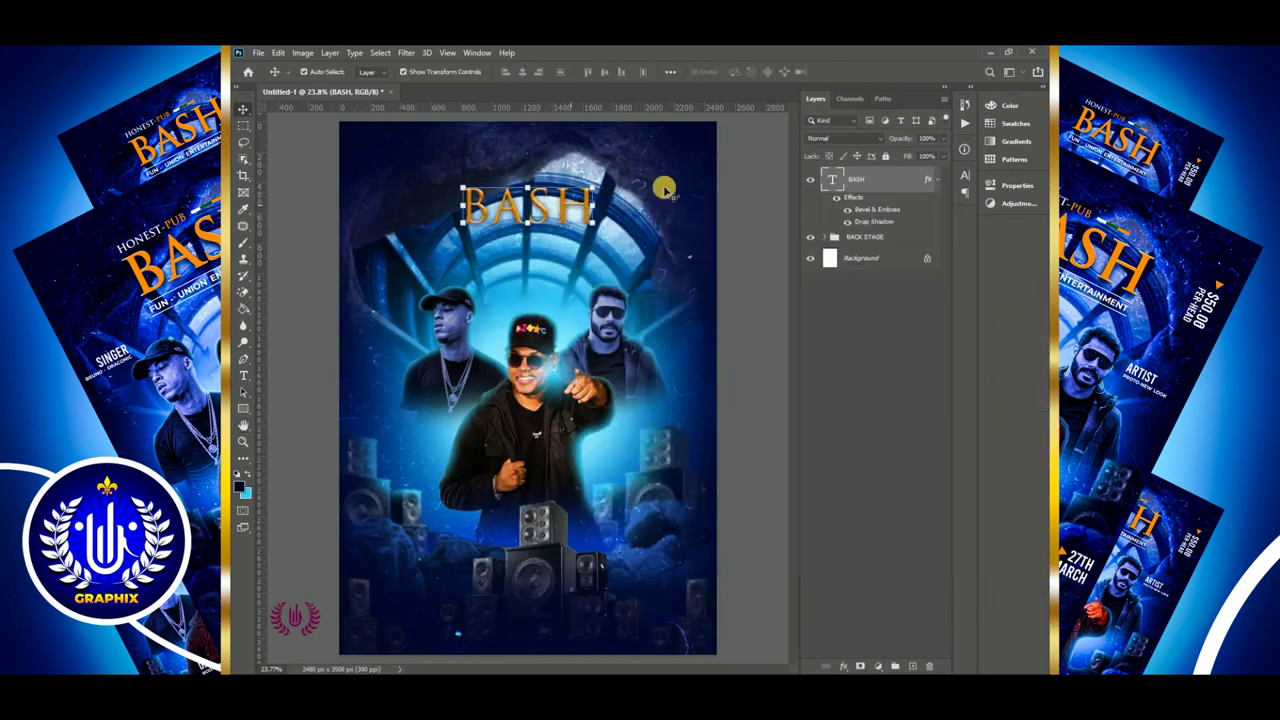
Add a text layer above BASH reading HONEST-PUB in white (ffffff)
{"action": "key", "text": "t"}
{"action": "left_click", "coordinate": [404, 166]}
{"action": "left_click", "coordinate": [741, 72]}
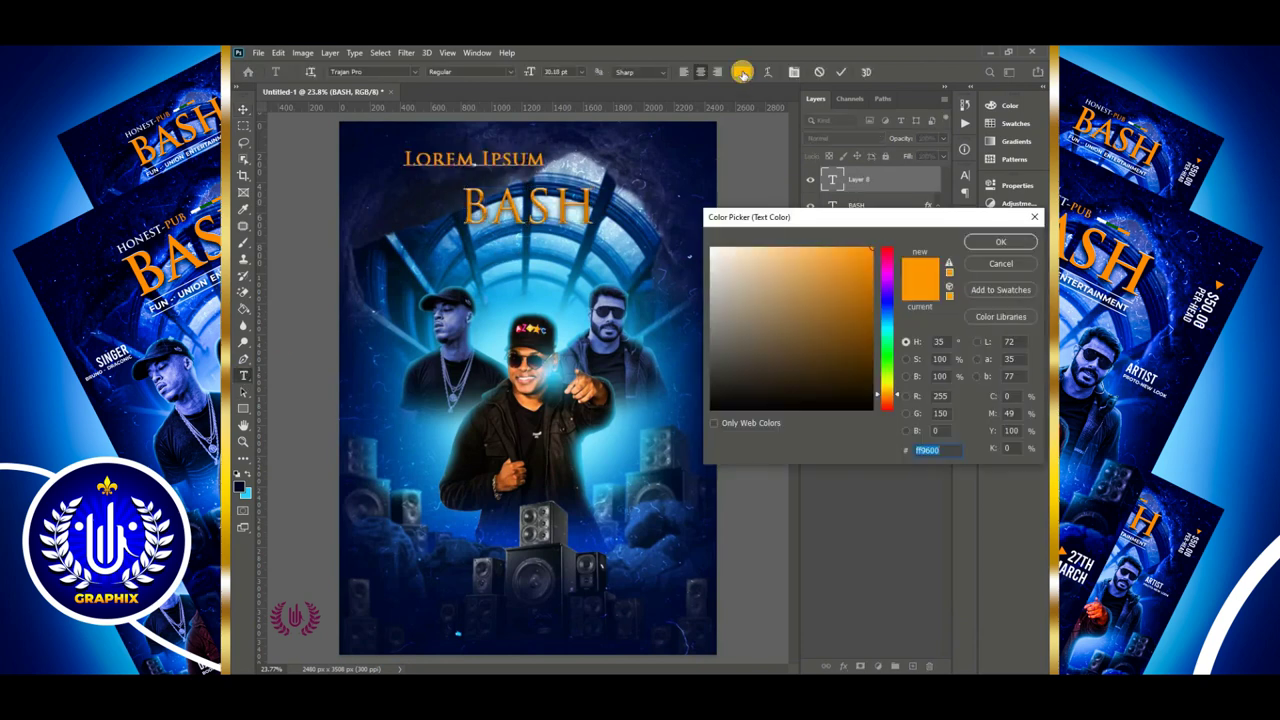
{"action": "type", "text": "ffffff"}
{"action": "left_click", "coordinate": [1020, 247]}
{"action": "type", "text": "HONEST-PUB"}
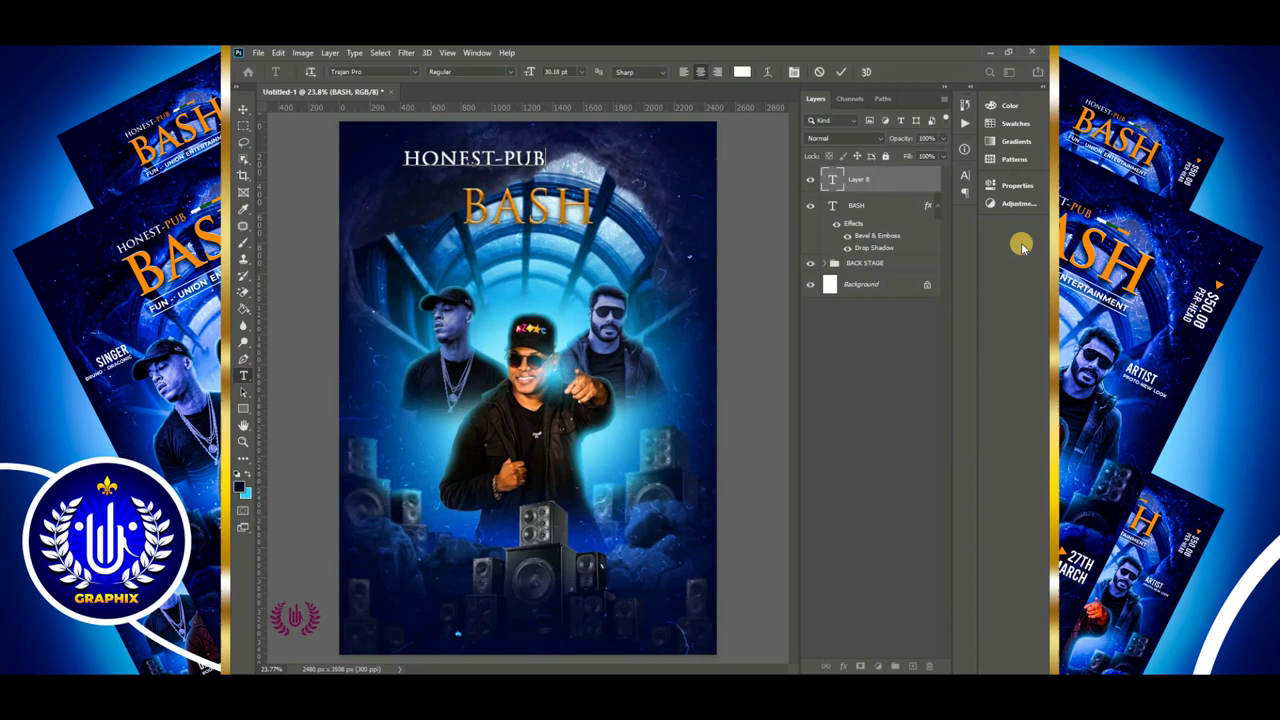
Colour the word PUB with the orange sampled from the BASH title
{"action": "left_click_drag", "start_coordinate": [503, 157], "coordinate": [548, 158]}
{"action": "left_click", "coordinate": [741, 72]}
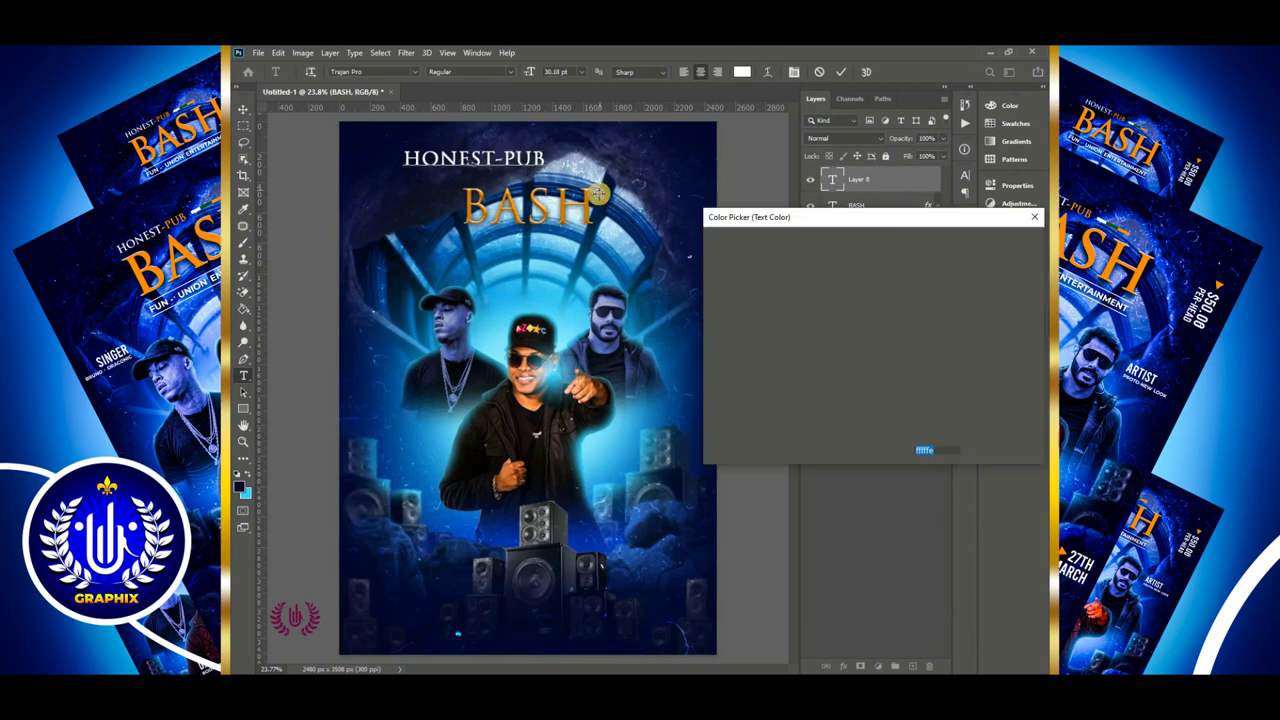
{"action": "left_click", "coordinate": [583, 204]}
{"action": "left_click", "coordinate": [1020, 247]}
Scale HONEST-PUB down to about 567 px wide and align it just above the start of BASH
{"action": "left_click", "coordinate": [841, 72]}
{"action": "key", "text": "ctrl+t"}
{"action": "left_click_drag", "start_coordinate": [404, 146], "coordinate": [426, 150]}
{"action": "left_click_drag", "start_coordinate": [450, 148], "coordinate": [486, 180]}
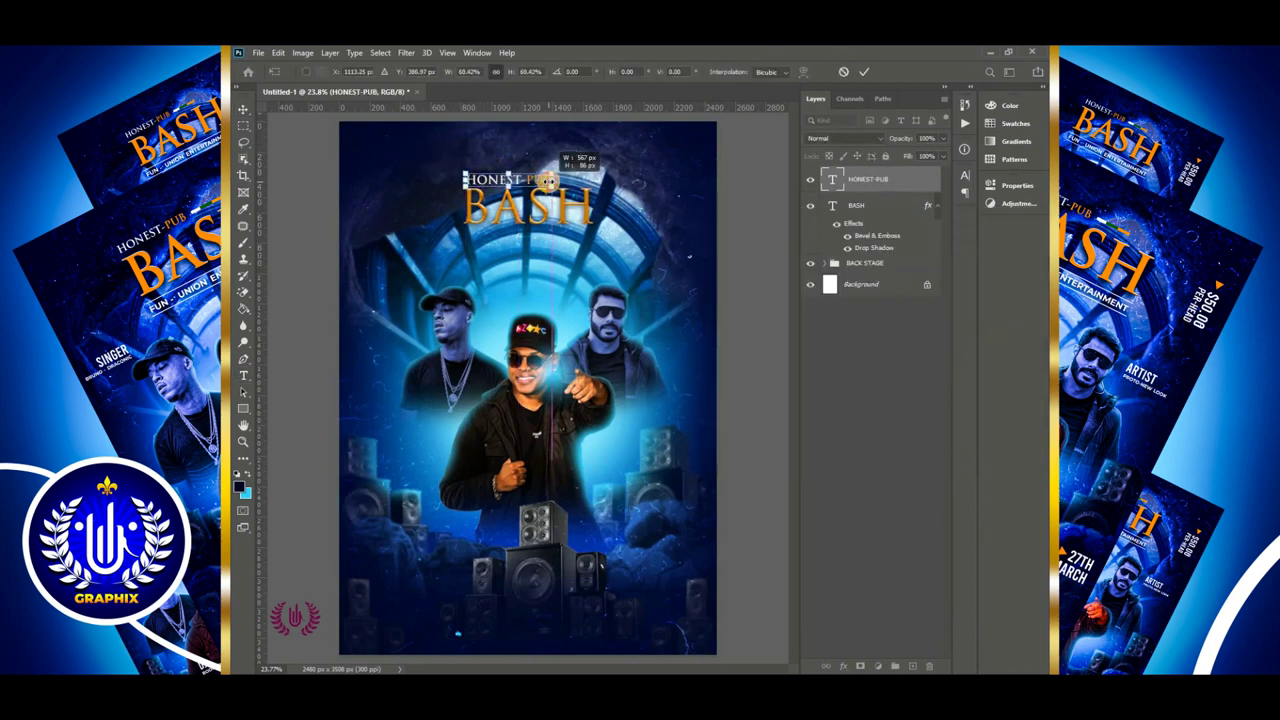
{"action": "key", "text": "Return"}
Draw a thin rectangle about 859 px wide as a line under BASH and fill it with white (ffffff)
{"action": "key", "text": "u"}
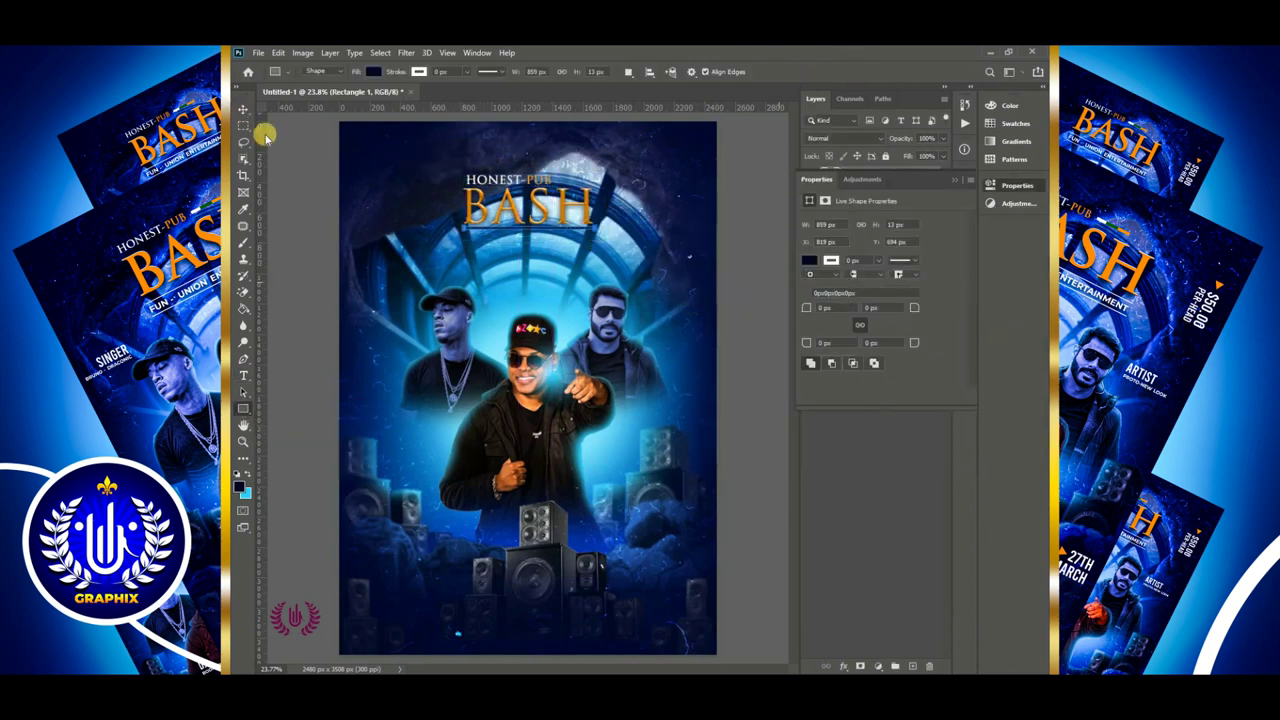
{"action": "left_click", "coordinate": [243, 109]}
{"action": "left_click", "coordinate": [955, 180]}
{"action": "double_click", "coordinate": [831, 181]}
{"action": "type", "text": "ffffff"}
{"action": "left_click", "coordinate": [1020, 247]}
Duplicate the white line and move the copy down to leave a gap for a tagline
{"action": "scroll", "coordinate": [333, 210], "scroll_direction": "up", "scroll_amount": 4}
{"action": "left_click_drag", "start_coordinate": [793, 338], "coordinate": [791, 307]}
{"action": "scroll", "coordinate": [790, 307], "scroll_direction": "up", "scroll_amount": 1}
{"action": "key", "text": "ctrl+j"}
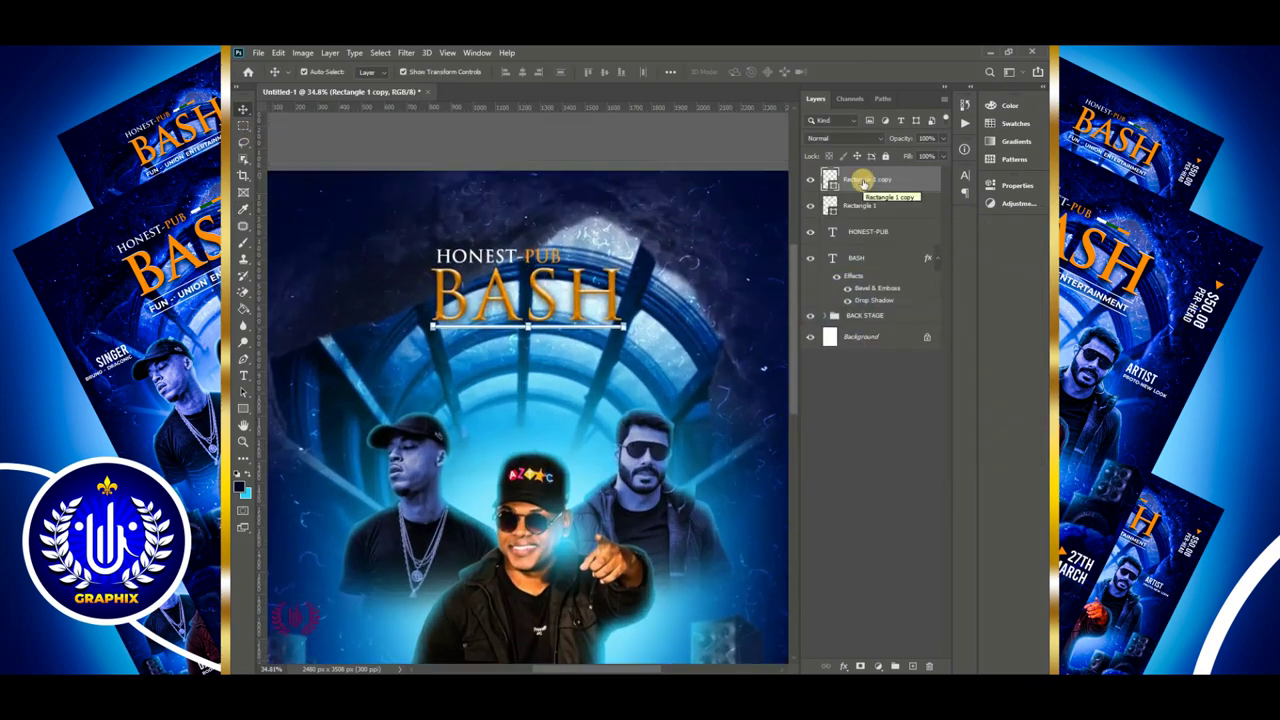
{"action": "key", "text": "shift+Down"}
{"action": "key", "text": "shift+Down"}
{"action": "key", "text": "shift+Down"}
{"action": "key", "text": "shift+Down"}
{"action": "key", "text": "shift+Down"}
{"action": "key", "text": "shift+Down"}
Add a white Montserrat SemiBold text layer reading FUN-UNION ENTERTAINMENT below the two lines
{"action": "key", "text": "t"}
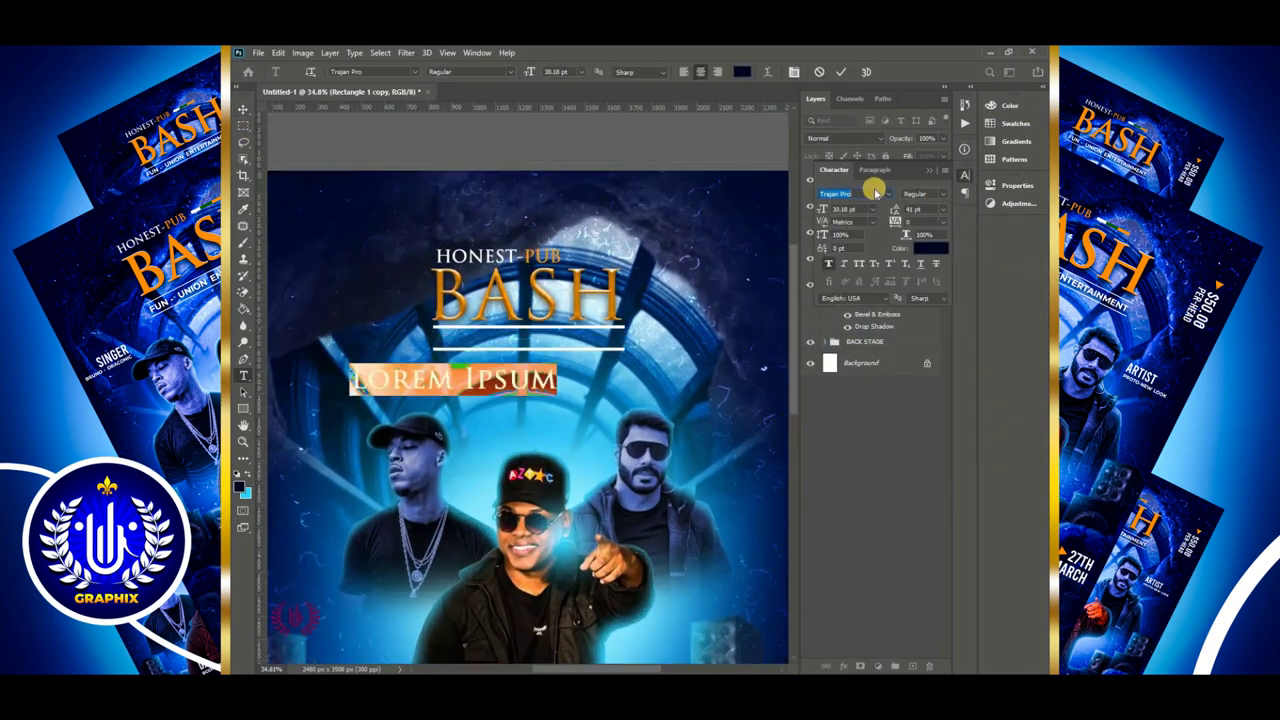
{"action": "left_click", "coordinate": [887, 193]}
{"action": "left_click", "coordinate": [880, 490]}
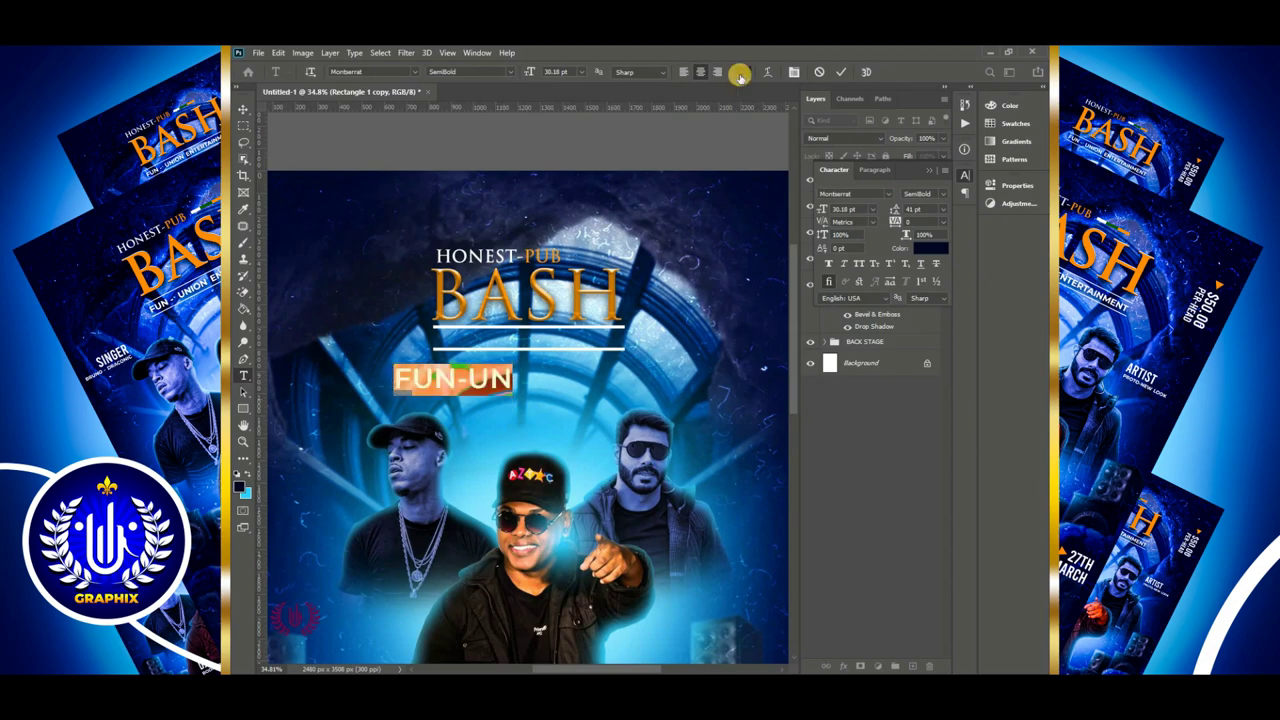
{"action": "left_click", "coordinate": [740, 75]}
{"action": "left_click", "coordinate": [710, 230]}
{"action": "key", "text": "Return"}
{"action": "left_click", "coordinate": [511, 380]}
{"action": "type", "text": "ION ENTERTAINMENT"}
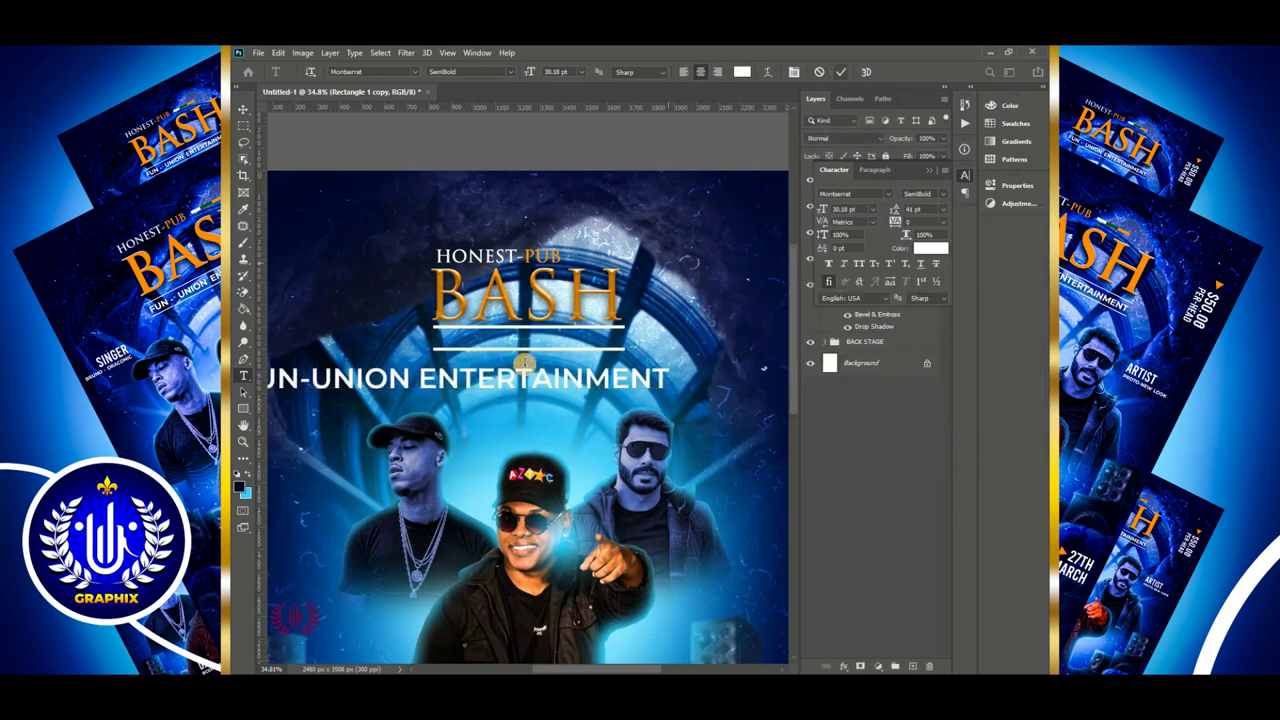
Scale the FUN-UNION ENTERTAINMENT tagline down and fit it between the two white lines
{"action": "key", "text": "ctrl+Return"}
{"action": "key", "text": "ctrl+t"}
{"action": "left_click_drag", "start_coordinate": [670, 394], "coordinate": [470, 364]}
{"action": "left_click_drag", "start_coordinate": [360, 376], "coordinate": [517, 337]}
{"action": "left_click_drag", "start_coordinate": [398, 338], "coordinate": [432, 338]}
{"action": "key", "text": "Return"}
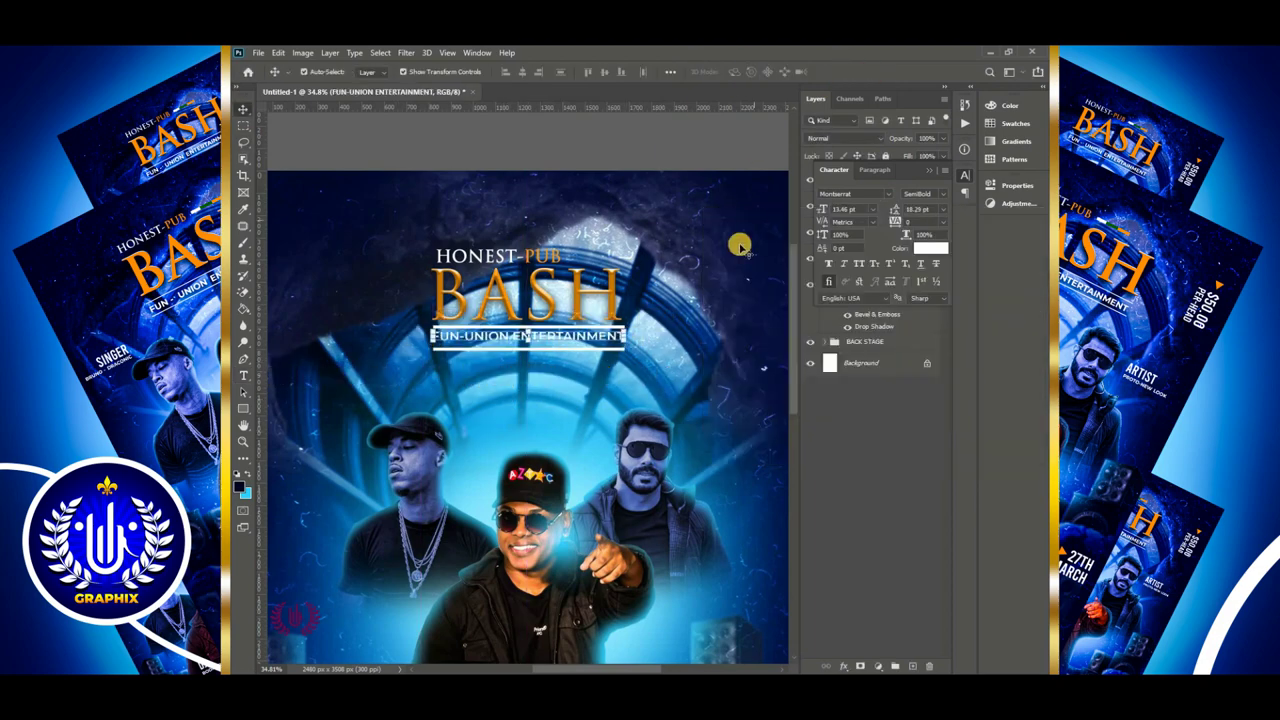
{"action": "key", "text": "ctrl+0"}
Draw a wide rectangle across the speakers near the flyer's lower edge and fill it with white
{"action": "key", "text": "u"}
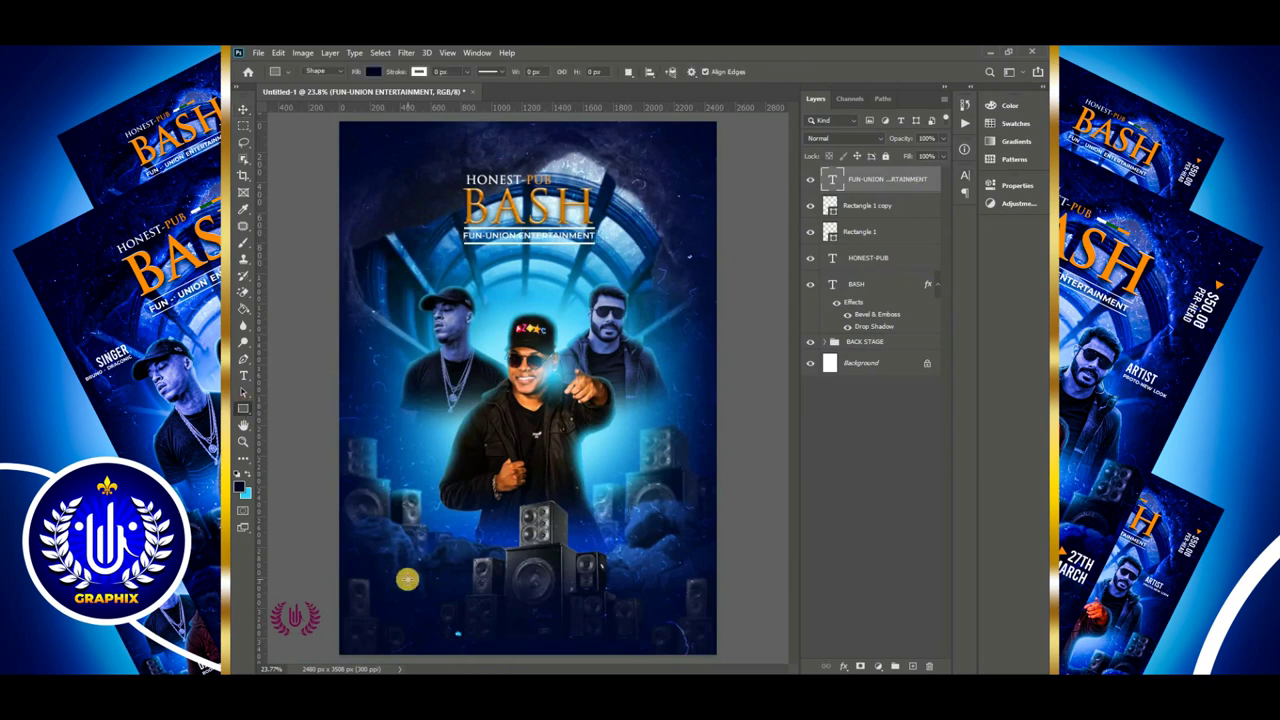
{"action": "left_click_drag", "start_coordinate": [387, 577], "coordinate": [678, 638]}
{"action": "left_click", "coordinate": [760, 252]}
{"action": "key", "text": "Escape"}
{"action": "key", "text": "v"}
{"action": "double_click", "coordinate": [830, 179]}
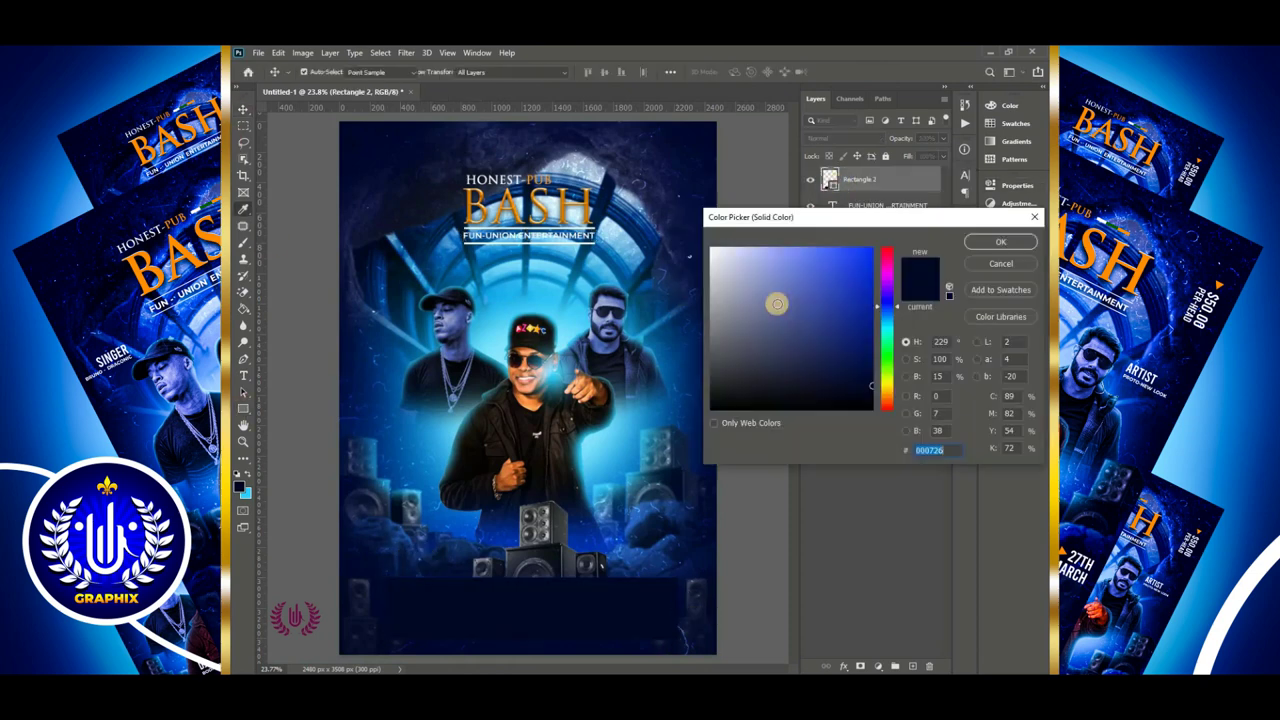
{"action": "left_click", "coordinate": [710, 256]}
{"action": "key", "text": "Return"}
Set the wide rectangle's opacity to 20% and centre it horizontally on the canvas
{"action": "left_click_drag", "start_coordinate": [905, 160], "coordinate": [812, 148]}
{"action": "key", "text": "ctrl+a"}
{"action": "left_click", "coordinate": [522, 72]}
{"action": "key", "text": "ctrl+d"}
Group the title layers from BASH up to FUN-UNION ENTERTAINMENT, including both white lines
{"action": "left_click", "coordinate": [868, 310]}
{"action": "left_click", "coordinate": [880, 206], "text": "shift"}
{"action": "key", "text": "ctrl+g"}
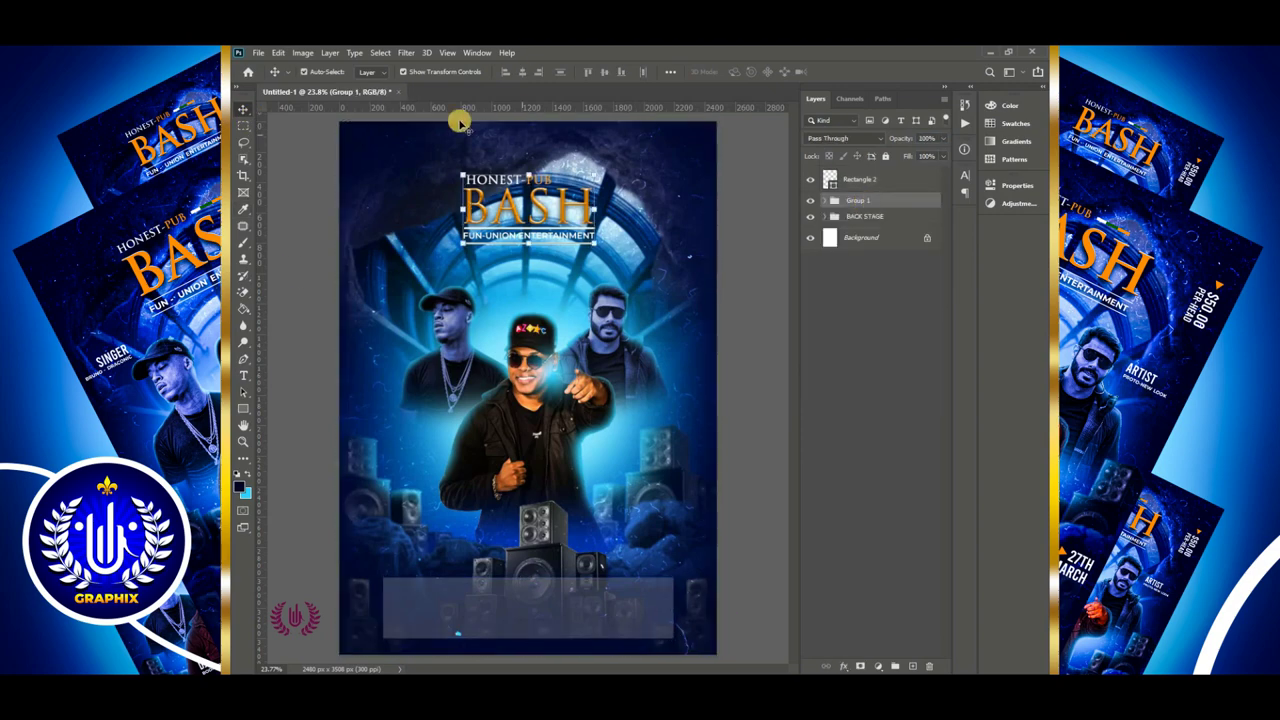
Start a text layer just above the translucent rectangle and set its font to Bebas
{"action": "left_click", "coordinate": [855, 183]}
{"action": "left_click", "coordinate": [243, 376]}
{"action": "left_click", "coordinate": [524, 568]}
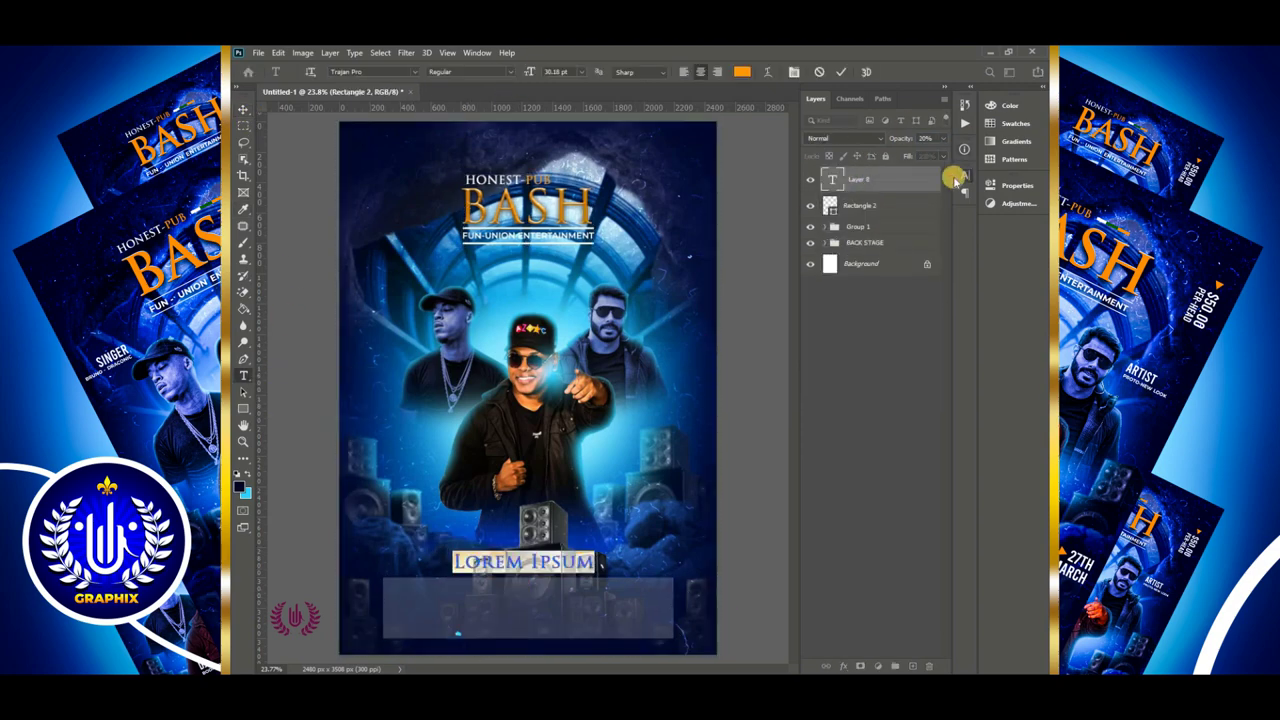
{"action": "left_click", "coordinate": [965, 176]}
{"action": "left_click", "coordinate": [888, 194]}
{"action": "left_click_drag", "start_coordinate": [1044, 240], "coordinate": [1044, 275]}
{"action": "scroll", "coordinate": [1044, 275], "scroll_direction": "up", "scroll_amount": 2}
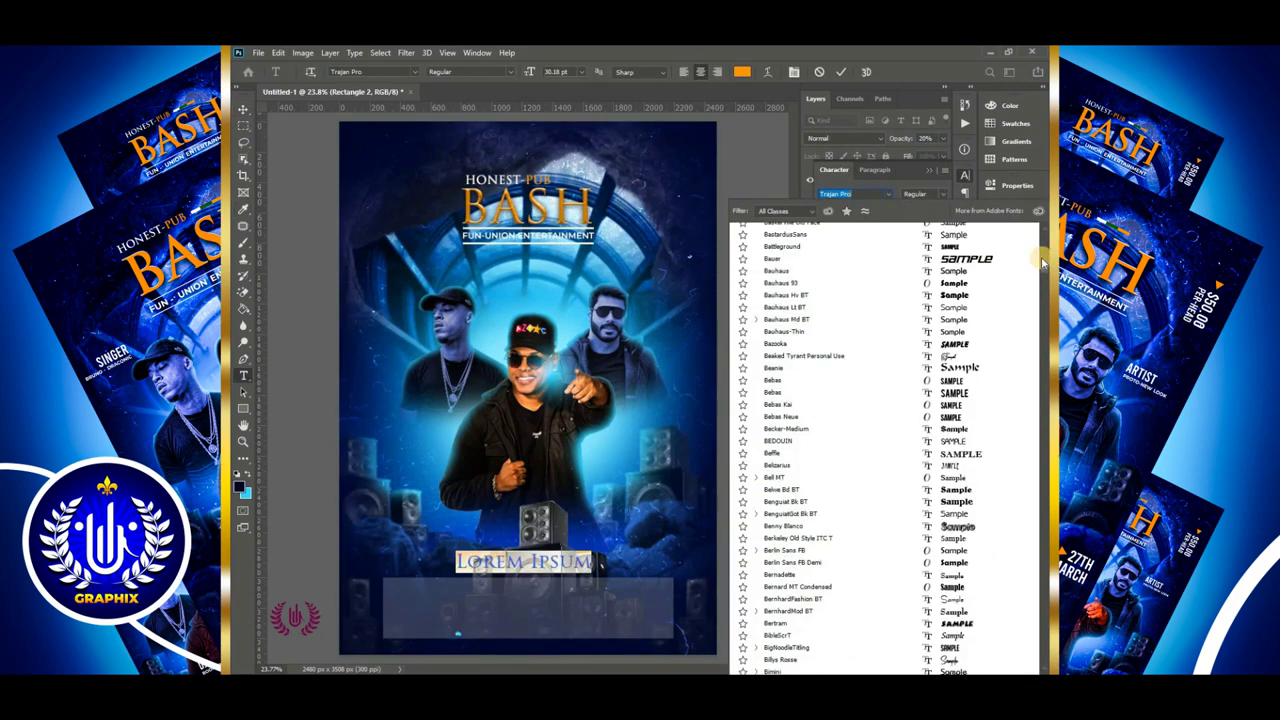
{"action": "left_click", "coordinate": [773, 380]}
Enter PUB HOUSE ENTERTAINMENT in white and position it above the translucent rectangle
{"action": "left_click", "coordinate": [930, 248]}
{"action": "left_click", "coordinate": [711, 247]}
{"action": "left_click", "coordinate": [991, 248]}
{"action": "type", "text": "P"}
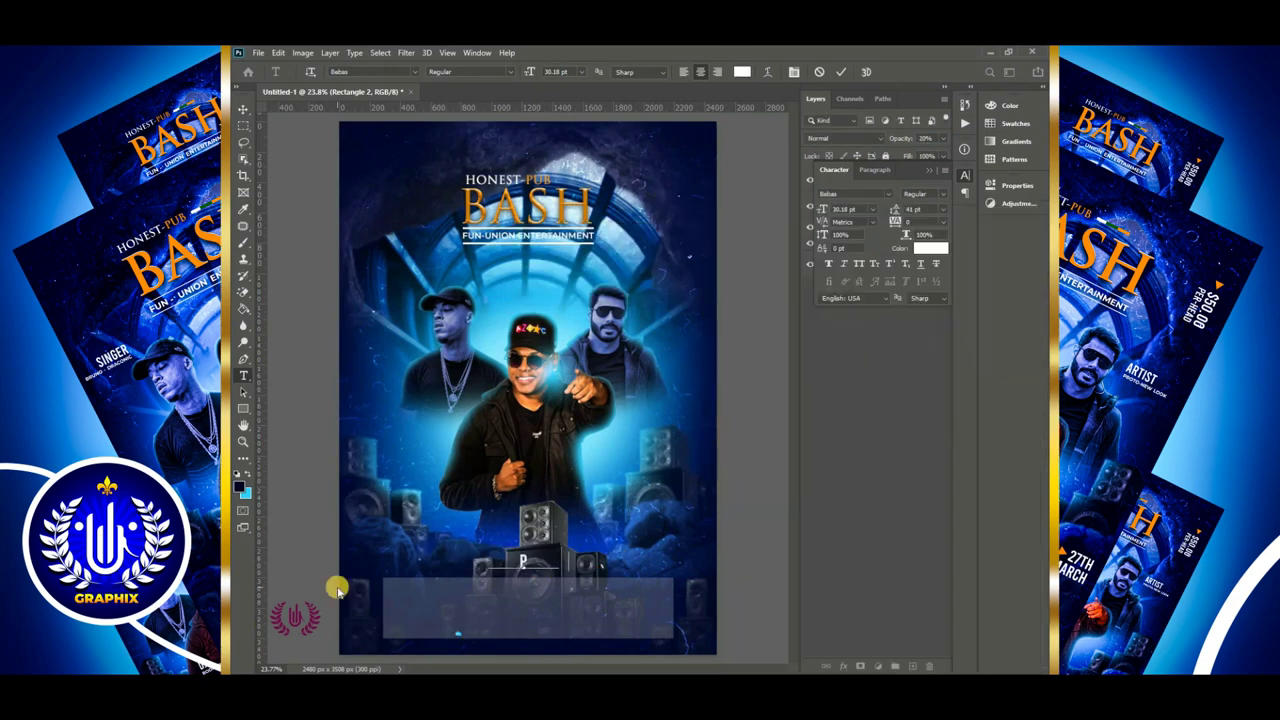
{"action": "type", "text": "UUB HOUSE ENTERTAINMENT"}
{"action": "left_click", "coordinate": [243, 109]}
{"action": "left_click_drag", "start_coordinate": [543, 560], "coordinate": [560, 560]}
Draw a thin horizontal rectangle as a line along the upper part of the translucent box
{"action": "right_click", "coordinate": [243, 409]}
{"action": "left_click", "coordinate": [297, 408]}
{"action": "scroll", "coordinate": [506, 530], "scroll_direction": "up", "scroll_amount": 4}
{"action": "left_click_drag", "start_coordinate": [796, 440], "coordinate": [797, 481]}
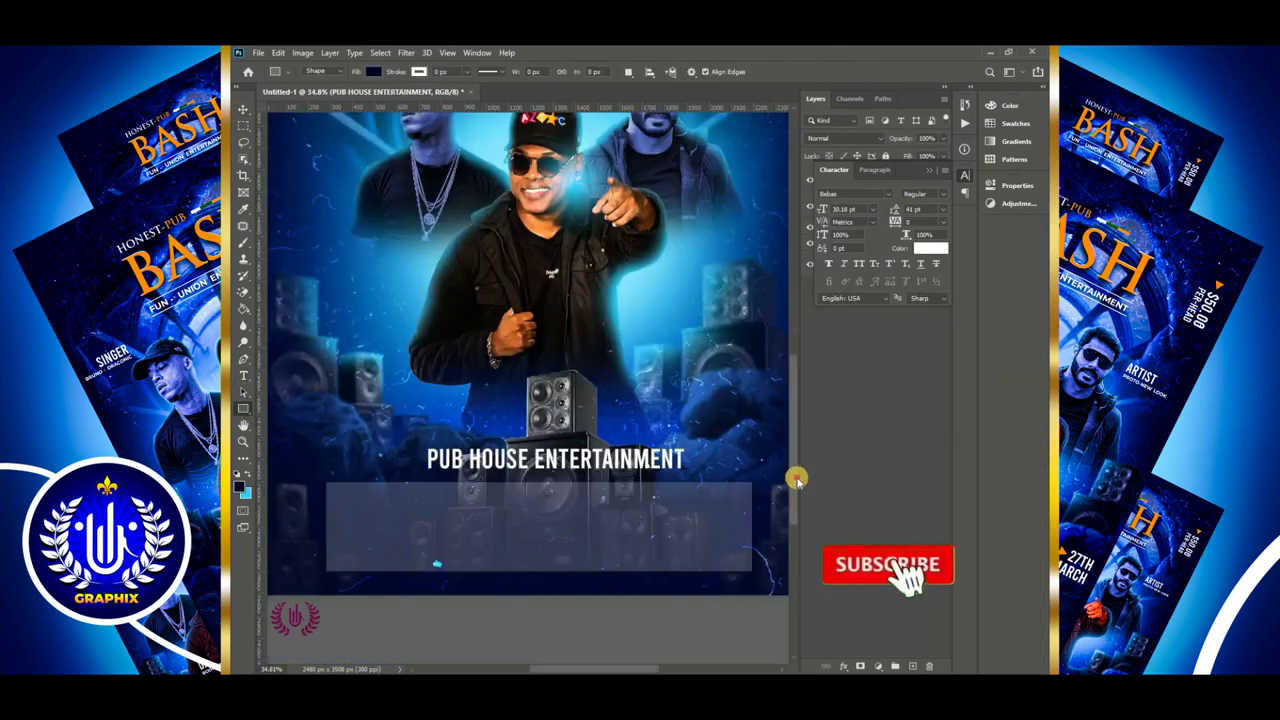
{"action": "left_click_drag", "start_coordinate": [345, 487], "coordinate": [747, 489]}
{"action": "left_click", "coordinate": [243, 109]}
{"action": "left_click", "coordinate": [929, 178]}
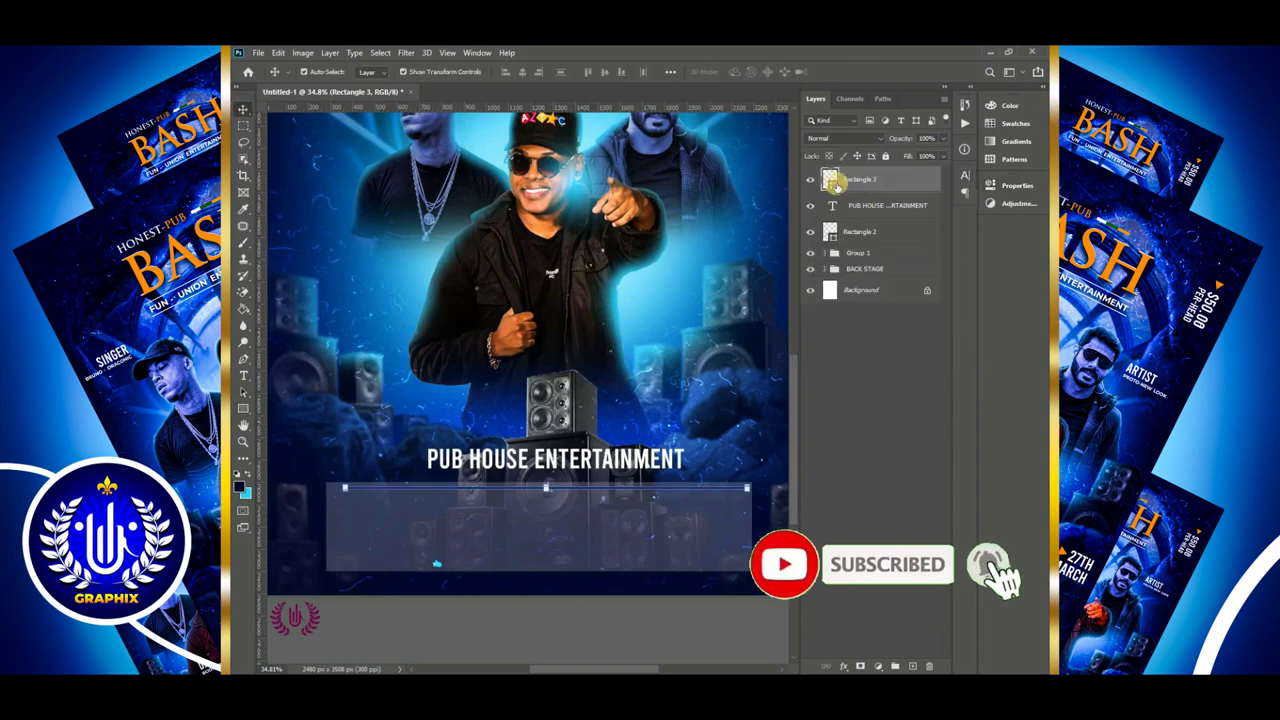
Fill the thin line with the orange ff9600 sampled from the BASH title
{"action": "key", "text": "ctrl+minus"}
{"action": "double_click", "coordinate": [835, 182]}
{"action": "left_click", "coordinate": [520, 205]}
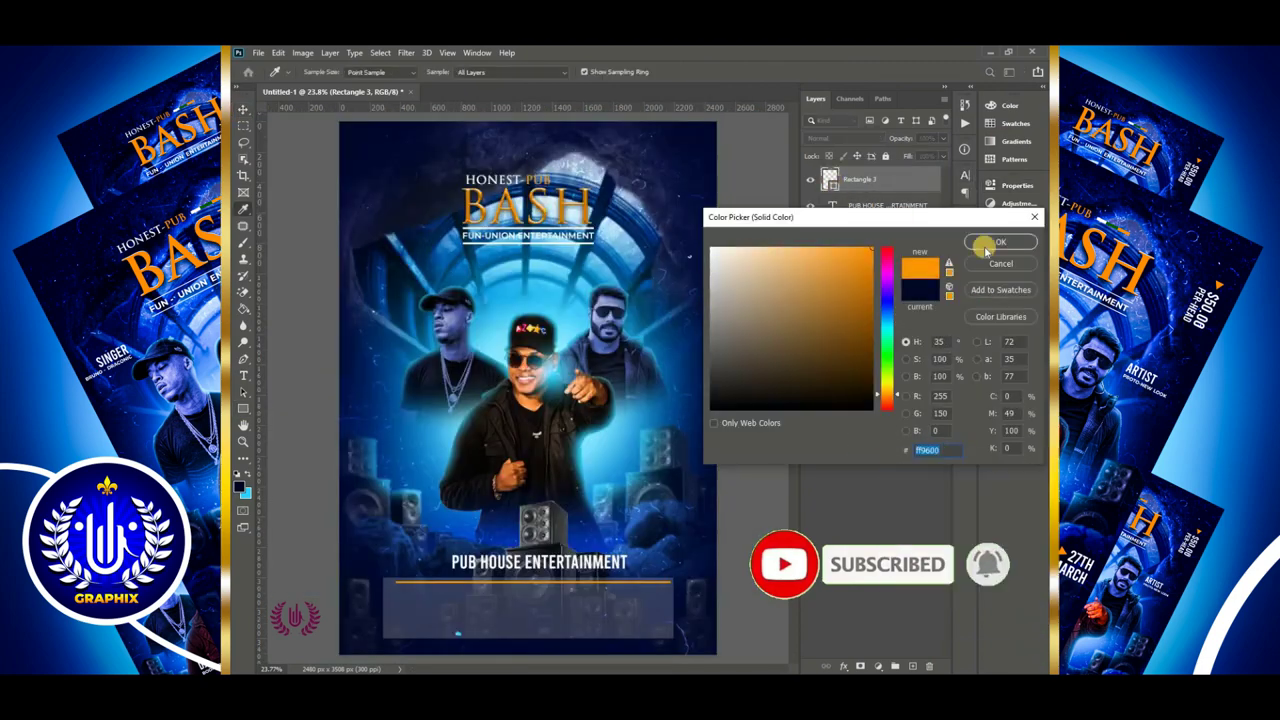
{"action": "left_click", "coordinate": [985, 246]}
Centre the orange line horizontally on the translucent box and place a duplicate of it a short distance below
{"action": "scroll", "coordinate": [559, 608], "scroll_direction": "up", "scroll_amount": 5}
{"action": "left_click", "coordinate": [830, 231], "text": "ctrl"}
{"action": "left_click", "coordinate": [520, 72]}
{"action": "key", "text": "ctrl+d"}
{"action": "key", "text": "ctrl+j"}
{"action": "left_click_drag", "start_coordinate": [520, 567], "coordinate": [520, 593]}
Start a new text in Montserrat Regular at 20 pt and place it between the two orange lines
{"action": "left_click", "coordinate": [243, 376]}
{"action": "left_click", "coordinate": [427, 449]}
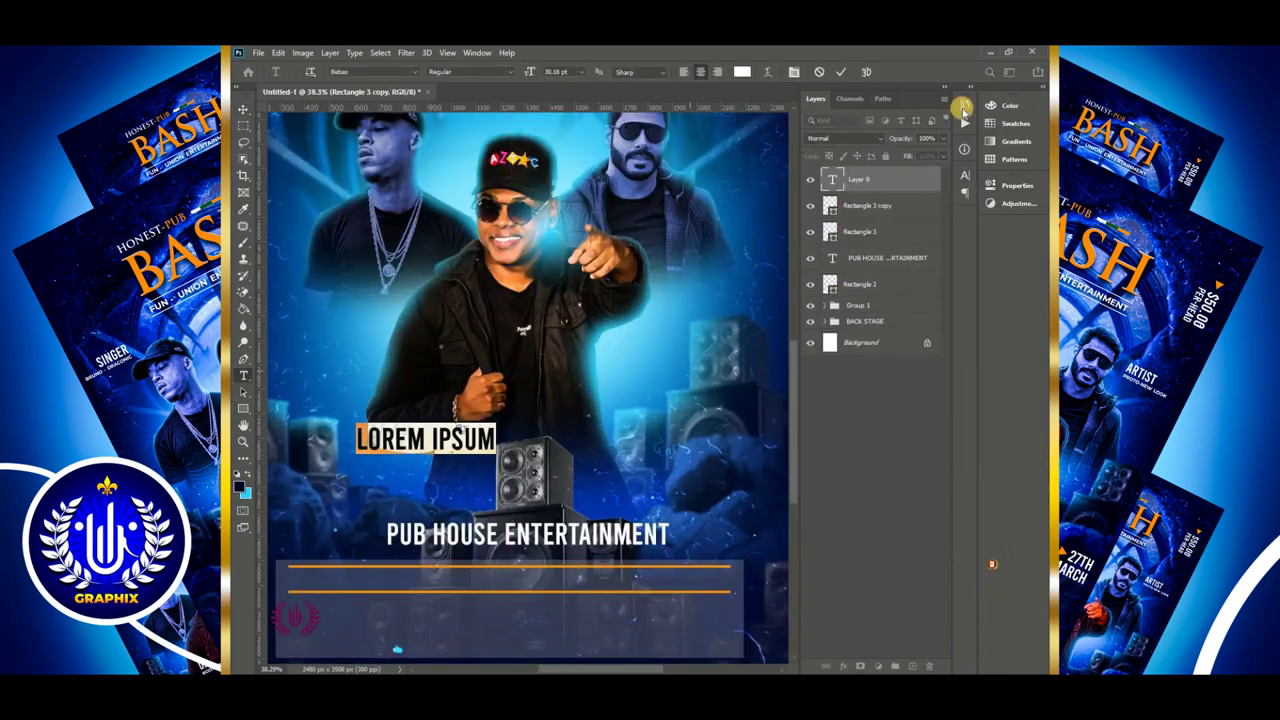
{"action": "left_click", "coordinate": [965, 175]}
{"action": "left_click", "coordinate": [888, 194]}
{"action": "left_click", "coordinate": [850, 260]}
{"action": "left_click", "coordinate": [943, 194]}
{"action": "left_click", "coordinate": [941, 309]}
{"action": "left_click", "coordinate": [534, 443]}
{"action": "key", "text": "ctrl+a"}
{"action": "left_click_drag", "start_coordinate": [461, 486], "coordinate": [436, 631]}
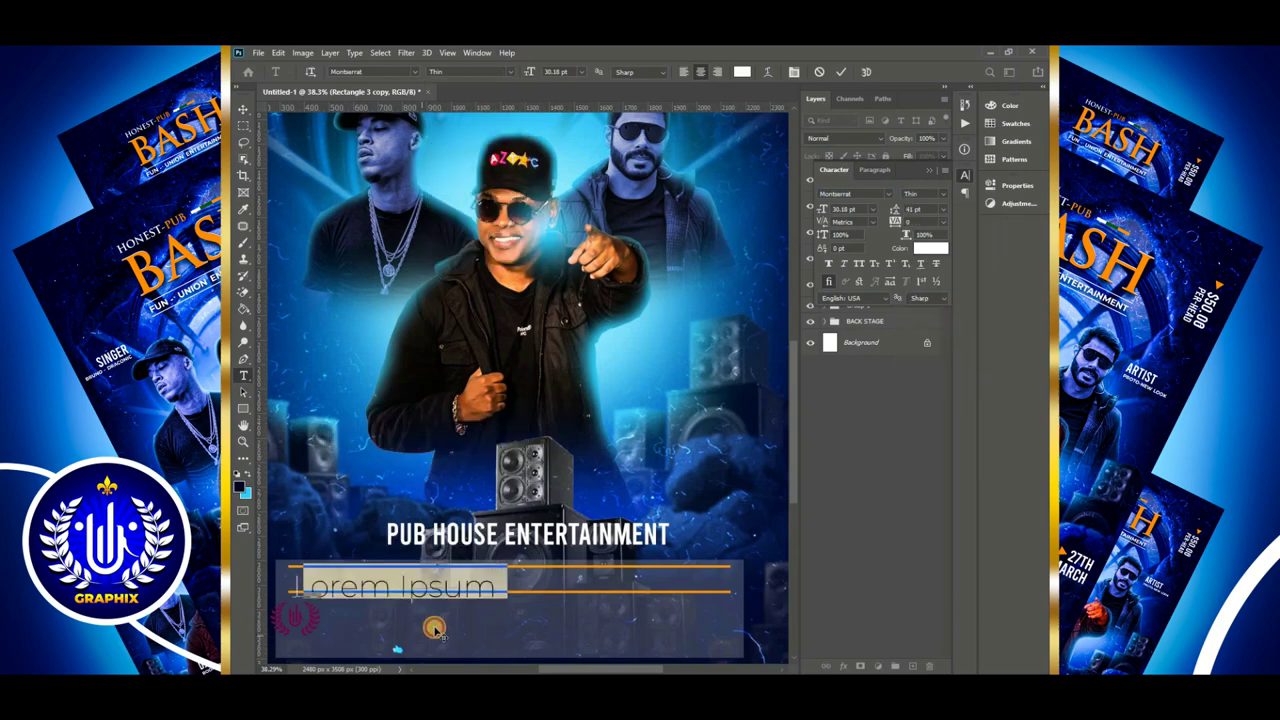
{"action": "left_click", "coordinate": [934, 194]}
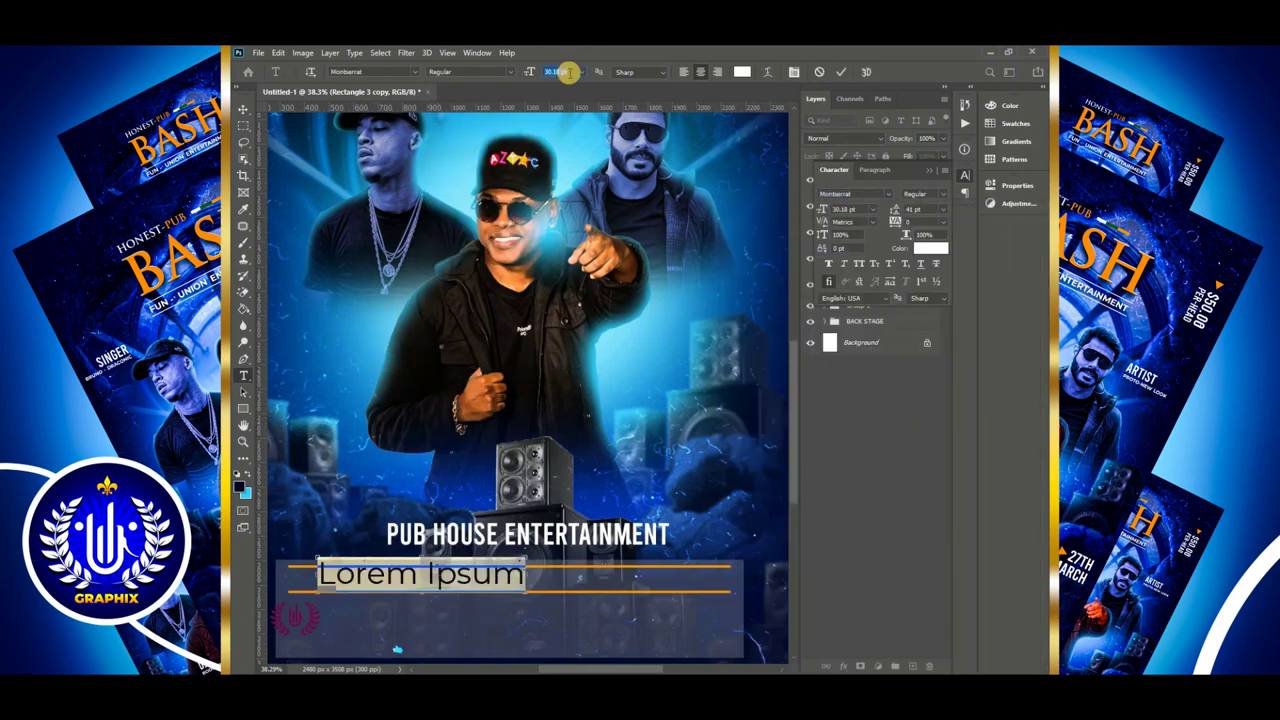
{"action": "left_click", "coordinate": [401, 586]}
Enter the line "Celebrating And Easing Our Week Of Labor with PUB Family"
{"action": "type", "text": "Celebrating And "}
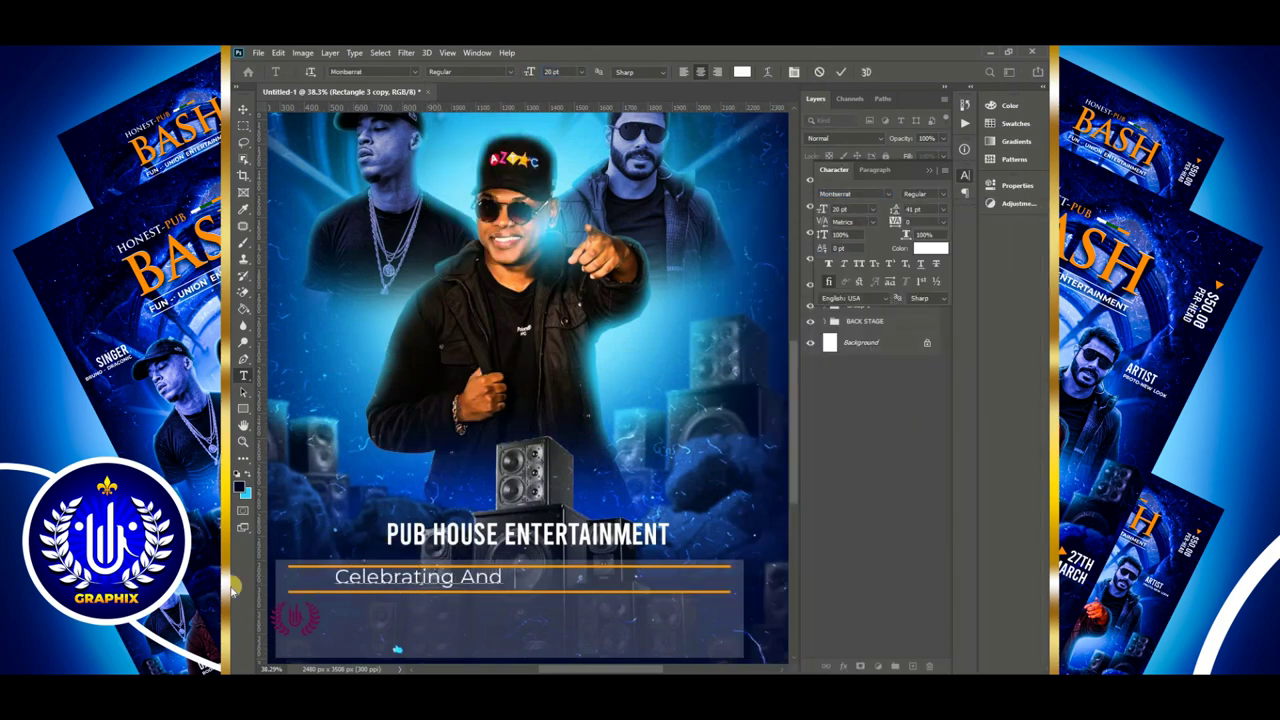
{"action": "type", "text": "Easing Our Week Of"}
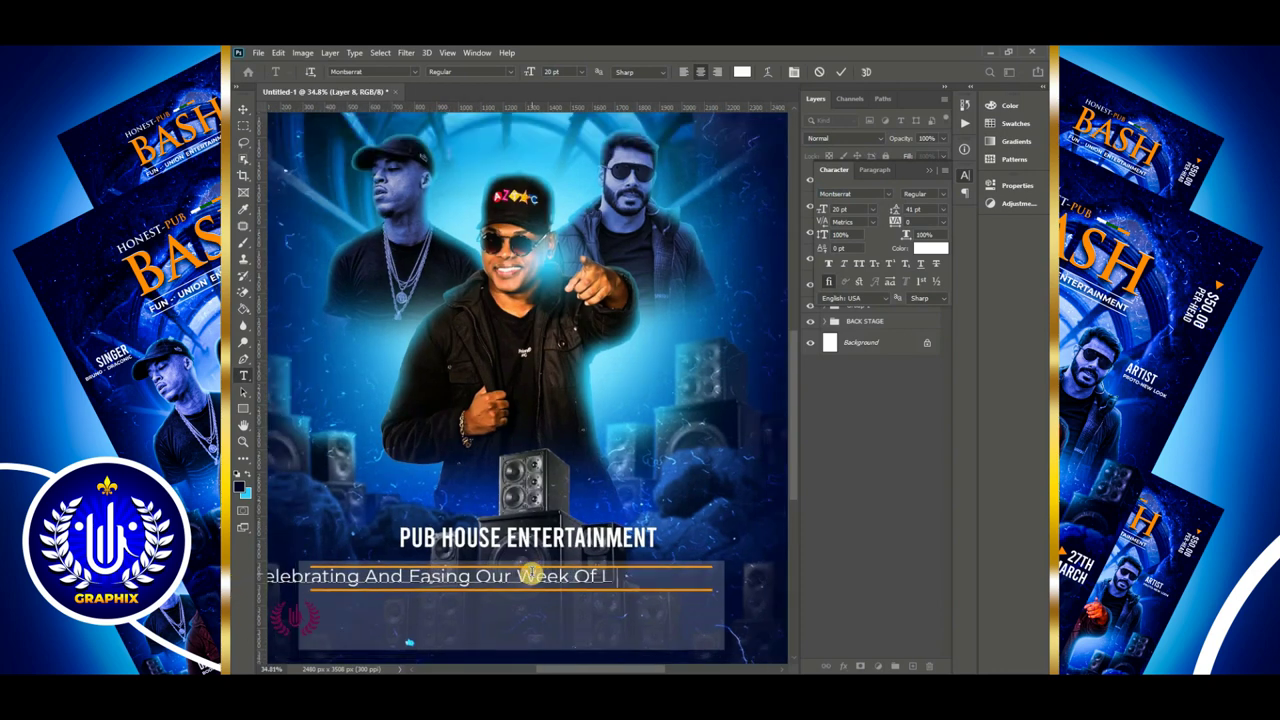
{"action": "type", "text": "Labor with"}
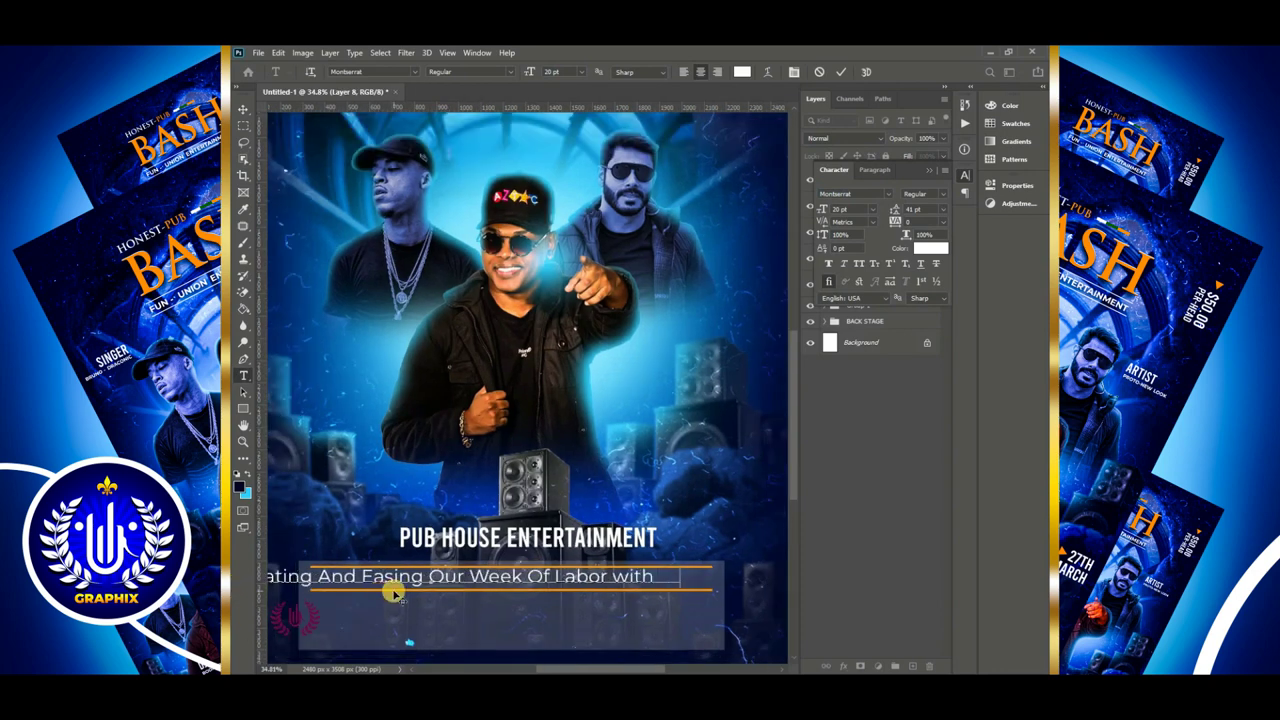
{"action": "type", "text": " PUB Family"}
Reduce the Celebrating line to 14 pt and fit it centrally between the two orange lines
{"action": "key", "text": "ctrl+a"}
{"action": "left_click", "coordinate": [527, 70]}
{"action": "type", "text": "15"}
{"action": "left_click_drag", "start_coordinate": [466, 594], "coordinate": [553, 594]}
{"action": "left_click", "coordinate": [527, 71]}
{"action": "type", "text": "12"}
{"action": "left_click", "coordinate": [527, 69]}
{"action": "type", "text": "1"}
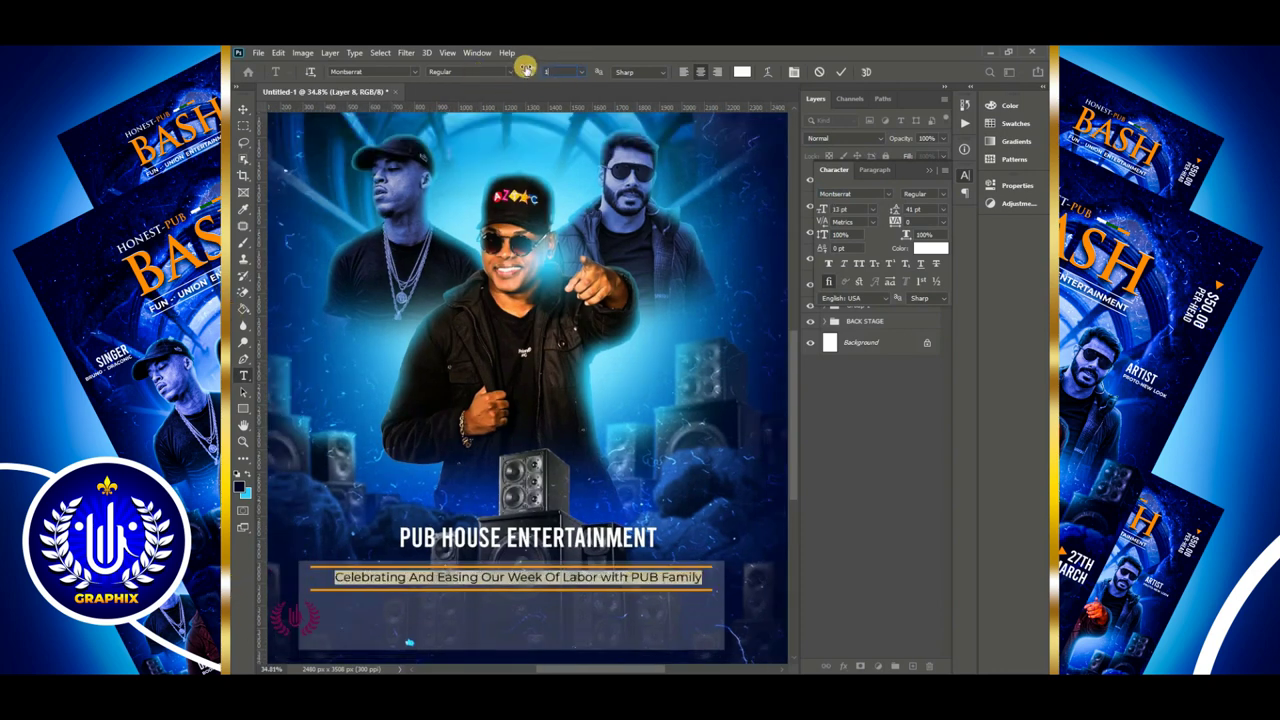
{"action": "type", "text": "4"}
{"action": "left_click", "coordinate": [841, 72]}
{"action": "key", "text": "v"}
{"action": "left_click_drag", "start_coordinate": [454, 575], "coordinate": [447, 575]}
{"action": "key", "text": "Up"}
{"action": "scroll", "coordinate": [611, 568], "scroll_direction": "down", "scroll_amount": 2}
{"action": "left_click", "coordinate": [930, 171]}
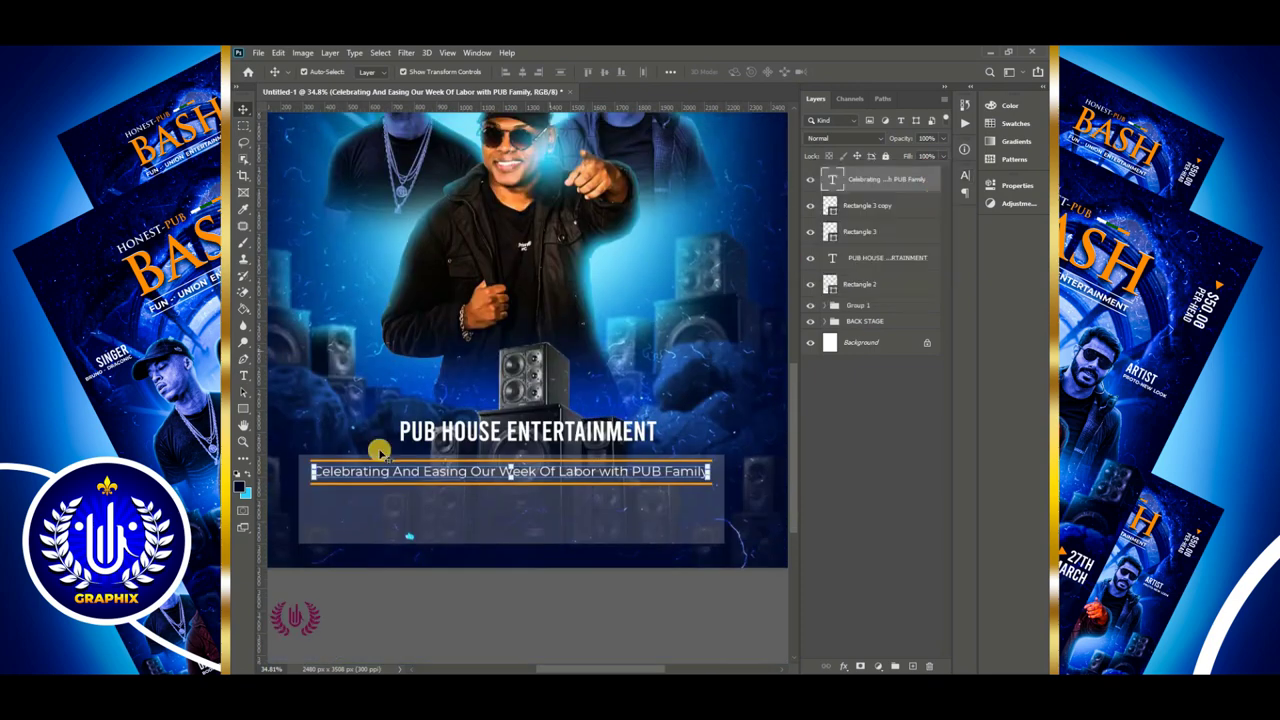
Add the word LOCATION in orange 14 pt Trajan Pro below the lower orange line, at the box's left edge
{"action": "key", "text": "t"}
{"action": "left_click", "coordinate": [328, 507]}
{"action": "left_click", "coordinate": [965, 175]}
{"action": "left_click", "coordinate": [888, 194]}
{"action": "left_click", "coordinate": [930, 248]}
{"action": "left_click", "coordinate": [386, 484]}
{"action": "key", "text": "Return"}
{"action": "type", "text": "LOC"}
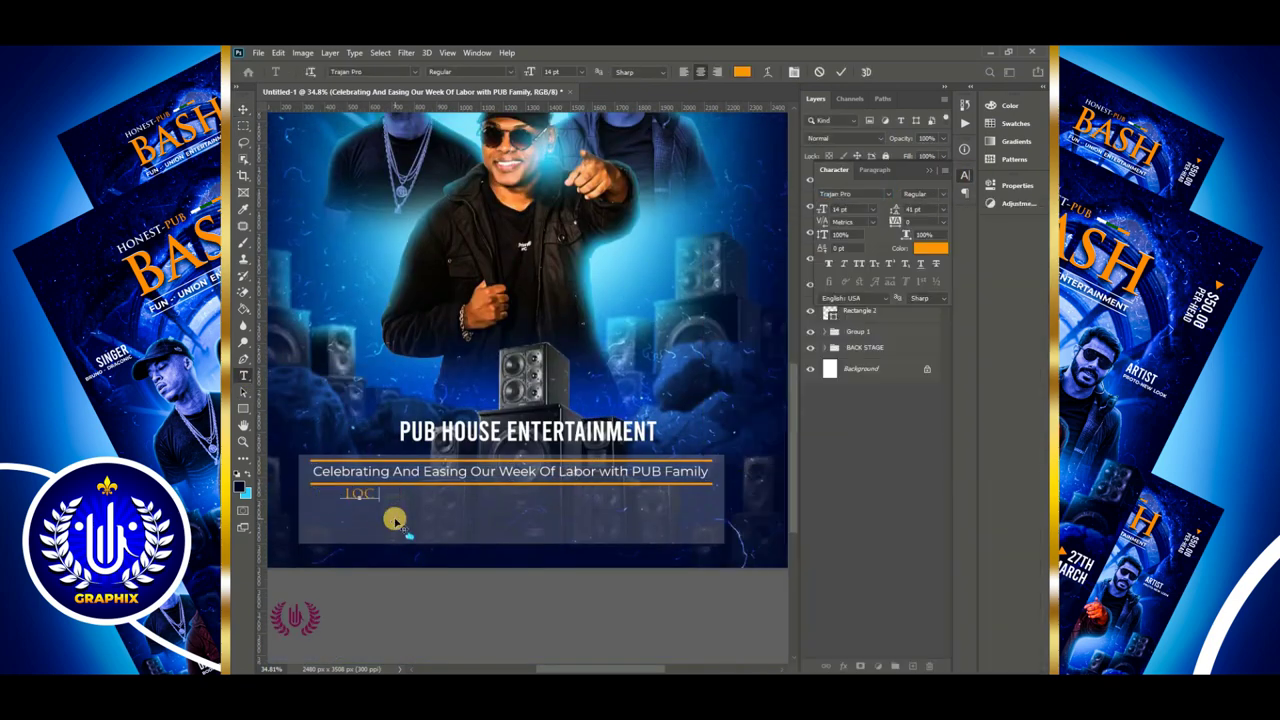
{"action": "type", "text": "ATION"}
{"action": "key", "text": "ctrl+Return"}
{"action": "key", "text": "v"}
{"action": "left_click_drag", "start_coordinate": [400, 487], "coordinate": [384, 486]}
Add "NEAR REXFORD'S BIGHEAD FILLING STATION" in white Montserrat Light at 14 pt, directly after LOCATION
{"action": "key", "text": "t"}
{"action": "left_click", "coordinate": [440, 504]}
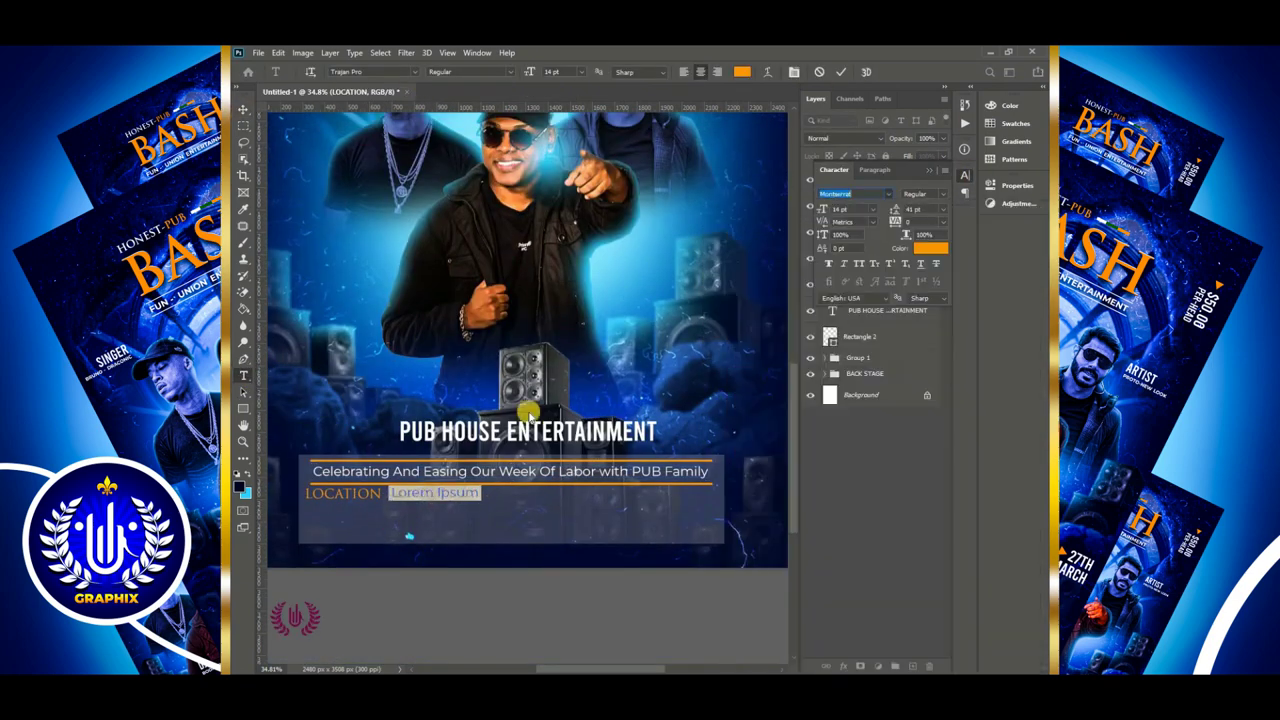
{"action": "left_click", "coordinate": [930, 248]}
{"action": "left_click", "coordinate": [441, 472]}
{"action": "key", "text": "Return"}
{"action": "left_click", "coordinate": [942, 194]}
{"action": "left_click", "coordinate": [920, 247]}
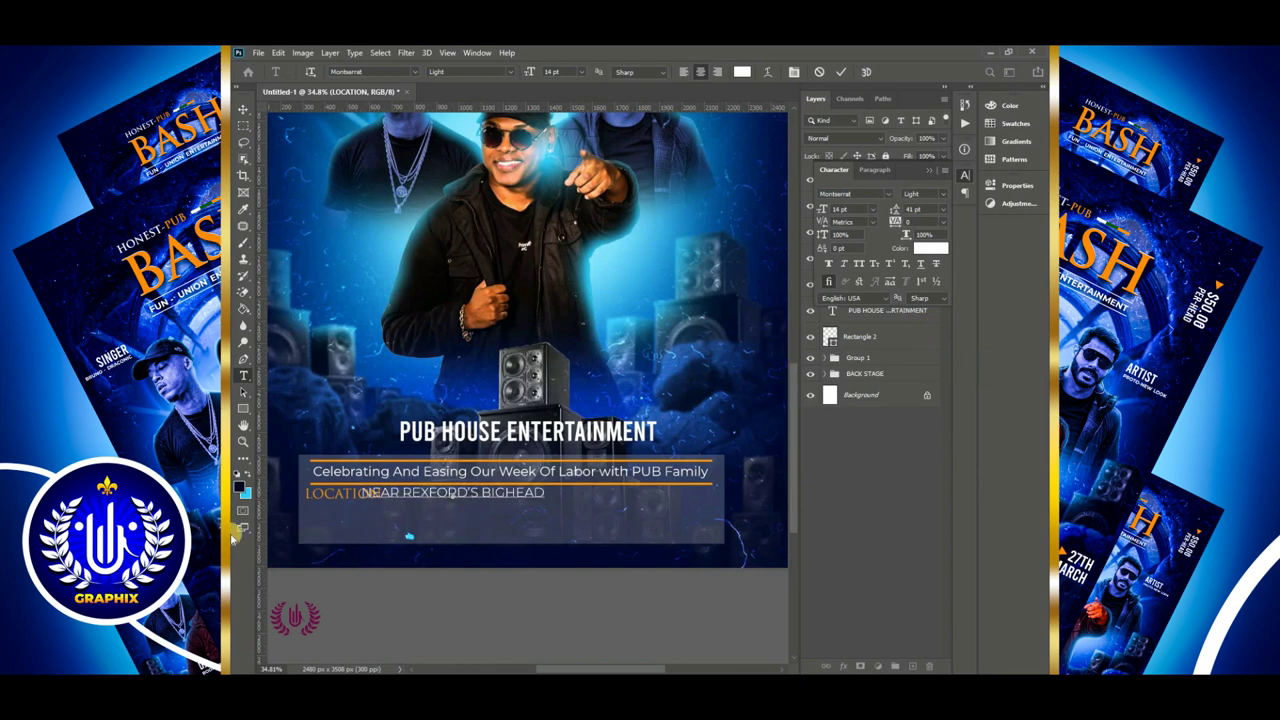
{"action": "type", "text": "FILLING STATION"}
{"action": "left_click_drag", "start_coordinate": [480, 506], "coordinate": [563, 508]}
{"action": "left_click", "coordinate": [841, 72]}
Select LOCATION and the venue text together and scale them to span the width of the orange lines
{"action": "key", "text": "v"}
{"action": "left_click", "coordinate": [370, 494], "text": "shift"}
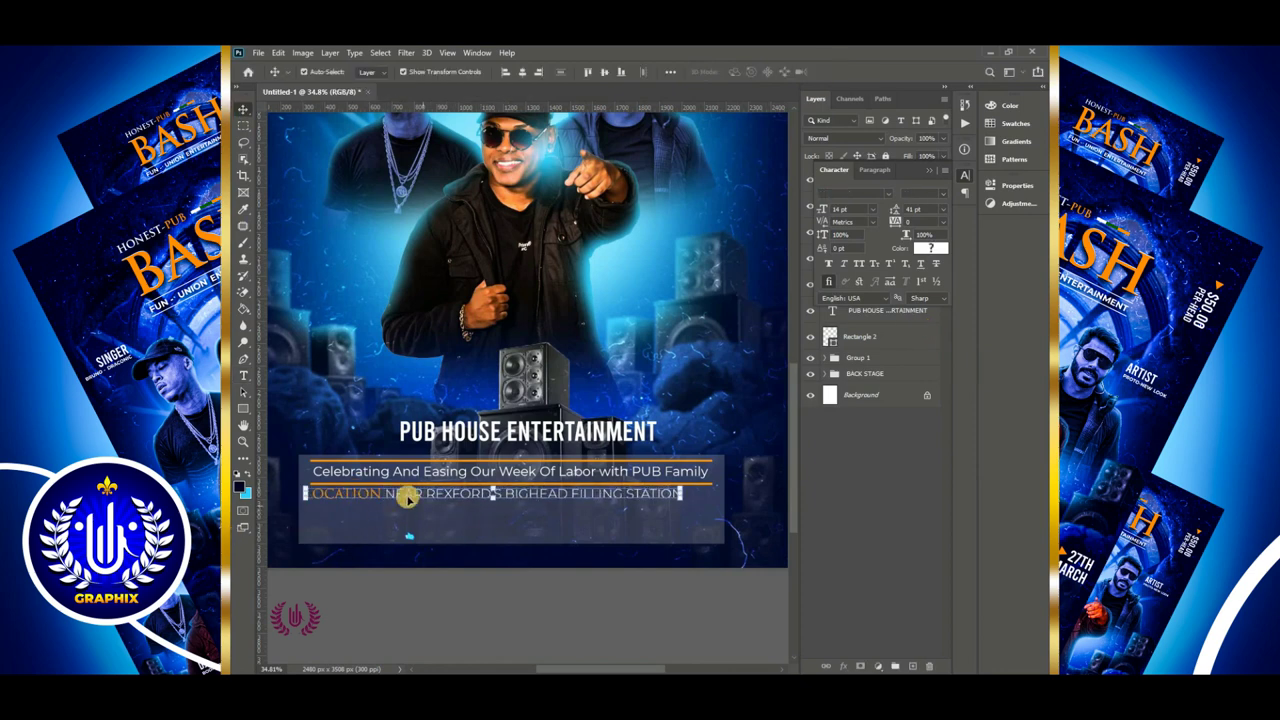
{"action": "left_click", "coordinate": [378, 503]}
{"action": "double_click", "coordinate": [377, 497]}
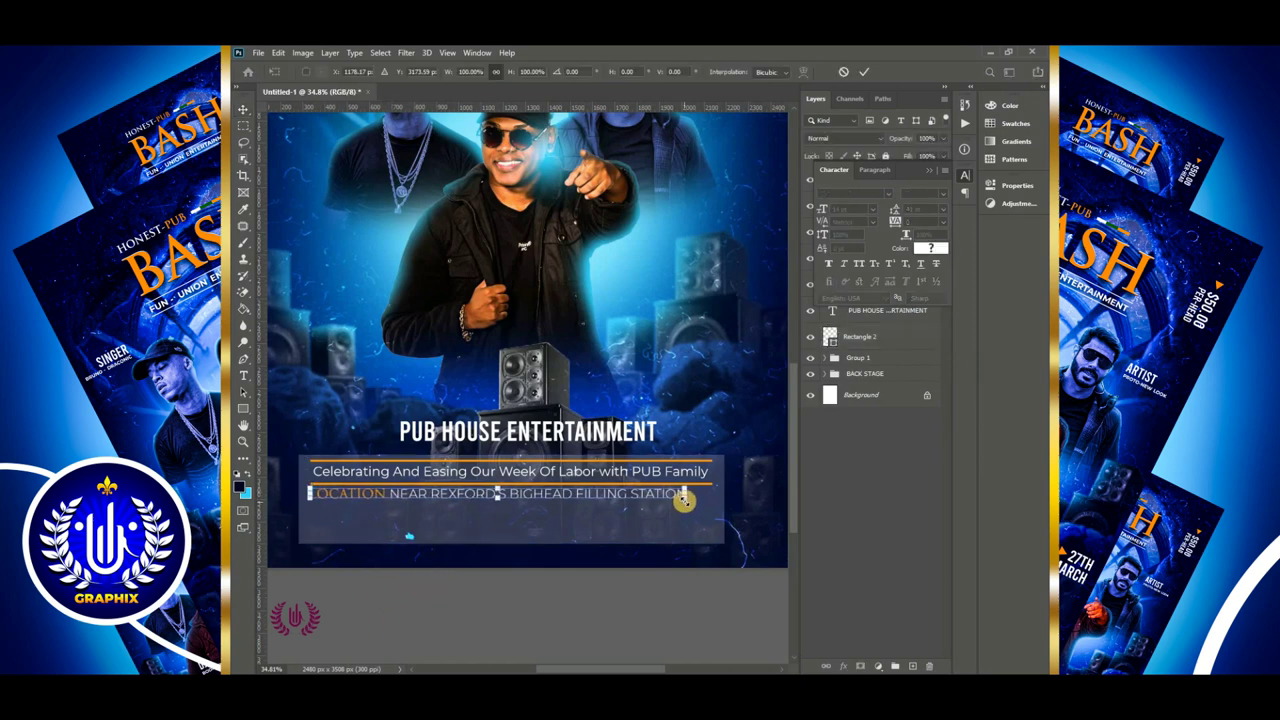
Draw a rectangle of about 1446 x 116 px below the location line and fill it with white
{"action": "key", "text": "u"}
{"action": "mouse_move", "coordinate": [309, 503]}
{"action": "left_mouse_down"}
{"action": "mouse_move", "coordinate": [417, 525]}
{"action": "mouse_move", "coordinate": [631, 529]}
{"action": "left_mouse_up"}
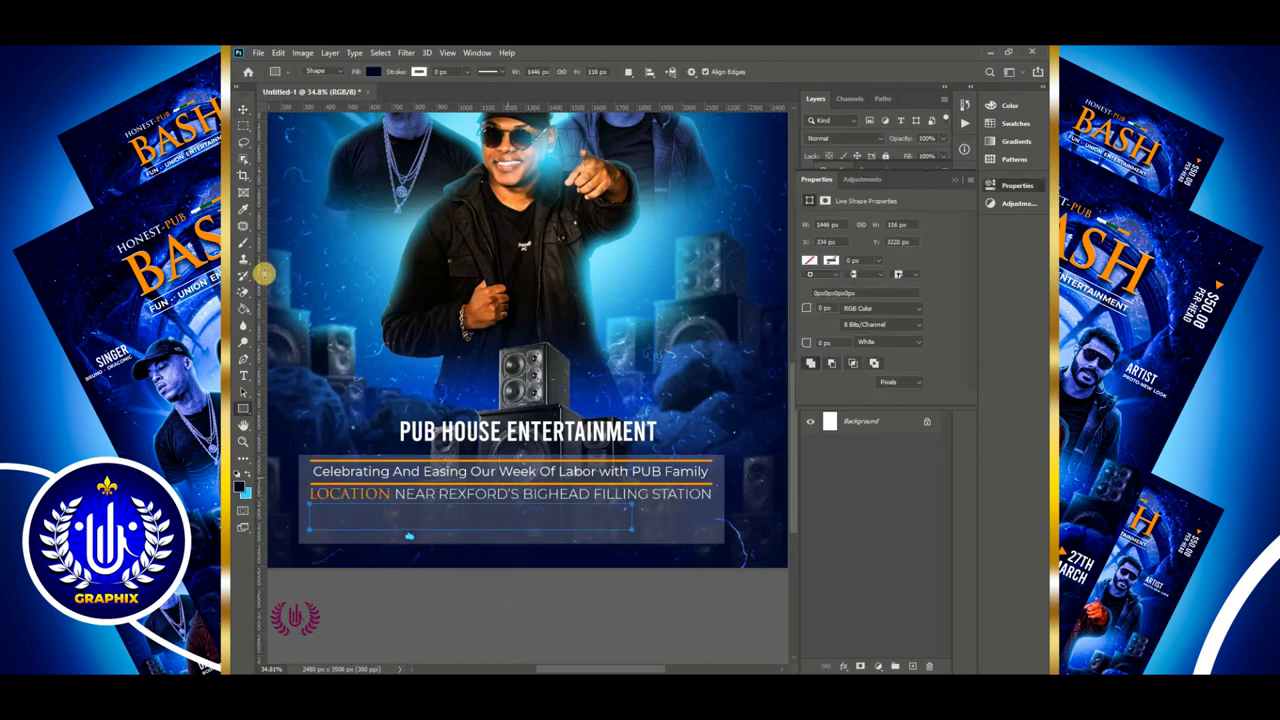
{"action": "left_click", "coordinate": [243, 109]}
{"action": "left_click", "coordinate": [929, 170]}
{"action": "double_click", "coordinate": [831, 180]}
{"action": "left_click_drag", "start_coordinate": [732, 274], "coordinate": [708, 246]}
{"action": "left_click", "coordinate": [1000, 242]}
Add "IT IS GOING TO BE FUN AND ENTERTAINING" in dark navy Montserrat and centre it in the white bar
{"action": "key", "text": "t"}
{"action": "left_click", "coordinate": [433, 360]}
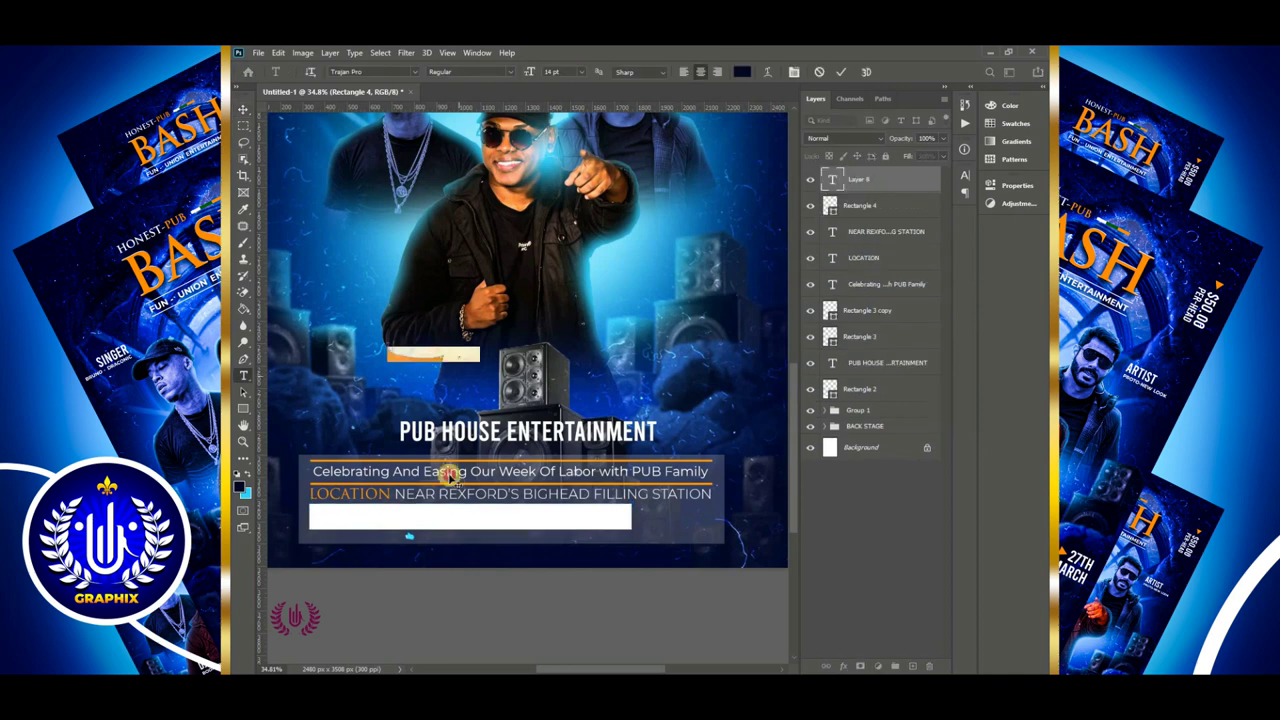
{"action": "left_click_drag", "start_coordinate": [470, 390], "coordinate": [400, 548]}
{"action": "type", "text": "It "}
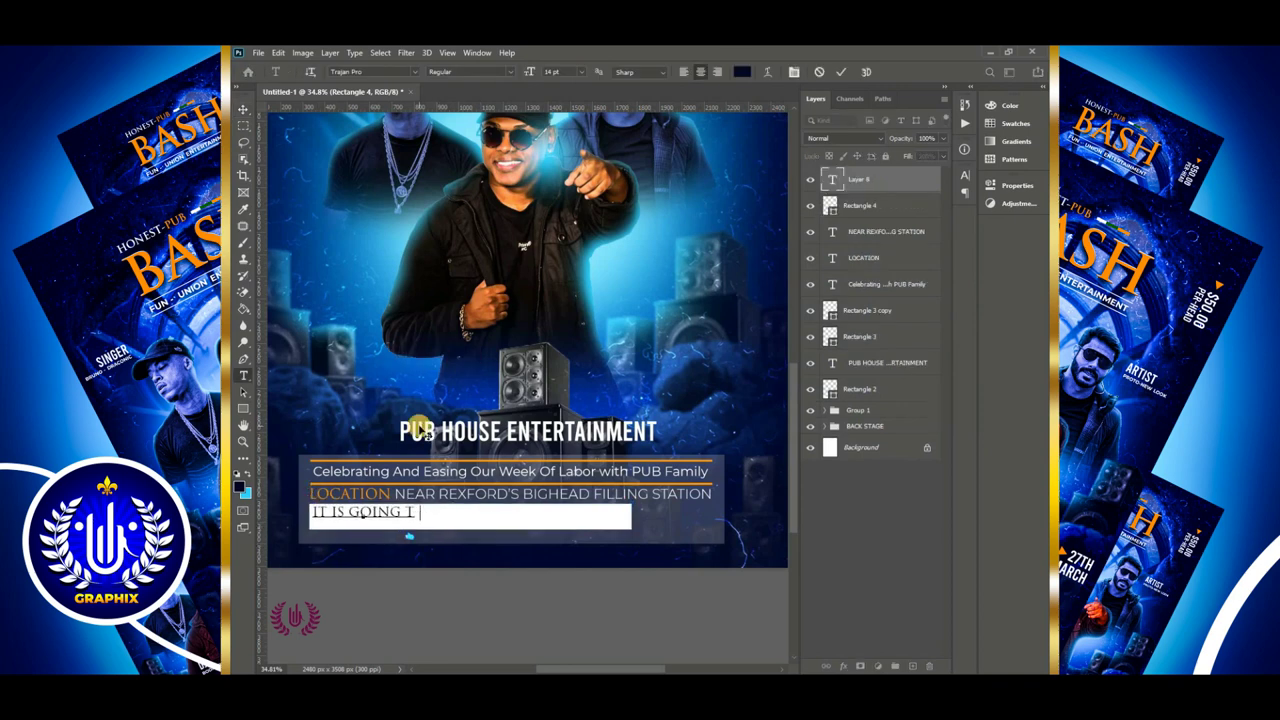
{"action": "type", "text": "INING"}
{"action": "left_click_drag", "start_coordinate": [361, 550], "coordinate": [477, 555]}
{"action": "key", "text": "ctrl+a"}
{"action": "left_click", "coordinate": [965, 175]}
{"action": "left_click", "coordinate": [888, 194]}
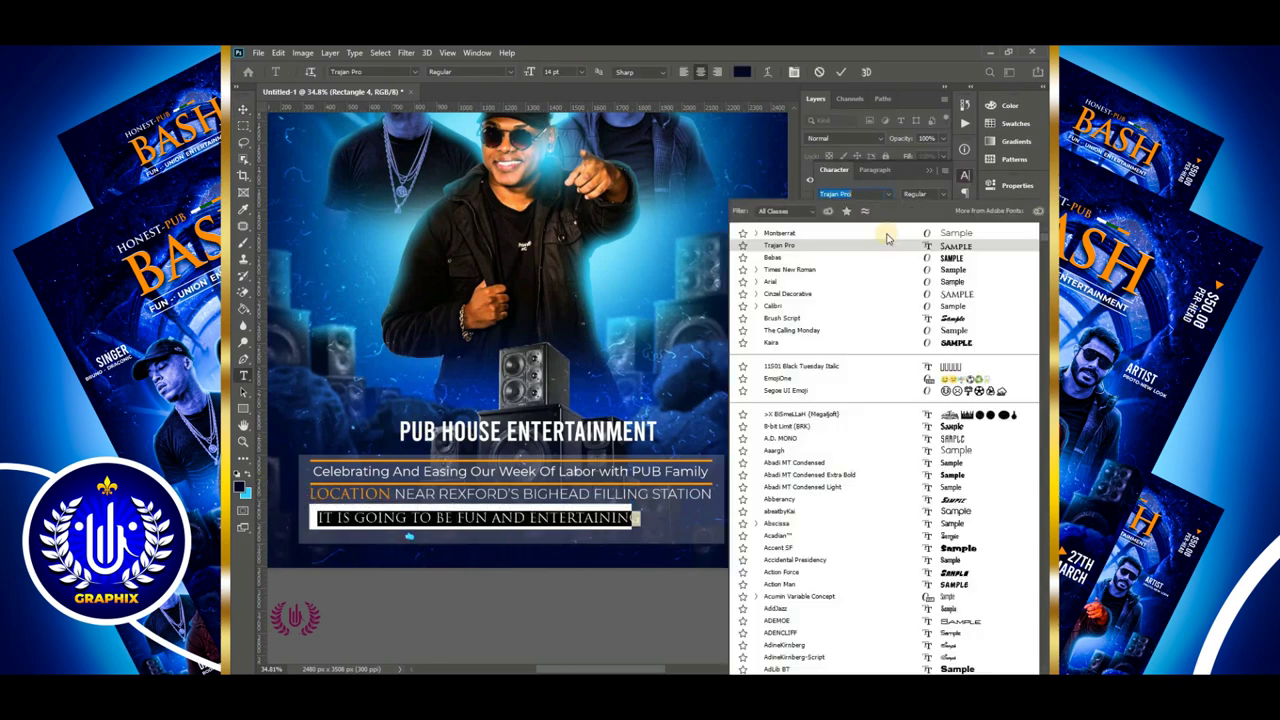
{"action": "left_click", "coordinate": [886, 233]}
{"action": "left_click_drag", "start_coordinate": [334, 511], "coordinate": [319, 510]}
{"action": "left_click", "coordinate": [865, 72]}
Add a time text beside the white bar, coloured with the orange sampled from the divider line
{"action": "key", "text": "t"}
{"action": "left_click", "coordinate": [651, 520]}
{"action": "left_click", "coordinate": [930, 248]}
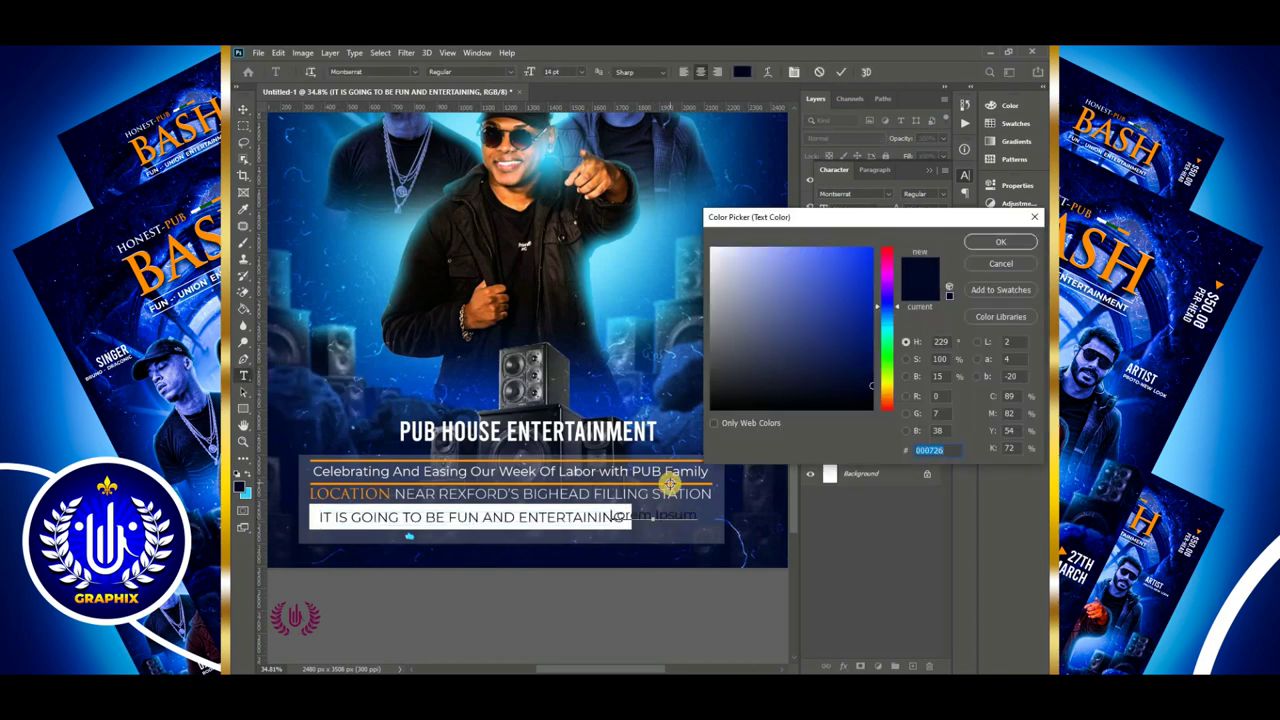
{"action": "left_click", "coordinate": [671, 484]}
{"action": "left_click", "coordinate": [1000, 242]}
{"action": "left_click_drag", "start_coordinate": [656, 529], "coordinate": [645, 503]}
Finish the time as 8:00 PM in a bold condensed font, with 8:00 in white and PM in orange
{"action": "left_click", "coordinate": [888, 194]}
{"action": "left_click", "coordinate": [740, 72]}
{"action": "left_click", "coordinate": [692, 226]}
{"action": "left_click", "coordinate": [1000, 242]}
{"action": "left_click", "coordinate": [841, 72]}
{"action": "key", "text": "v"}
{"action": "key", "text": "Return"}
{"action": "key", "text": "ctrl+0"}
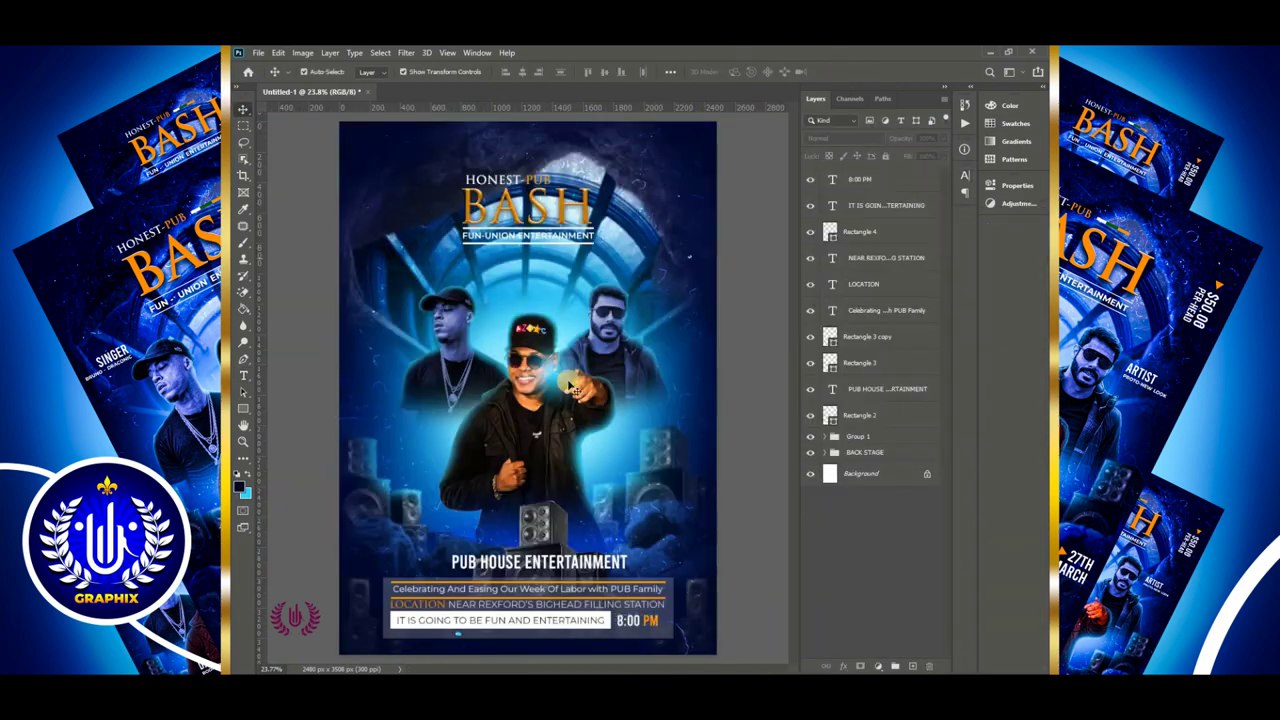
Select the location line, the white bar with its text and the time, and nudge them slightly down
{"action": "left_click", "coordinate": [420, 604]}
{"action": "left_click", "coordinate": [603, 612], "text": "shift"}
{"action": "left_click", "coordinate": [575, 620], "text": "shift"}
{"action": "left_click", "coordinate": [637, 620], "text": "shift"}
{"action": "key", "text": "Down"}
{"action": "key", "text": "Down"}
{"action": "key", "text": "Down"}
{"action": "key", "text": "Down"}
Group all layers of the information box, from the time text down to the translucent rectangle
{"action": "left_click", "coordinate": [874, 180]}
{"action": "left_click", "coordinate": [874, 414], "text": "shift"}
{"action": "key", "text": "ctrl+g"}
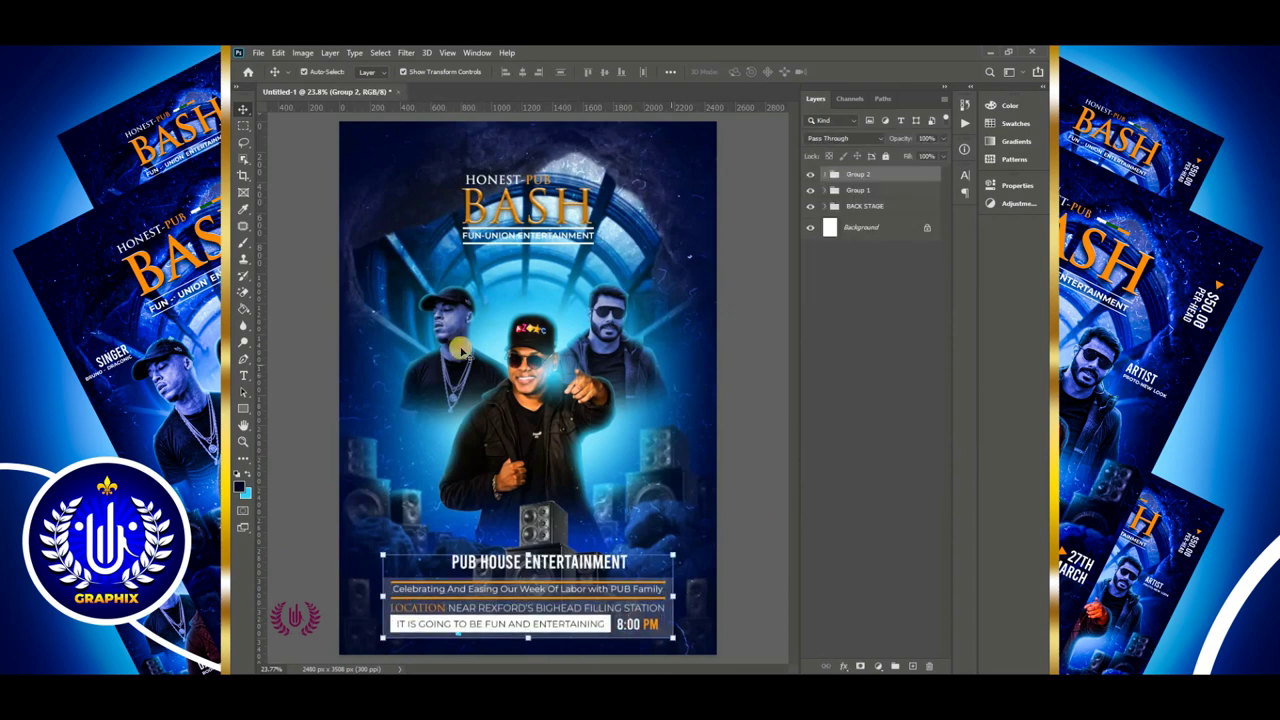
Add the white Bebas text $50.00 PER-HEAD to the right, below the BASH title
{"action": "key", "text": "t"}
{"action": "left_click", "coordinate": [638, 262]}
{"action": "type", "text": "$50"}
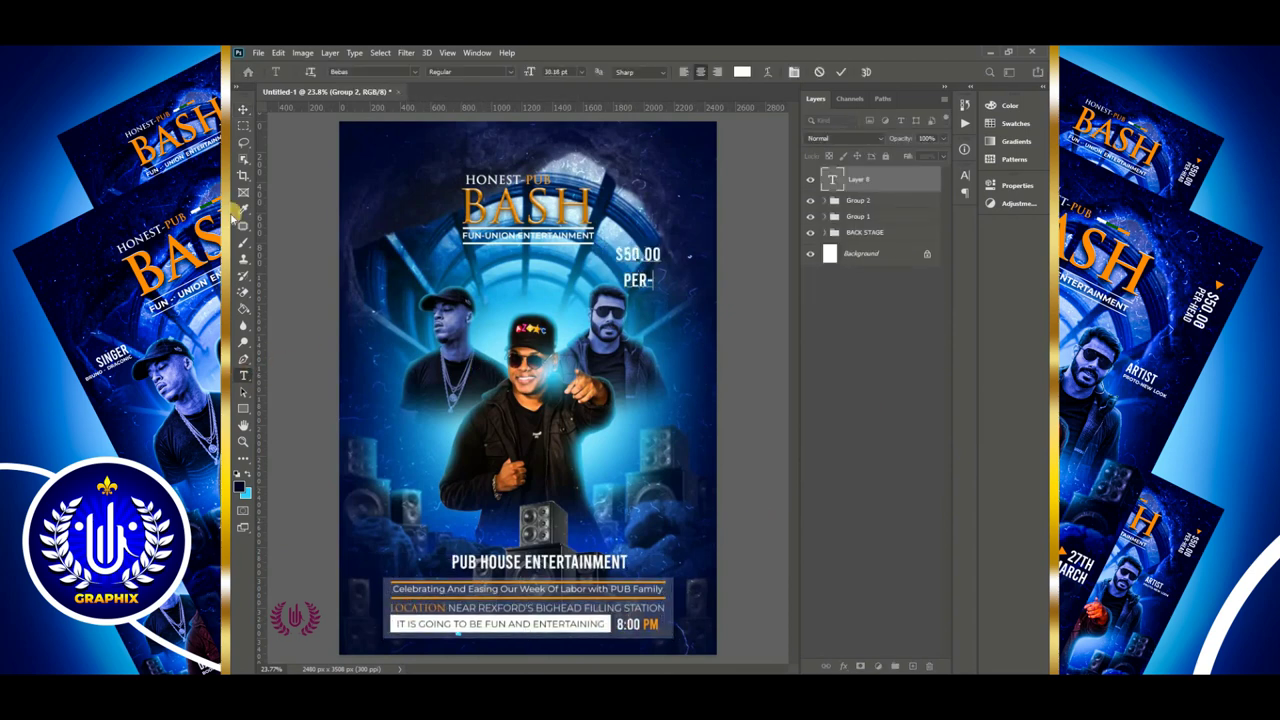
{"action": "type", "text": ".00 PER-HEAD"}
{"action": "left_click", "coordinate": [841, 72]}
Make PER-HEAD a separate text beneath $50.00 and scale it to match the price's width
{"action": "left_click", "coordinate": [244, 109]}
{"action": "left_click_drag", "start_coordinate": [669, 281], "coordinate": [660, 307]}
{"action": "key", "text": "BackSpace"}
{"action": "type", "text": "PER-HEAD"}
{"action": "left_click", "coordinate": [841, 73]}
{"action": "scroll", "coordinate": [648, 248], "scroll_direction": "up", "scroll_amount": 3}
{"action": "key", "text": "ctrl+t"}
{"action": "left_click", "coordinate": [862, 72]}
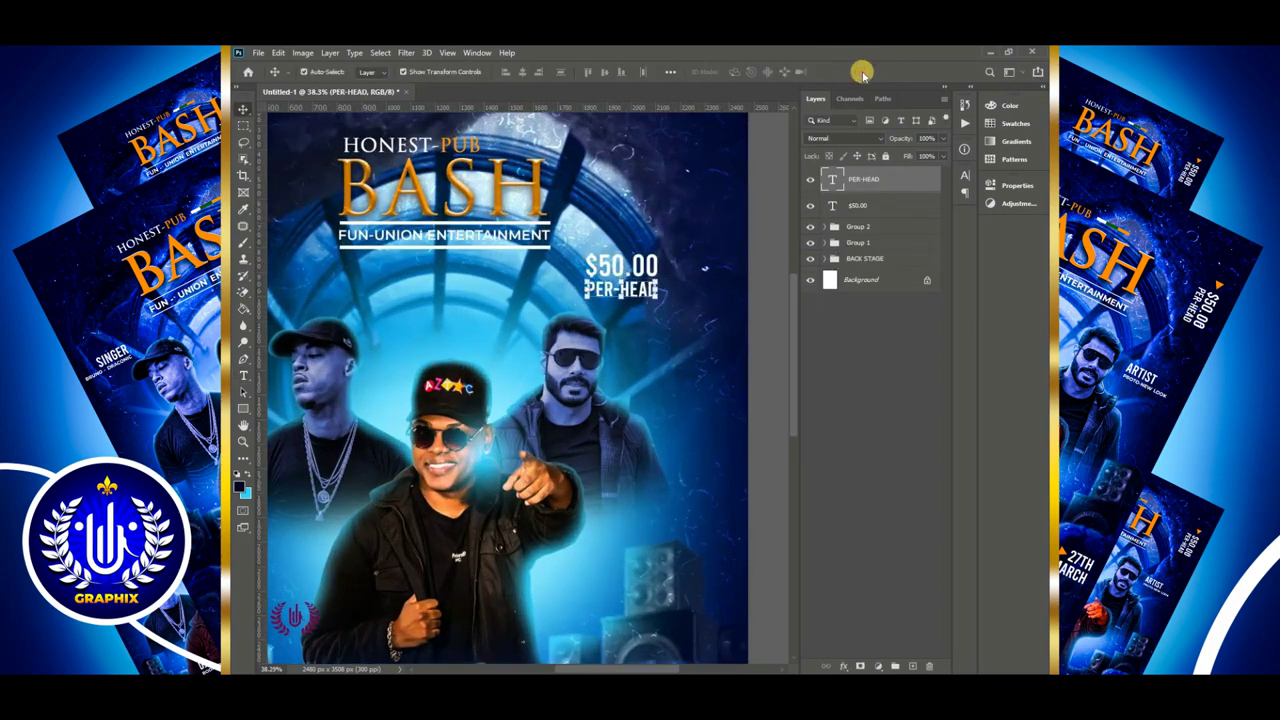
Rotate $50.00 and PER-HEAD together by 90°, shrink them and place them near the flyer's upper right edge
{"action": "left_click", "coordinate": [867, 204], "text": "shift"}
{"action": "key", "text": "ctrl+0"}
{"action": "key", "text": "ctrl+t"}
{"action": "left_click_drag", "start_coordinate": [671, 245], "coordinate": [670, 328]}
{"action": "left_click_drag", "start_coordinate": [641, 262], "coordinate": [687, 214]}
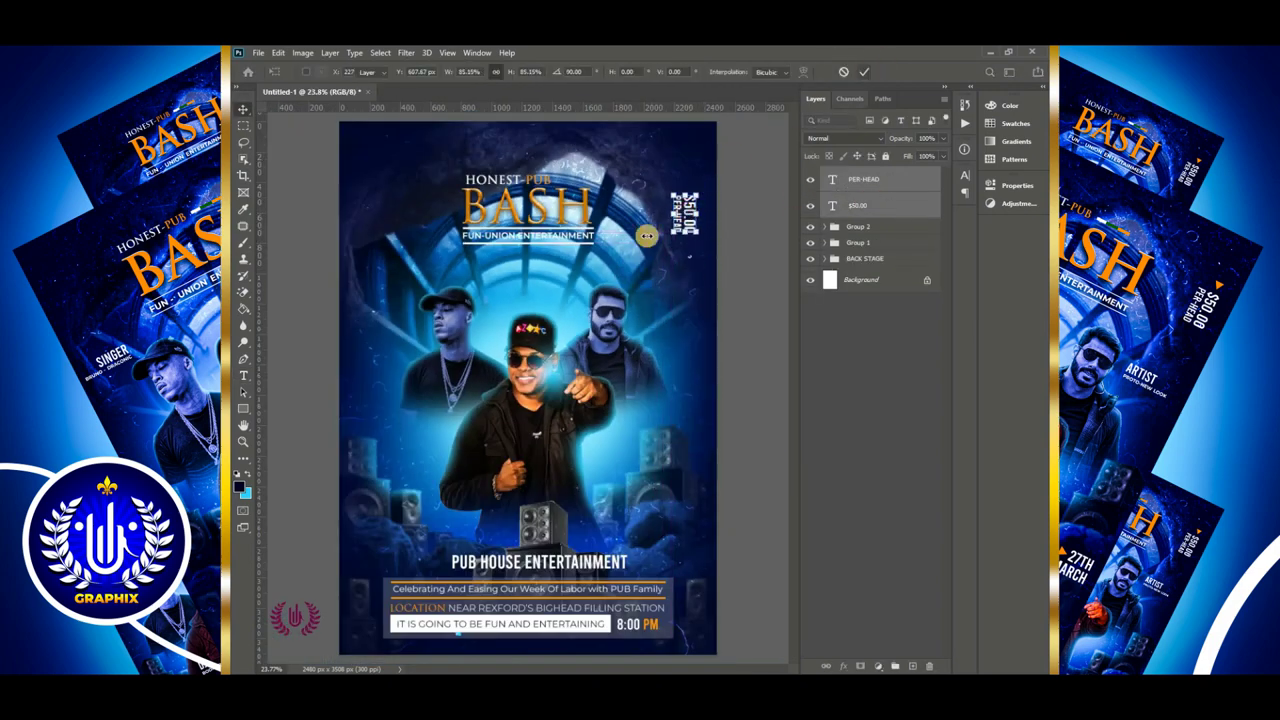
{"action": "left_click", "coordinate": [864, 72]}
Draw a small three-sided polygon near the rotated price
{"action": "right_click", "coordinate": [243, 409]}
{"action": "left_click", "coordinate": [300, 446]}
{"action": "key", "text": "ctrl+z"}
{"action": "left_click_drag", "start_coordinate": [659, 261], "coordinate": [677, 277]}
{"action": "double_click", "coordinate": [733, 72]}
{"action": "type", "text": "3"}
Fill the triangle with the orange sampled from the divider line and place it above the rotated price
{"action": "double_click", "coordinate": [830, 180]}
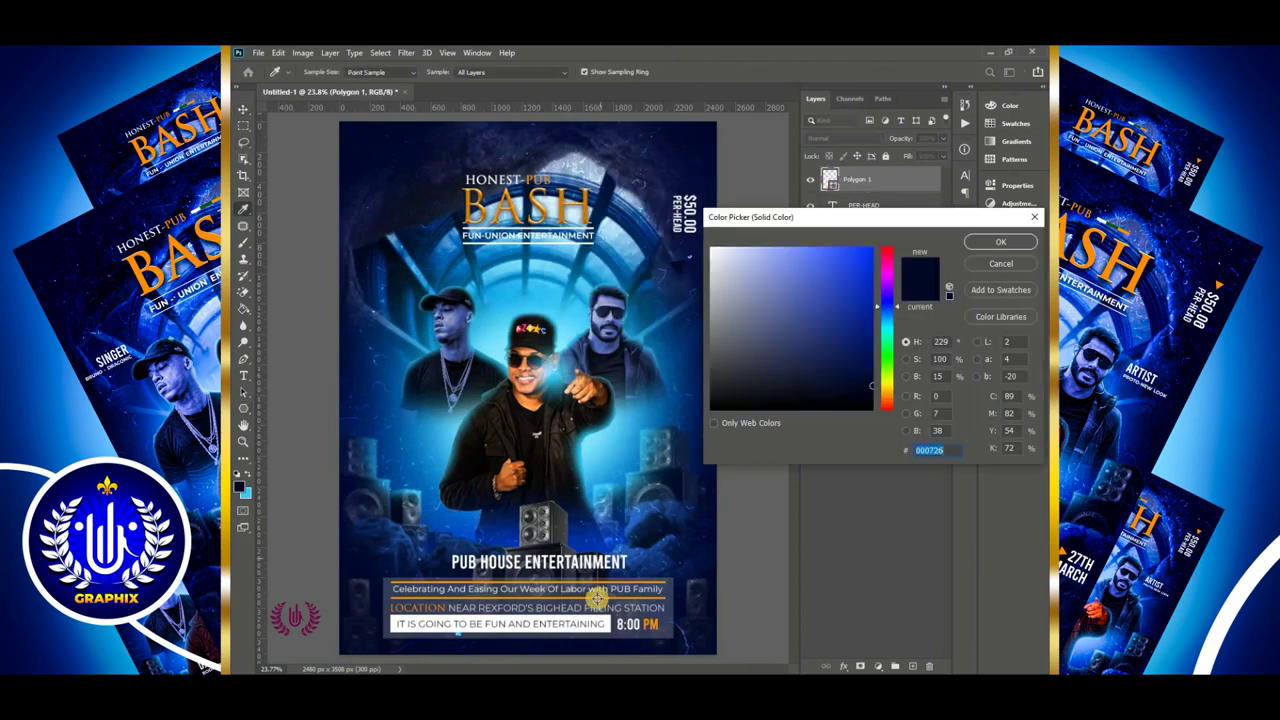
{"action": "left_click", "coordinate": [597, 597]}
{"action": "left_click", "coordinate": [1002, 243]}
{"action": "scroll", "coordinate": [724, 250], "scroll_direction": "up", "scroll_amount": 4}
{"action": "left_click_drag", "start_coordinate": [652, 420], "coordinate": [650, 297]}
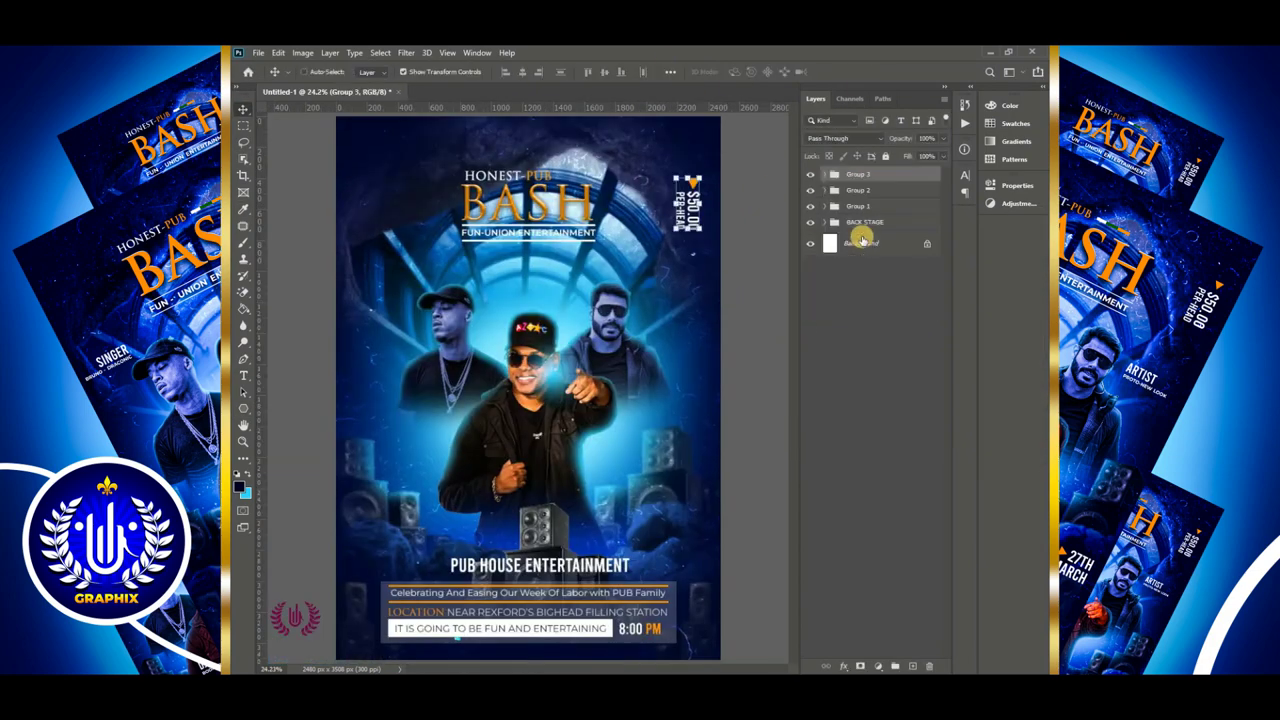
Add the date 27TH MARCH in white on two lines, right-aligned and tightly spaced, near the flyer's lower right edge
{"action": "key", "text": "t"}
{"action": "left_click", "coordinate": [656, 512]}
{"action": "type", "text": "27"}
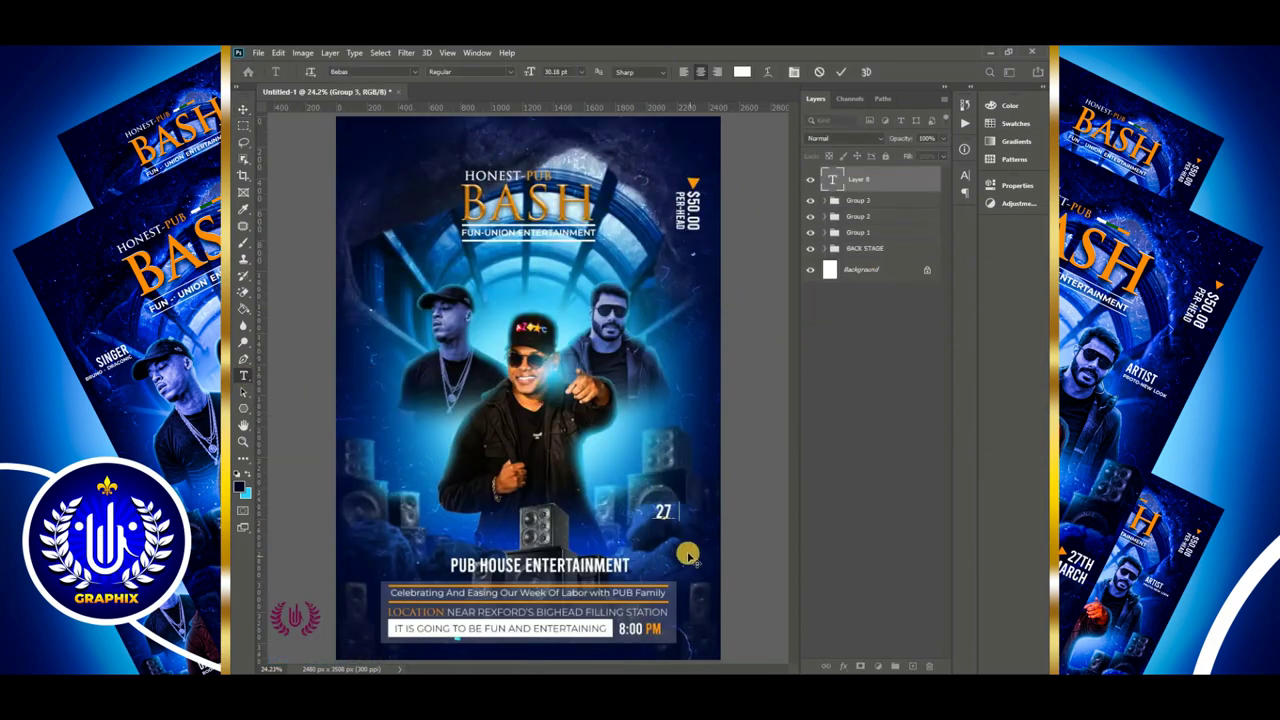
{"action": "key", "text": "ctrl+a"}
{"action": "left_click", "coordinate": [965, 175]}
{"action": "left_click", "coordinate": [717, 72]}
{"action": "left_click_drag", "start_coordinate": [889, 211], "coordinate": [874, 211]}
{"action": "left_click", "coordinate": [243, 109]}
{"action": "mouse_move", "coordinate": [645, 521]}
{"action": "left_mouse_down"}
{"action": "mouse_move", "coordinate": [686, 527]}
{"action": "mouse_move", "coordinate": [669, 519]}
{"action": "left_mouse_up"}
Add a small triangle in the orange sampled from the price's triangle and place it just left of 27TH
{"action": "key", "text": "u"}
{"action": "left_click", "coordinate": [243, 109]}
{"action": "left_click", "coordinate": [965, 175]}
{"action": "double_click", "coordinate": [830, 179]}
{"action": "left_click", "coordinate": [693, 184]}
{"action": "left_click", "coordinate": [1005, 232]}
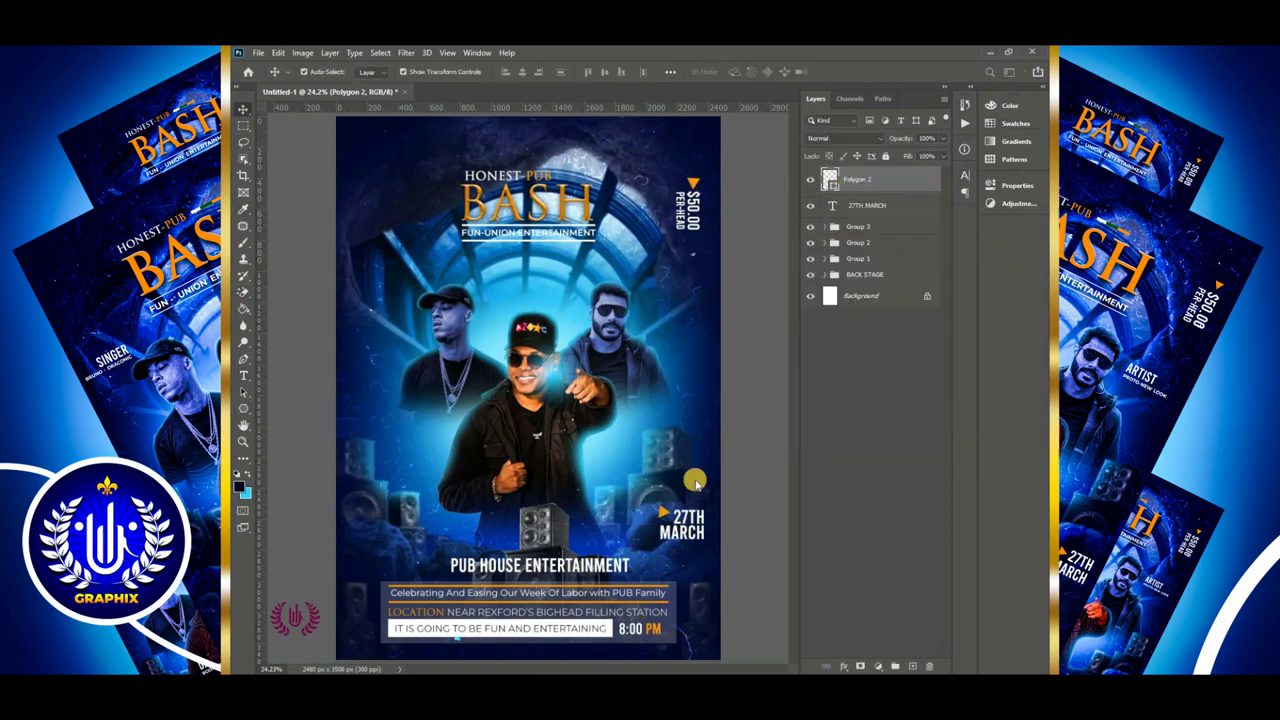
{"action": "scroll", "coordinate": [713, 544], "scroll_direction": "up", "scroll_amount": 6}
{"action": "left_click_drag", "start_coordinate": [628, 490], "coordinate": [629, 491]}
{"action": "key", "text": "ctrl+0"}
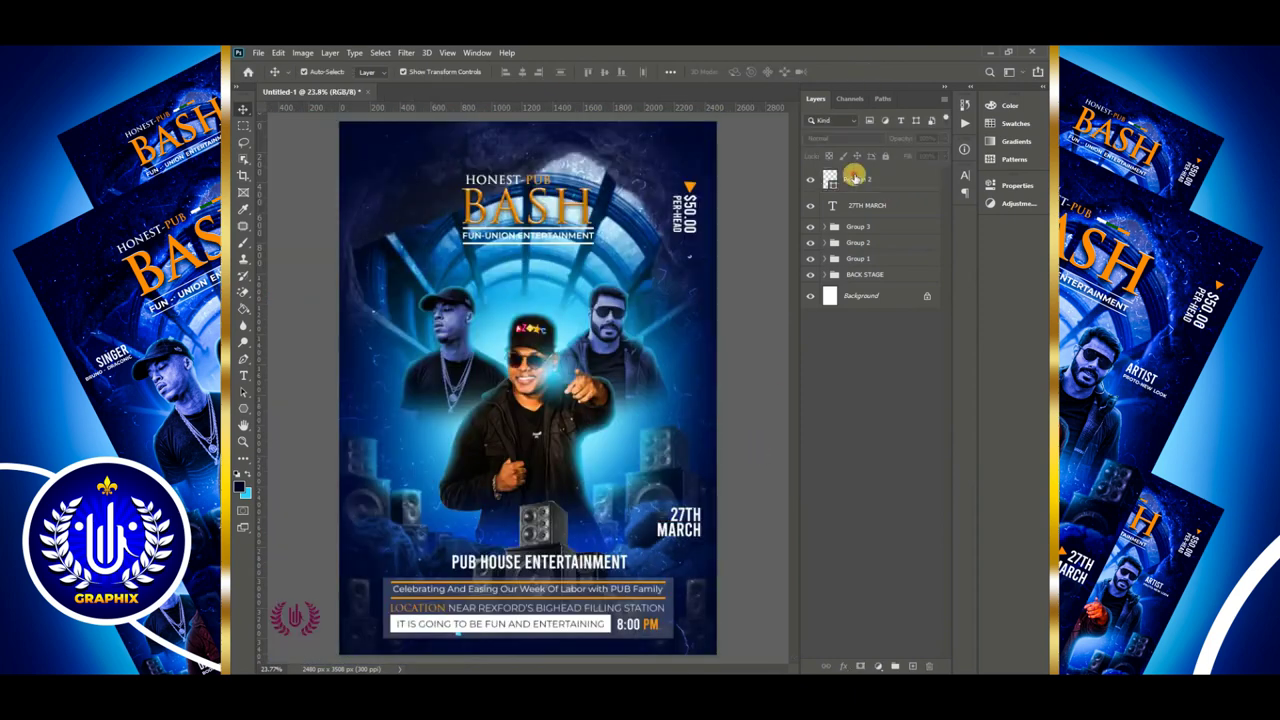
Add a white DJ label in the Bebas font over the central performer's jacket
{"action": "left_click", "coordinate": [243, 370]}
{"action": "left_click", "coordinate": [309, 376]}
{"action": "left_click", "coordinate": [499, 460]}
{"action": "type", "text": "DJ"}
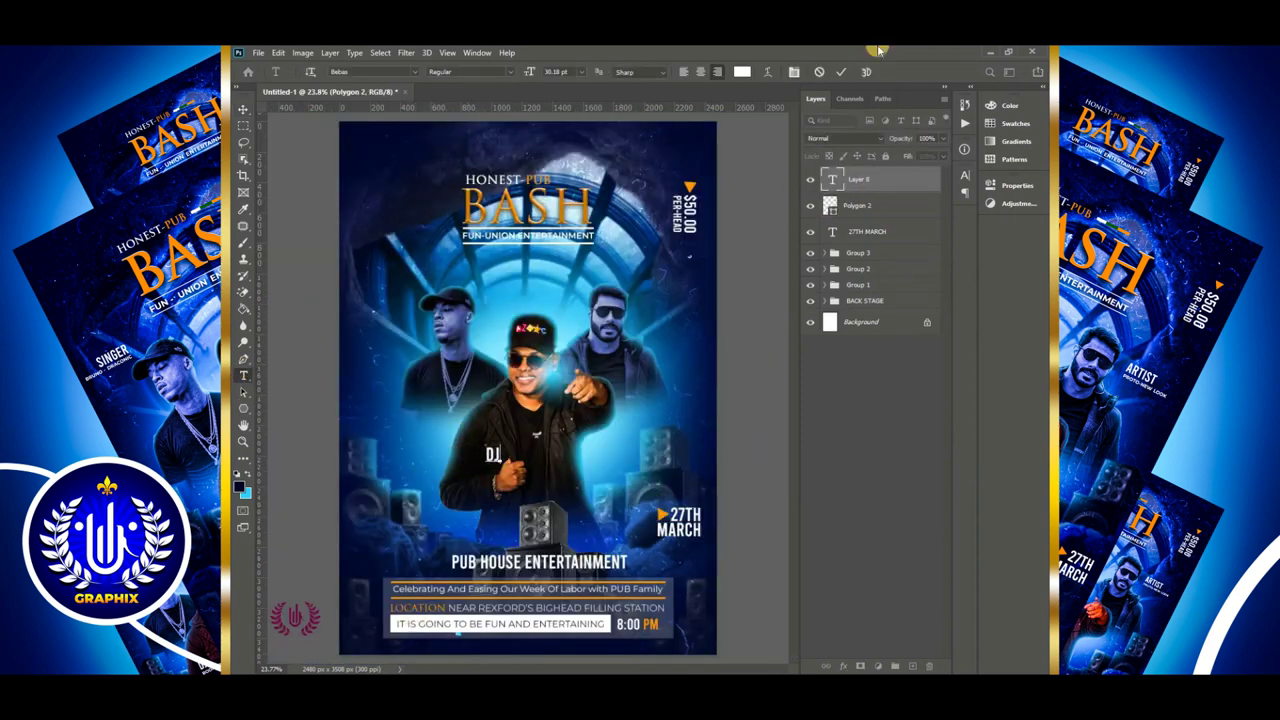
{"action": "left_click", "coordinate": [837, 73]}
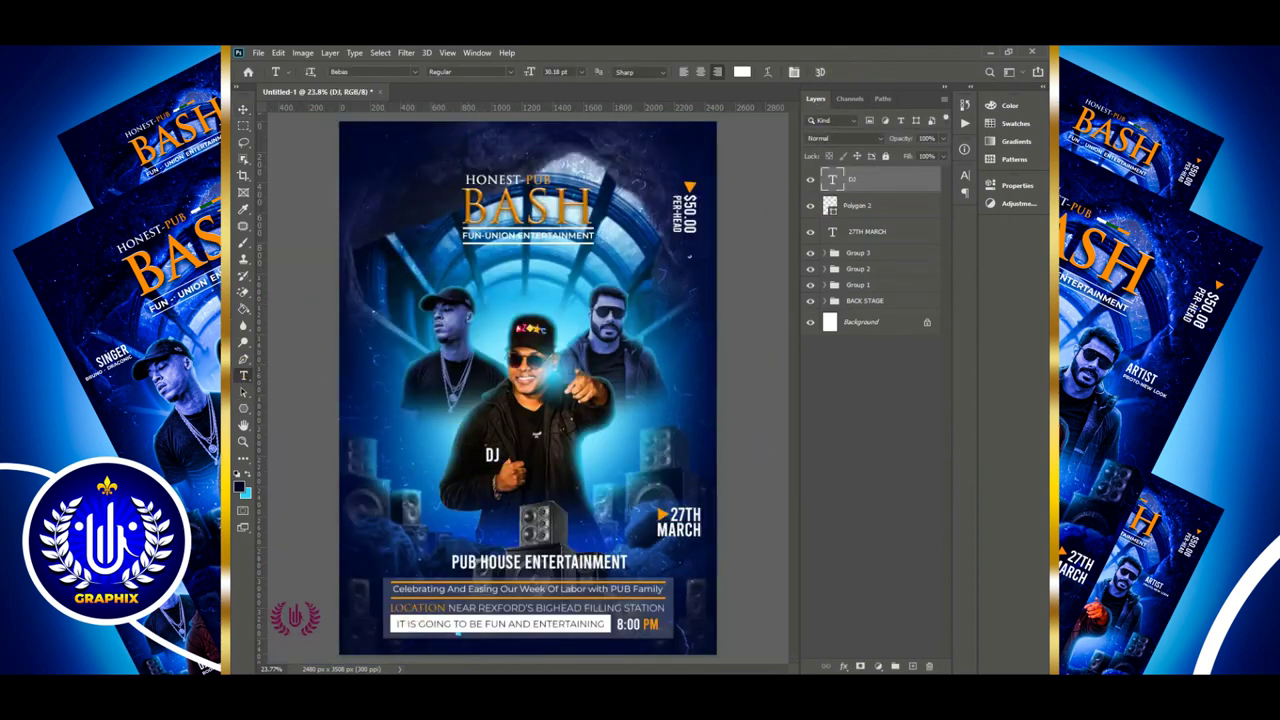
Add the DJ's stage name in white Montserrat Light, scaled down and placed directly beneath the DJ label
{"action": "left_click", "coordinate": [243, 375]}
{"action": "left_click", "coordinate": [492, 481]}
{"action": "left_click", "coordinate": [965, 175]}
{"action": "left_click", "coordinate": [852, 194]}
{"action": "type", "text": "BODAMBO"}
{"action": "left_click", "coordinate": [243, 109]}
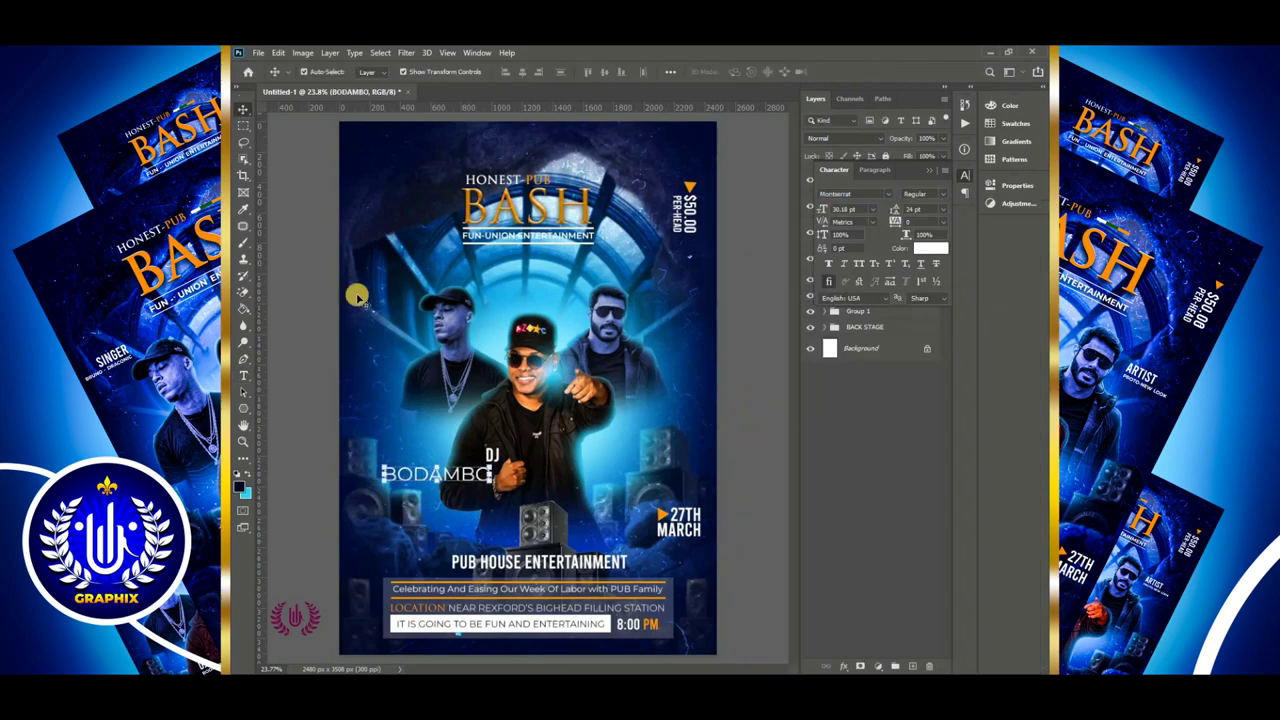
{"action": "left_click_drag", "start_coordinate": [438, 474], "coordinate": [484, 438]}
{"action": "left_click", "coordinate": [875, 72]}
{"action": "left_click", "coordinate": [943, 194]}
{"action": "left_click", "coordinate": [925, 286]}
Duplicate the DJ label and stage name together and place the copies beside the bearded performer's shoulder
{"action": "left_click", "coordinate": [493, 458]}
{"action": "scroll", "coordinate": [493, 459], "scroll_direction": "up", "scroll_amount": 10}
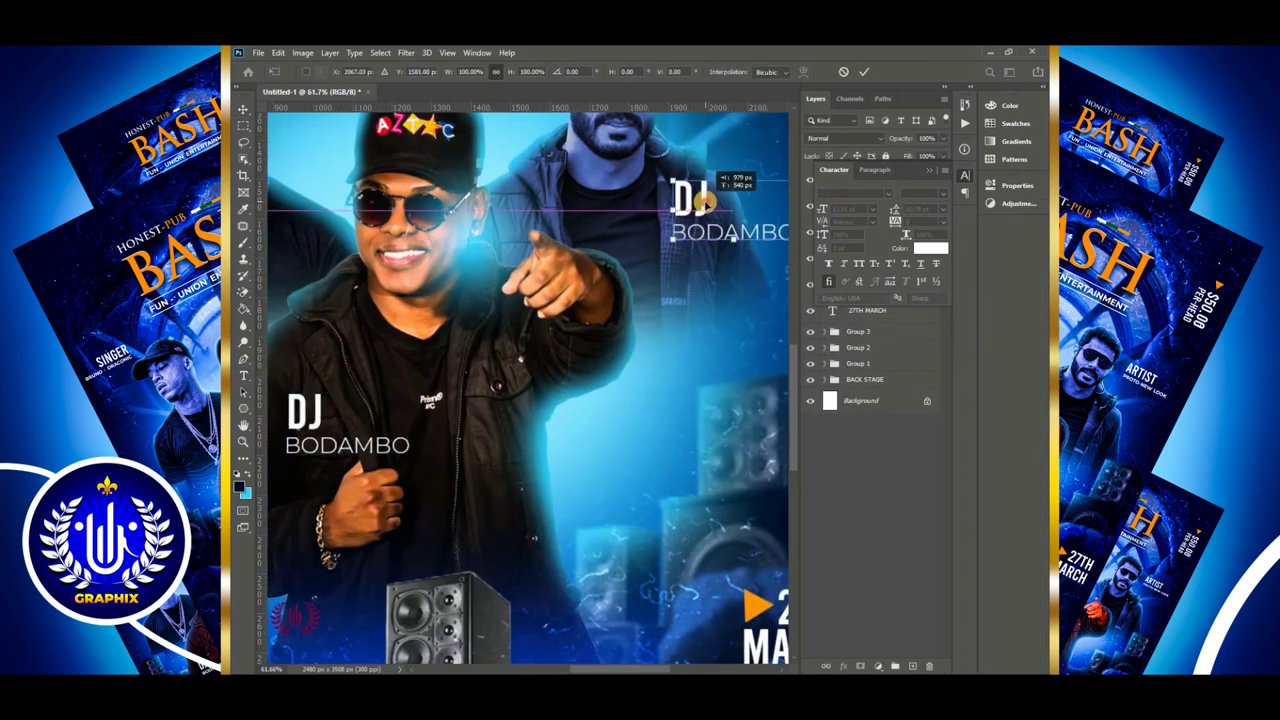
{"action": "left_click_drag", "start_coordinate": [790, 419], "coordinate": [791, 372]}
{"action": "left_click_drag", "start_coordinate": [640, 668], "coordinate": [681, 667]}
{"action": "left_click_drag", "start_coordinate": [793, 380], "coordinate": [793, 369]}
{"action": "left_click_drag", "start_coordinate": [520, 477], "coordinate": [570, 404]}
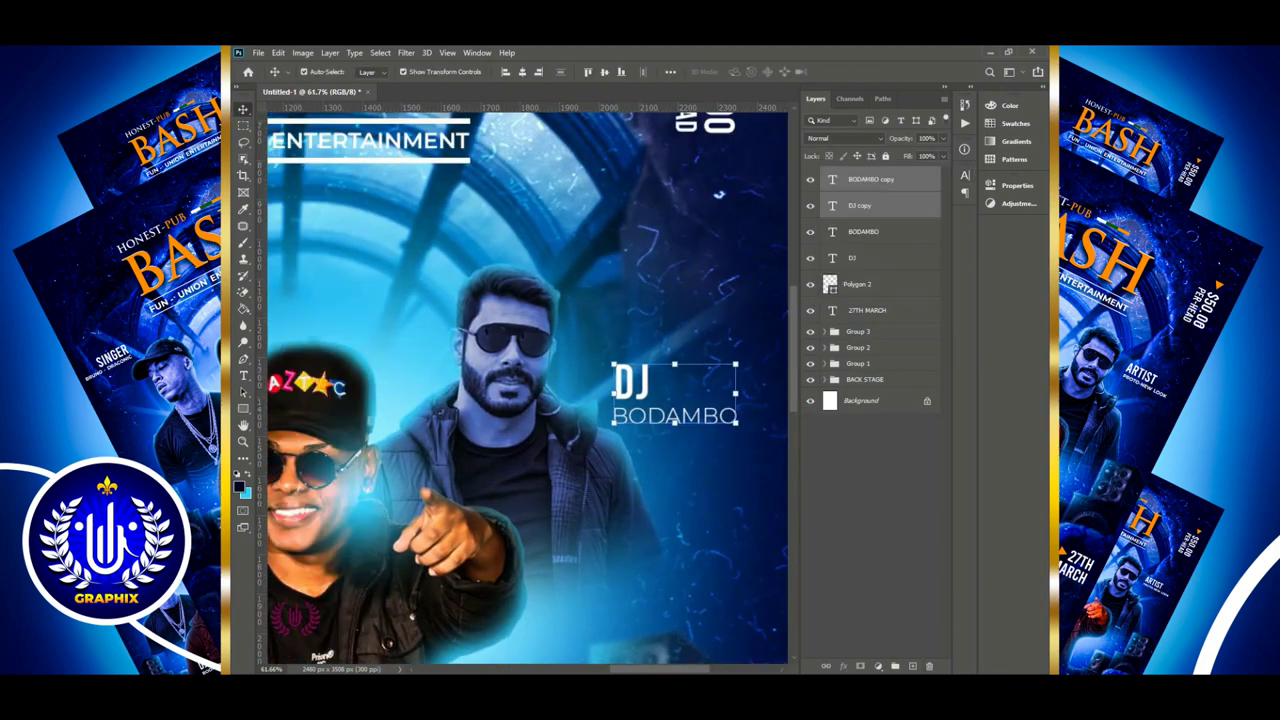
{"action": "left_click", "coordinate": [965, 175]}
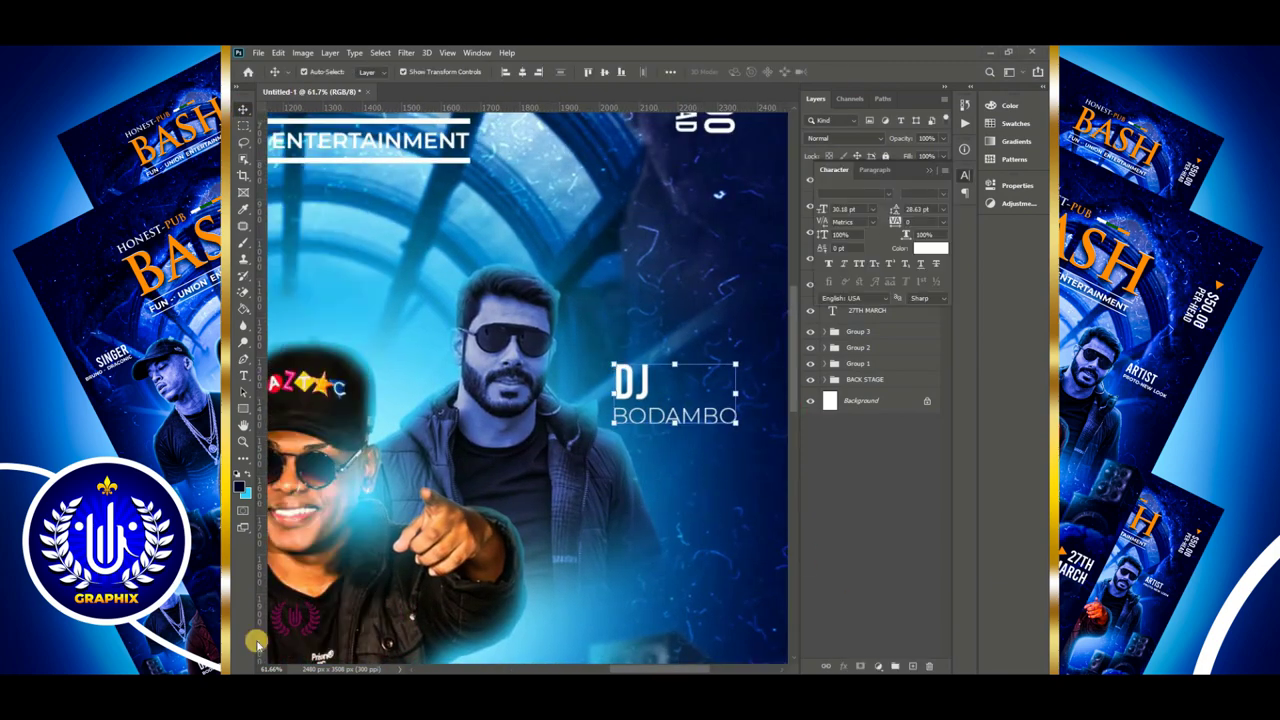
{"action": "left_click", "coordinate": [929, 170]}
Replace the copied DJ label beside the bearded performer with ARTIST
{"action": "double_click", "coordinate": [632, 384]}
{"action": "type", "text": "ARTIST"}
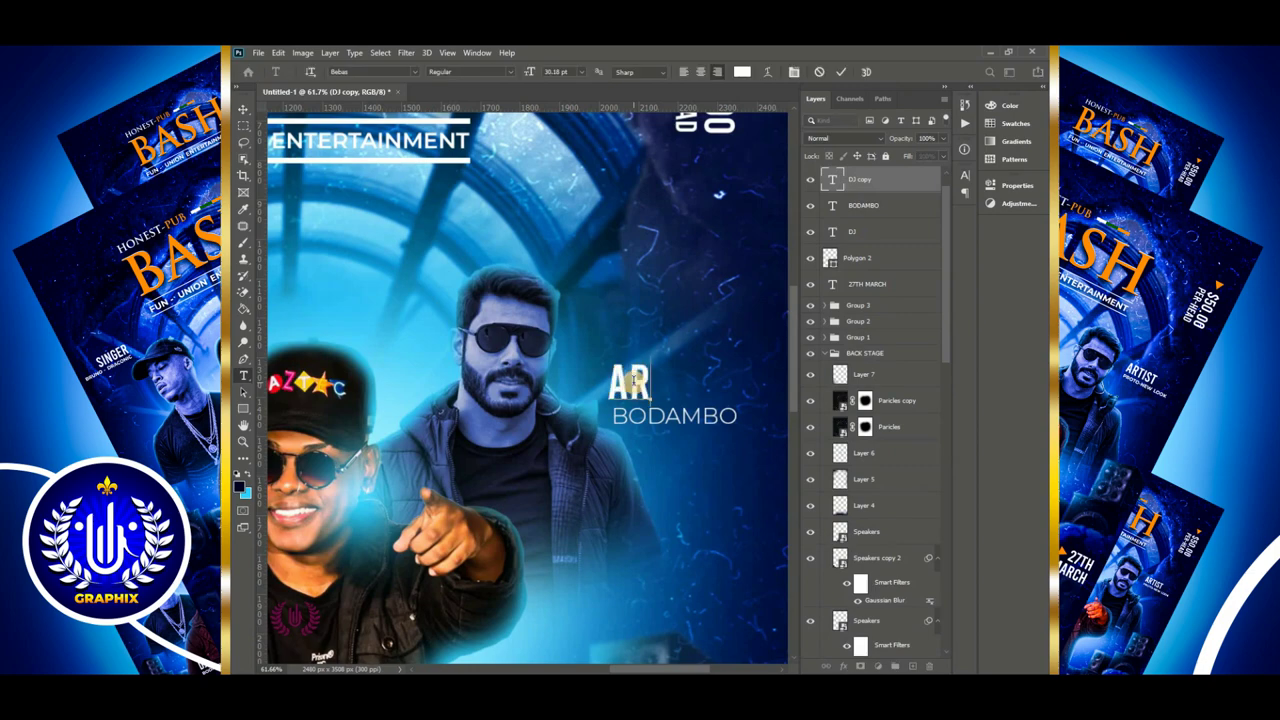
{"action": "left_click_drag", "start_coordinate": [546, 430], "coordinate": [622, 430]}
{"action": "left_click", "coordinate": [840, 72]}
Replace the copied stage name beneath ARTIST with PROTO-NEW LOOK
{"action": "left_click", "coordinate": [687, 415]}
{"action": "left_click_drag", "start_coordinate": [618, 669], "coordinate": [641, 623]}
{"action": "double_click", "coordinate": [581, 413]}
{"action": "type", "text": "prot"}
{"action": "key", "text": "ctrl+a"}
{"action": "key", "text": "BackSpace"}
{"action": "key", "text": "BackSpace"}
{"action": "key", "text": "BackSpace"}
{"action": "key", "text": "BackSpace"}
{"action": "type", "text": "PROTO-NEW LOOK"}
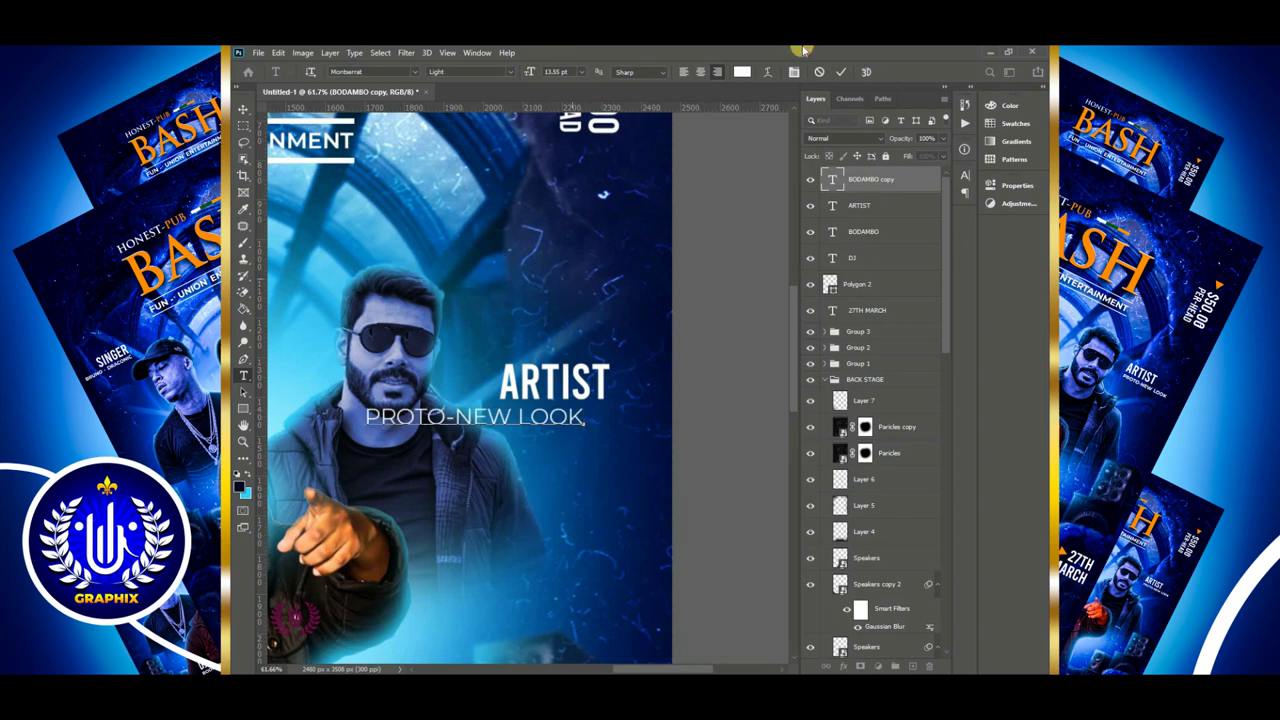
{"action": "left_click", "coordinate": [841, 71]}
Scale PROTO-NEW LOOK to about 64% and align its start with ARTIST directly below it
{"action": "scroll", "coordinate": [549, 607], "scroll_direction": "left", "scroll_amount": 3}
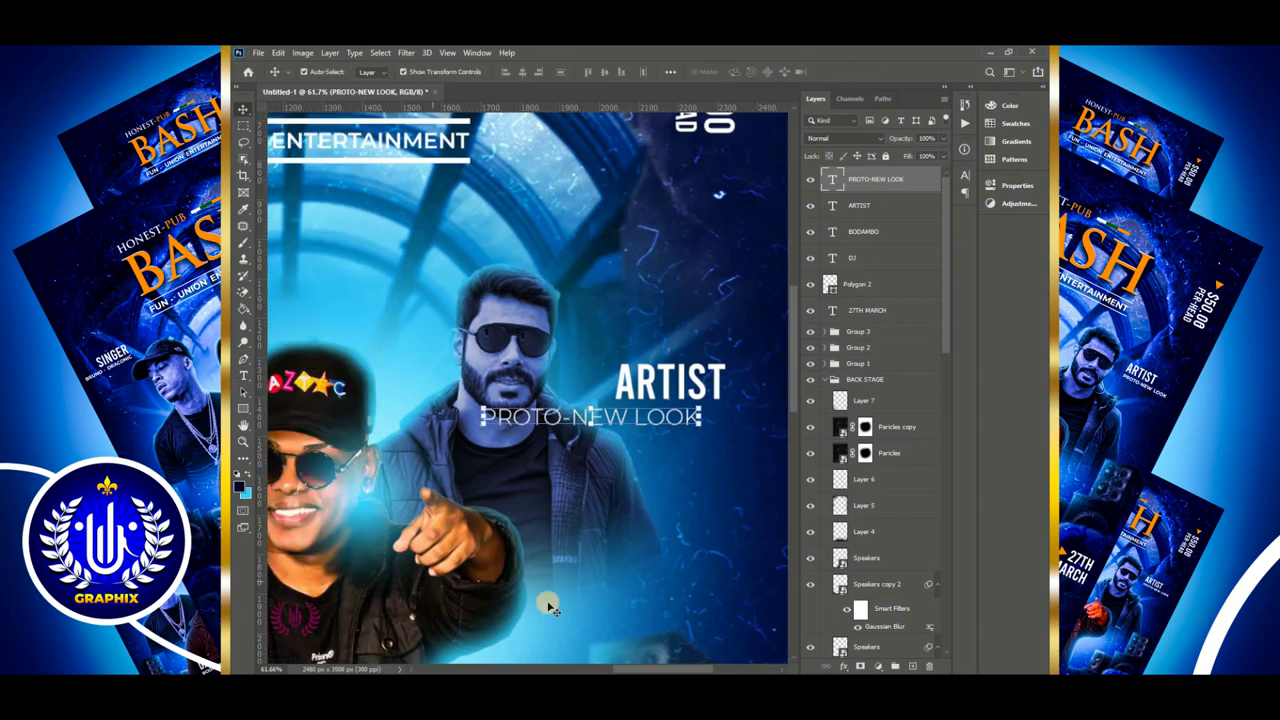
{"action": "left_click_drag", "start_coordinate": [627, 422], "coordinate": [702, 408]}
{"action": "scroll", "coordinate": [484, 362], "scroll_direction": "down", "scroll_amount": 2}
{"action": "left_click_drag", "start_coordinate": [664, 414], "coordinate": [670, 408]}
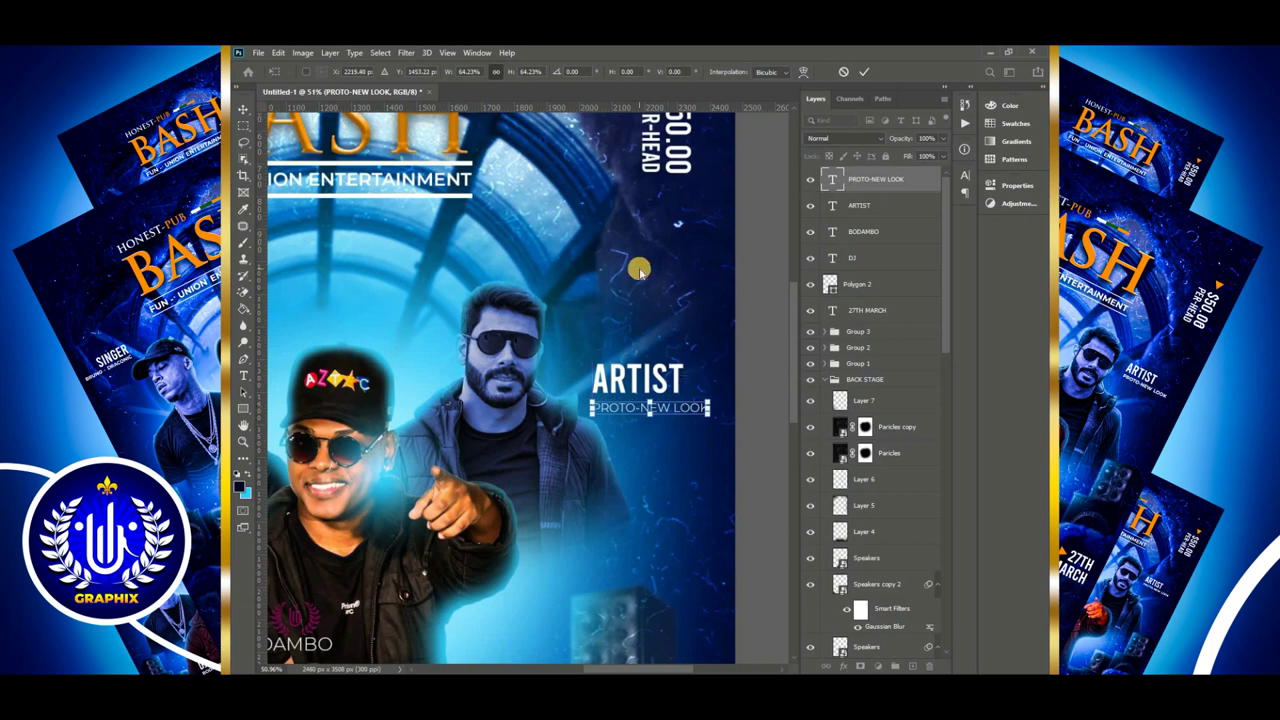
{"action": "left_click", "coordinate": [864, 72]}
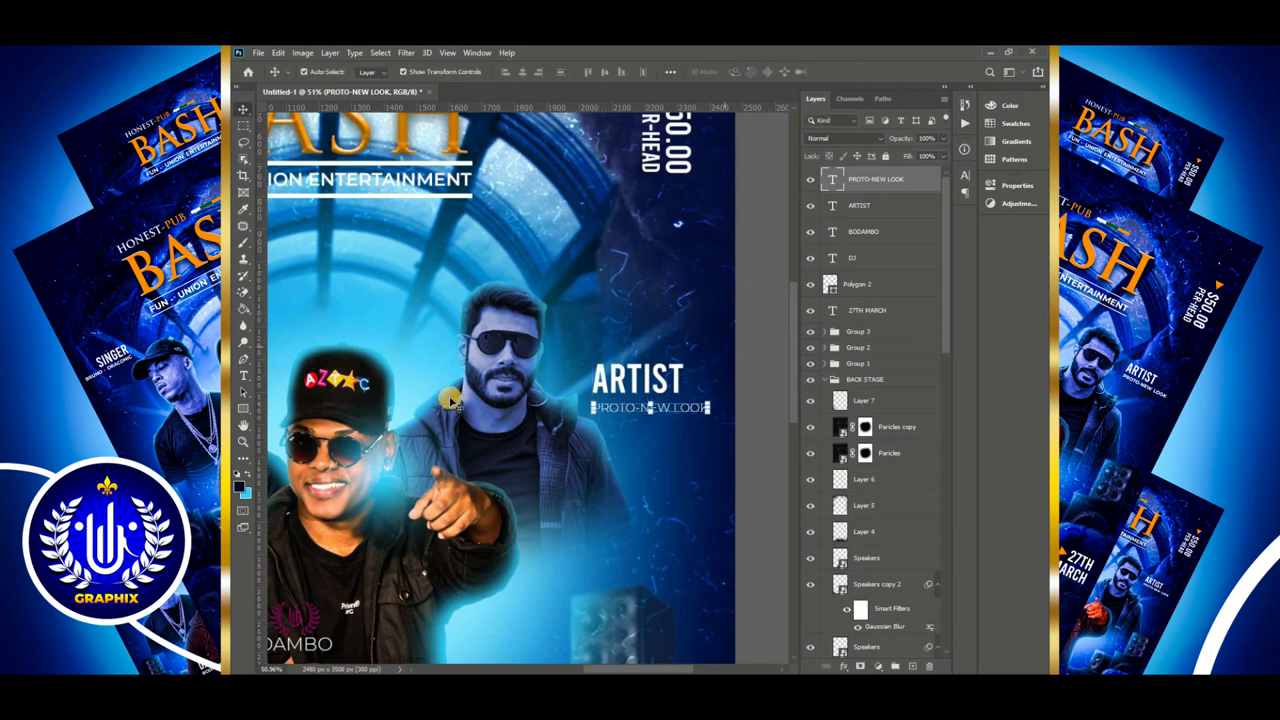
Duplicate ARTIST and PROTO-NEW LOOK together and place the copies beside the performer wearing the plain black cap
{"action": "left_click", "coordinate": [654, 376]}
{"action": "key", "text": "alt+Delete"}
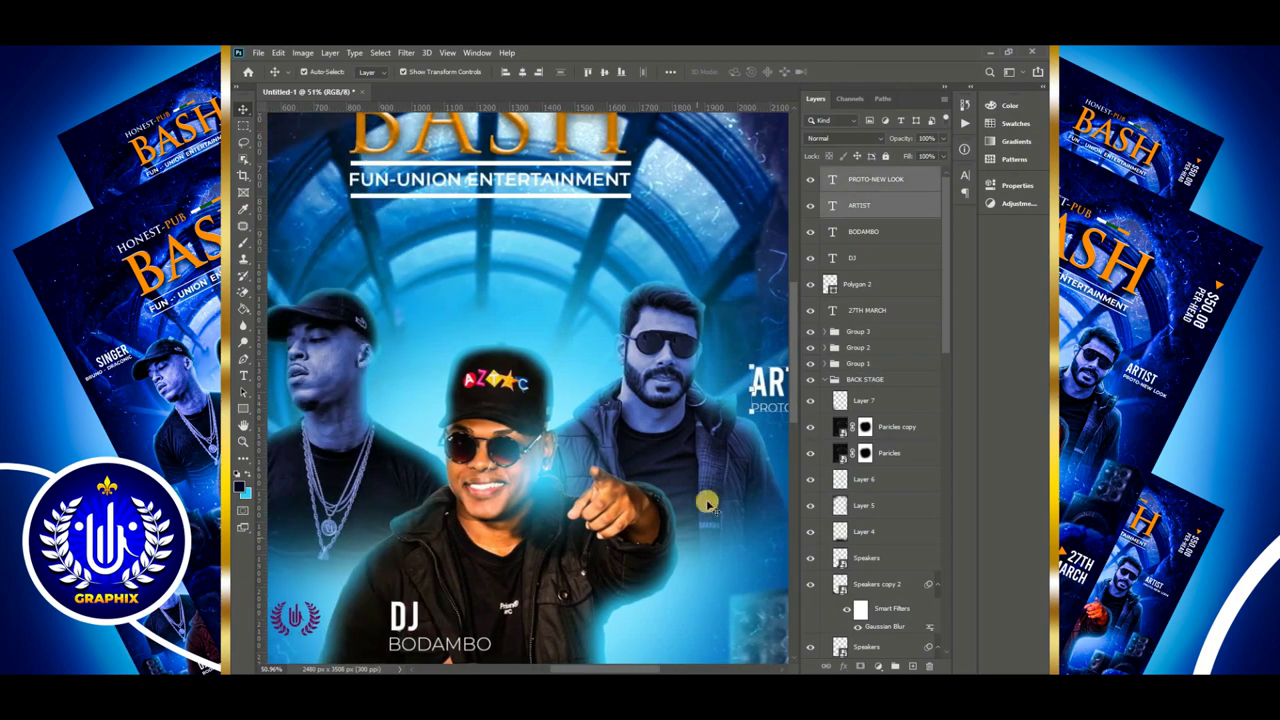
{"action": "left_click_drag", "start_coordinate": [559, 668], "coordinate": [562, 668]}
{"action": "left_click_drag", "start_coordinate": [630, 273], "coordinate": [503, 397]}
{"action": "left_click", "coordinate": [394, 383]}
Replace the copied ARTIST label beside the black-capped performer with SINGER
{"action": "double_click", "coordinate": [500, 392]}
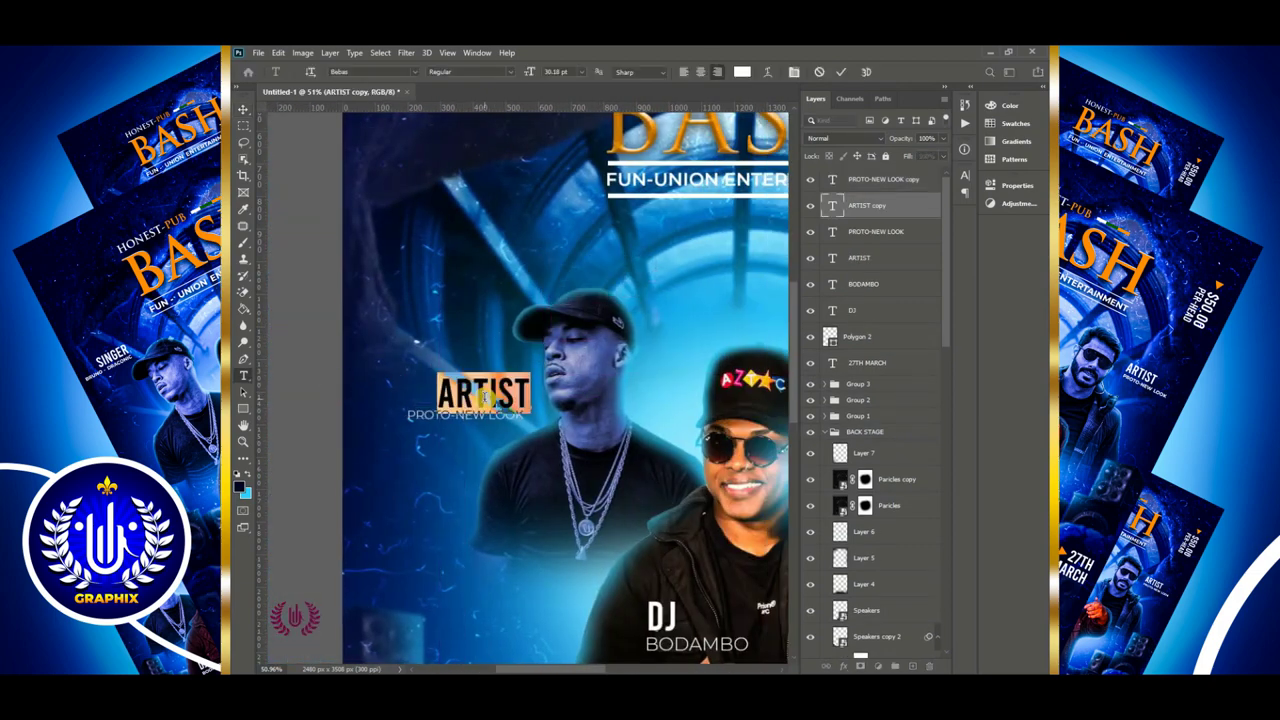
{"action": "type", "text": "SINGER"}
{"action": "left_click", "coordinate": [841, 72]}
Replace the copied PROTO-NEW LOOK text beneath SINGER with the singer's stage name
{"action": "double_click", "coordinate": [465, 414]}
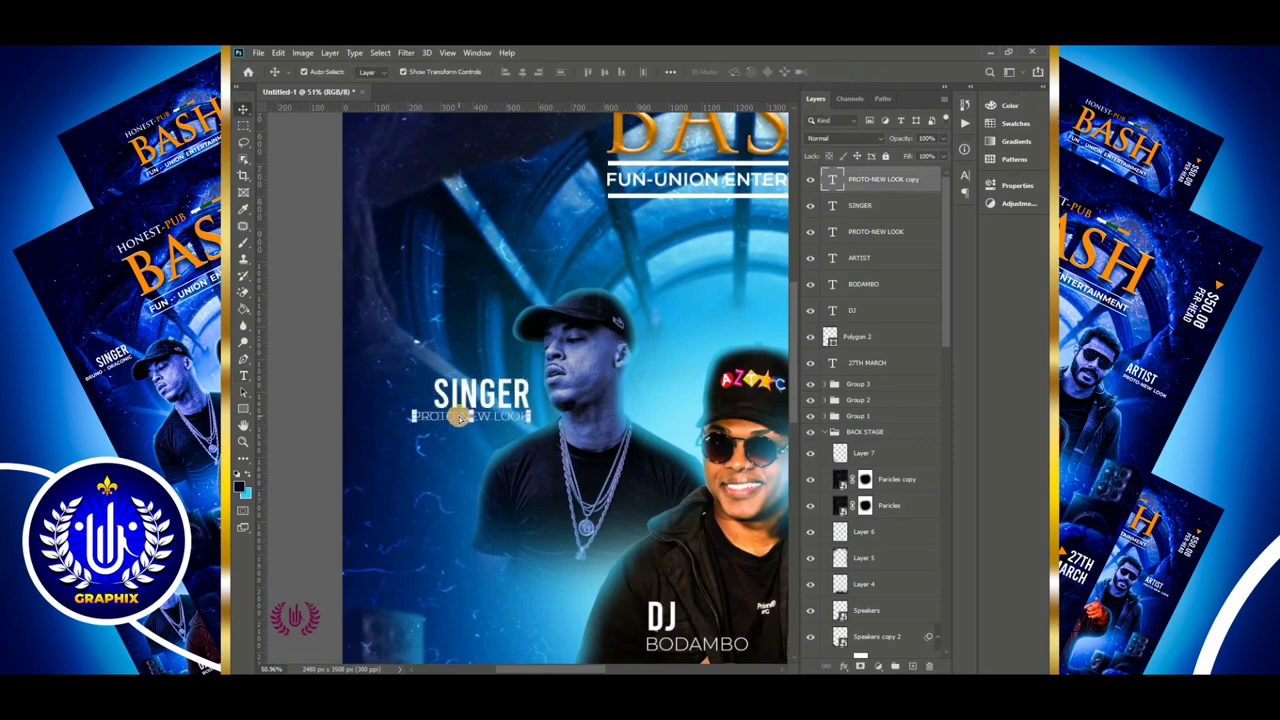
{"action": "type", "text": "BRUNO-DR"}
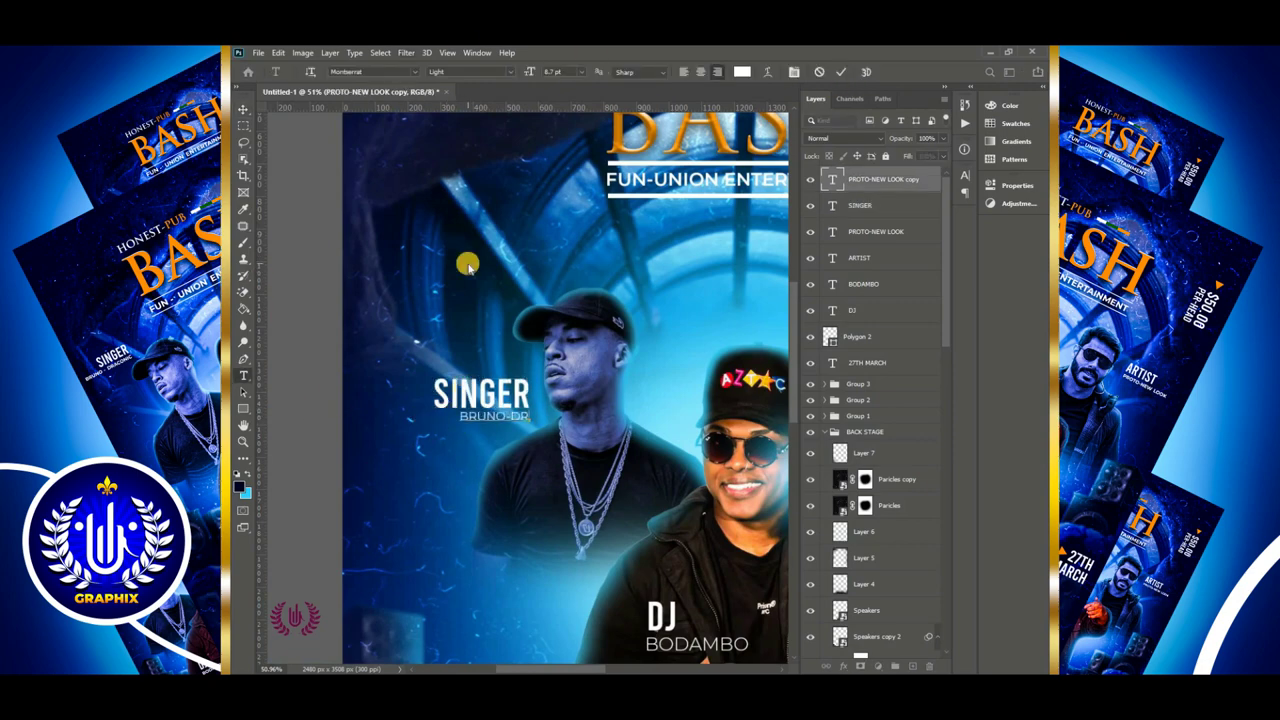
{"action": "type", "text": "ACONIC"}
{"action": "left_click", "coordinate": [841, 72]}
{"action": "left_click", "coordinate": [243, 109]}
{"action": "left_click", "coordinate": [301, 230]}
{"action": "key", "text": "ctrl+0"}
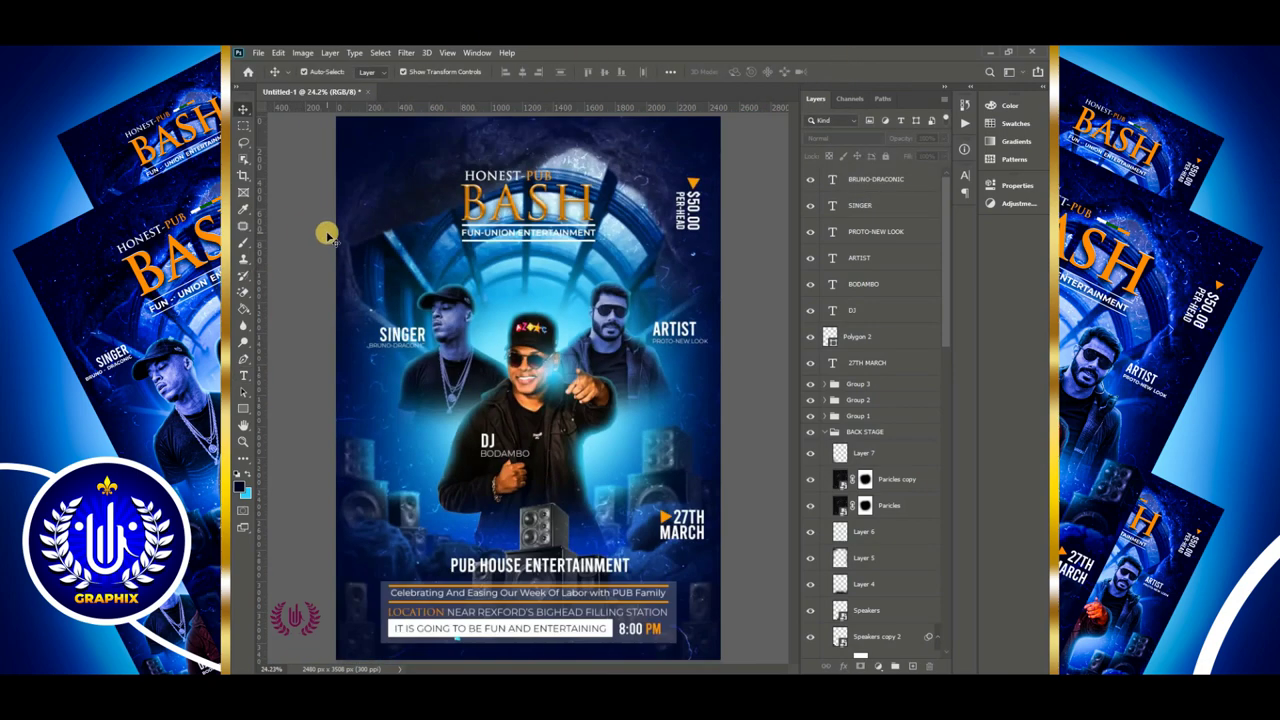
Apply a black Multiply drop shadow to FUN-UNION ENTERTAINMENT with 64% opacity, 5 px distance, 7% spread and 40 px size
{"action": "left_click", "coordinate": [578, 233]}
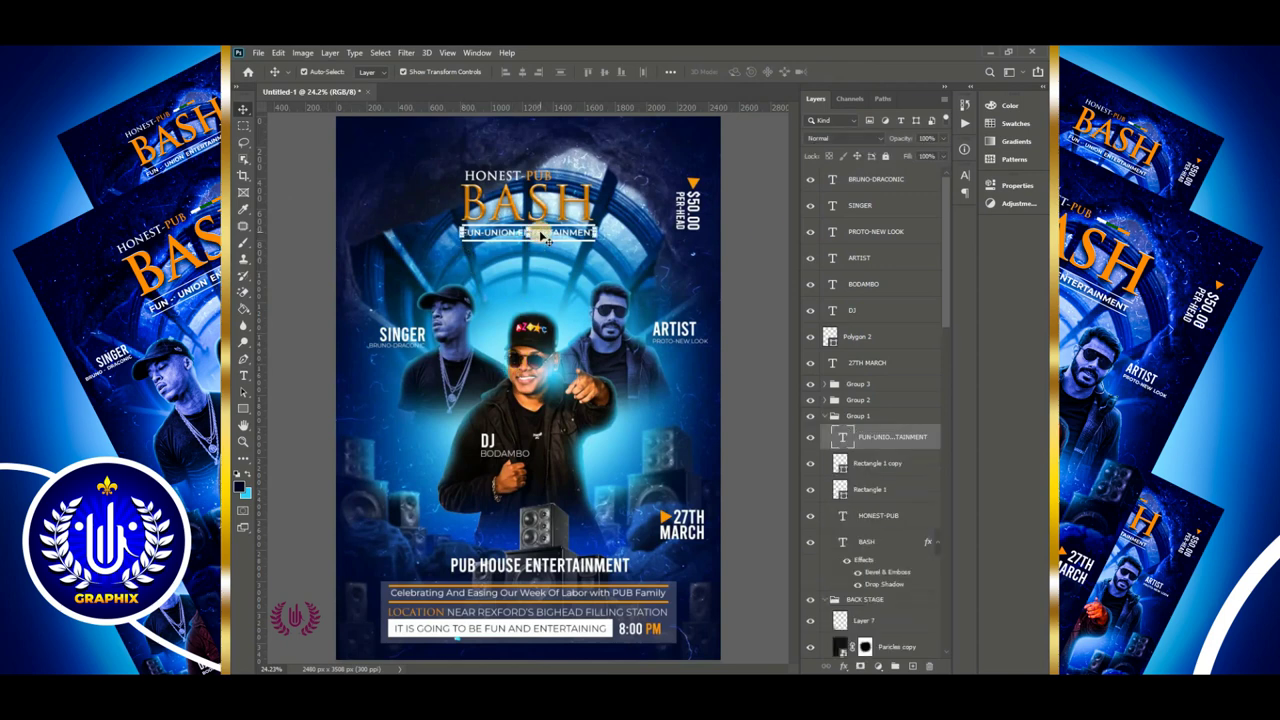
{"action": "double_click", "coordinate": [928, 433]}
{"action": "left_click", "coordinate": [530, 543]}
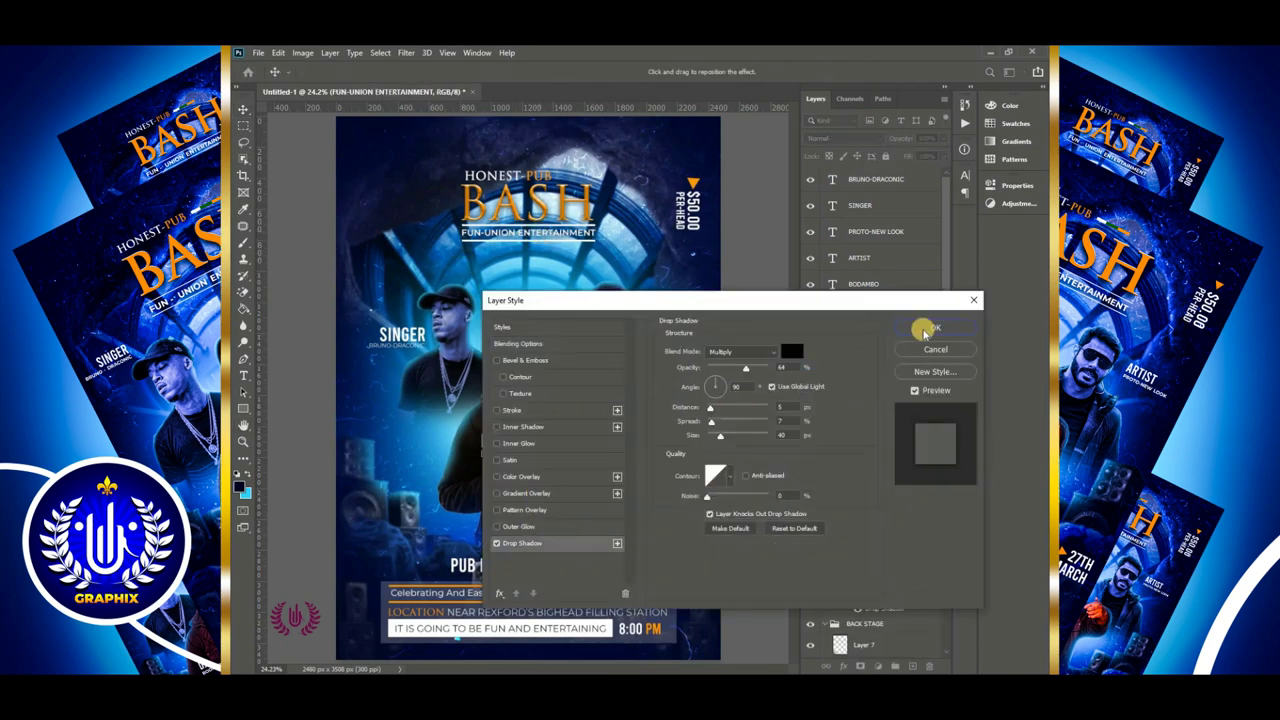
{"action": "left_click", "coordinate": [926, 330]}
Group the date, its triangle and all the performer label layers together
{"action": "left_click", "coordinate": [824, 417]}
{"action": "left_click", "coordinate": [905, 357]}
{"action": "left_click", "coordinate": [908, 177], "text": "shift"}
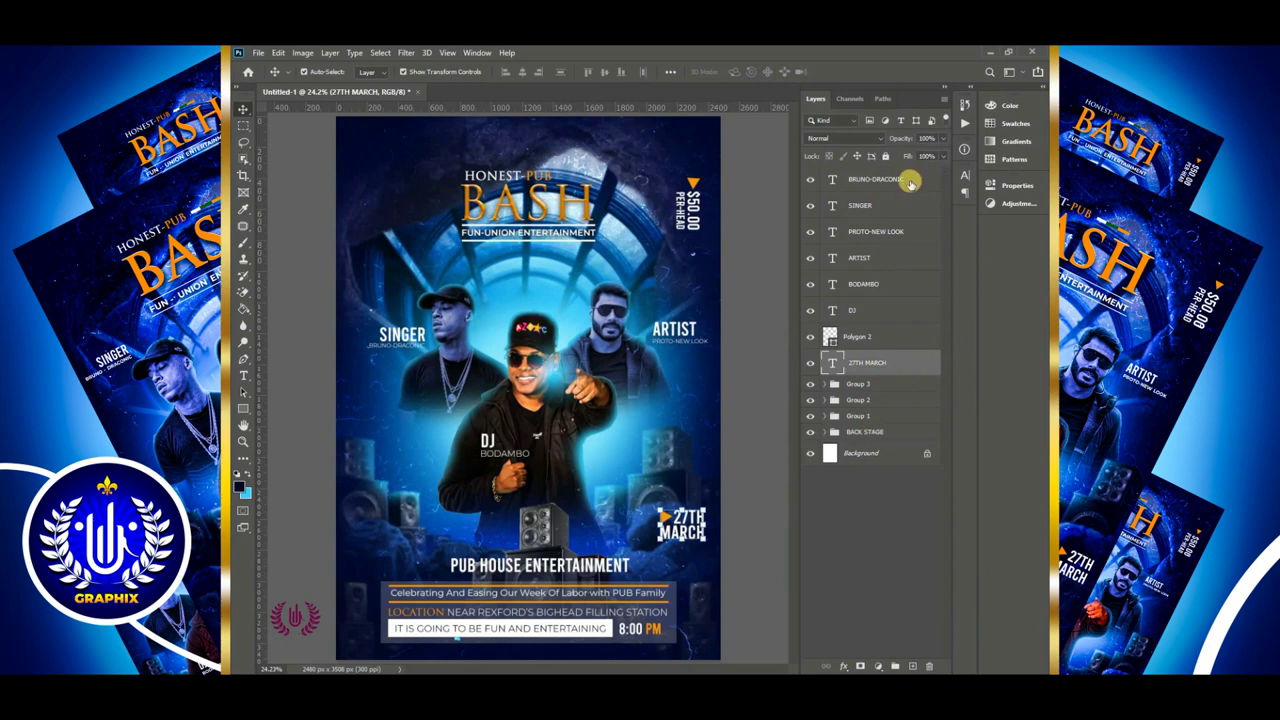
{"action": "key", "text": "ctrl+g"}
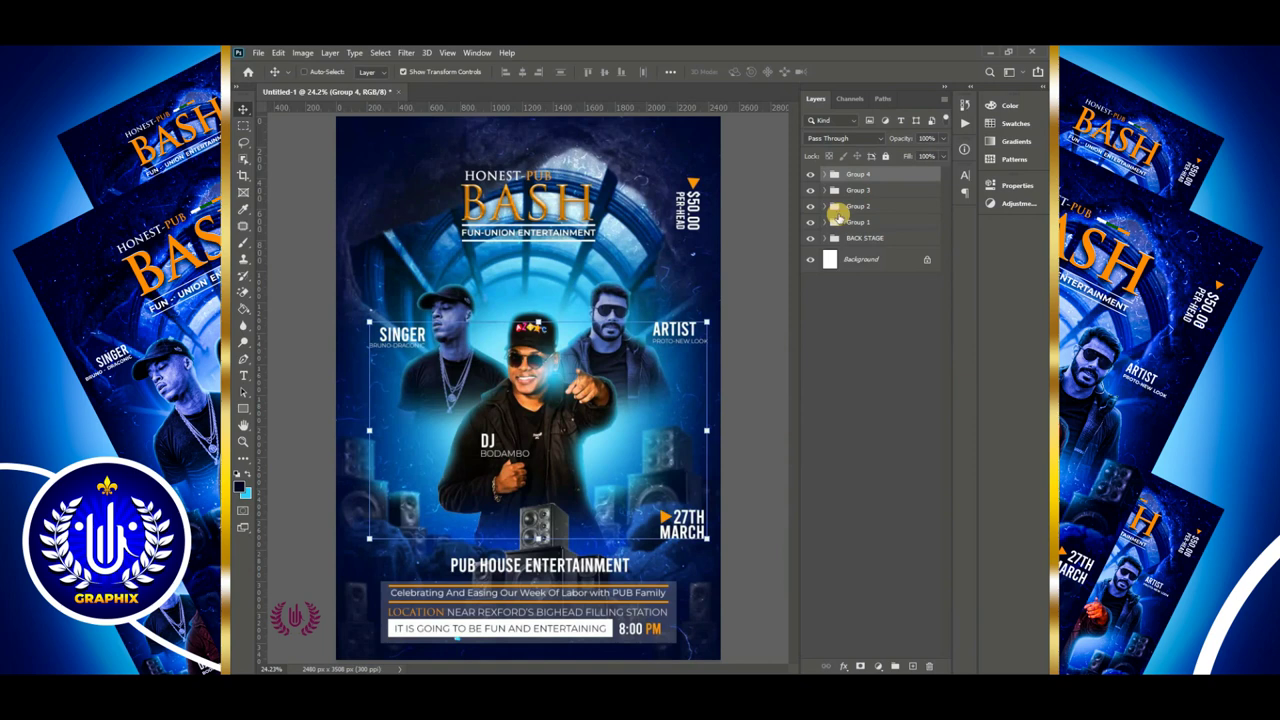
Stamp all visible layers into a new top layer and set its Camera Raw temperature to -30, tint +17, contrast +15 and shadows -13
{"action": "key", "text": "ctrl+shift+alt+e"}
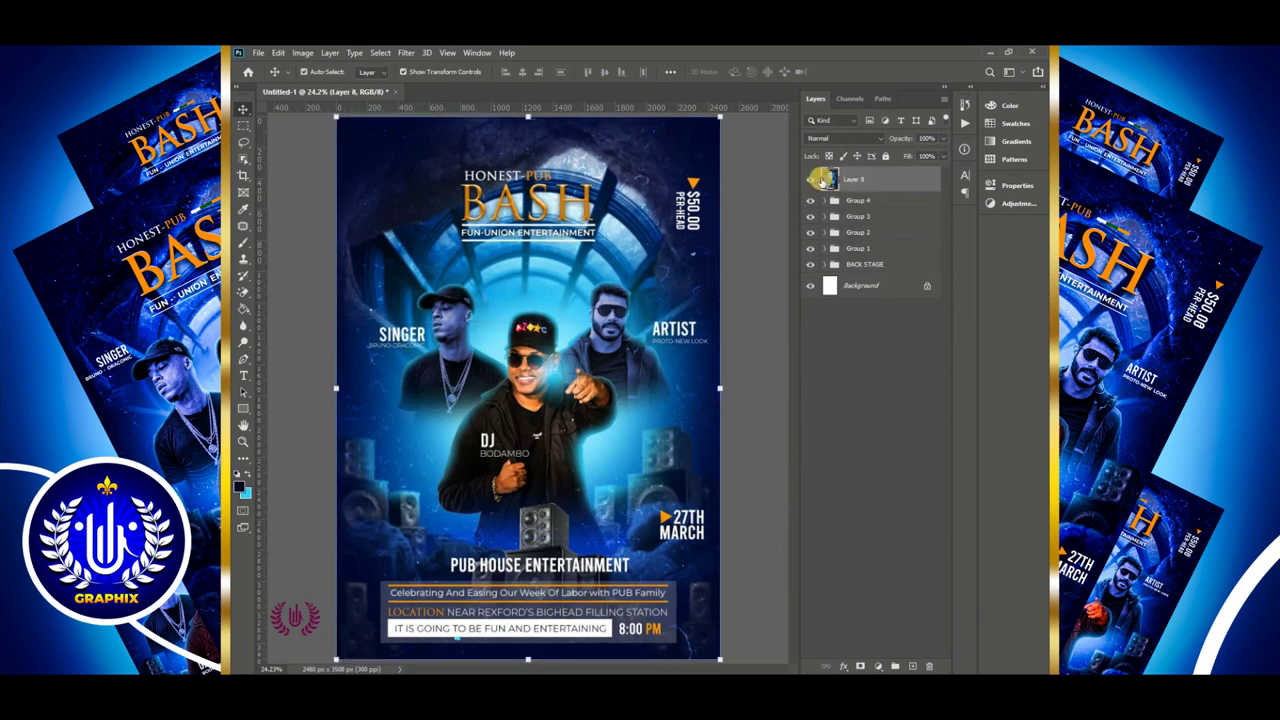
{"action": "left_click", "coordinate": [406, 52]}
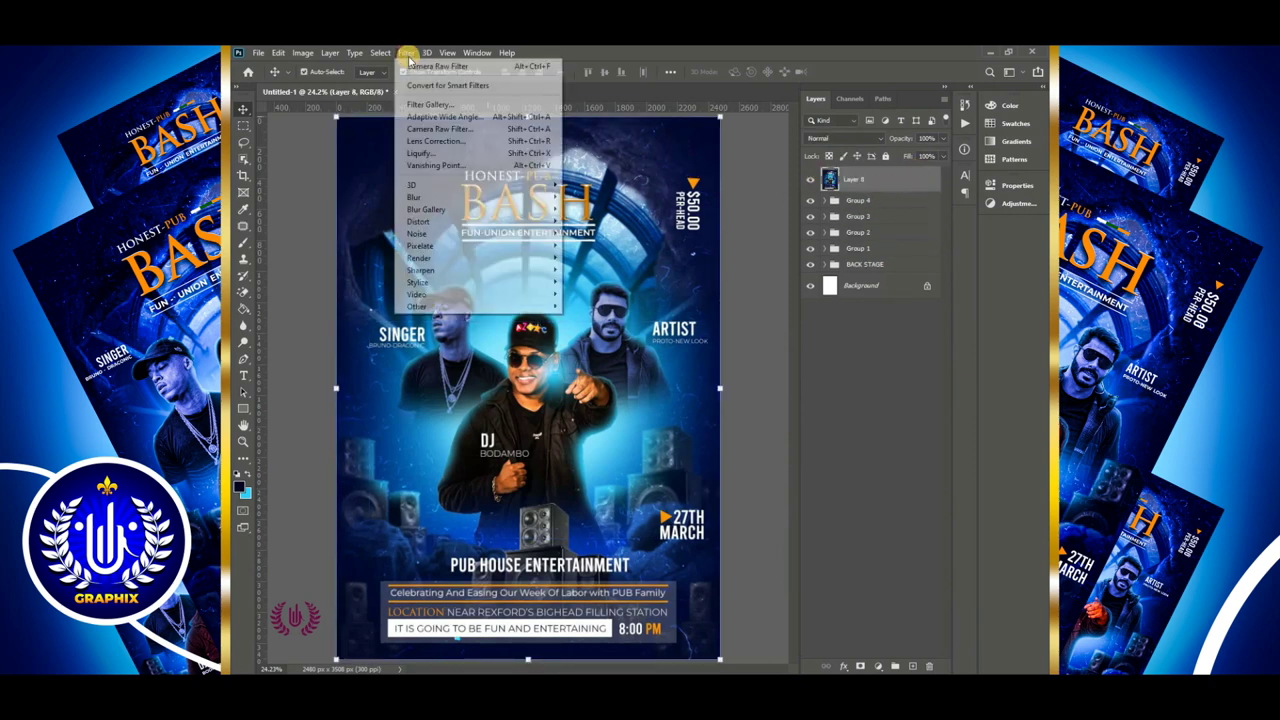
{"action": "left_click", "coordinate": [450, 130]}
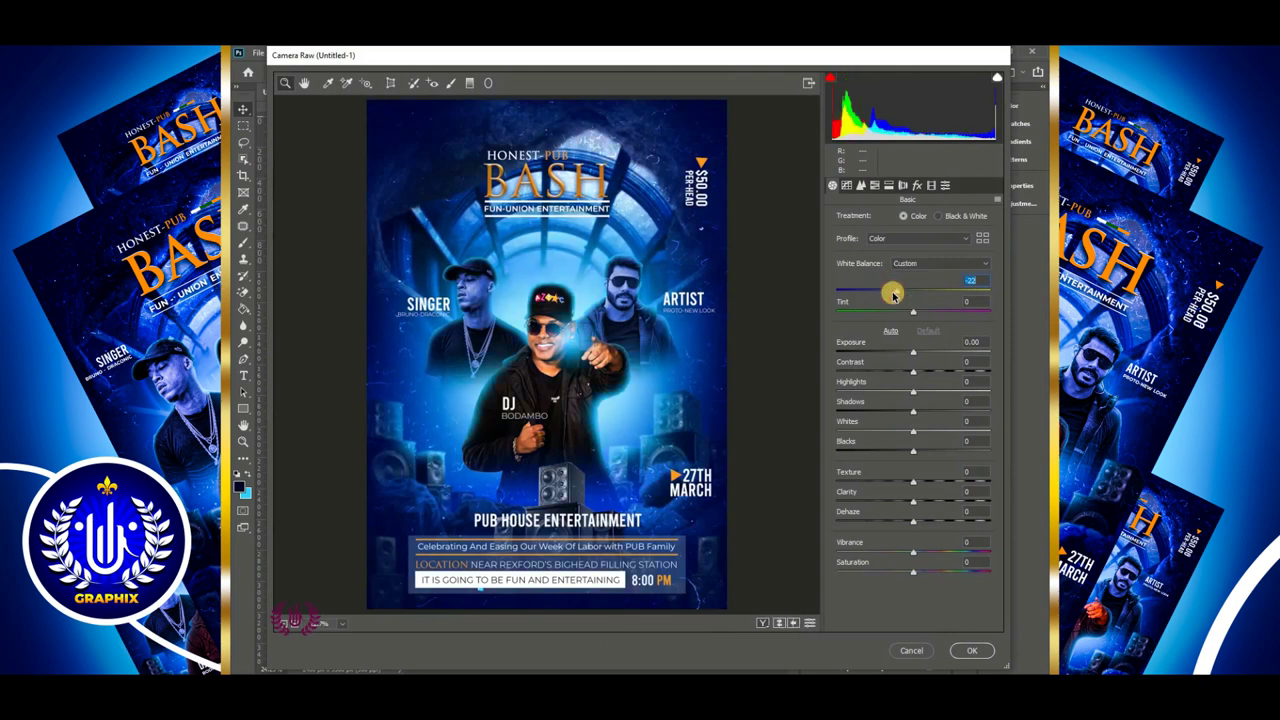
{"action": "left_click_drag", "start_coordinate": [890, 292], "coordinate": [888, 292]}
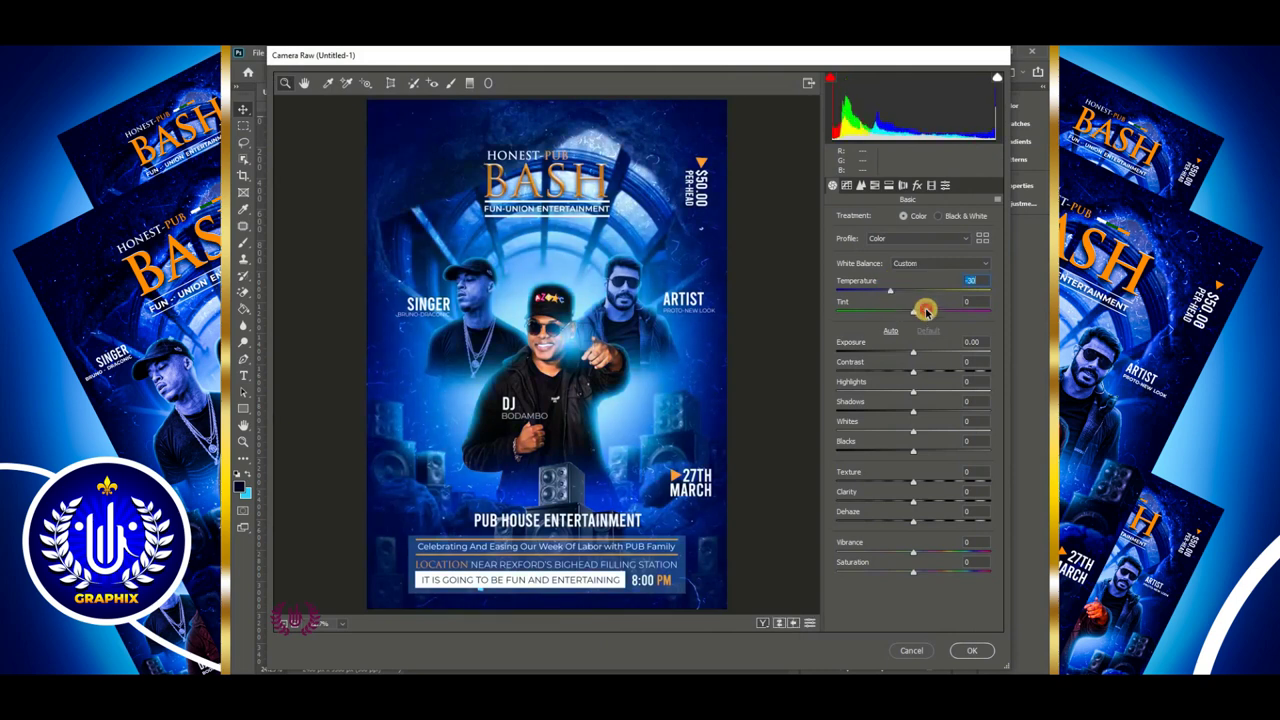
{"action": "left_click", "coordinate": [903, 411]}
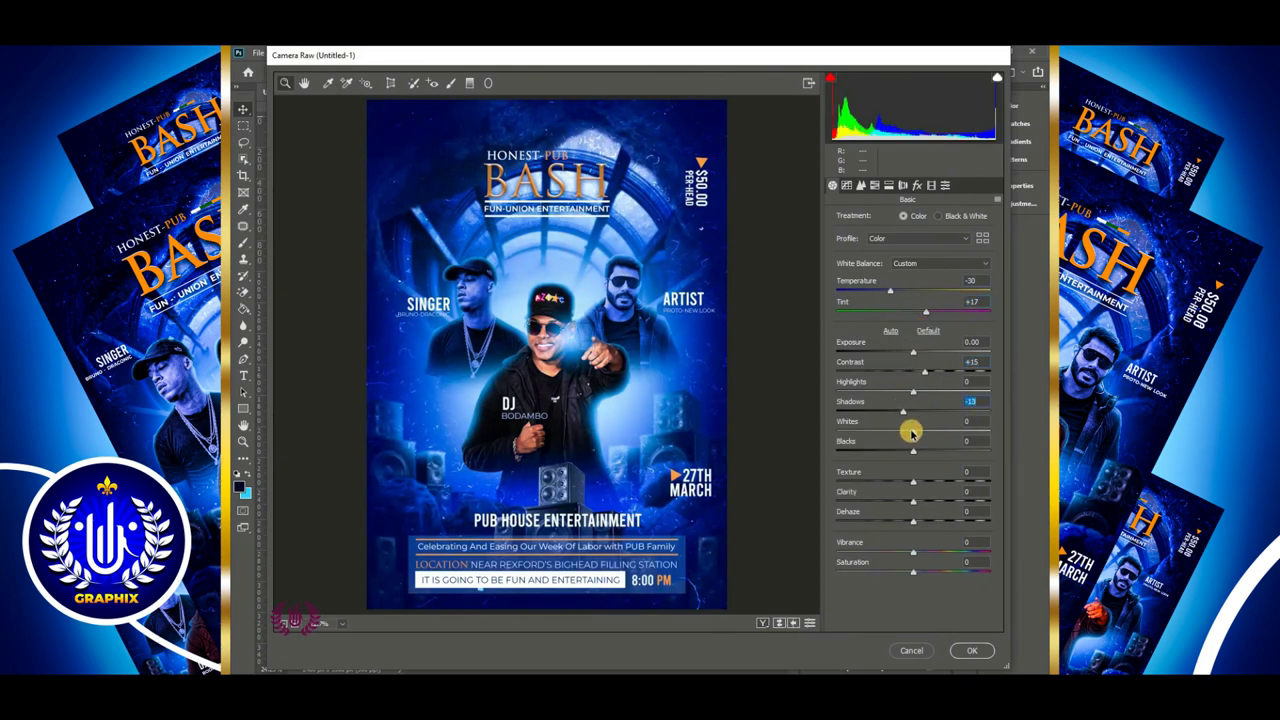
Set texture to +25 and clarity to +10, raise the saturation slightly, and apply the Camera Raw adjustments
{"action": "left_click", "coordinate": [921, 501]}
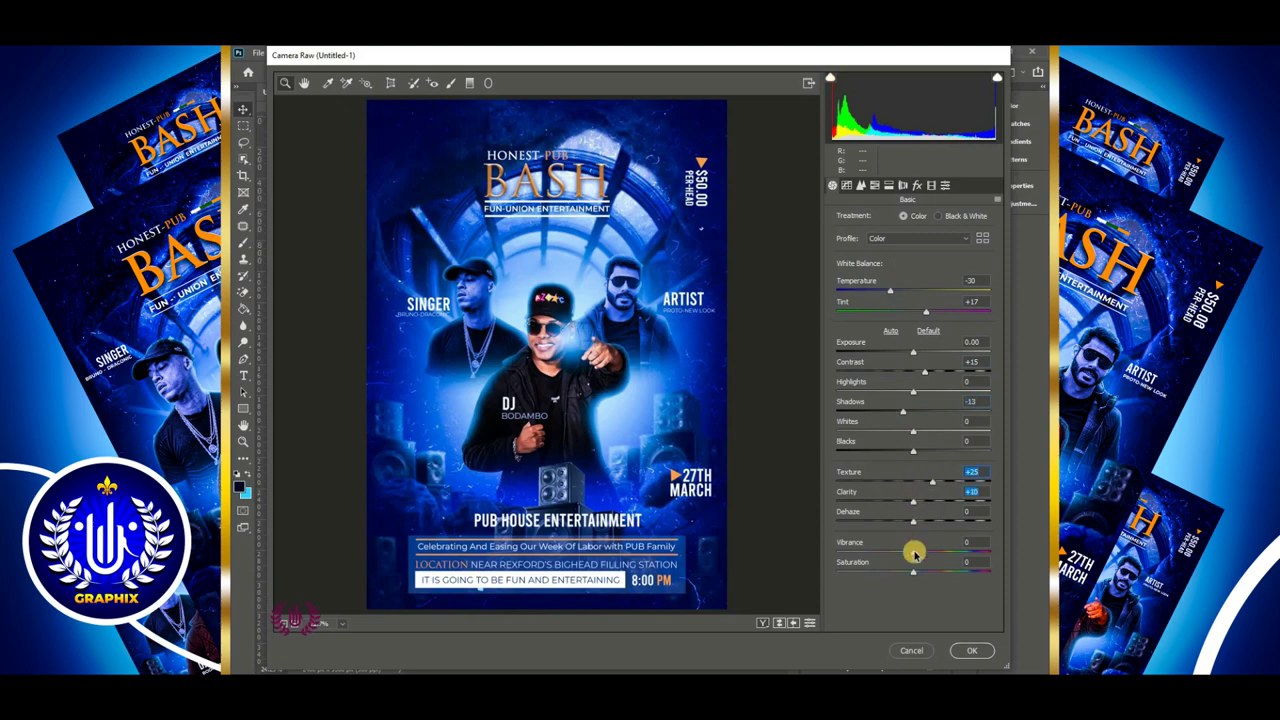
{"action": "left_click", "coordinate": [920, 572]}
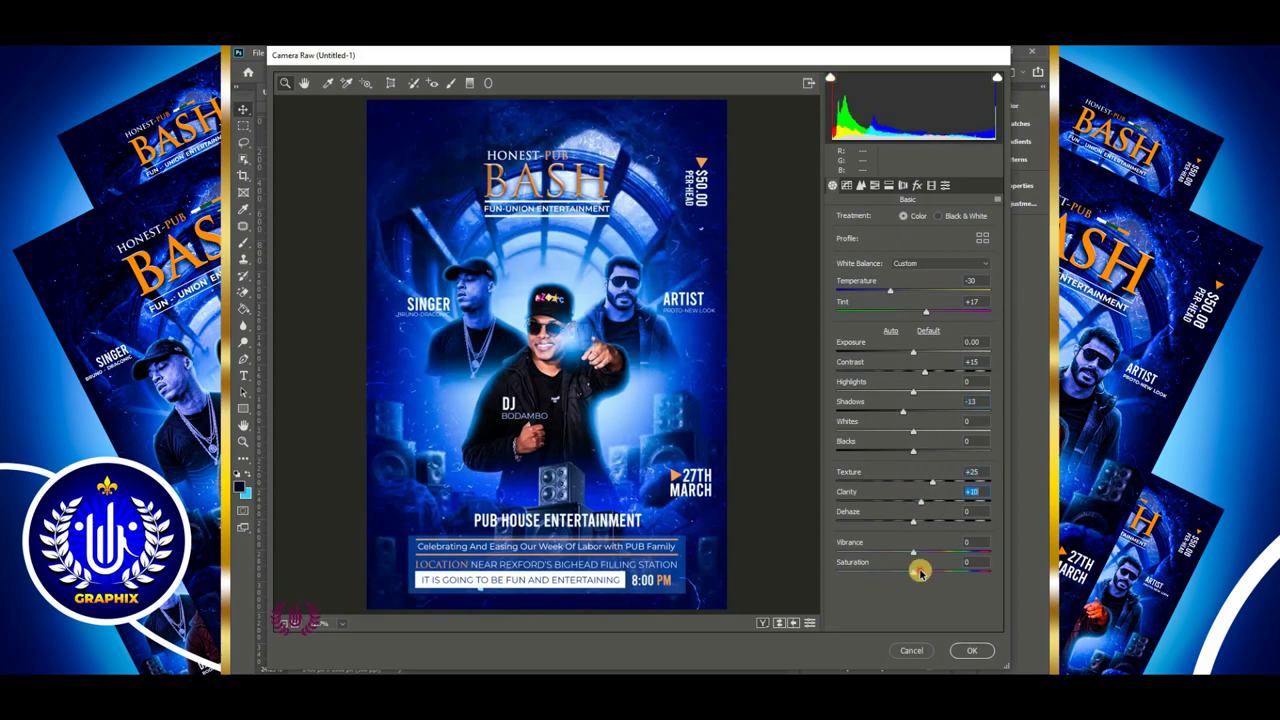
{"action": "left_click", "coordinate": [970, 650]}
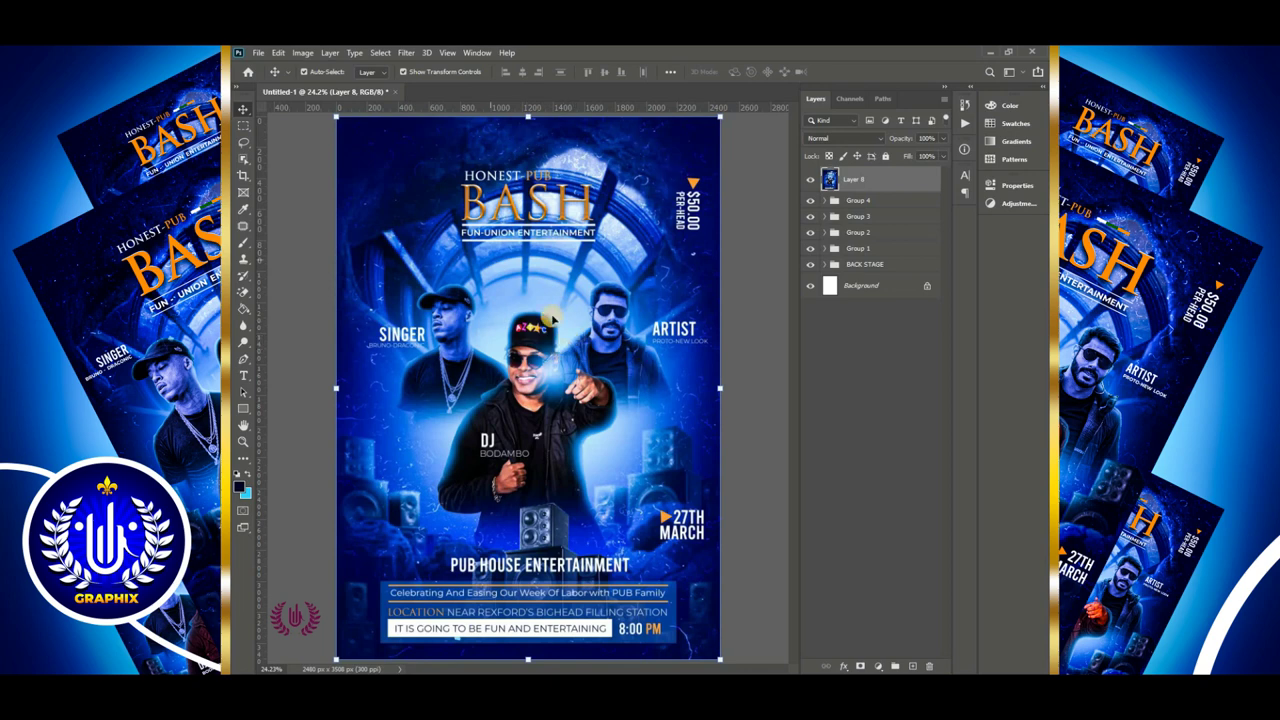
{"action": "left_click", "coordinate": [748, 300]}
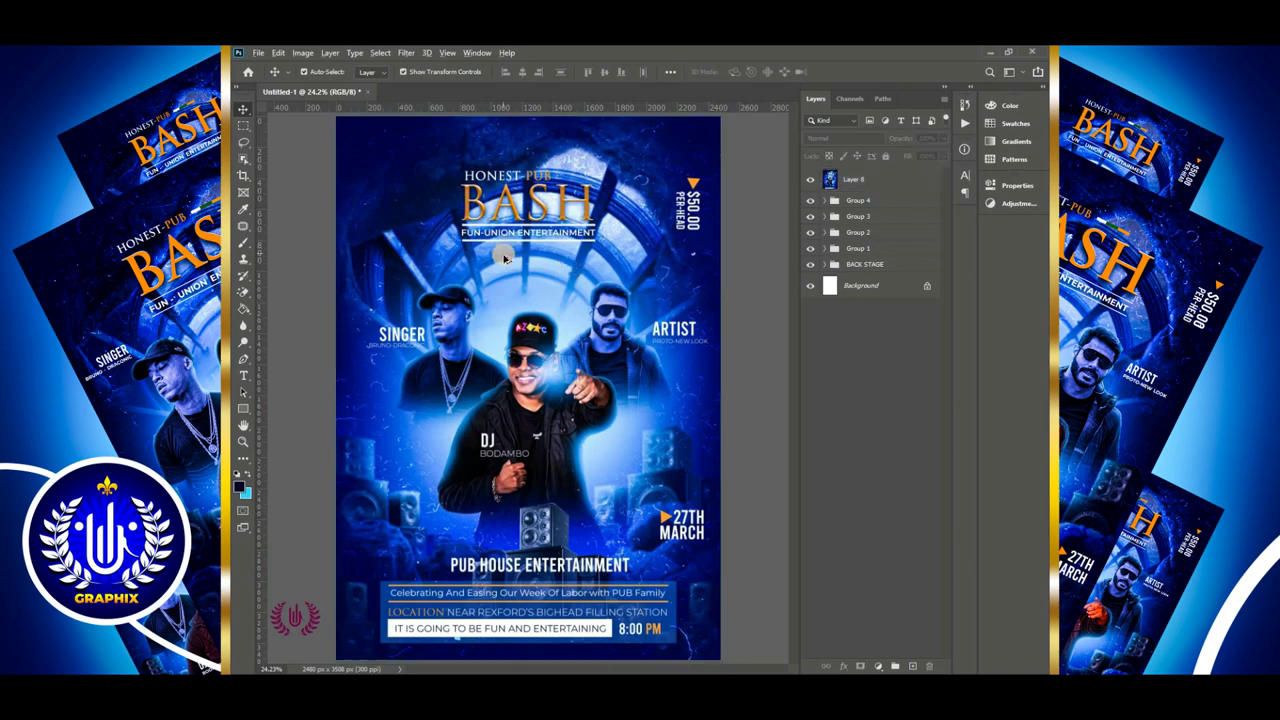
{"action": "scroll", "coordinate": [505, 259], "scroll_direction": "down", "scroll_amount": 3}
{"action": "scroll", "coordinate": [505, 258], "scroll_direction": "up", "scroll_amount": 1}
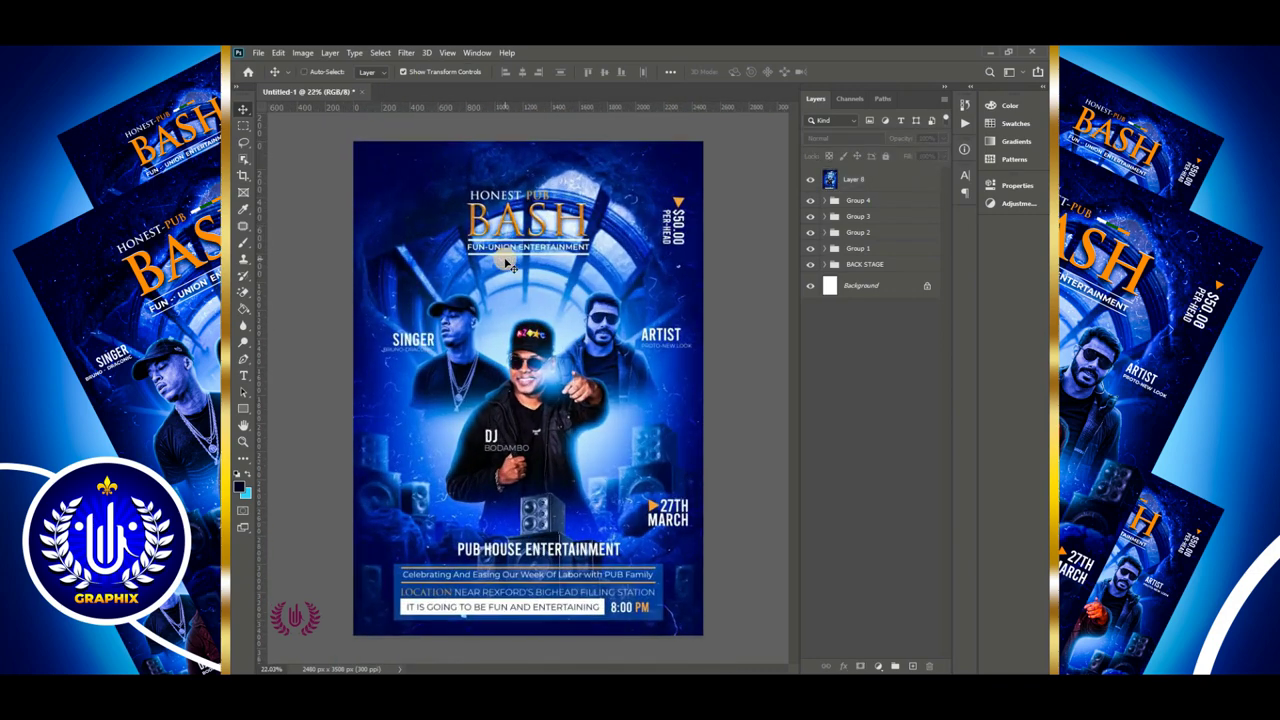
{"action": "scroll", "coordinate": [505, 262], "scroll_direction": "up", "scroll_amount": 1}
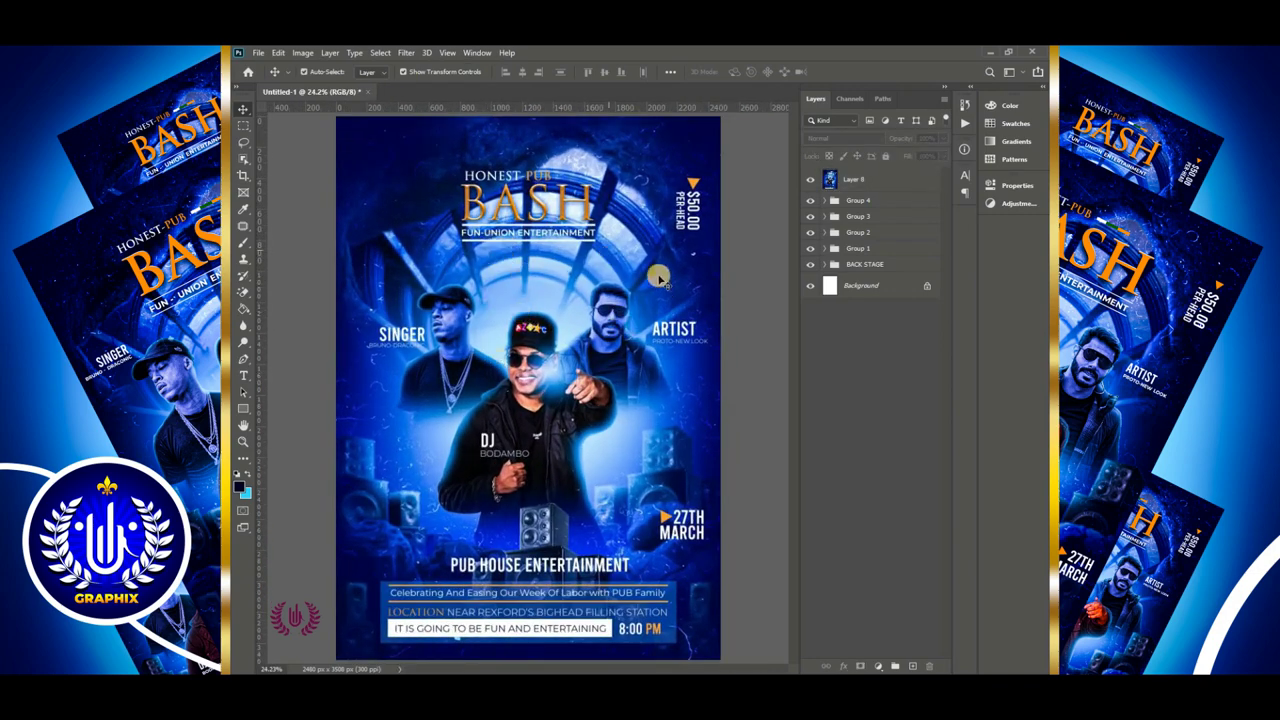